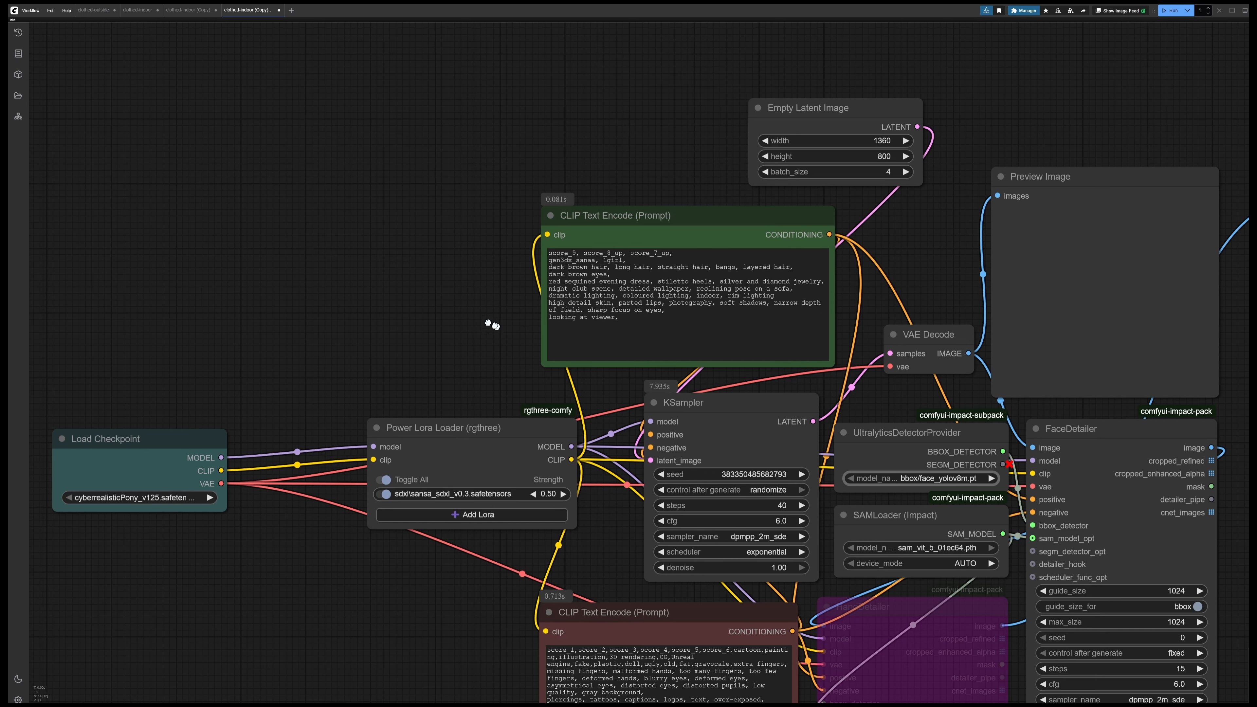
Bypass the UltralyticsDetectorProvider, SAMLoader (Impact) and FaceDetailer nodes next to the KSampler
left_click_drag(491, 323, 353, 258)
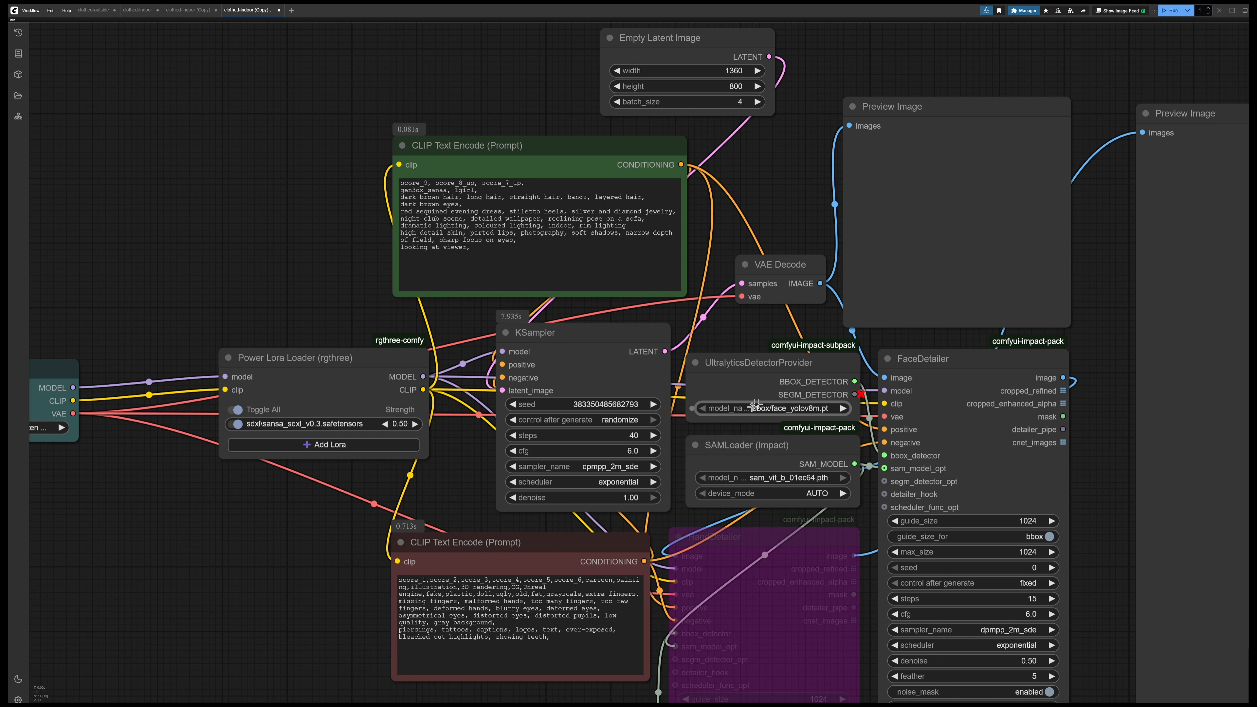
left_click(762, 369)
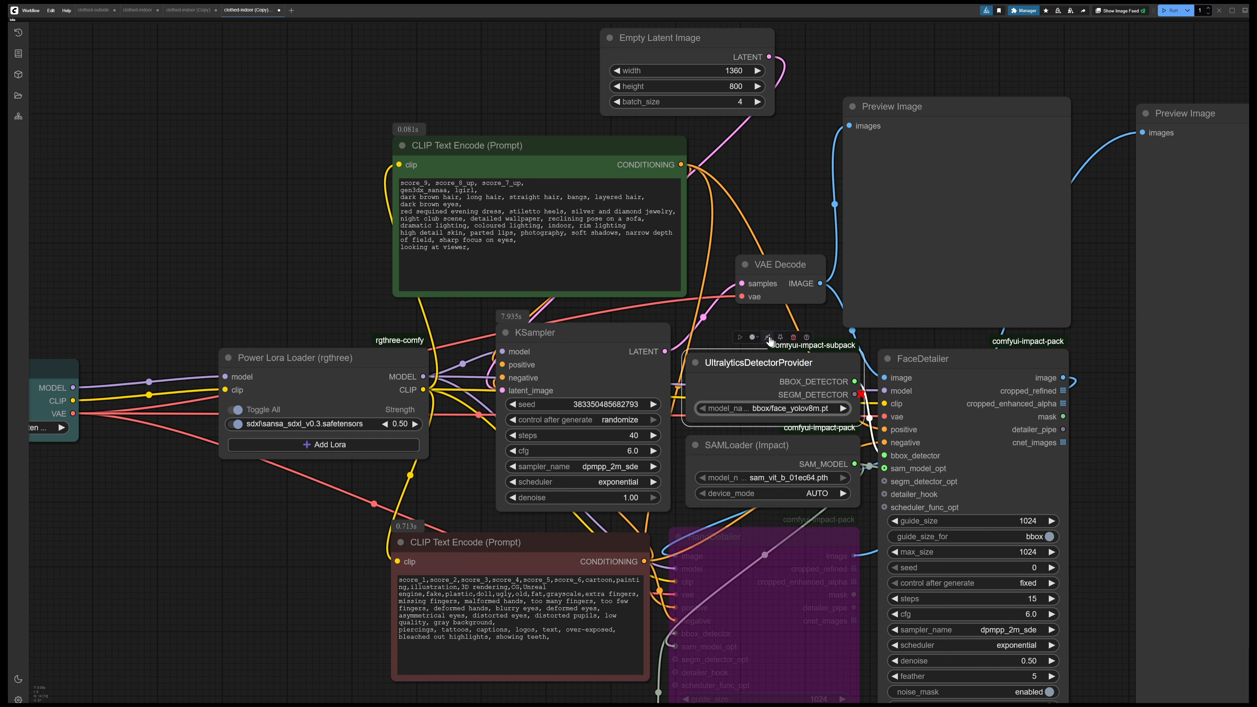
key("ctrl+b")
left_click(767, 441)
key("ctrl+b")
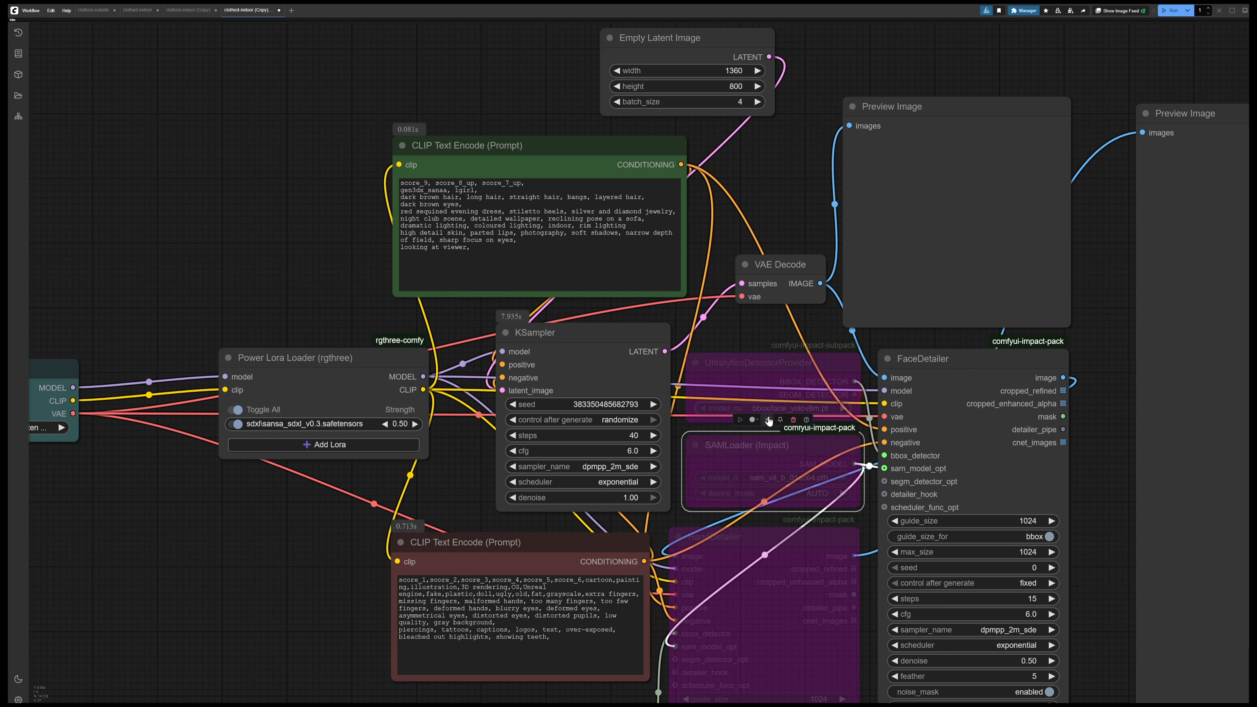
left_click(970, 360)
key("ctrl+b")
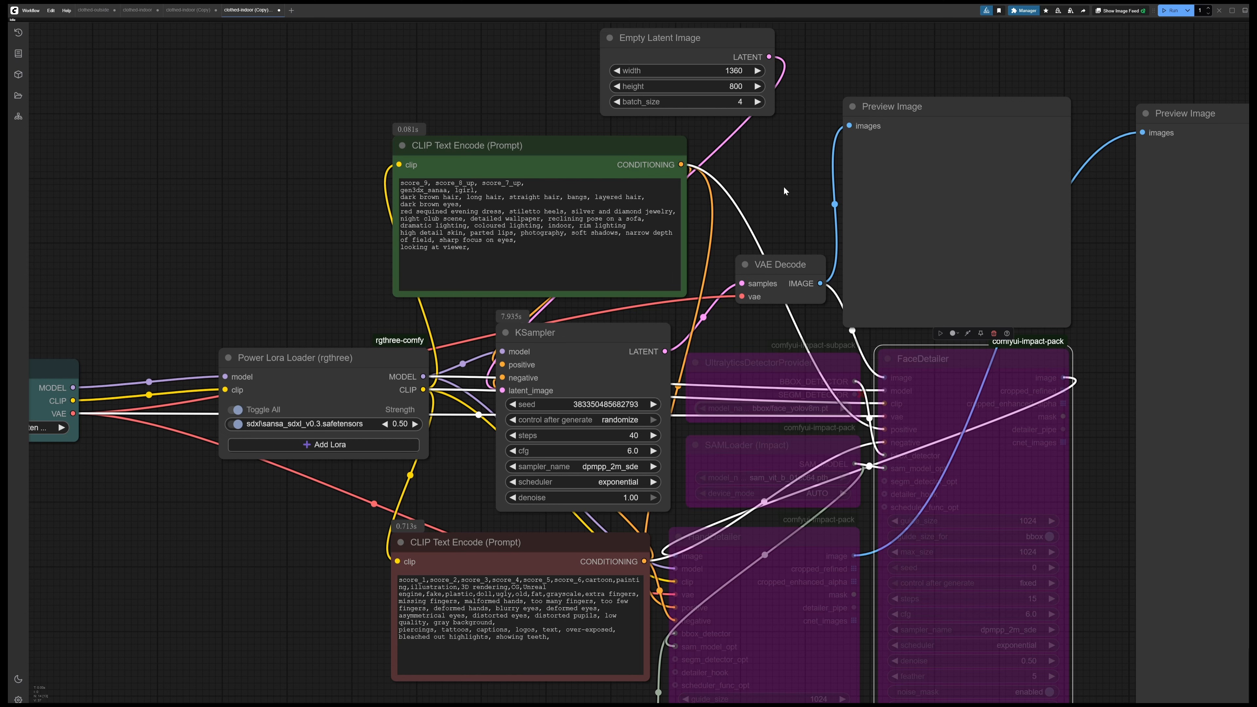
Run the workflow to generate a batch of four images with the face detailing nodes bypassed
left_click_drag(784, 185, 680, 173)
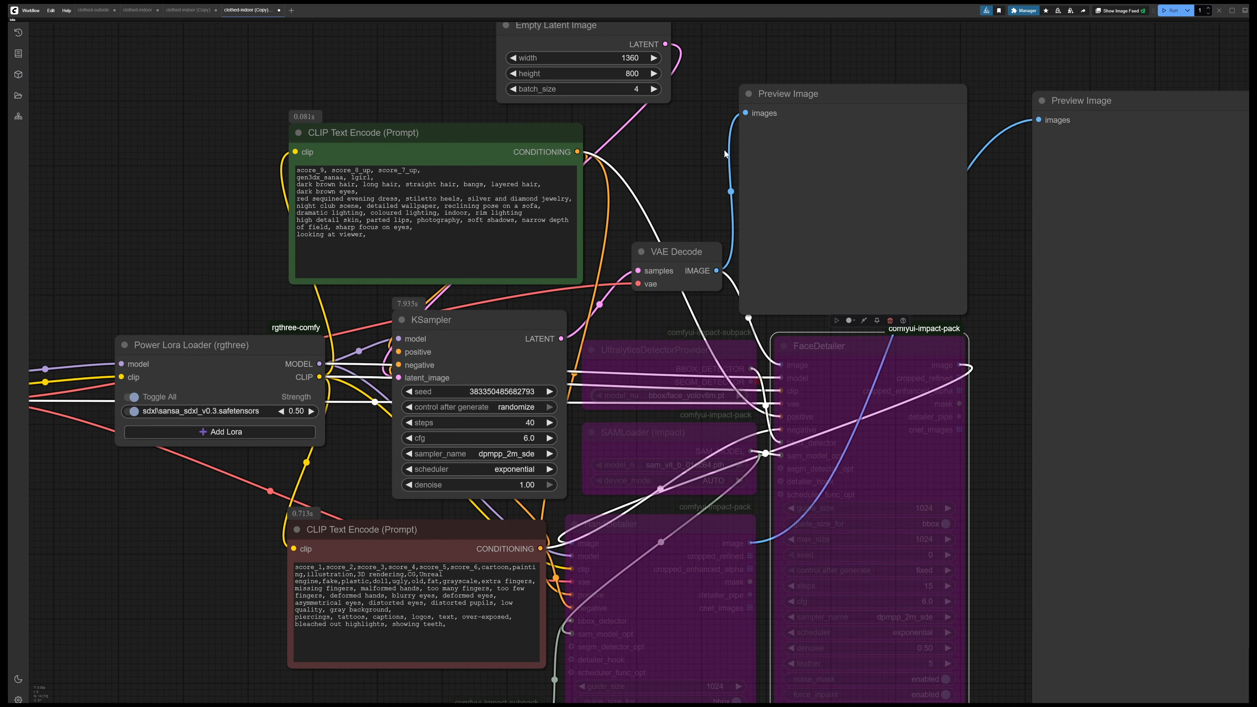
left_click_drag(673, 160, 501, 179)
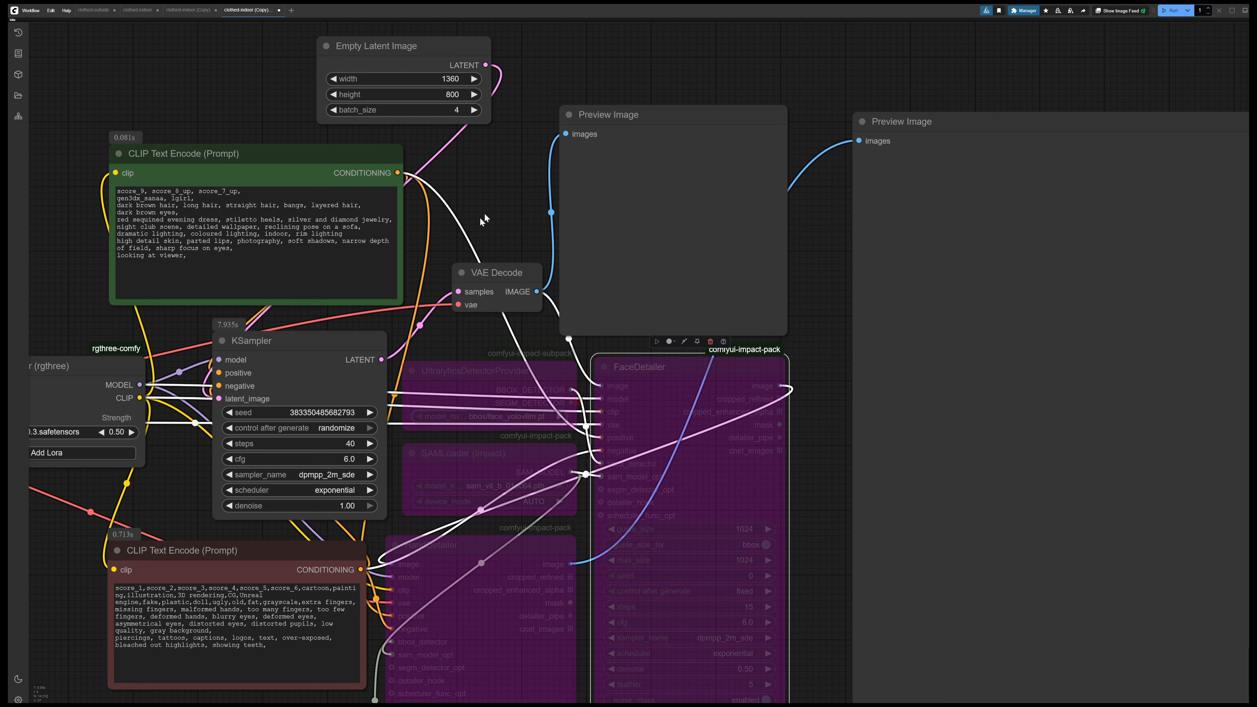
left_click(478, 190)
key("ctrl+Return")
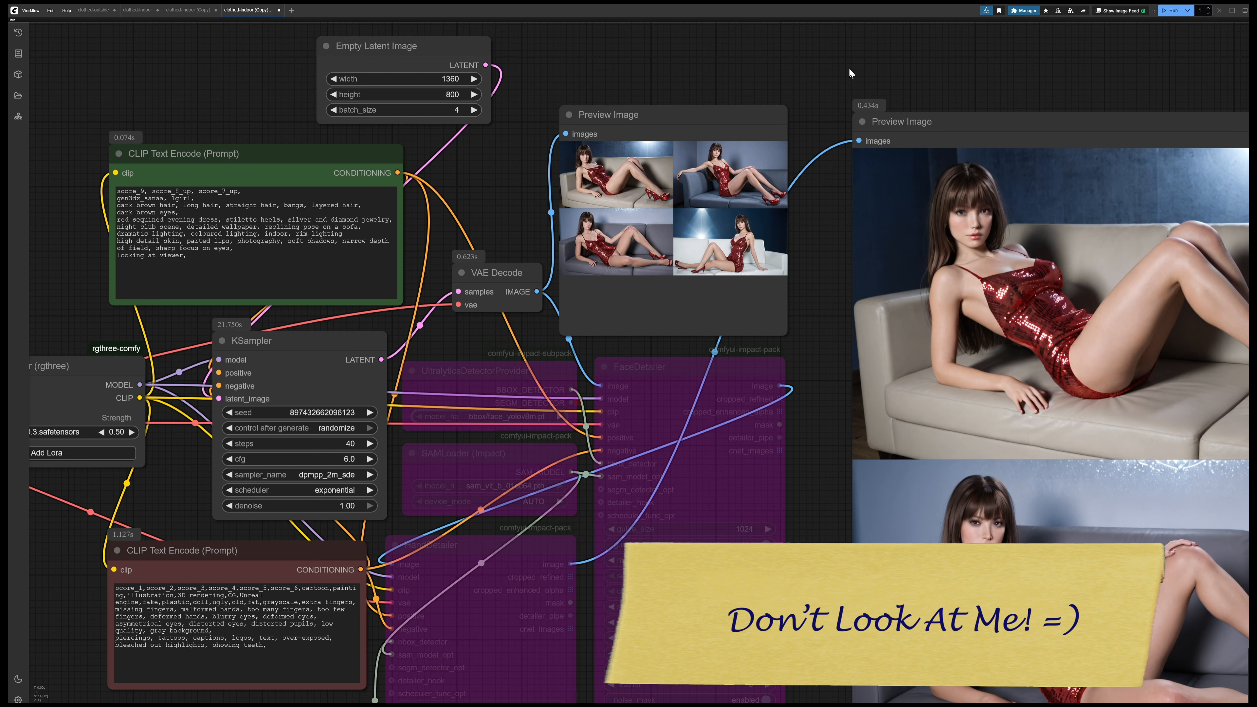
Open the first generated image enlarged in the large Preview Image node
left_click_drag(802, 63, 574, 40)
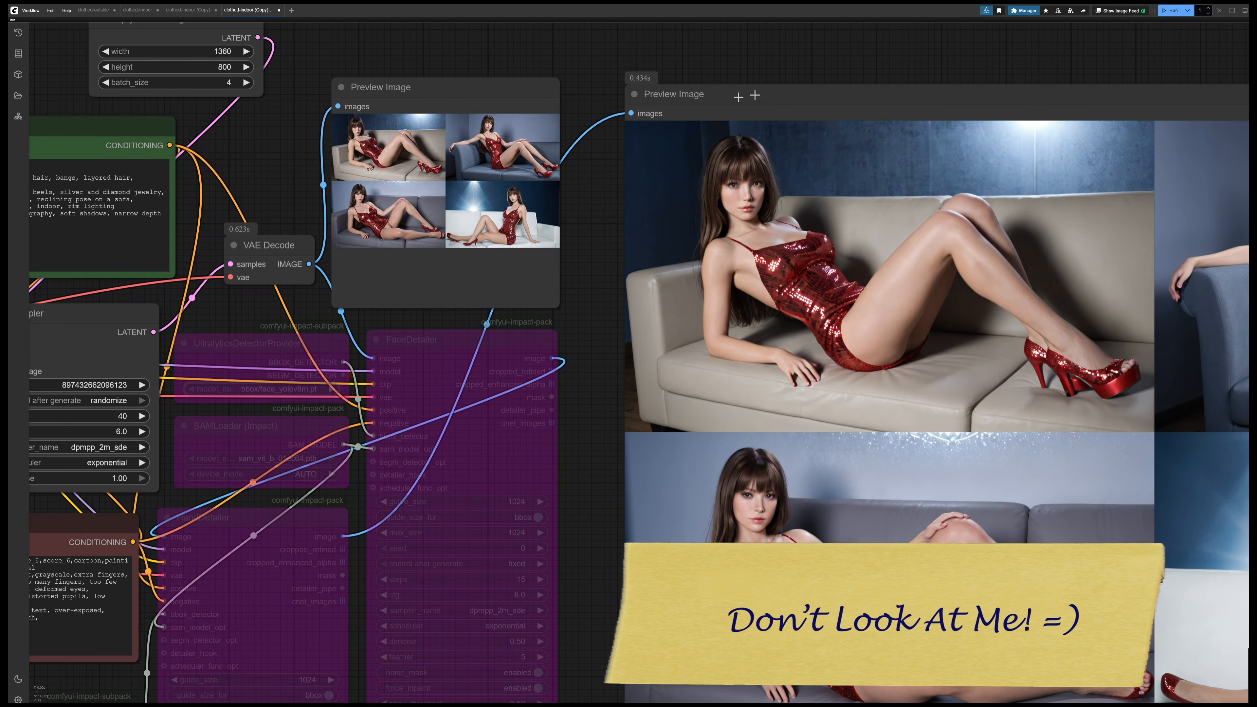
left_click_drag(858, 54, 626, 63)
left_click(647, 231)
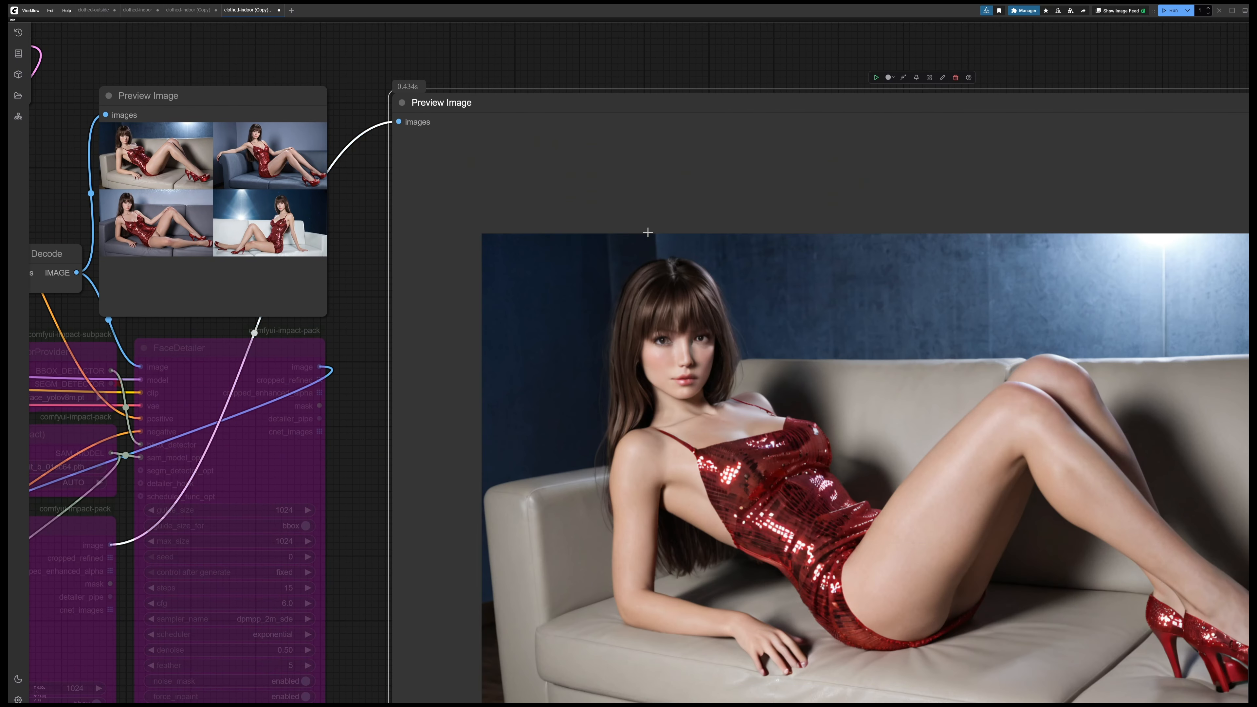
Shrink the large Preview Image node so its frame fits closely around the enlarged image
left_click_drag(735, 46, 462, 4)
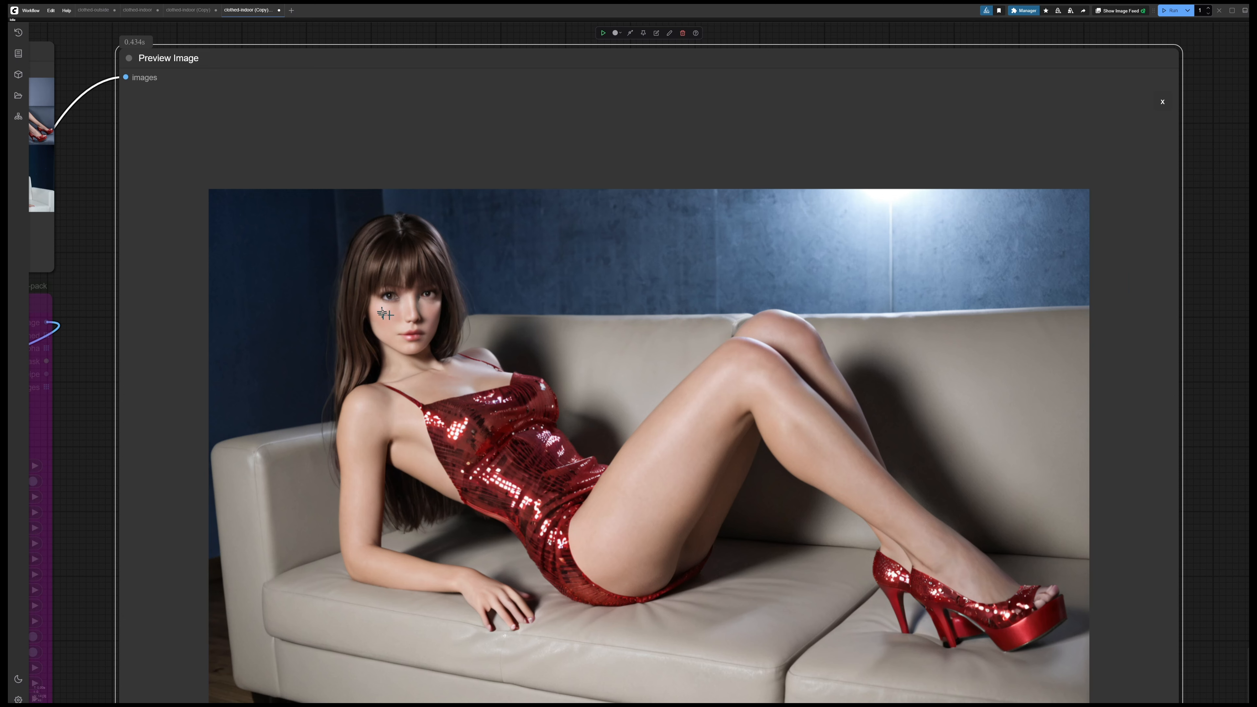
left_click_drag(1202, 443, 1180, 341)
scroll(1186, 663, "down", 2)
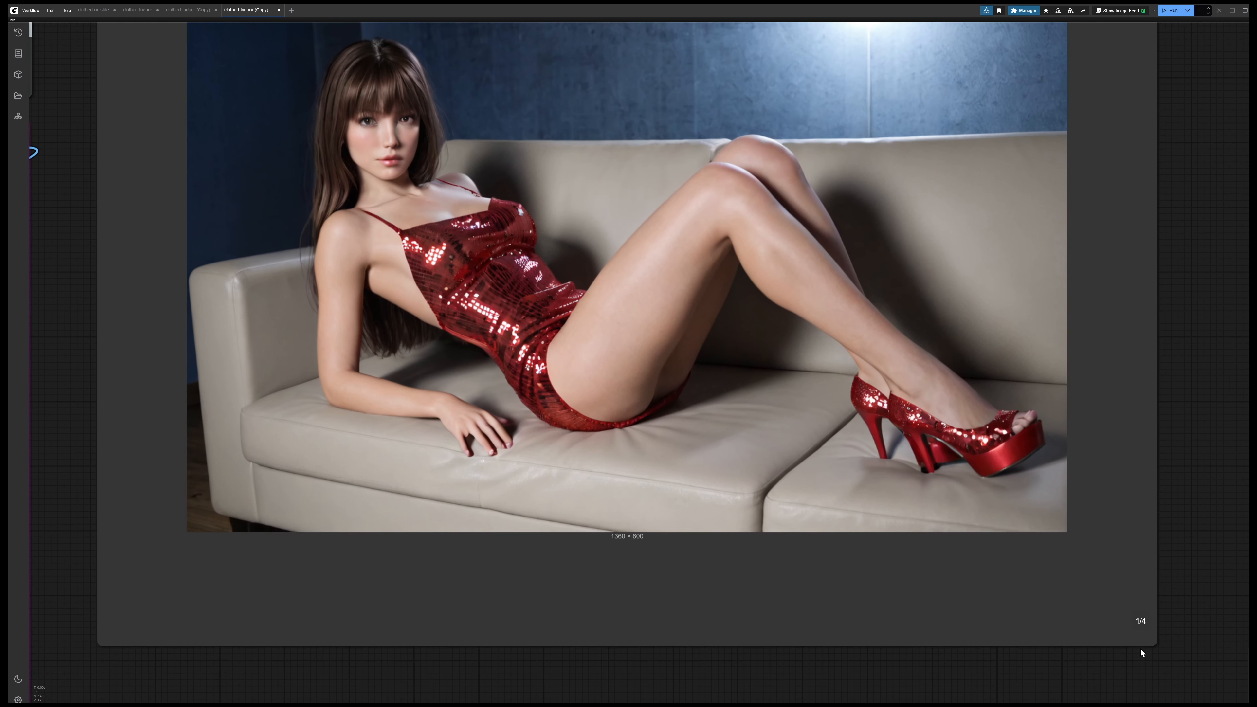
left_click_drag(1157, 645, 996, 447)
left_click_drag(1045, 171, 1233, 464)
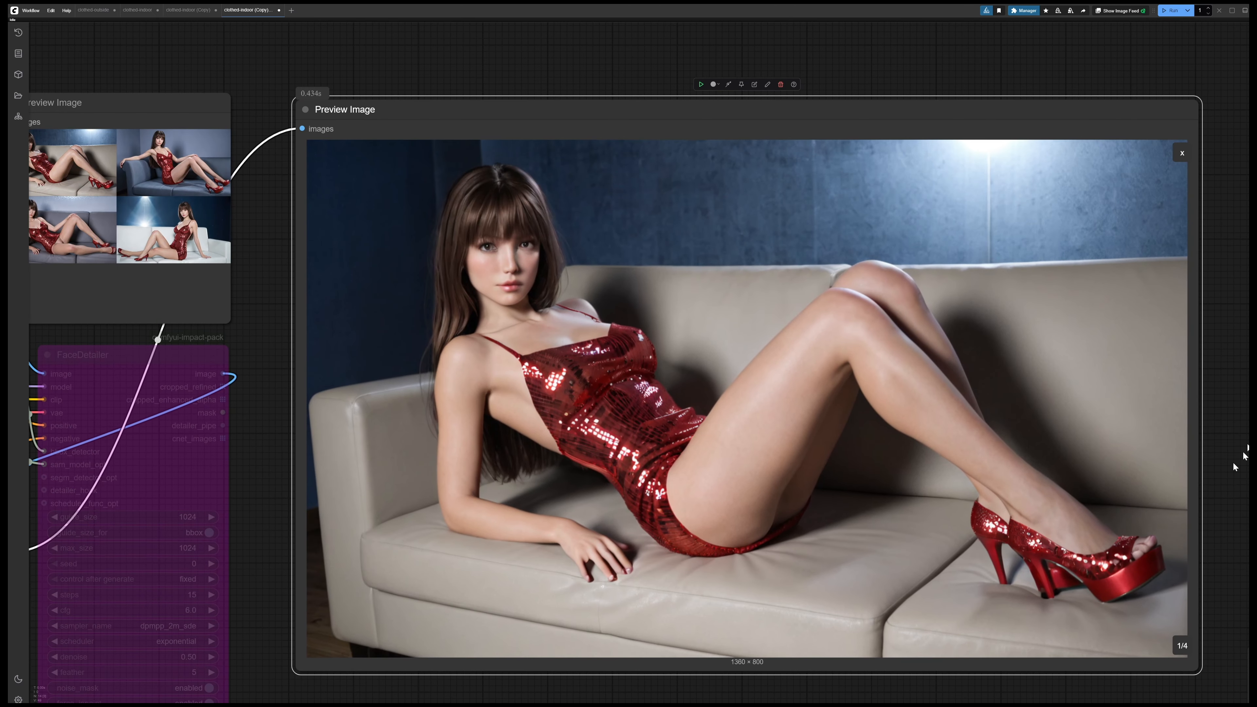
left_click_drag(1231, 385, 1163, 350)
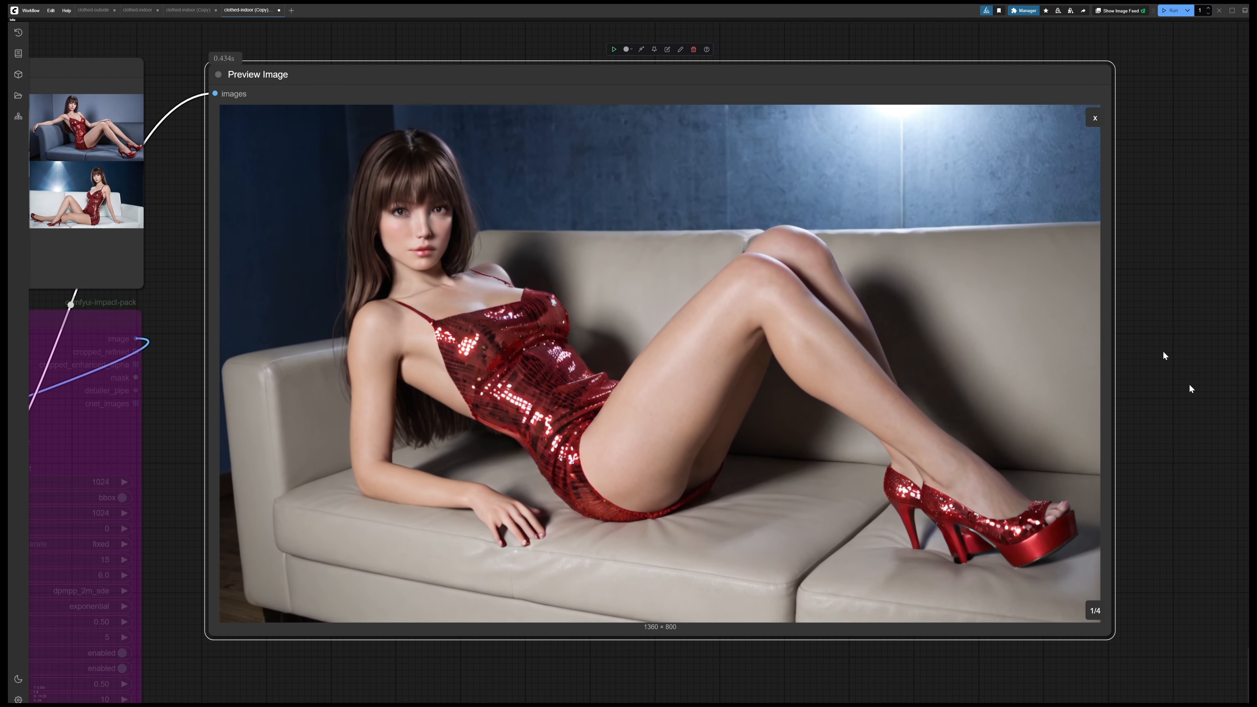
Page through the second, third and fourth generated images in the large Preview Image node
left_click(1095, 612)
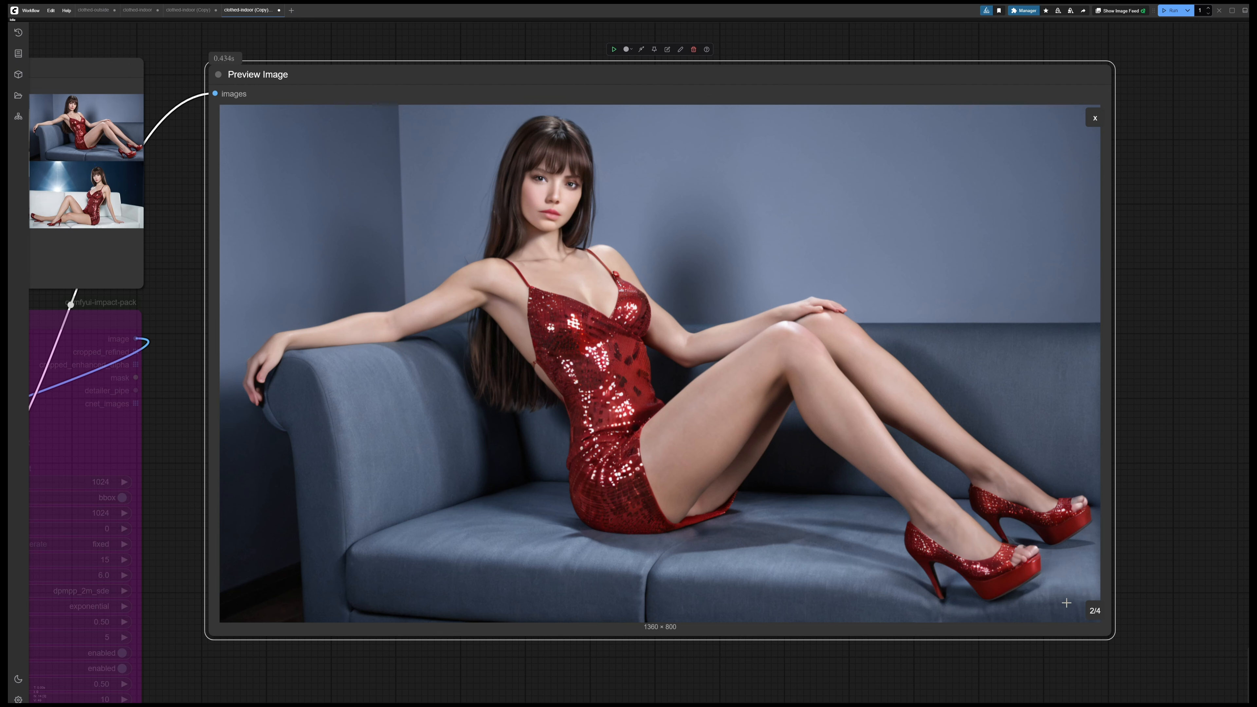
left_click(1095, 612)
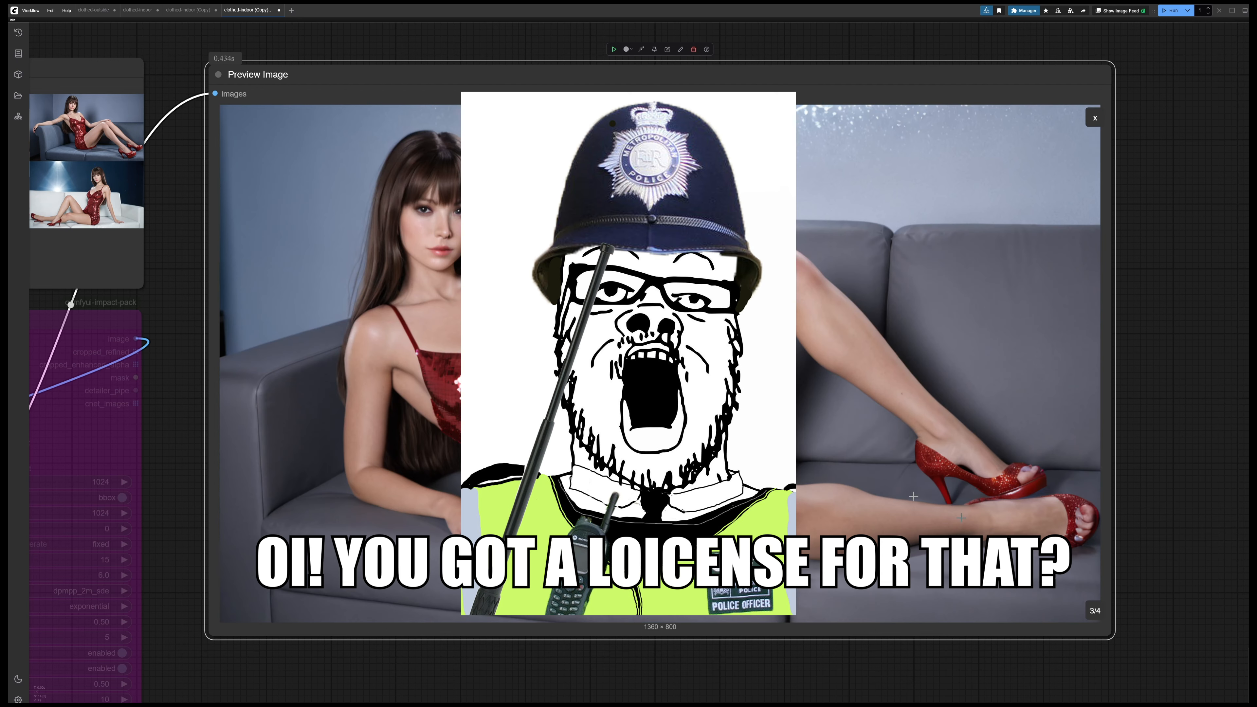
left_click(1095, 612)
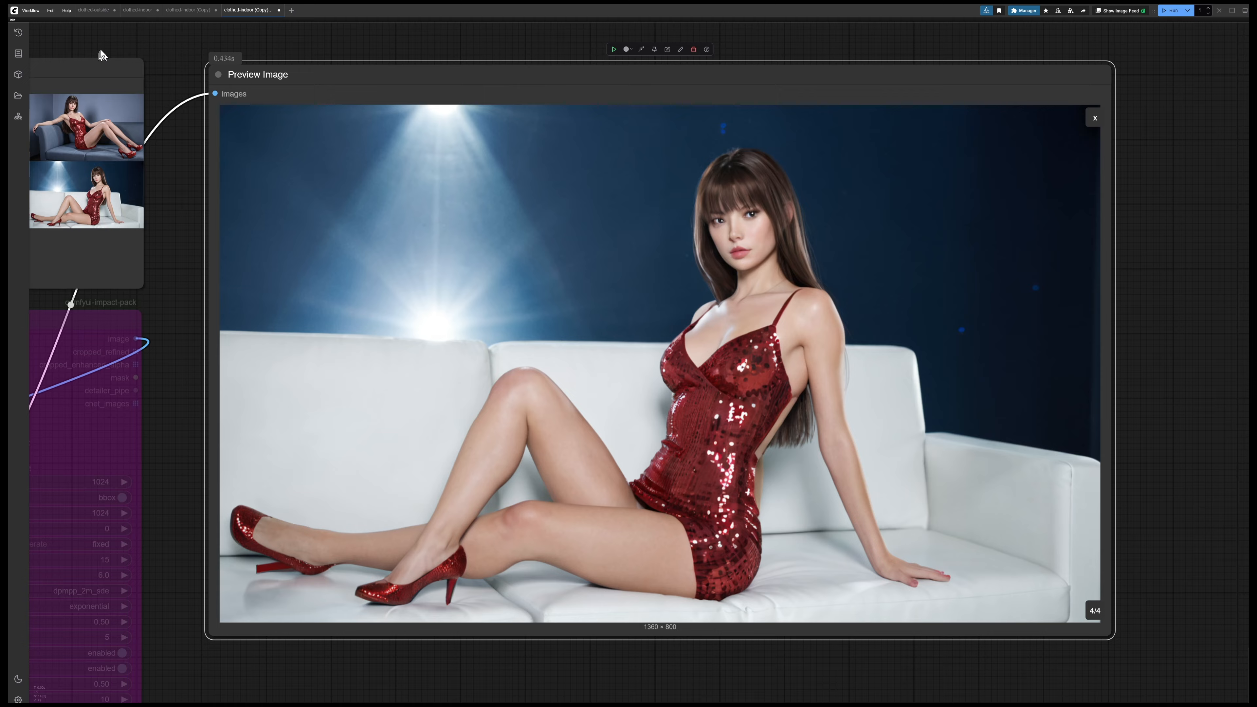
Set the Empty Latent Image width to 1536 and height to 1024
left_click_drag(104, 51, 868, 170)
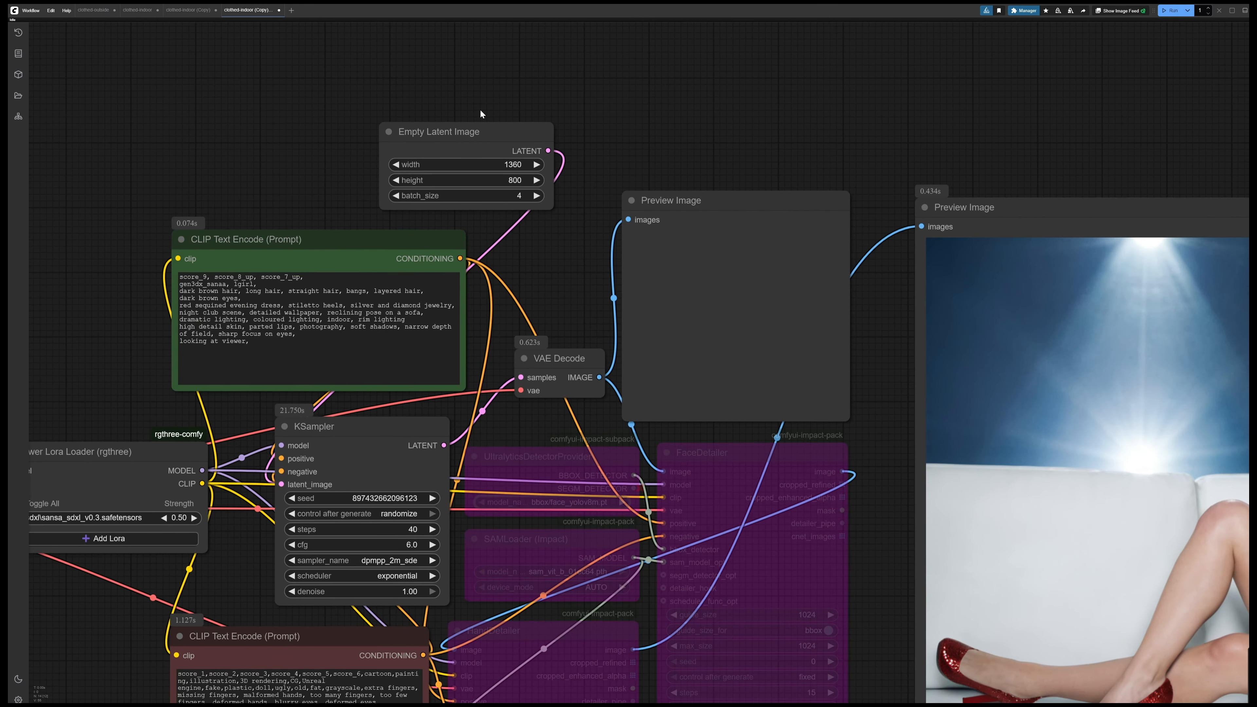
left_click(515, 165)
type("1536")
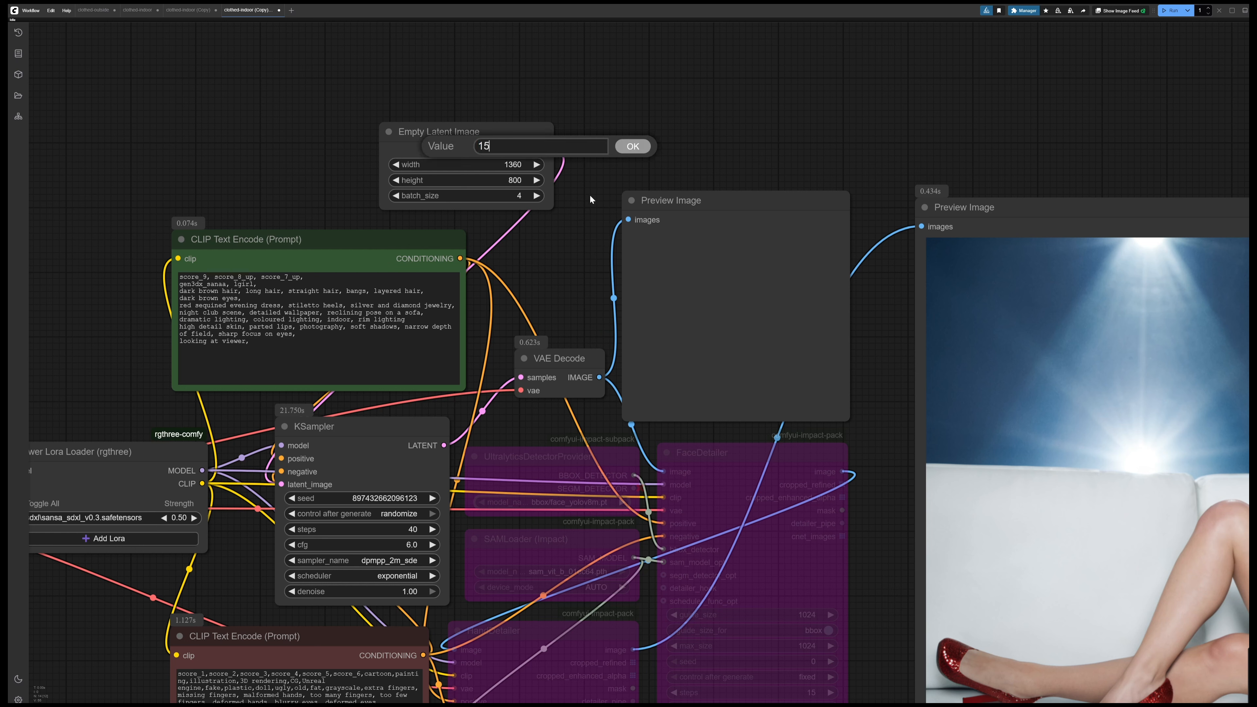
left_click(633, 147)
left_click(513, 180)
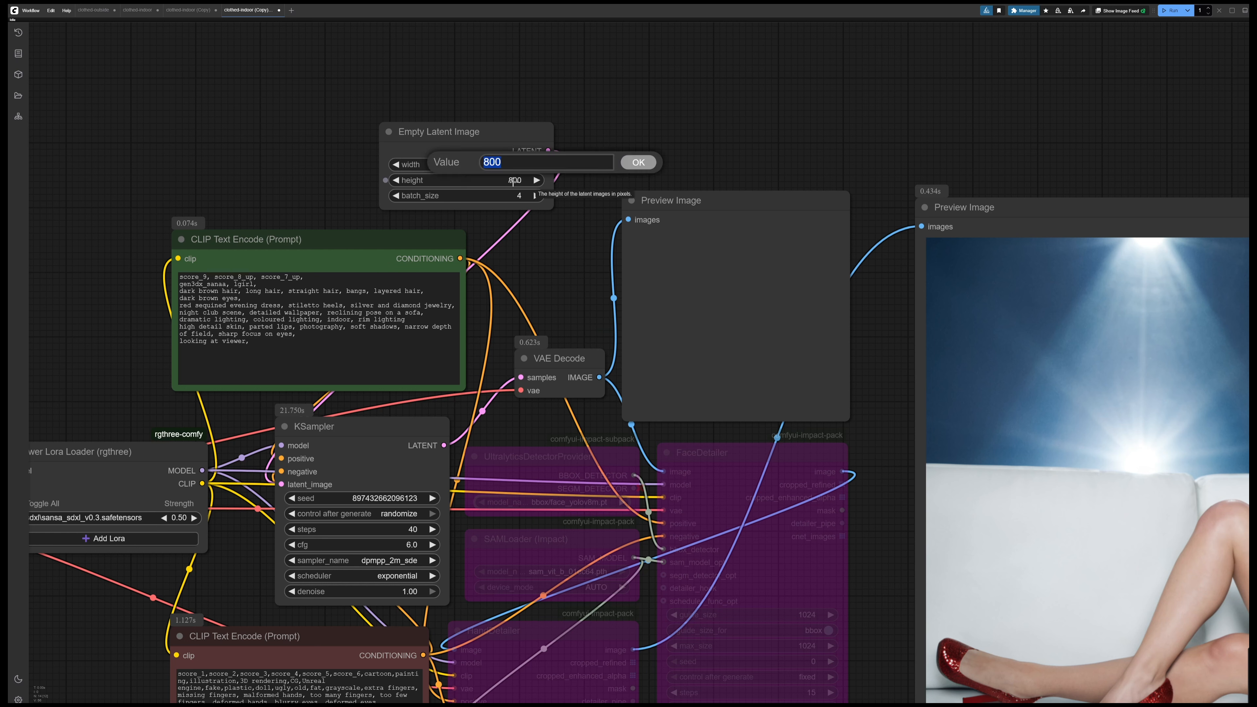
type("1024")
left_click(634, 162)
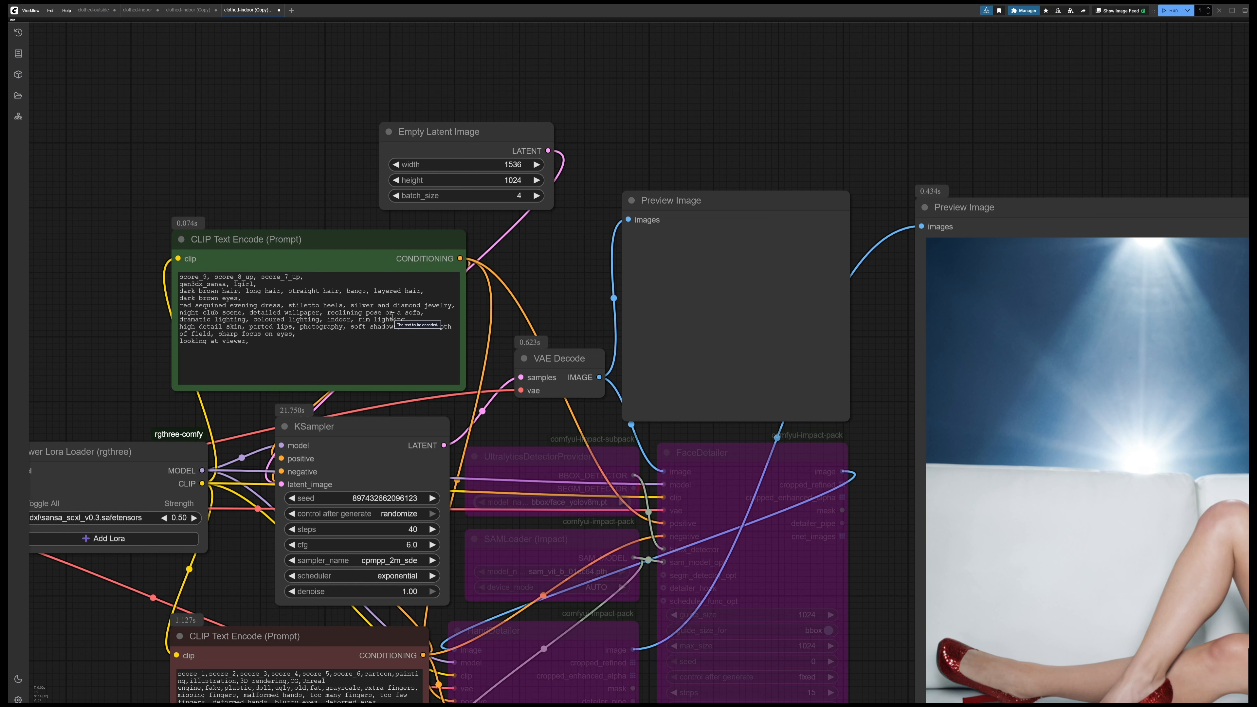
Set the KSampler steps to 70
left_click(412, 529)
type("70")
key("Return")
Add "vagina," to the end of the negative prompt
left_click_drag(562, 290, 603, 205)
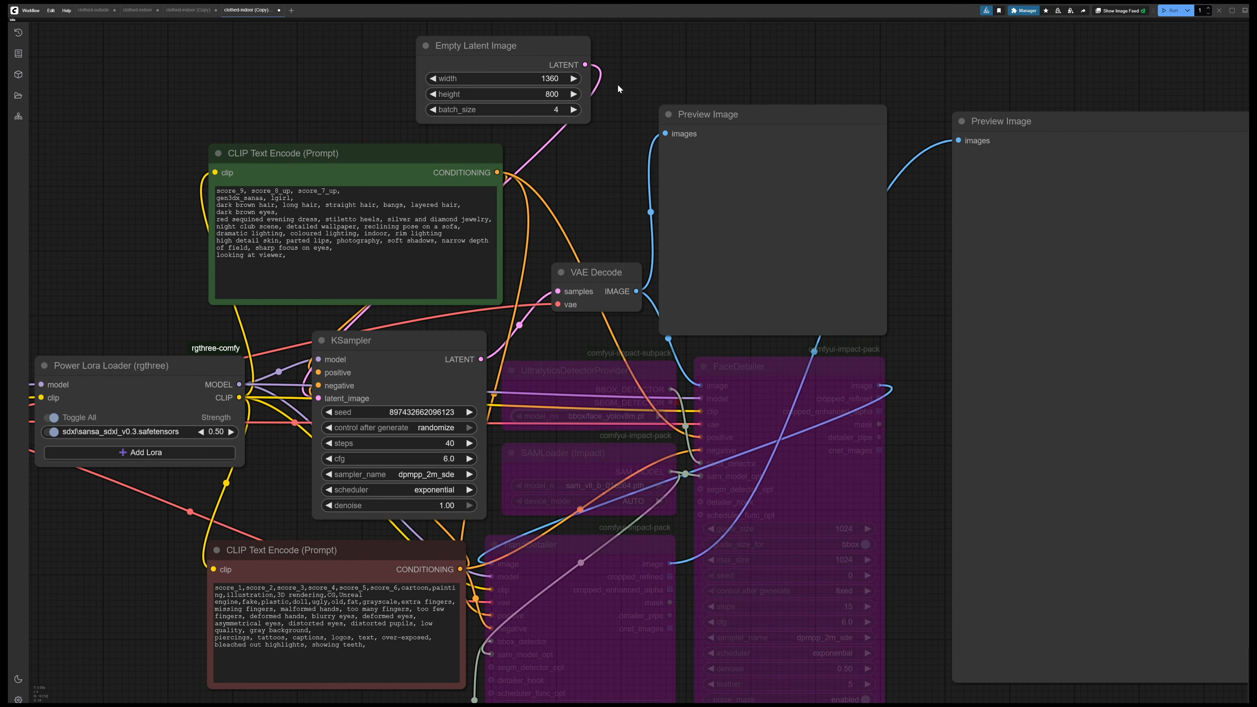
left_click(384, 644)
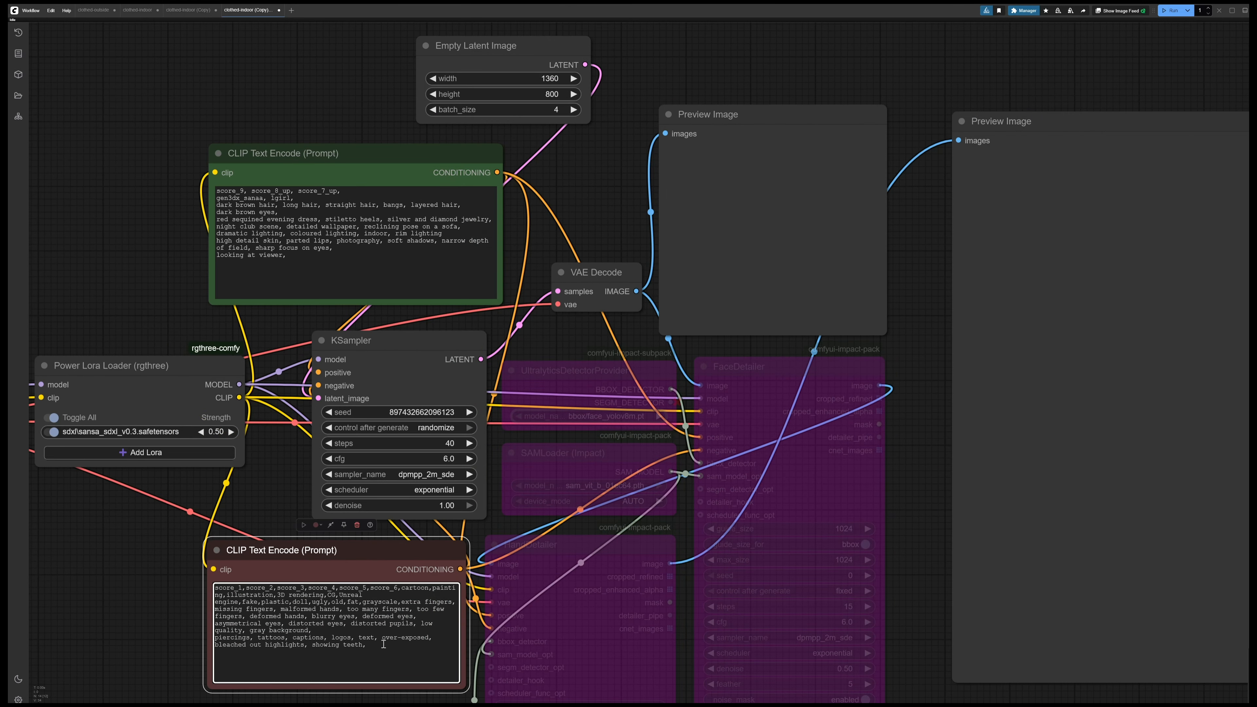
type("vagina,")
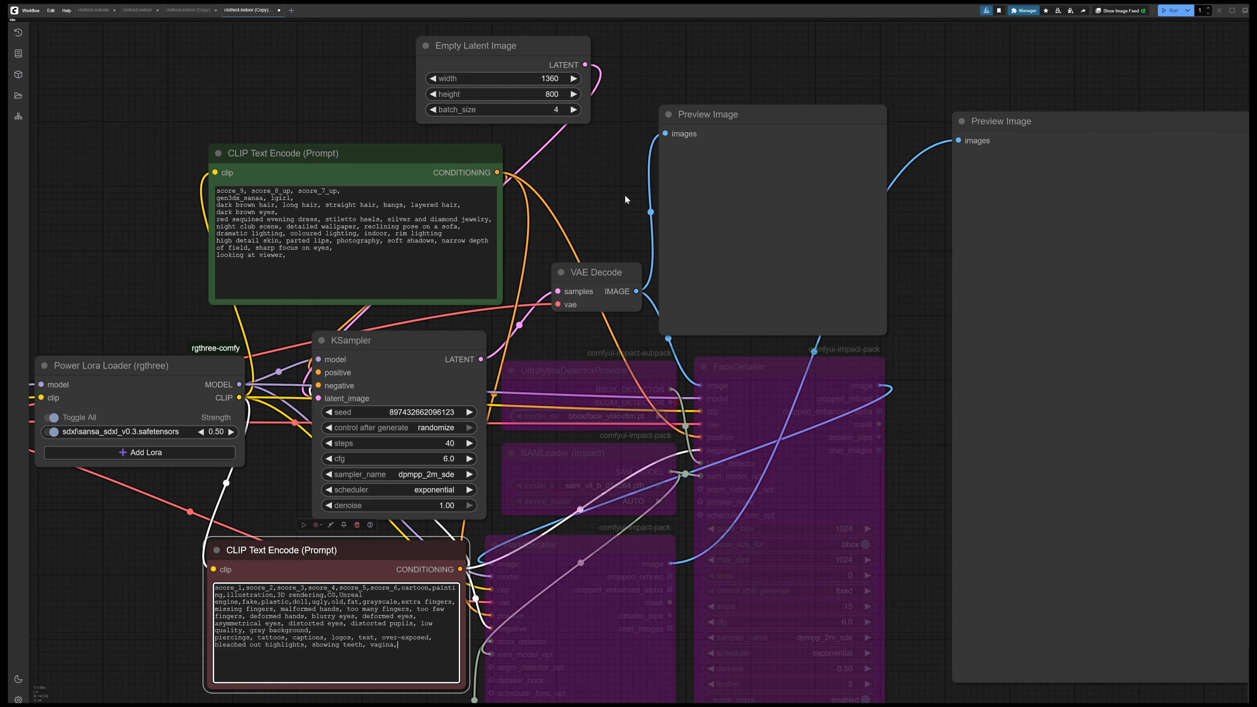
Remove the bypass from the UltralyticsDetectorProvider node beside the KSampler
left_click_drag(624, 195, 598, 118)
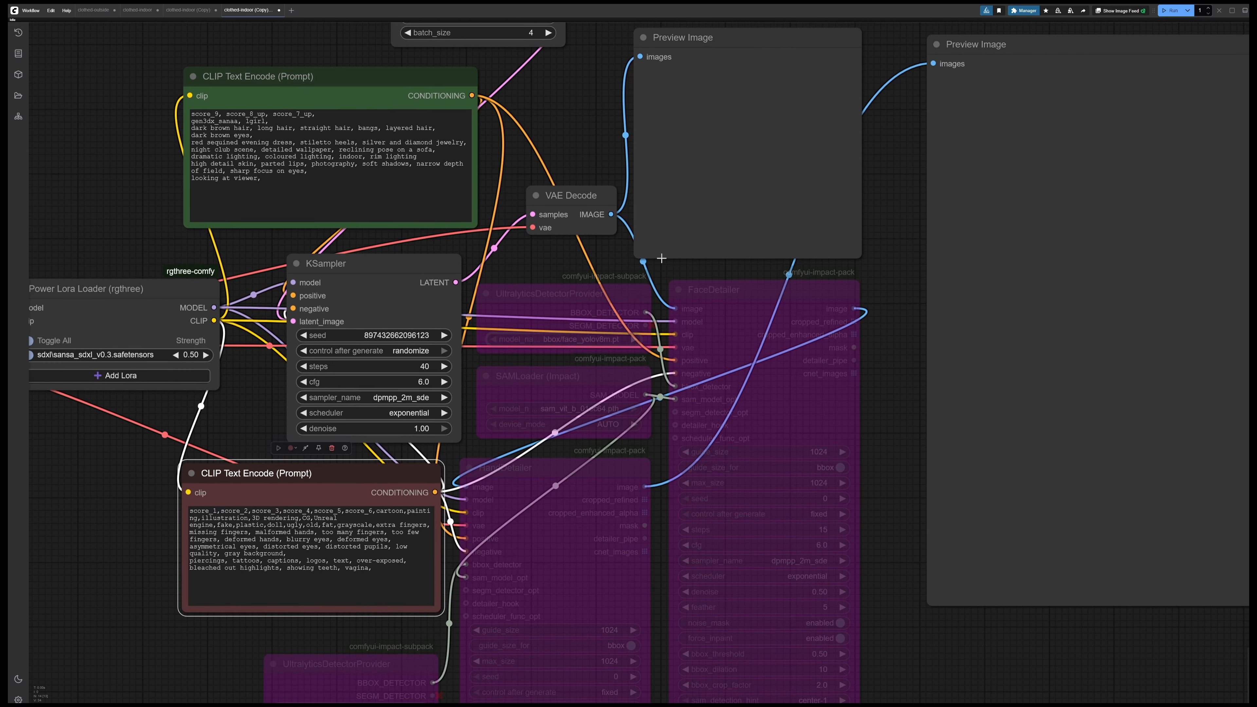
left_click(717, 289)
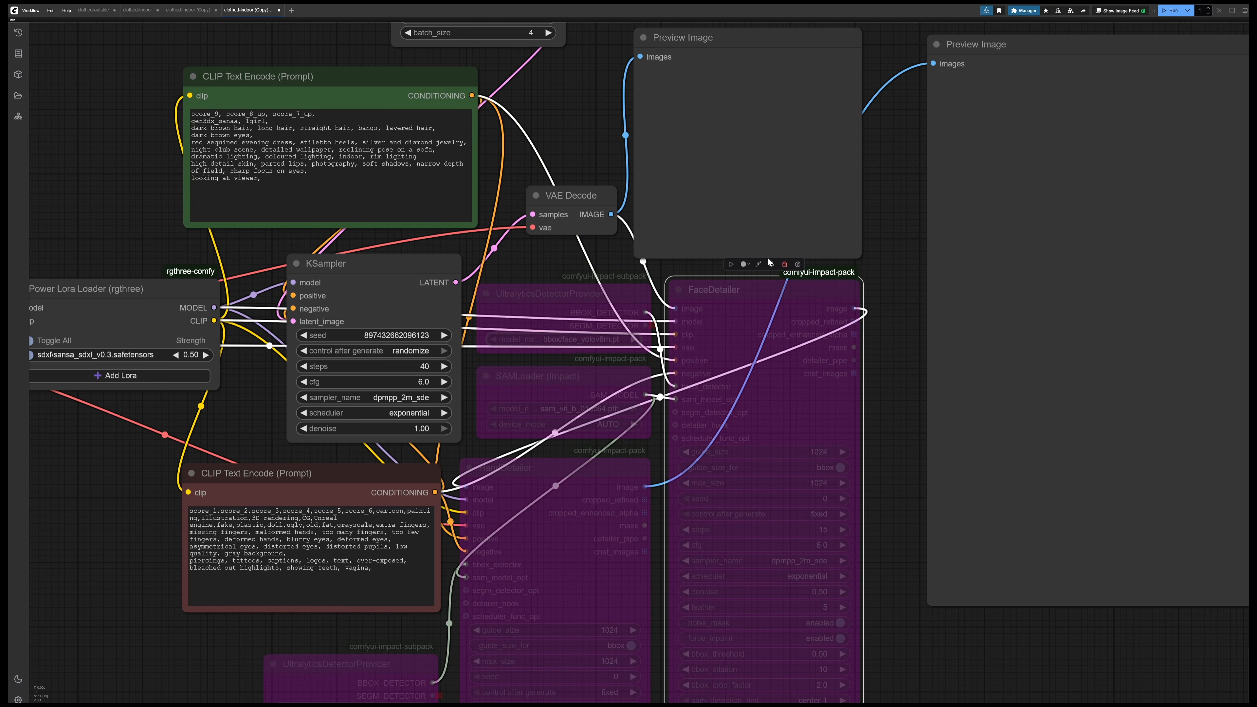
left_click(541, 297)
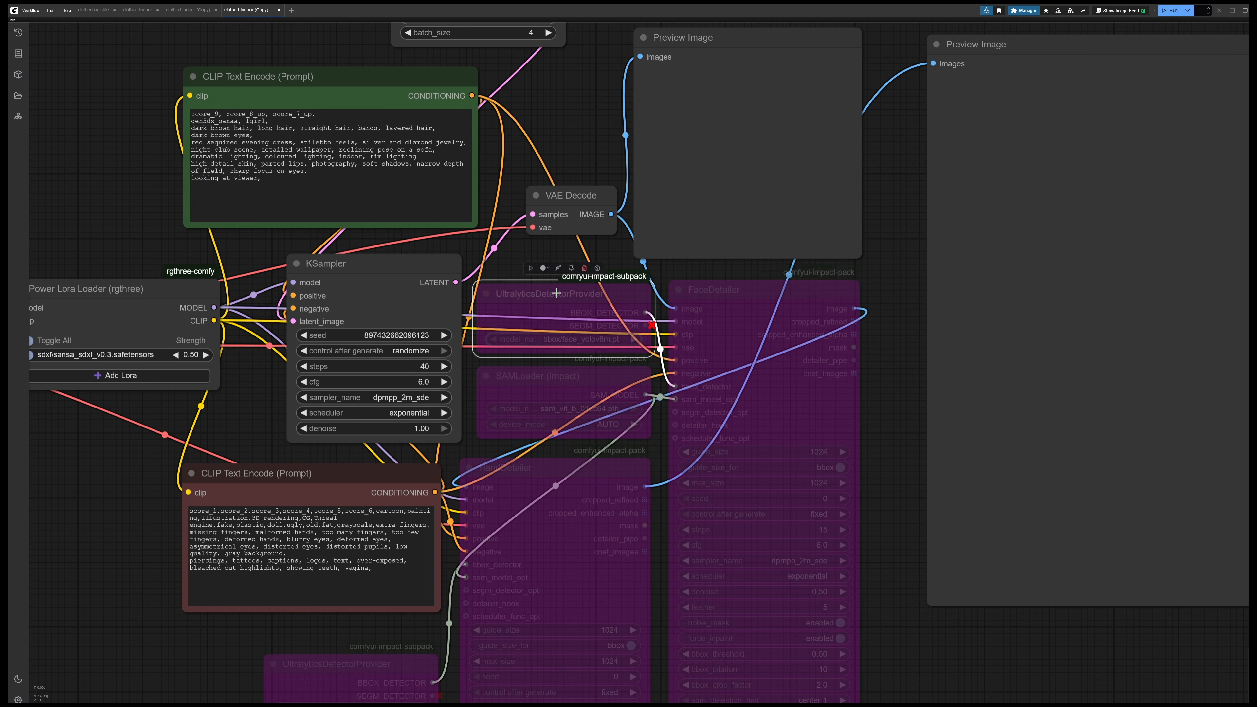
left_click(558, 269)
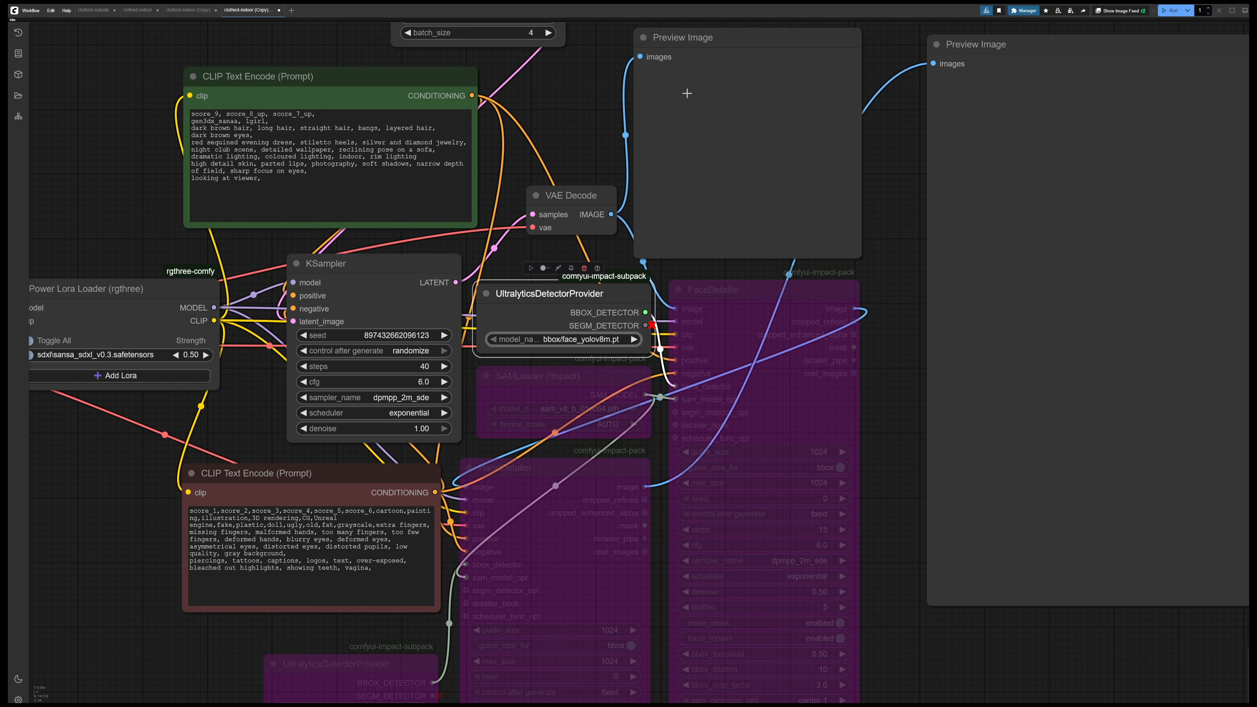
Try the YOLOv9c model in the active UltralyticsDetectorProvider and switch back to bbox/face_yolov8m.pt
left_click(606, 340)
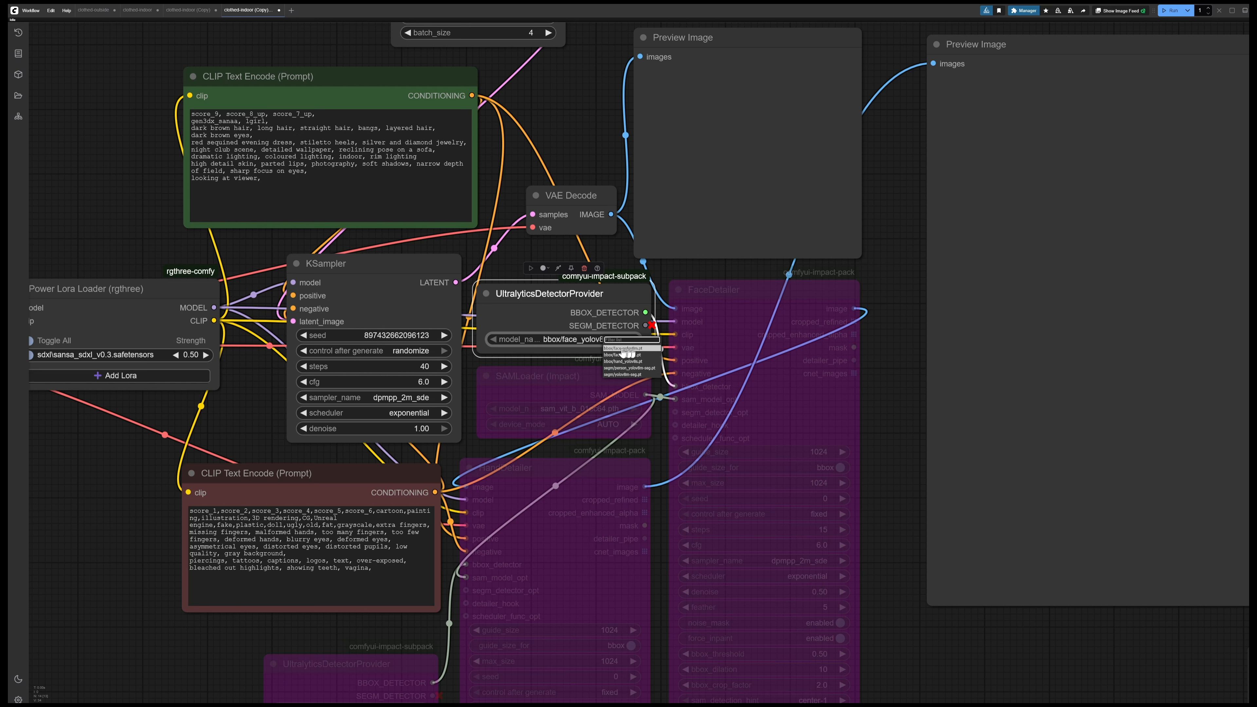
left_click(612, 349)
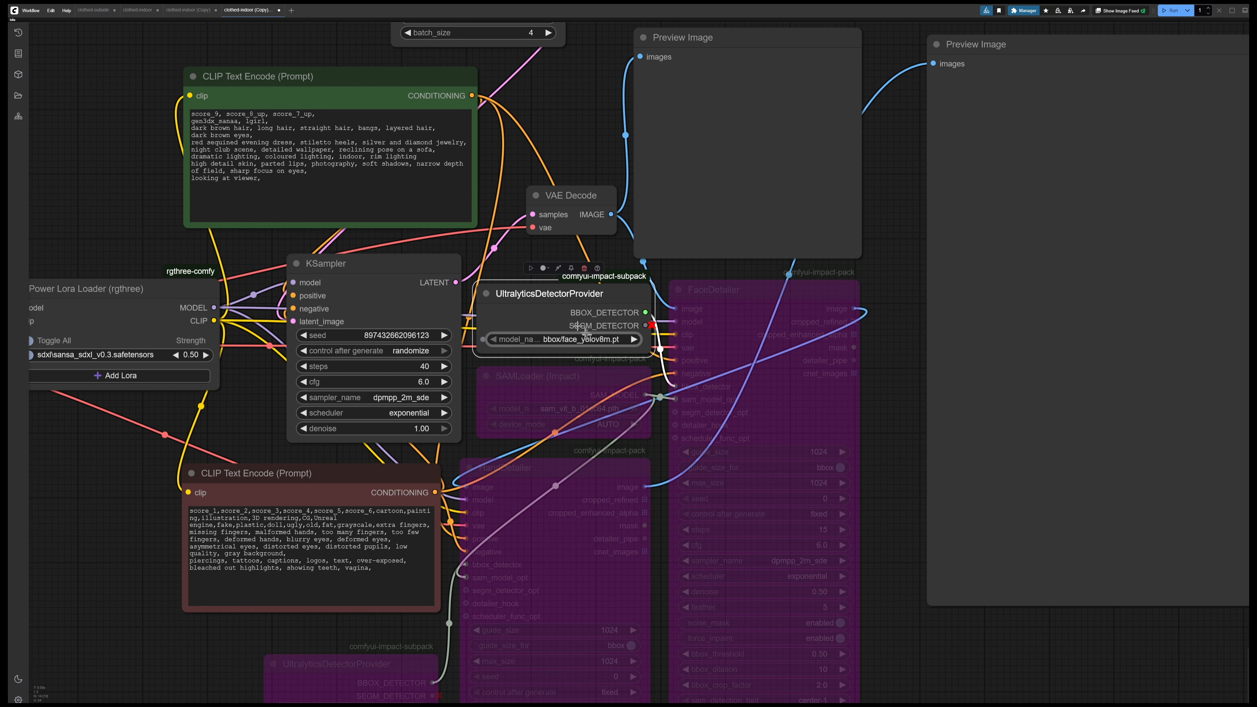
left_click(594, 341)
left_click(540, 339)
left_click(555, 354)
left_click(547, 340)
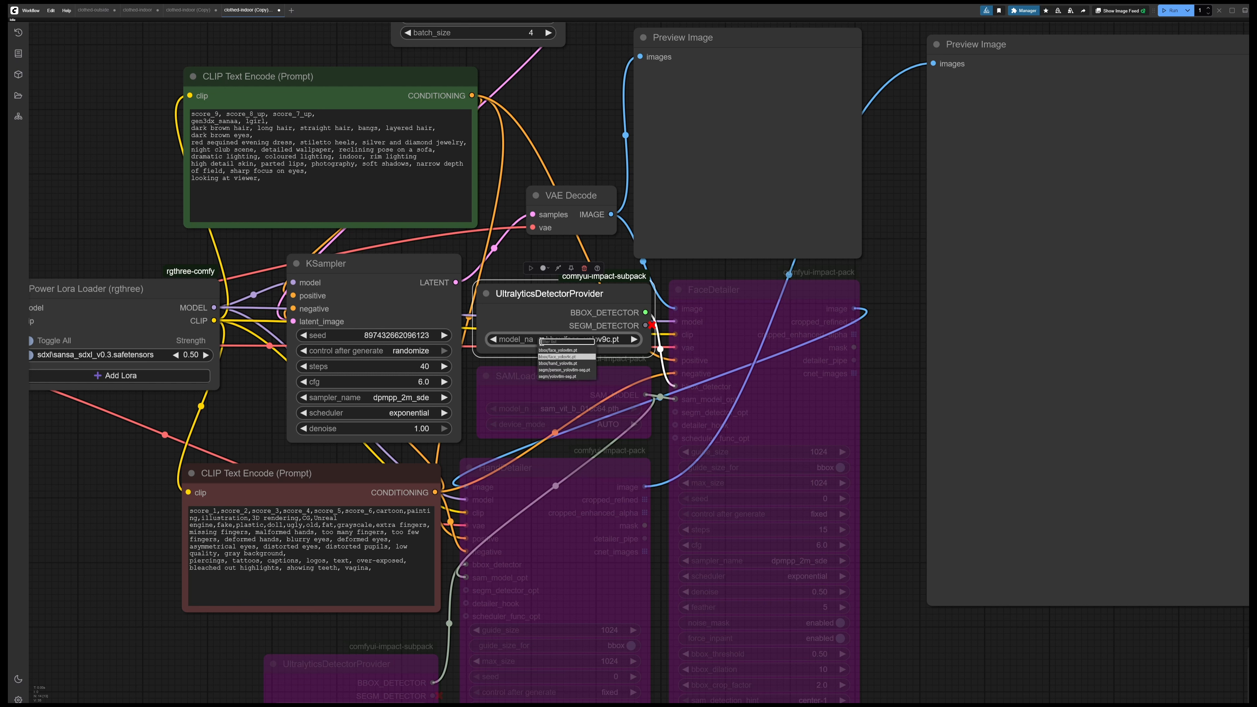
left_click(549, 351)
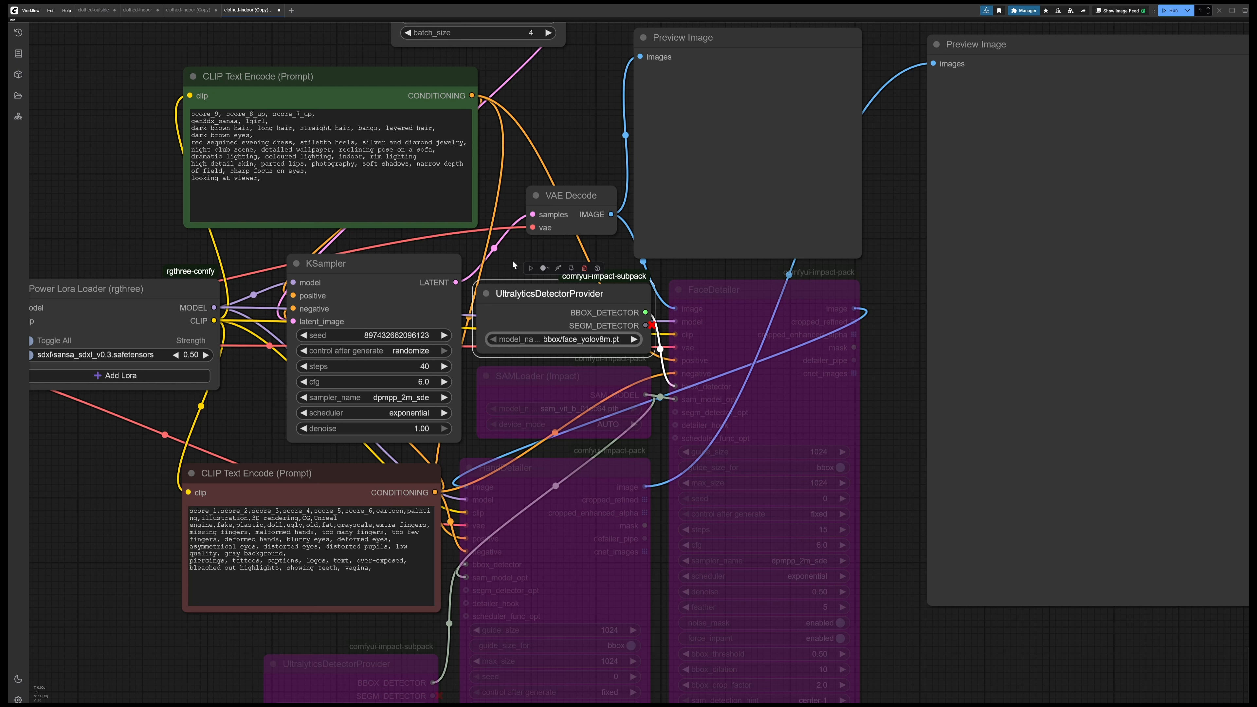
Remove the bypass from the SAMLoader (Impact) node and deselect it
left_click(548, 372)
left_click(558, 351)
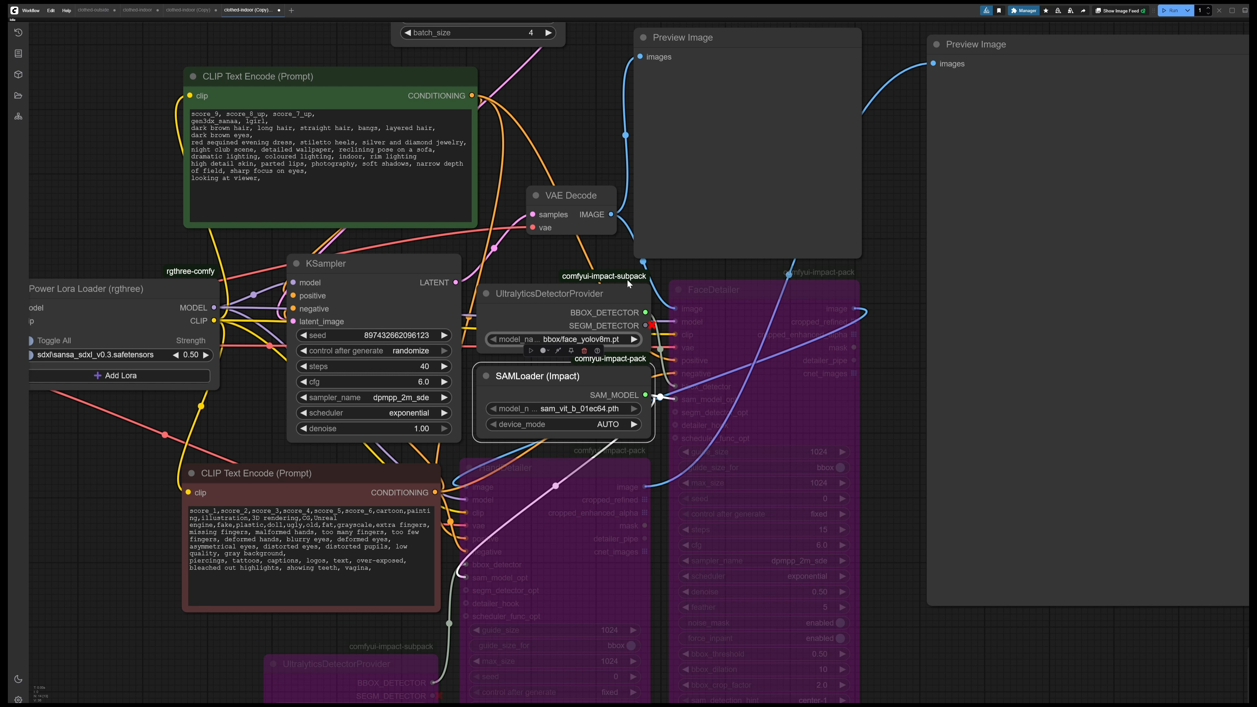
left_click(550, 264)
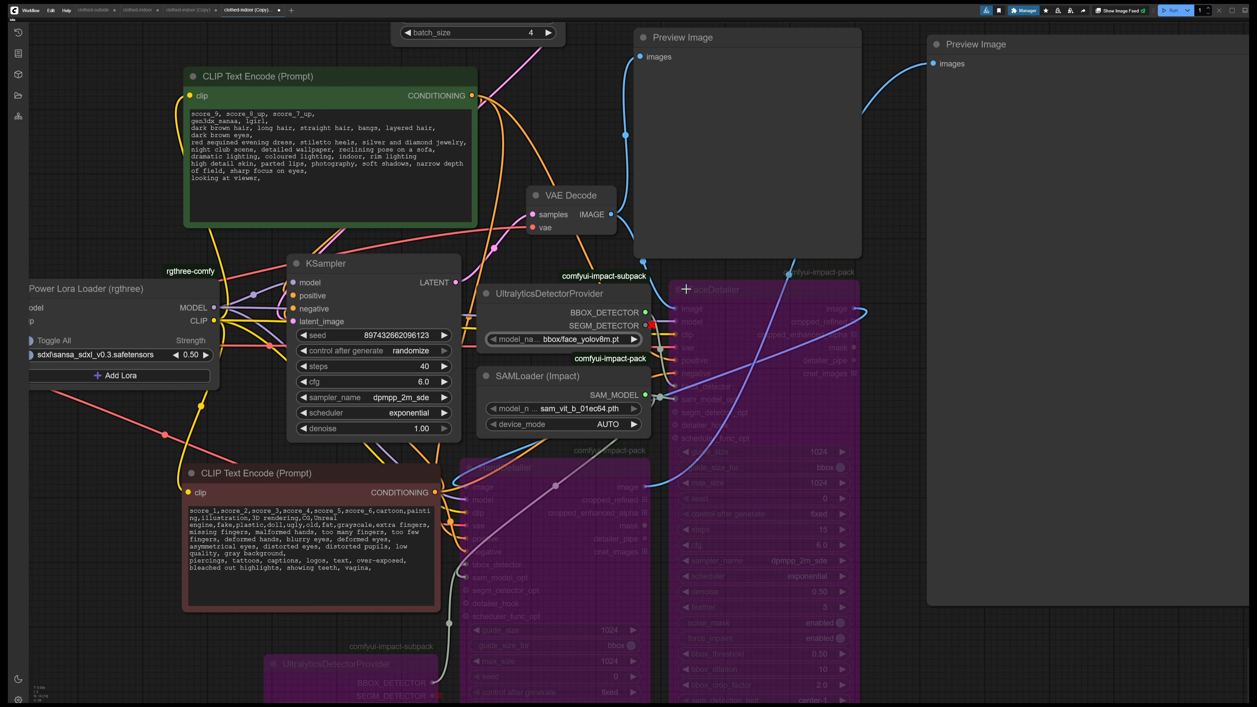
Remove the bypass from the FaceDetailer node and move it slightly away from the detector and SAM loader nodes
left_click(757, 287)
key("ctrl+b")
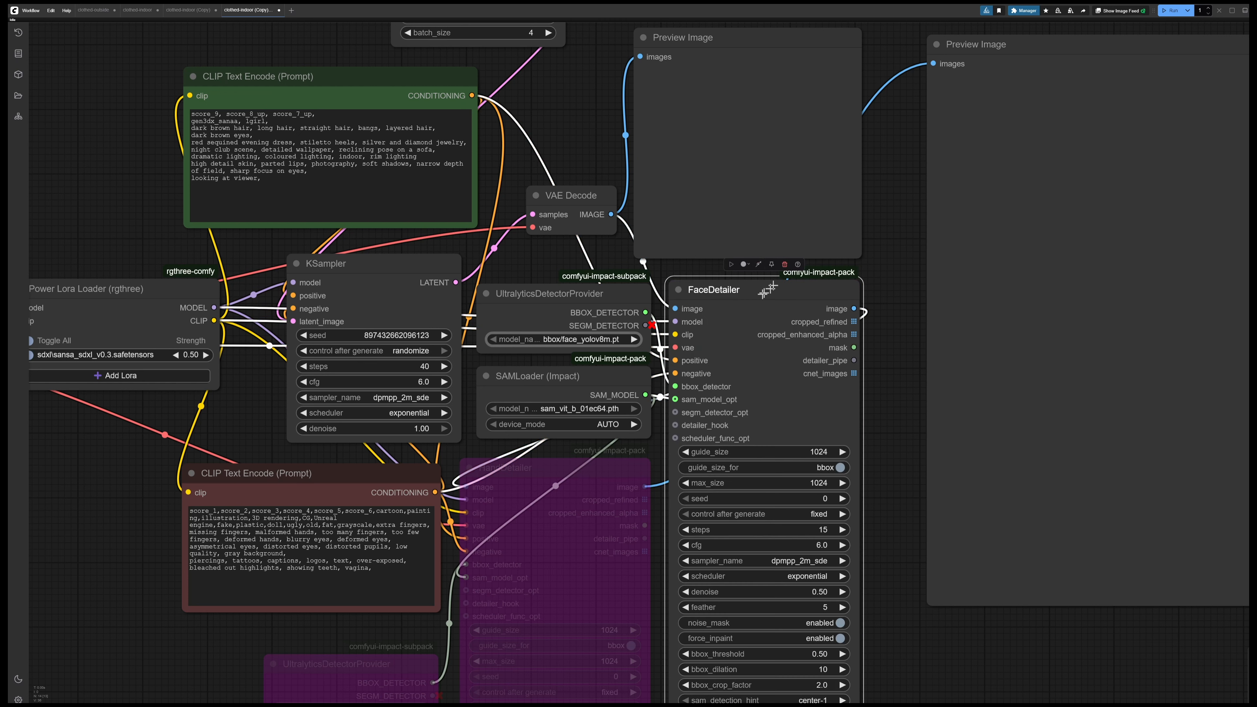
left_click_drag(760, 293, 797, 297)
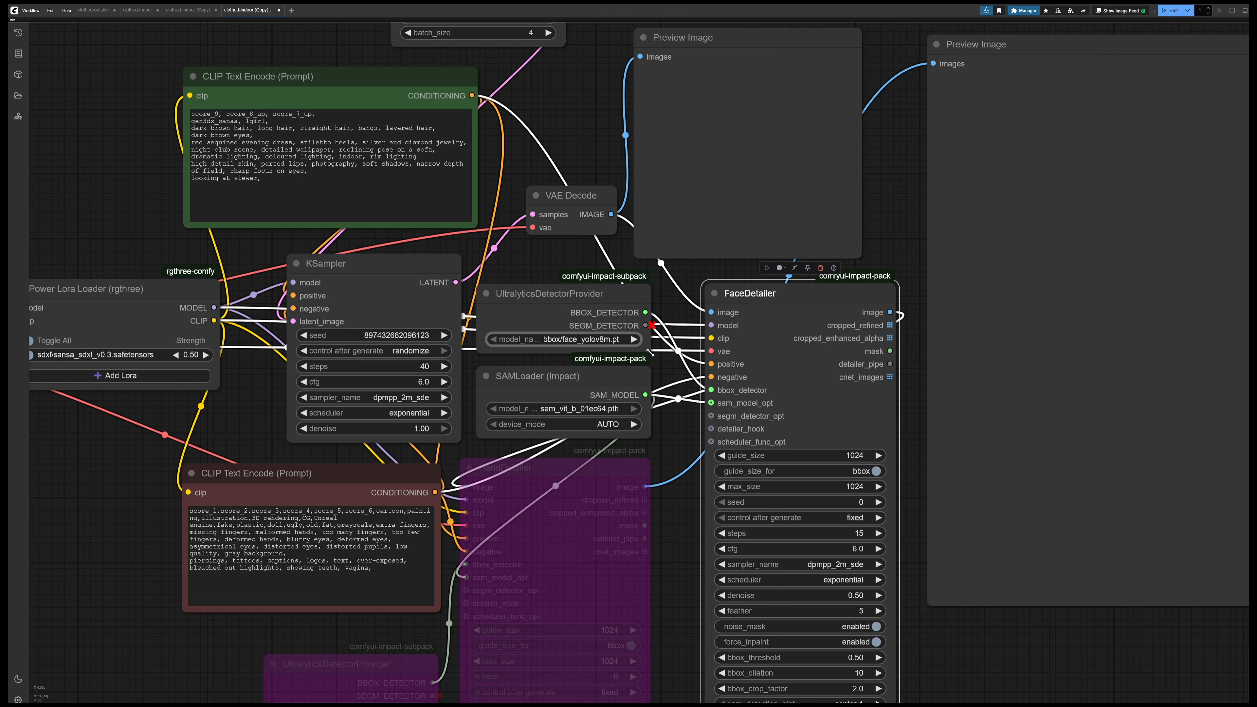
Move the FaceDetailer node up to review its full settings and put it back below the first Preview Image node
left_click_drag(774, 375, 784, 293)
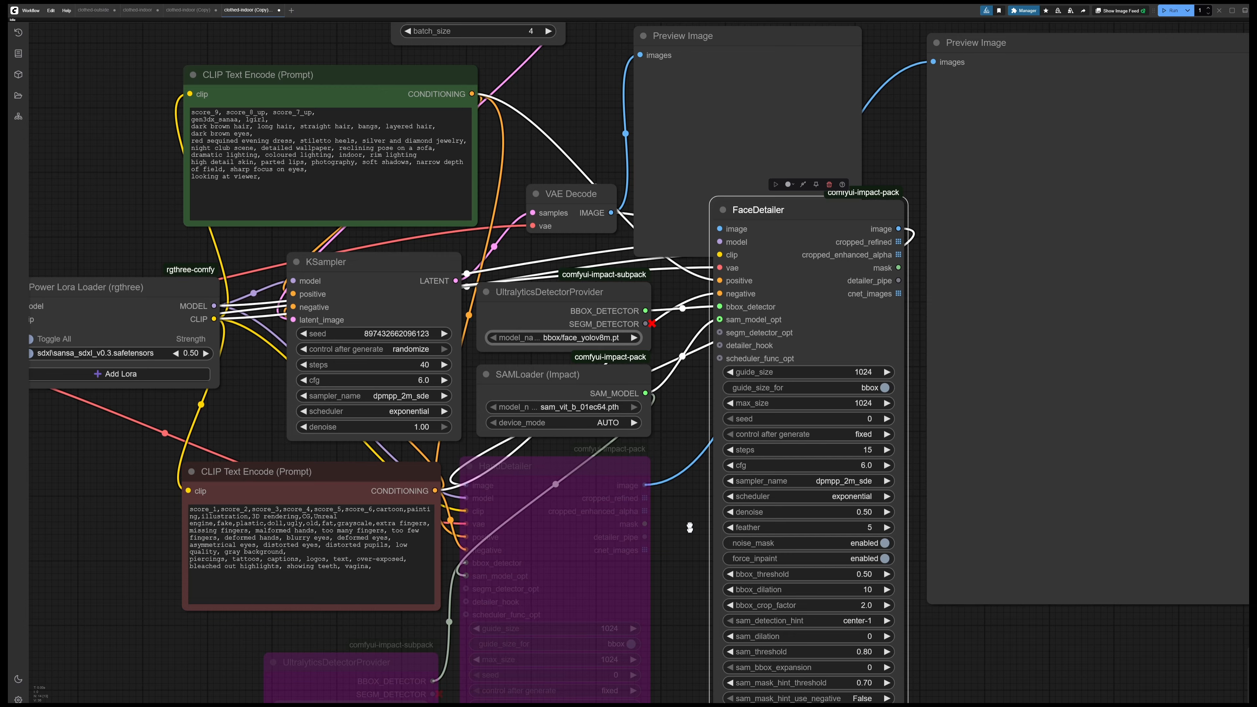
left_click_drag(689, 530, 634, 455)
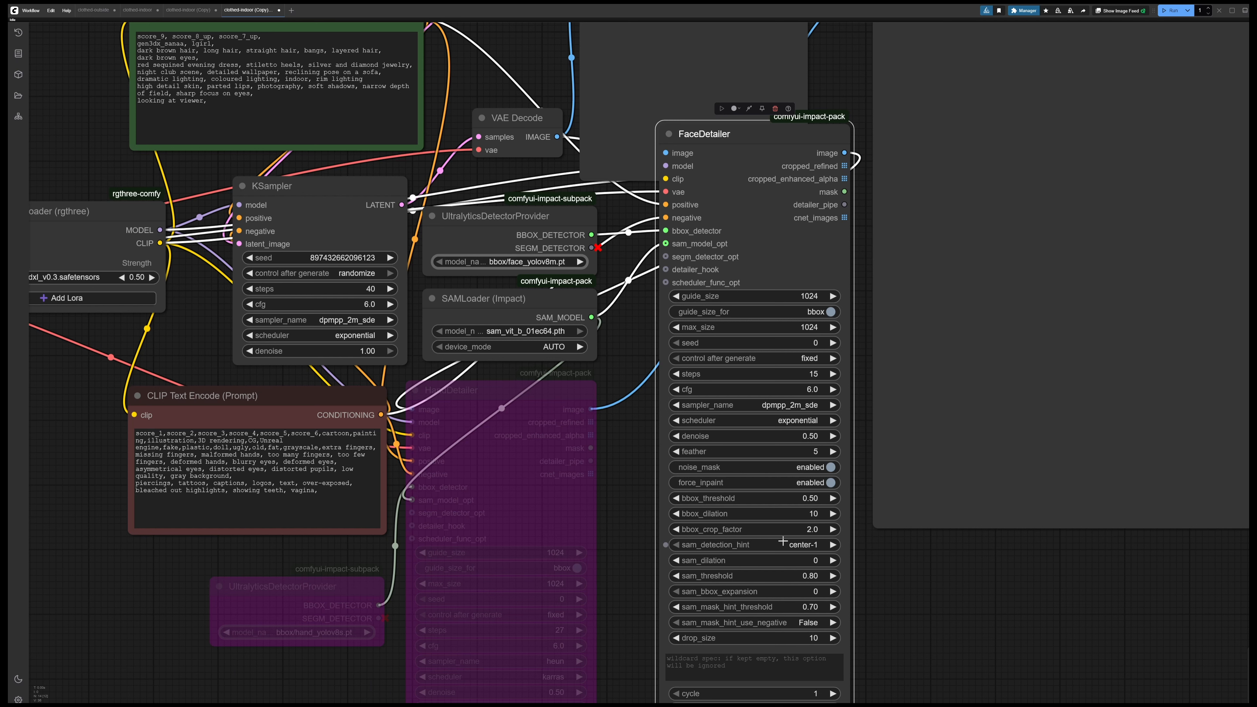
left_click_drag(626, 330, 547, 420)
left_click_drag(674, 242, 713, 320)
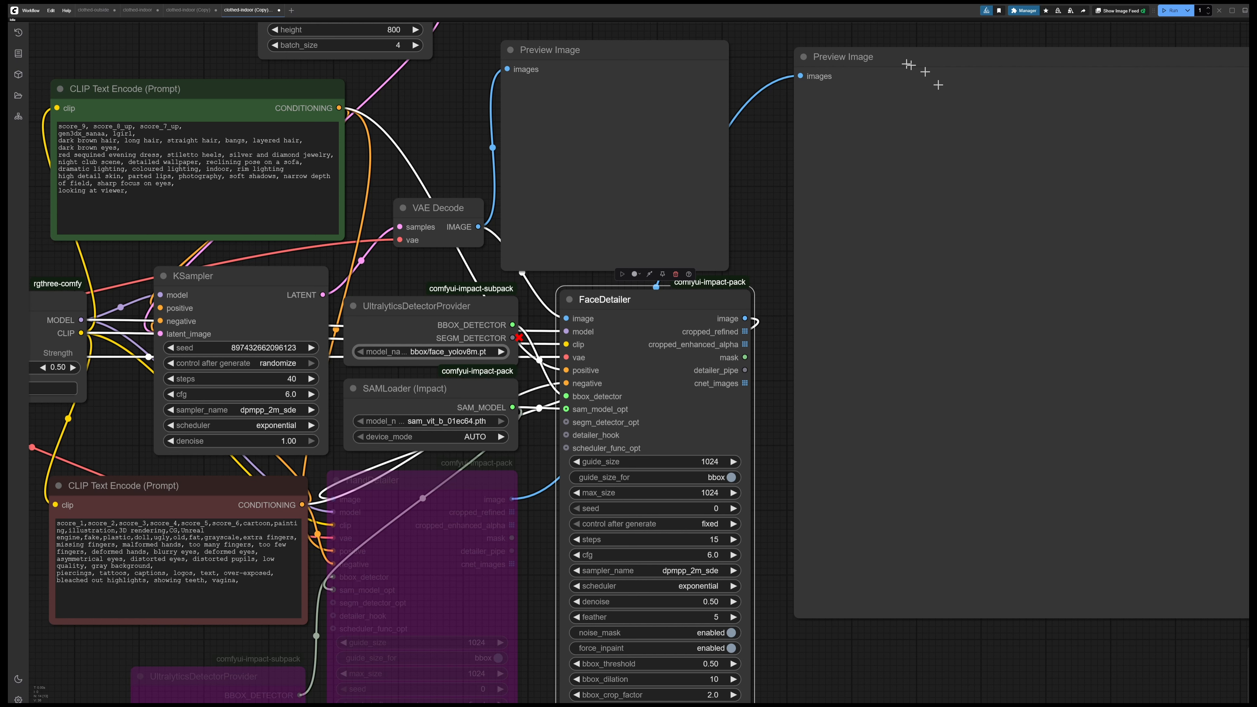
left_click_drag(755, 41, 743, 96)
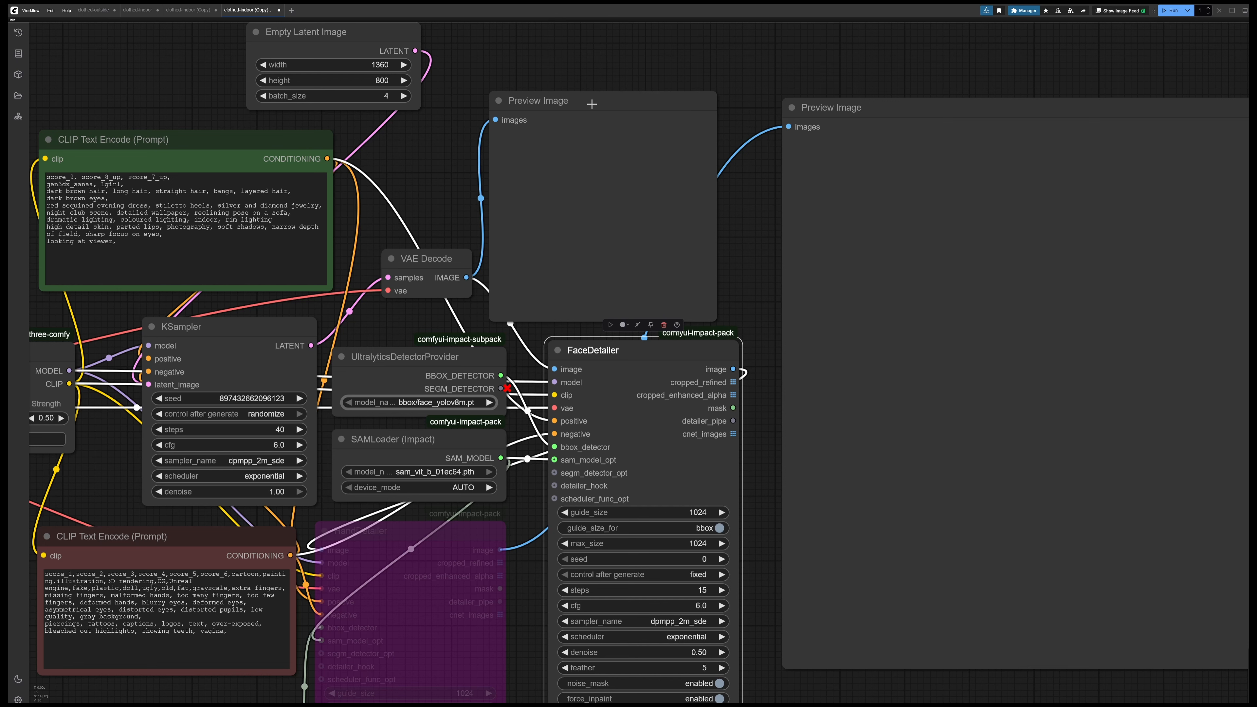
Run the workflow with the FaceDetailer enabled and bring both Preview Image nodes into view
left_click(591, 104)
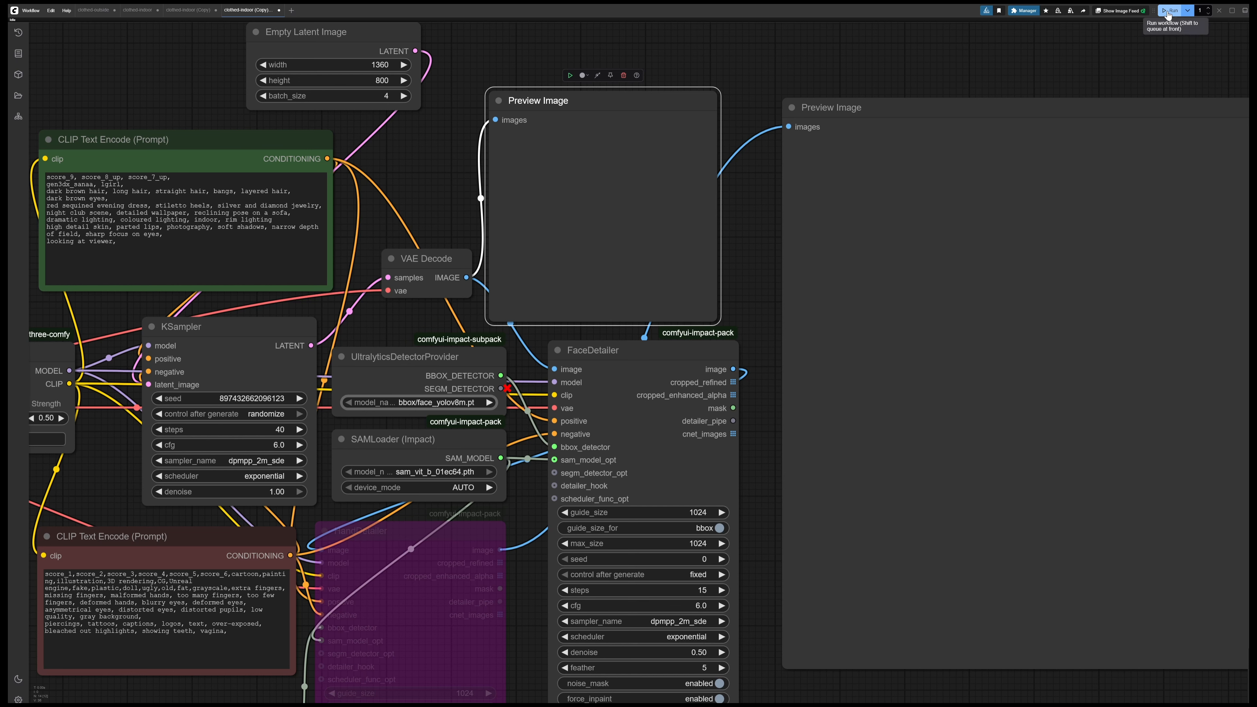
left_click(1168, 14)
left_click_drag(1015, 49, 678, 33)
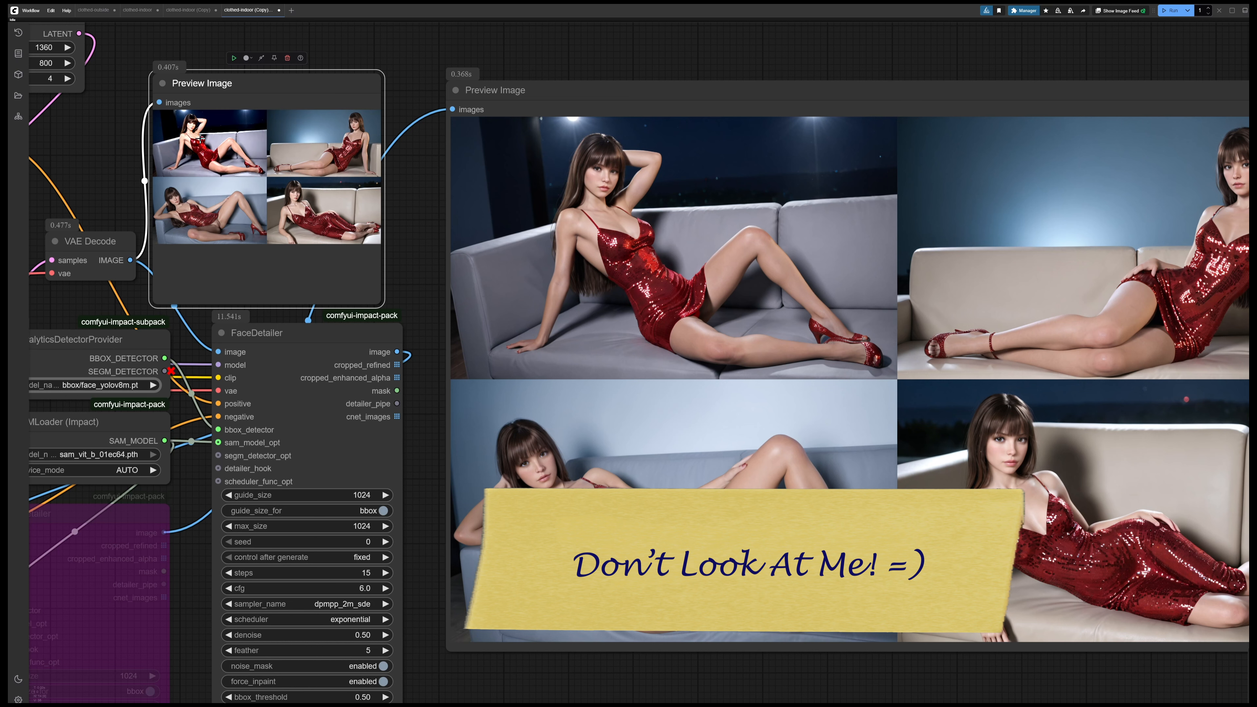
Enlarge the Preview Image node fed by VAE Decode, review its images one by one without face detailing, and restore its small size
left_click(201, 142)
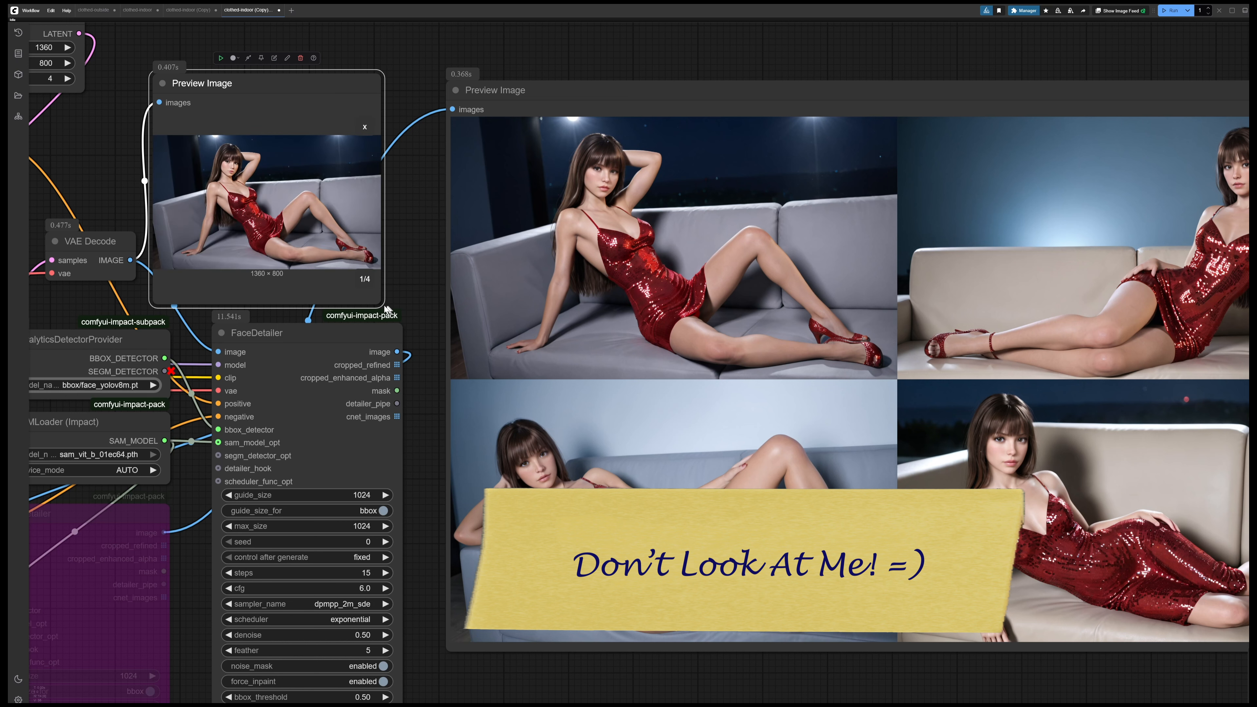
left_click_drag(384, 306, 1111, 662)
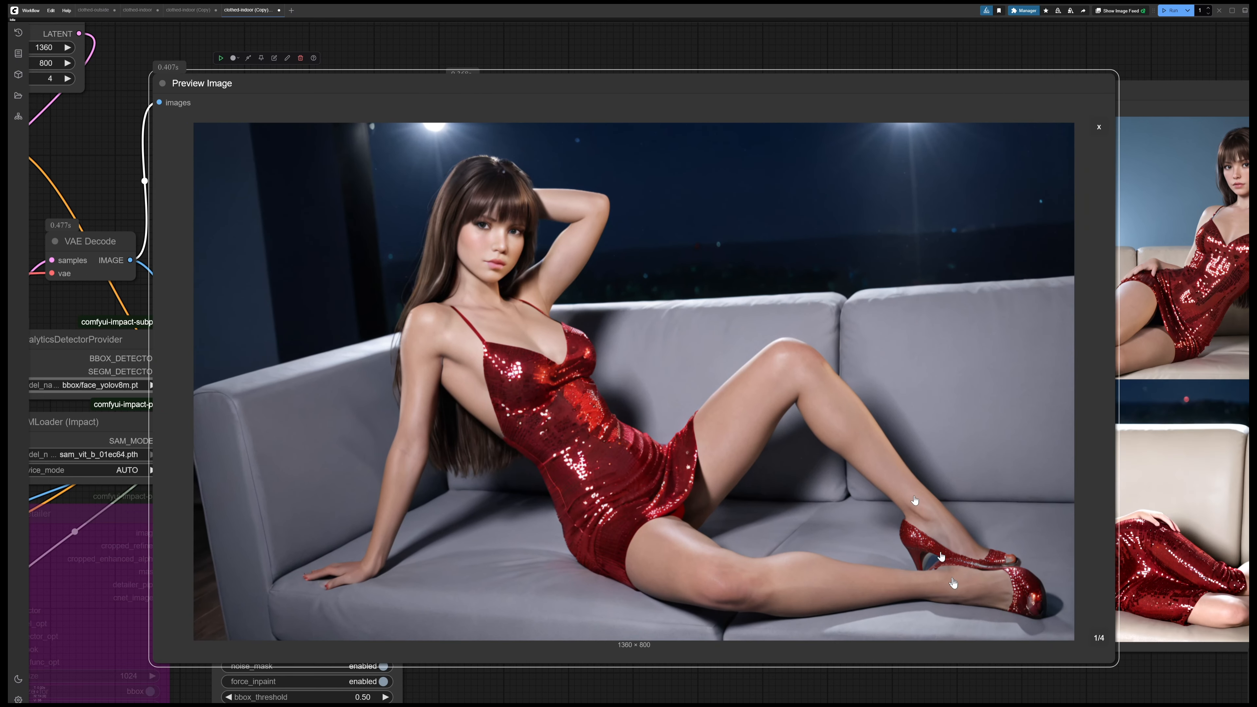
left_click(1099, 638)
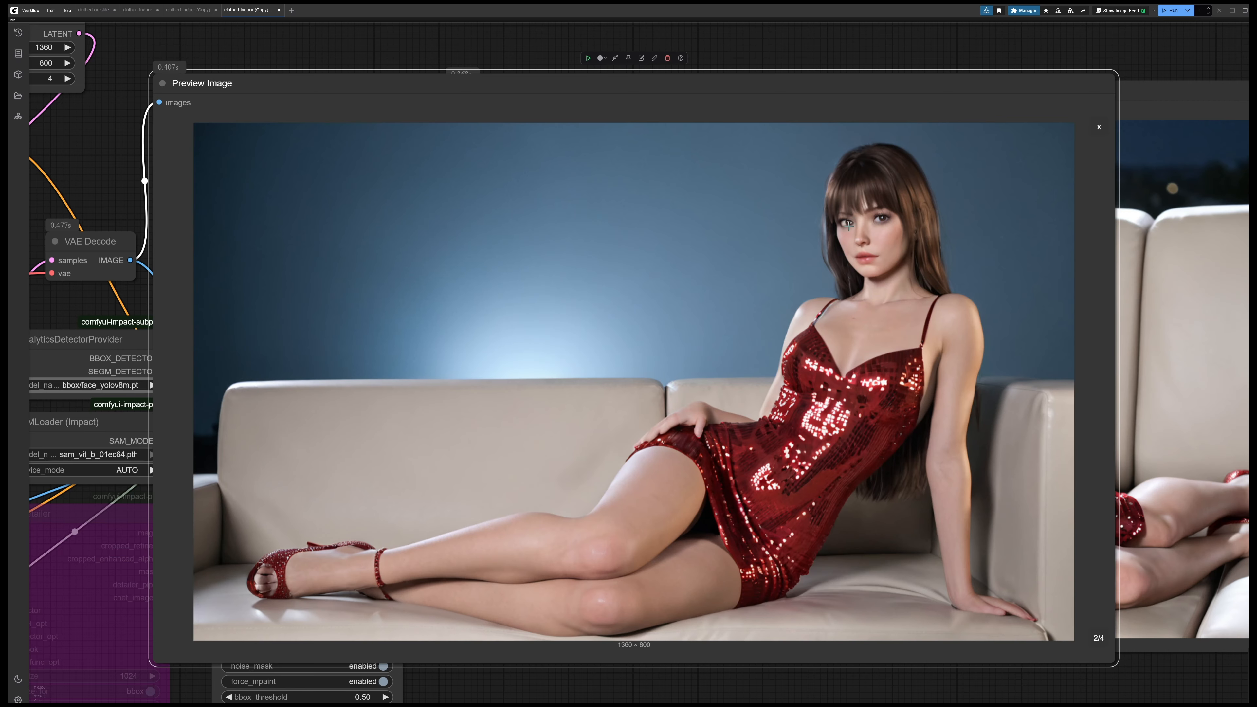
left_click(1098, 638)
left_click(1099, 638)
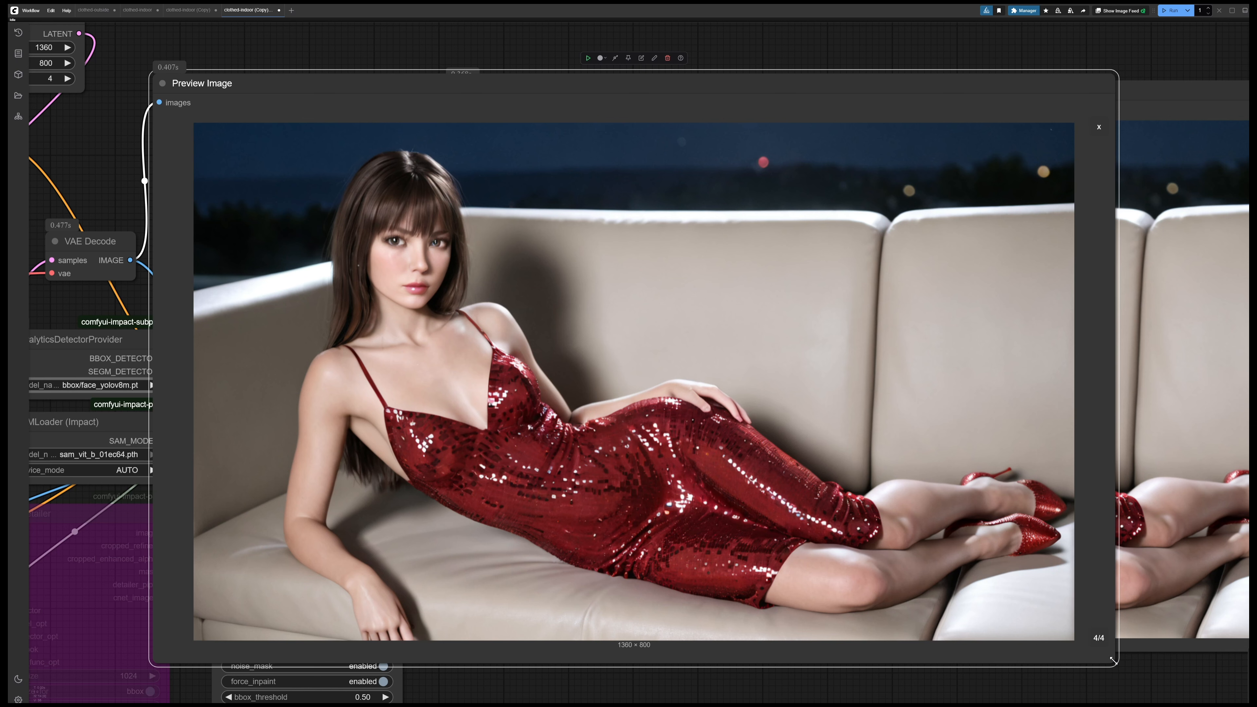
left_click_drag(1114, 662, 402, 288)
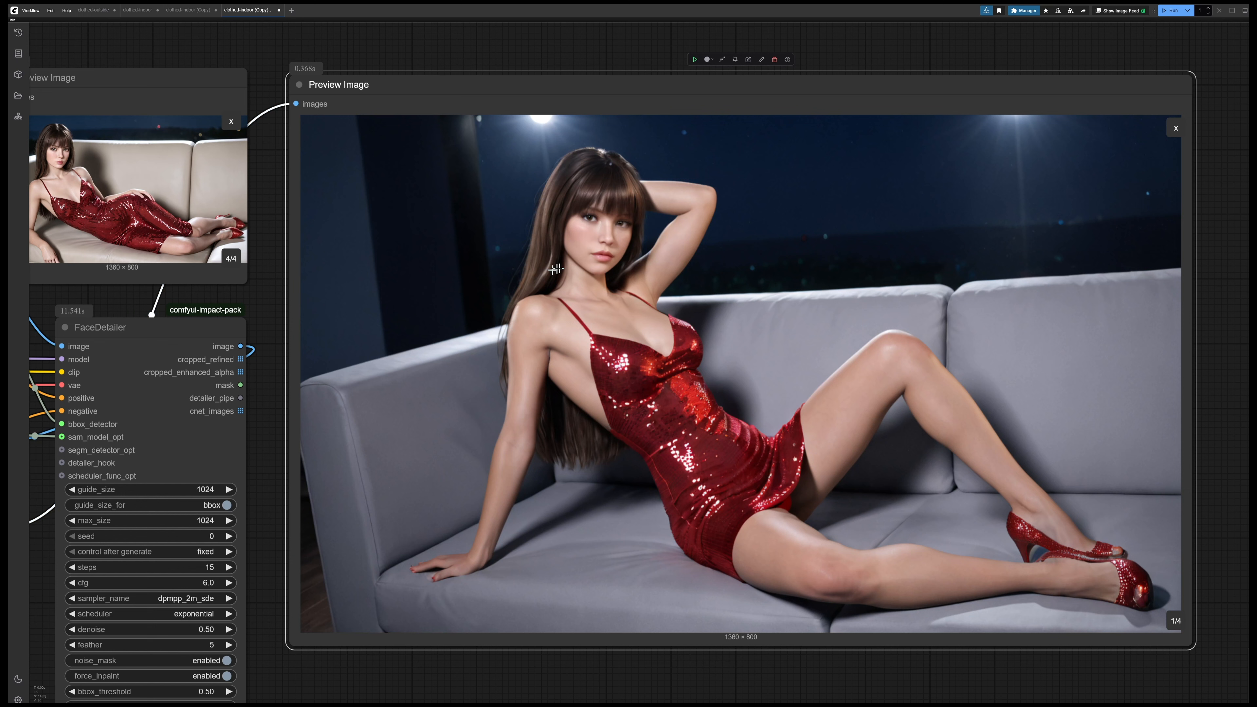
Show image 1/4 in the VAE Decode preview as well and examine the face in the FaceDetailer version up close
left_click(230, 260)
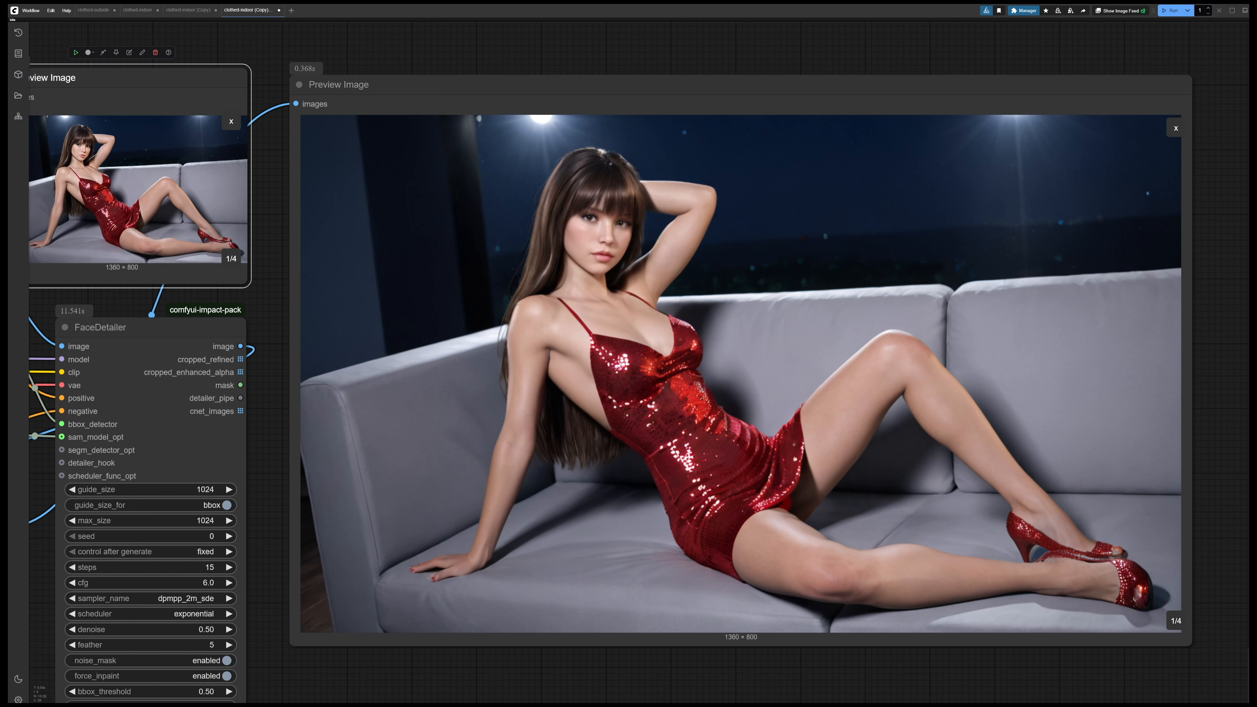
scroll(612, 230, "up", 8)
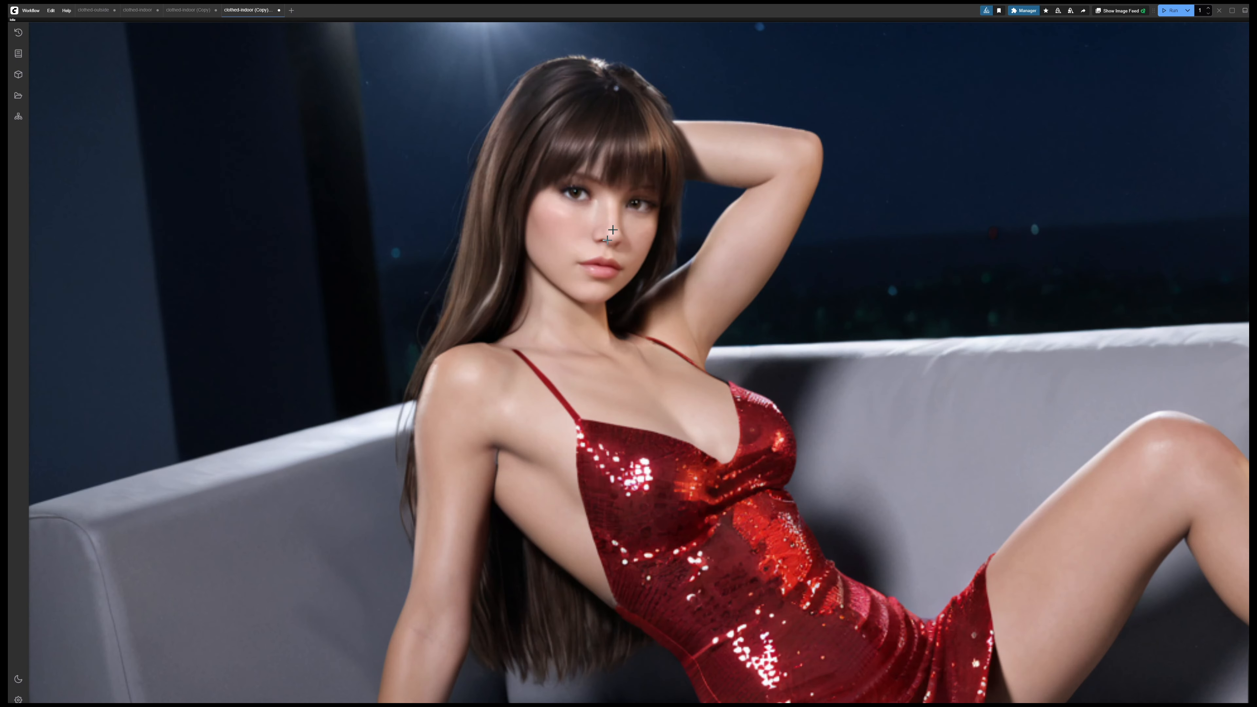
scroll(614, 193, "up", 3)
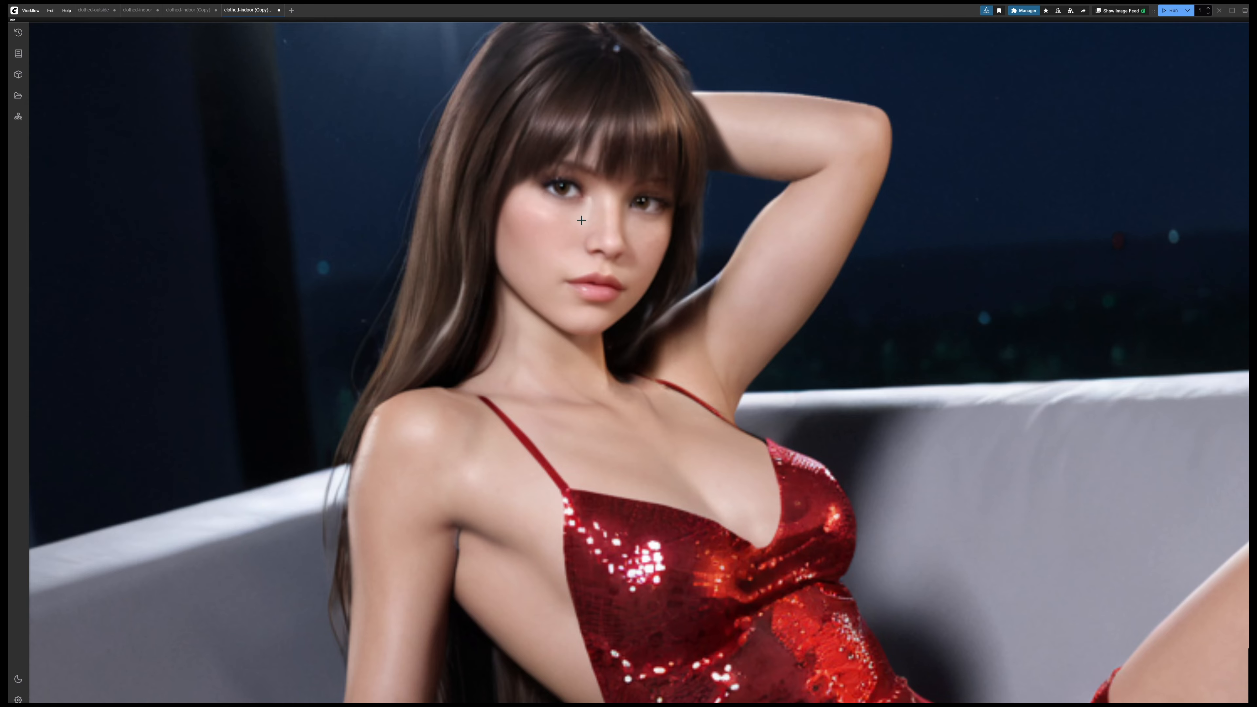
scroll(579, 220, "down", 7)
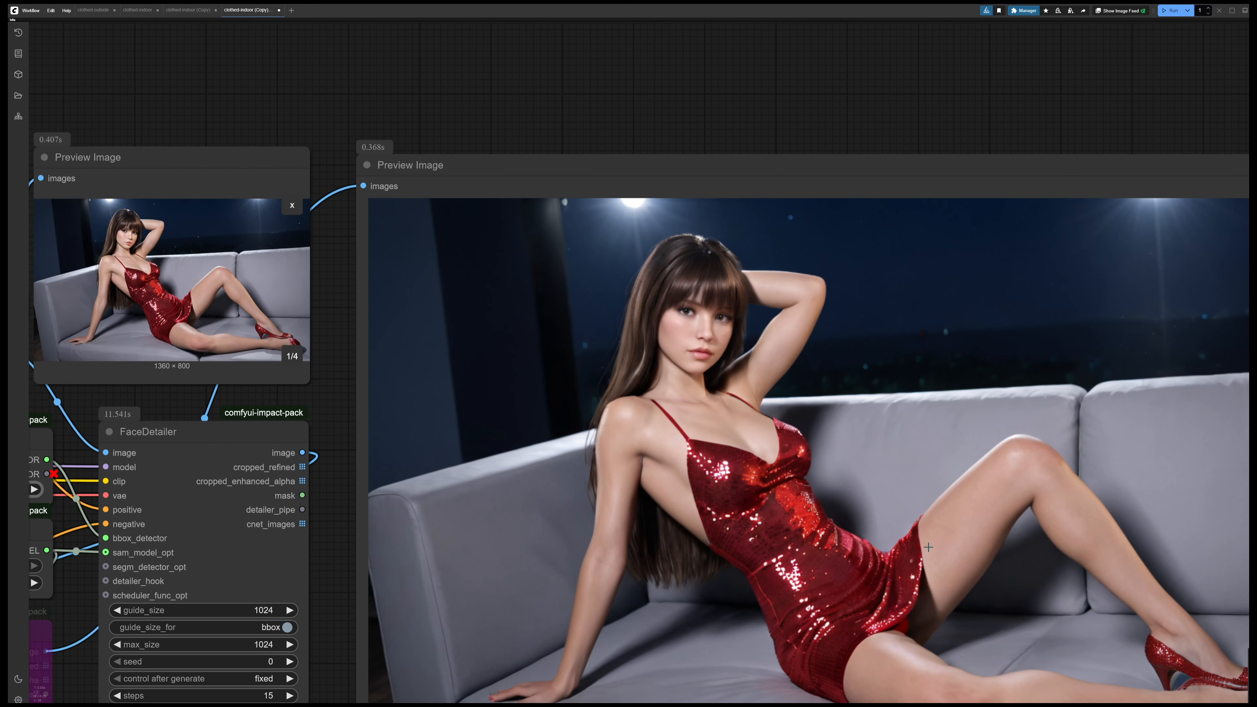
scroll(929, 547, "down", 2)
left_click_drag(929, 547, 807, 398)
Page the FaceDetailer preview to images 2/4 and 4/4 and examine each face up close
left_click(1141, 571)
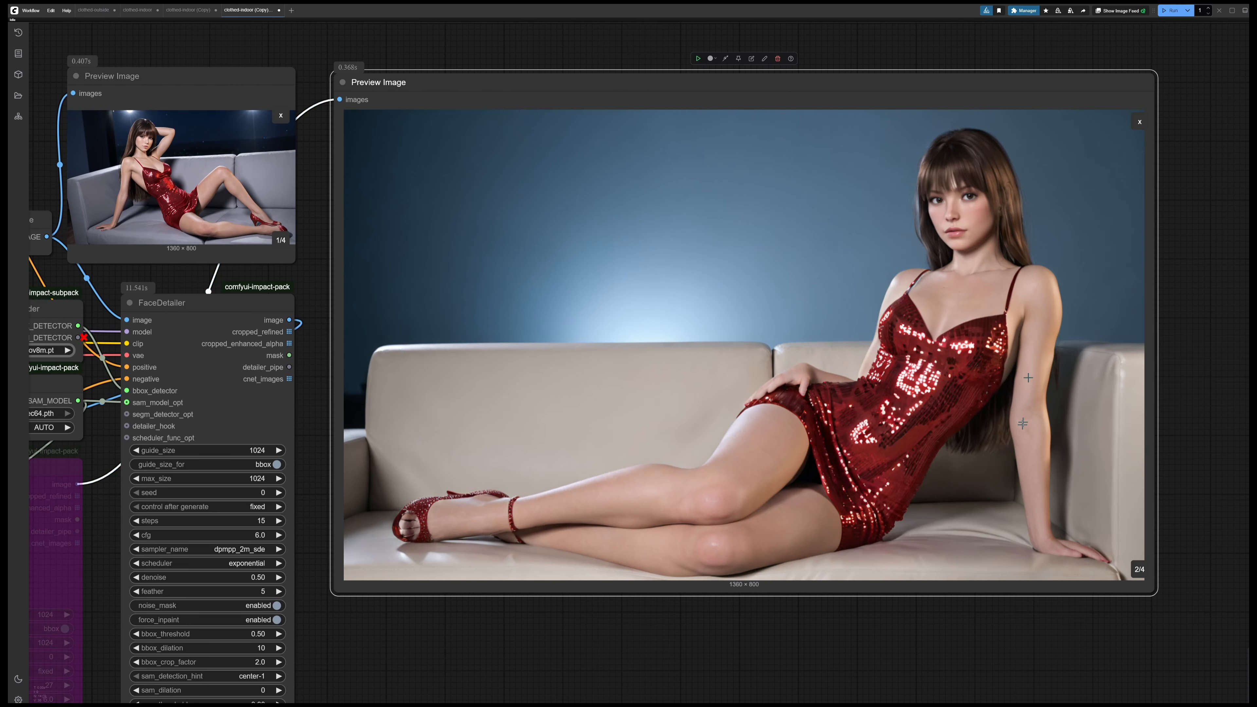
scroll(1007, 251, "up", 9)
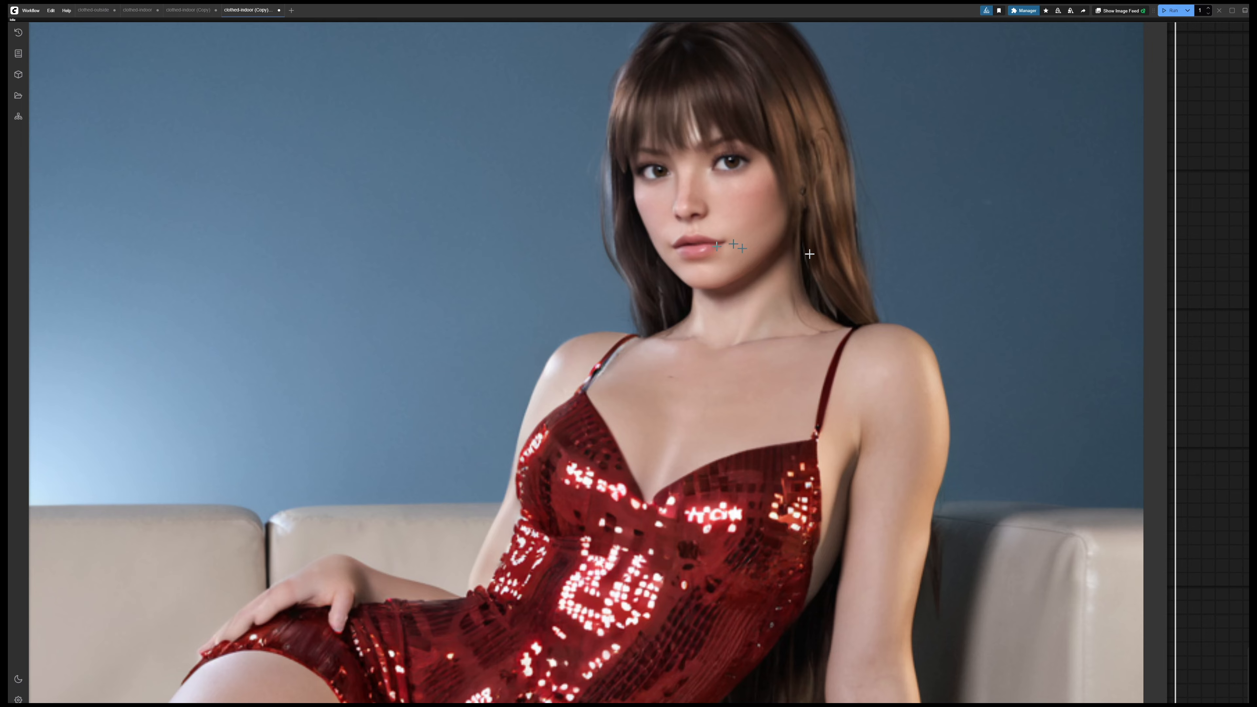
scroll(1237, 395, "down", 5)
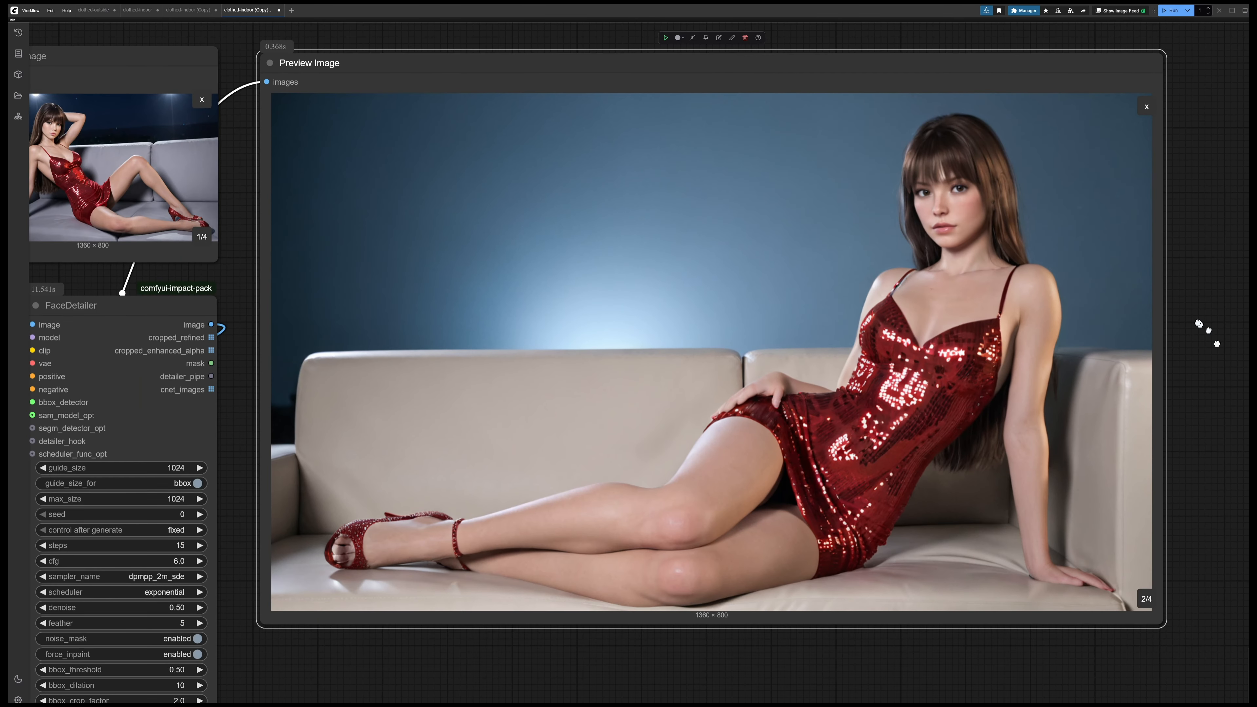
left_click(1147, 601)
left_click(1147, 601)
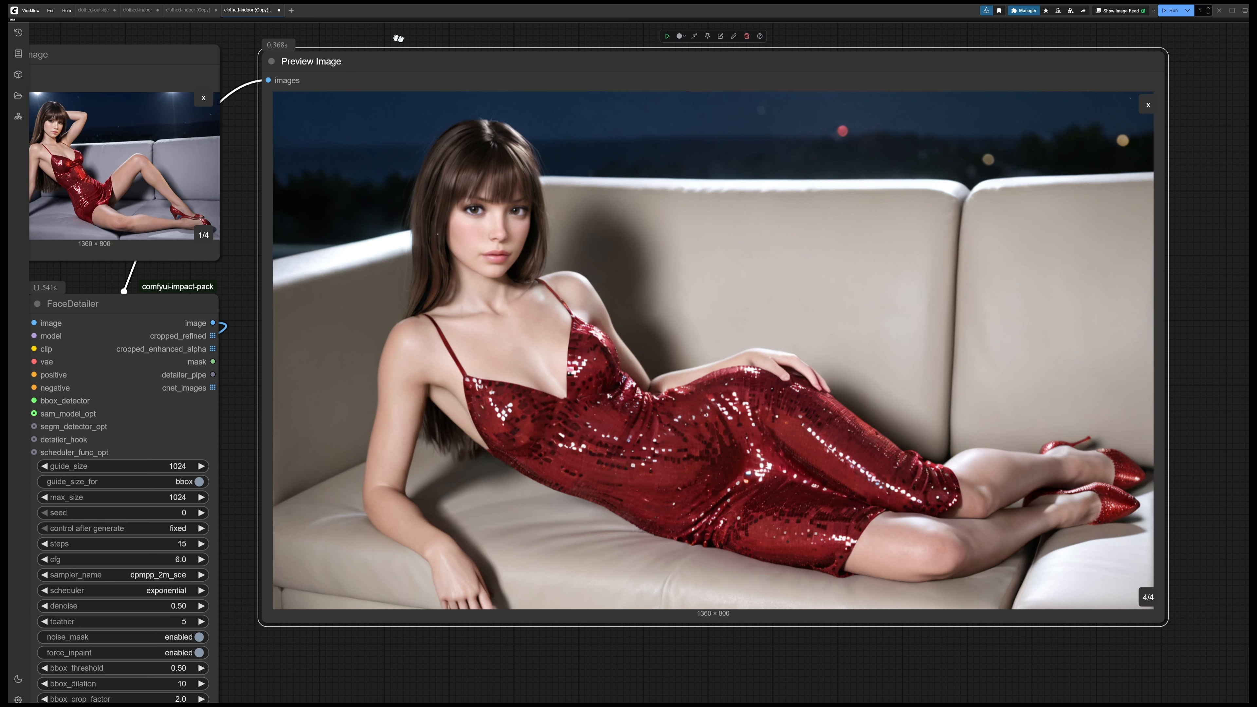
left_click_drag(399, 36, 470, 54)
scroll(550, 257, "up", 9)
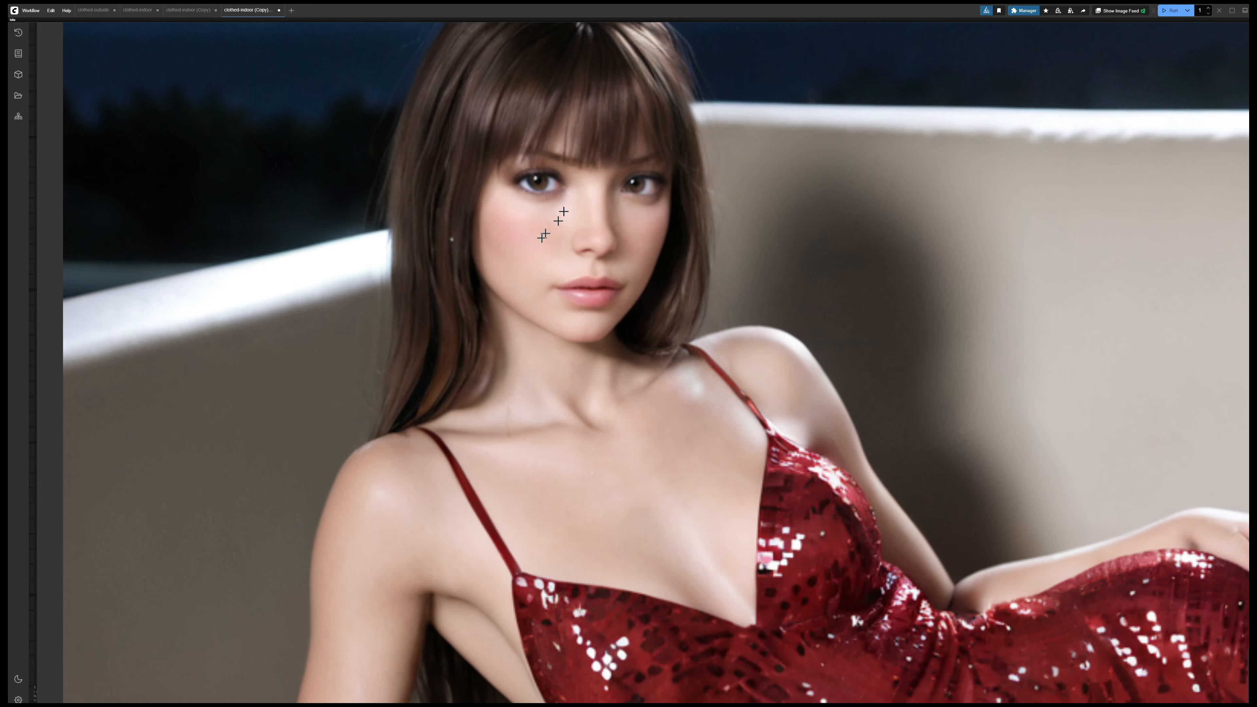
scroll(672, 239, "down", 8)
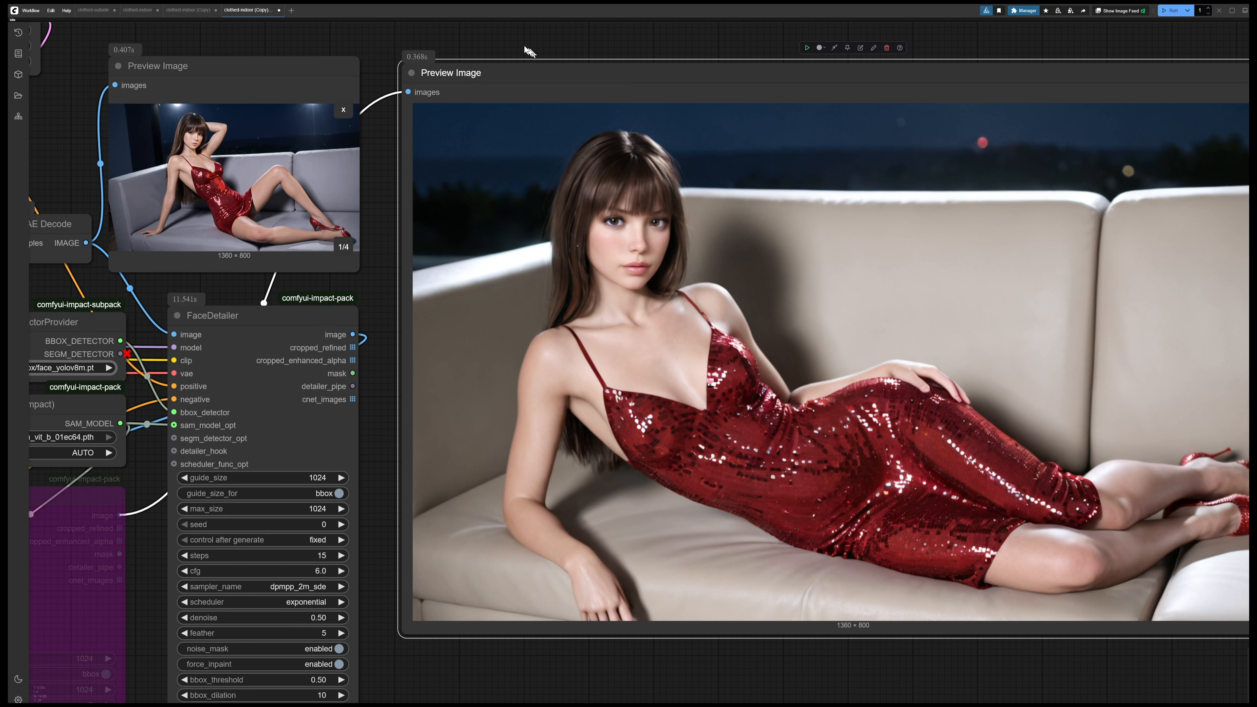
Queue the workflow again to generate a new batch of images
scroll(521, 37, "down", 5)
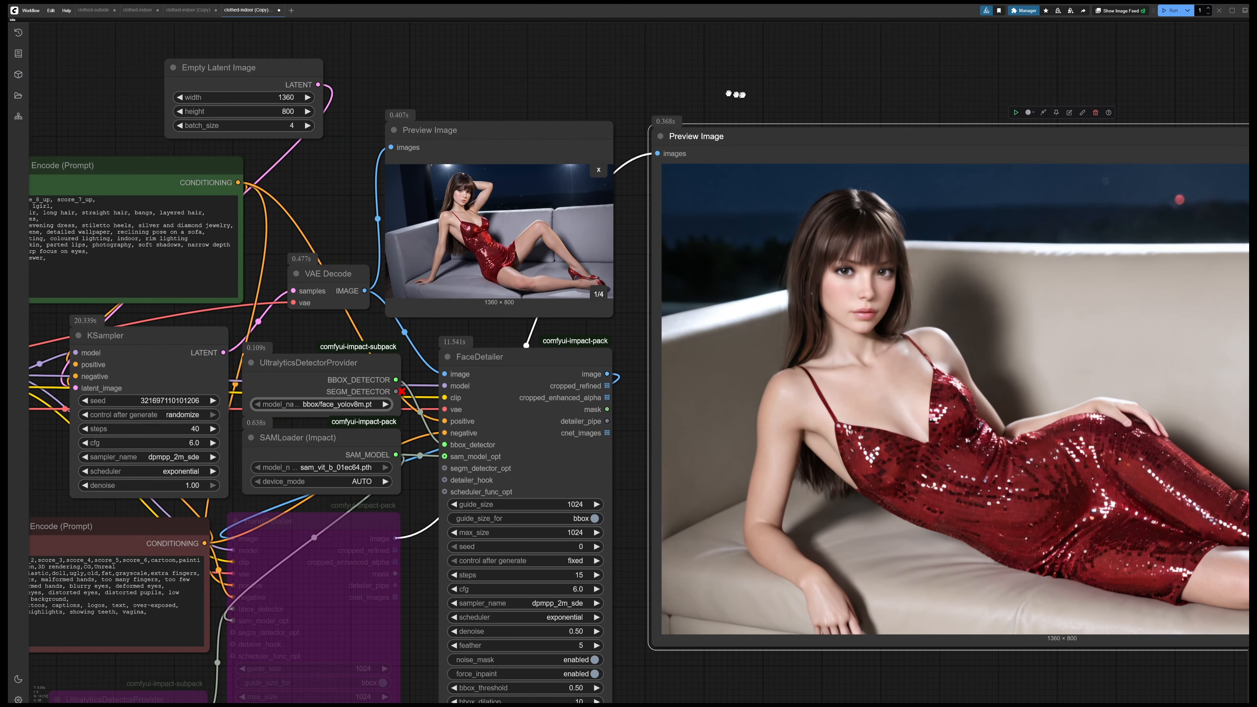
left_click_drag(475, 72, 501, 34)
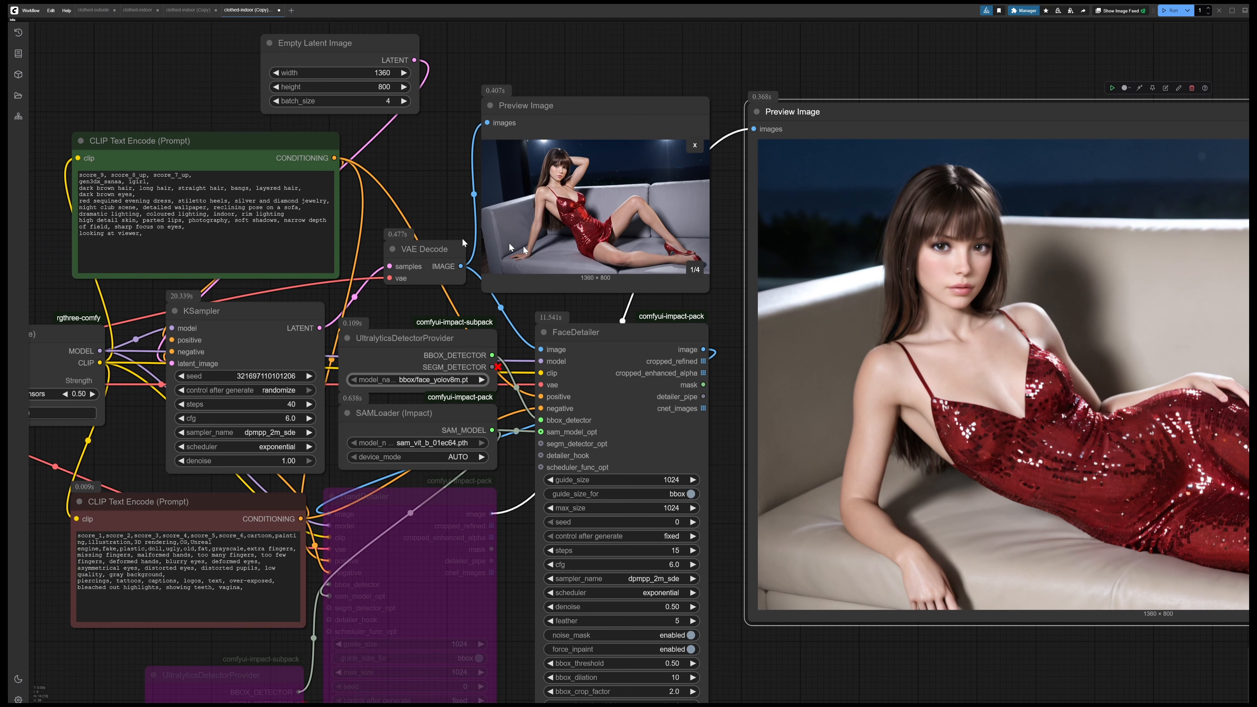
left_click_drag(431, 200, 424, 197)
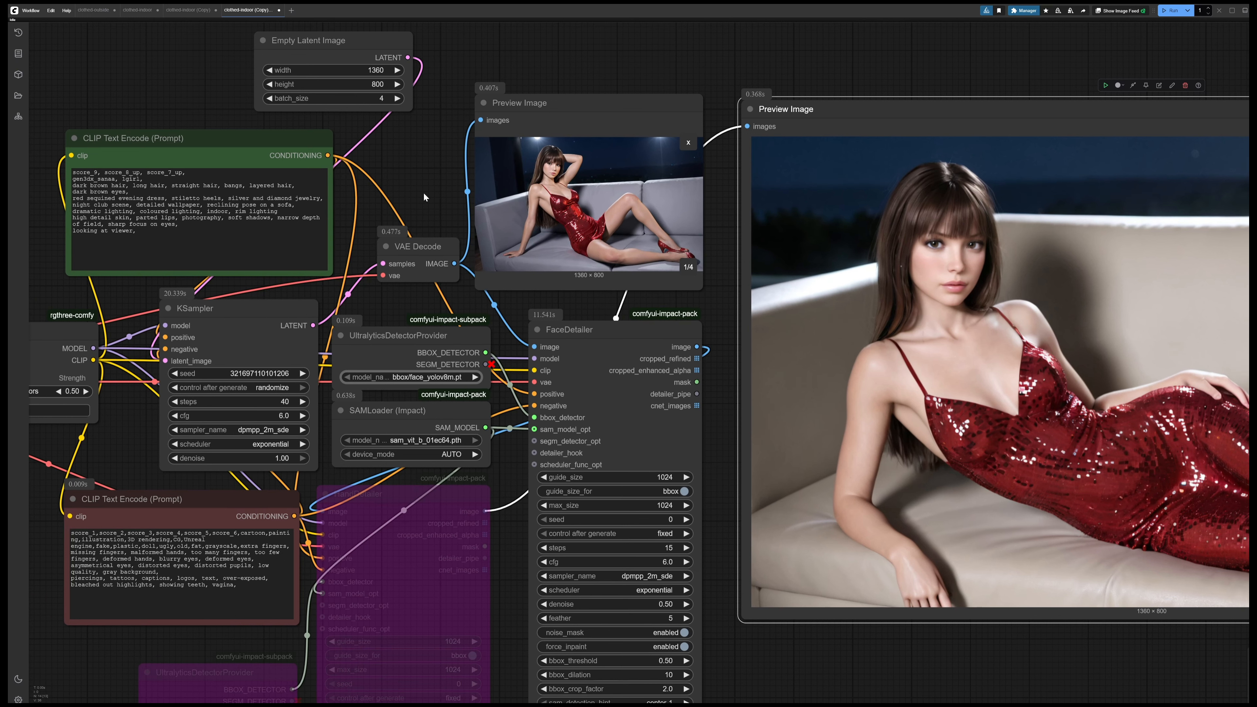
key("ctrl+Return")
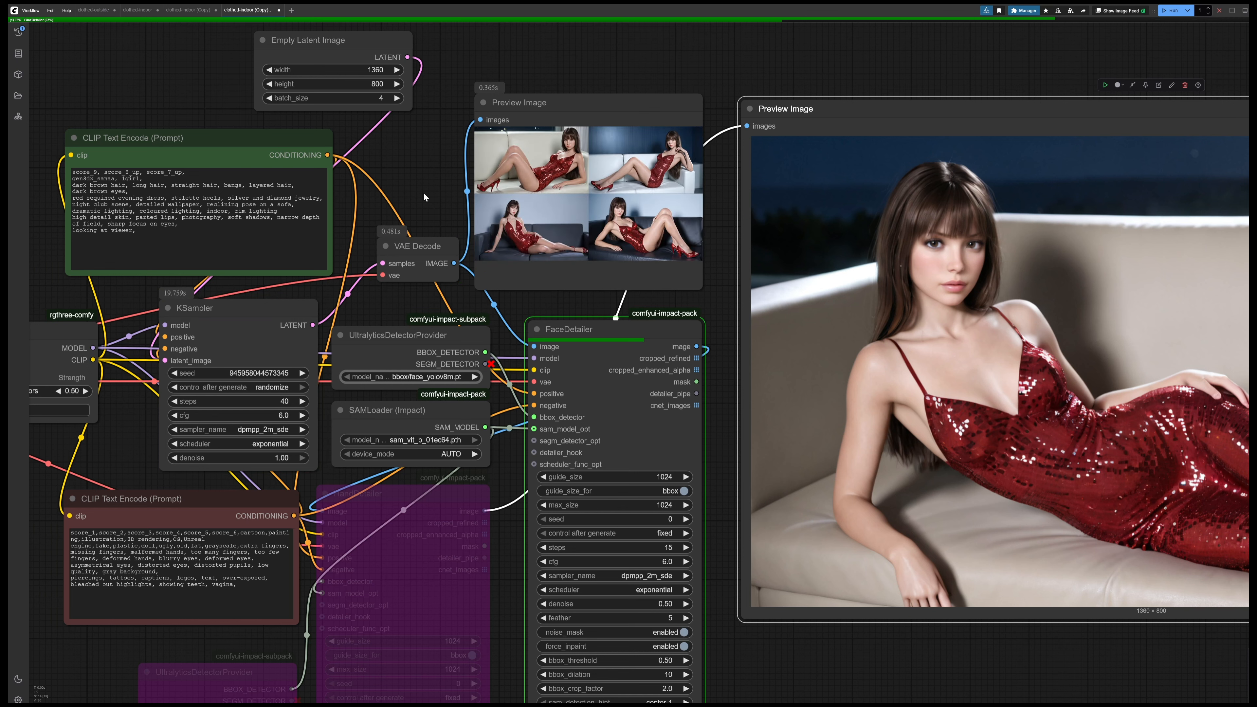
Enlarge the VAE Decode preview, page through the new batch to image 3/4, and examine its face up close
left_click(551, 154)
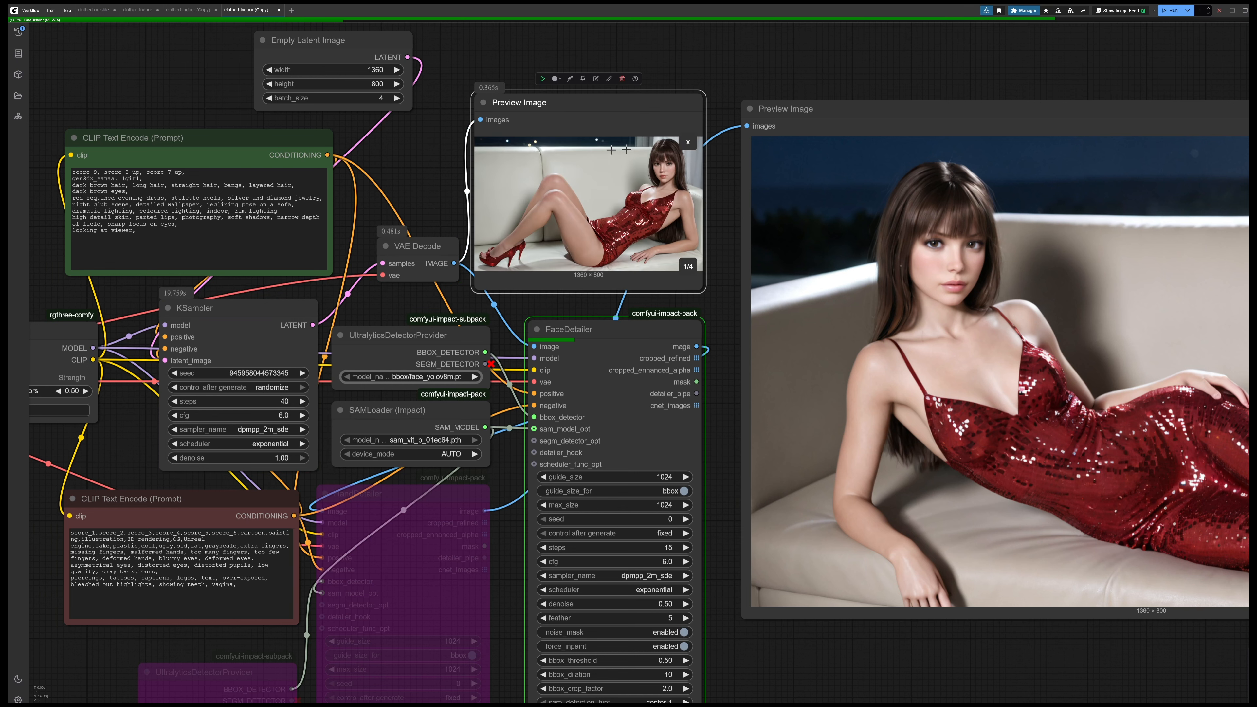
left_click_drag(702, 289, 1195, 644)
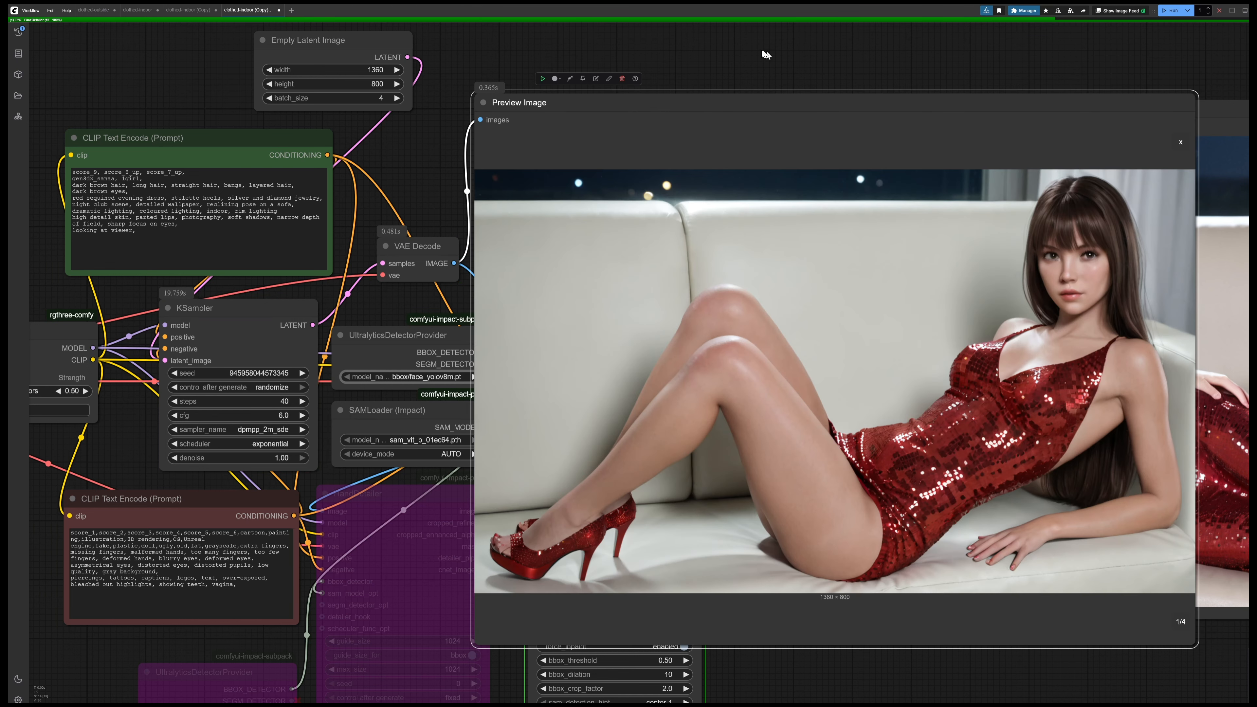
left_click_drag(763, 52, 574, 42)
key("Right")
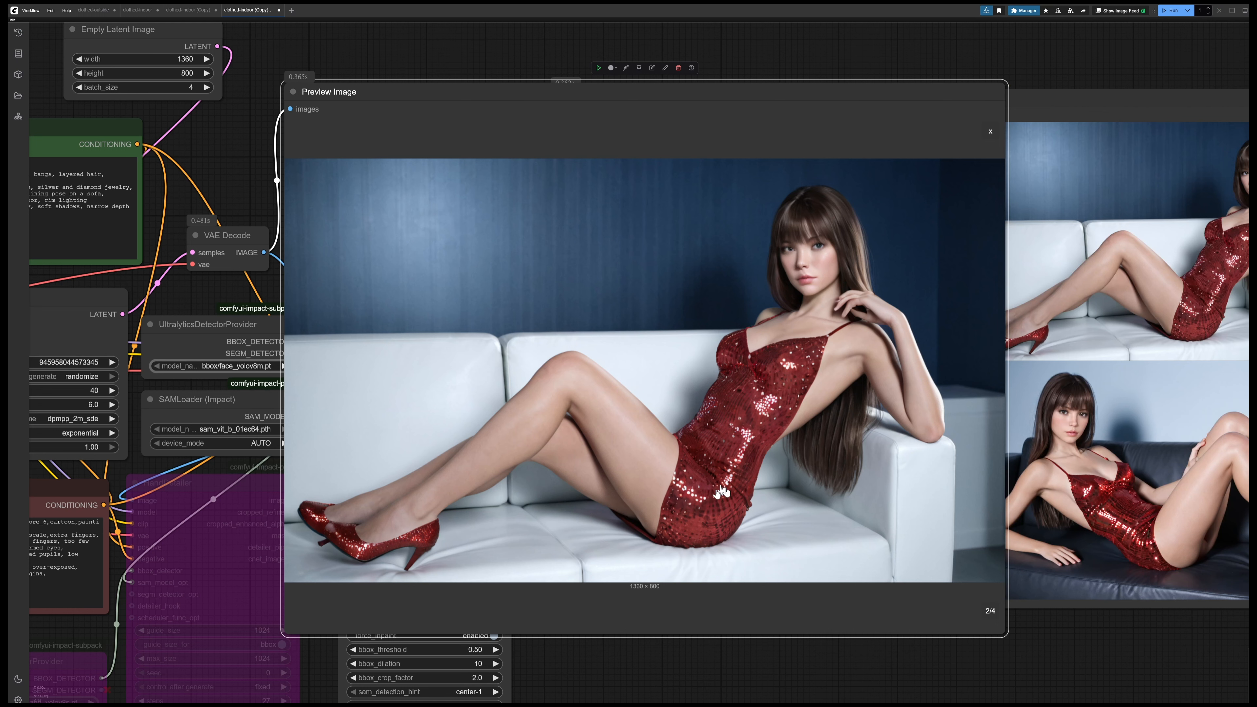
key("Right")
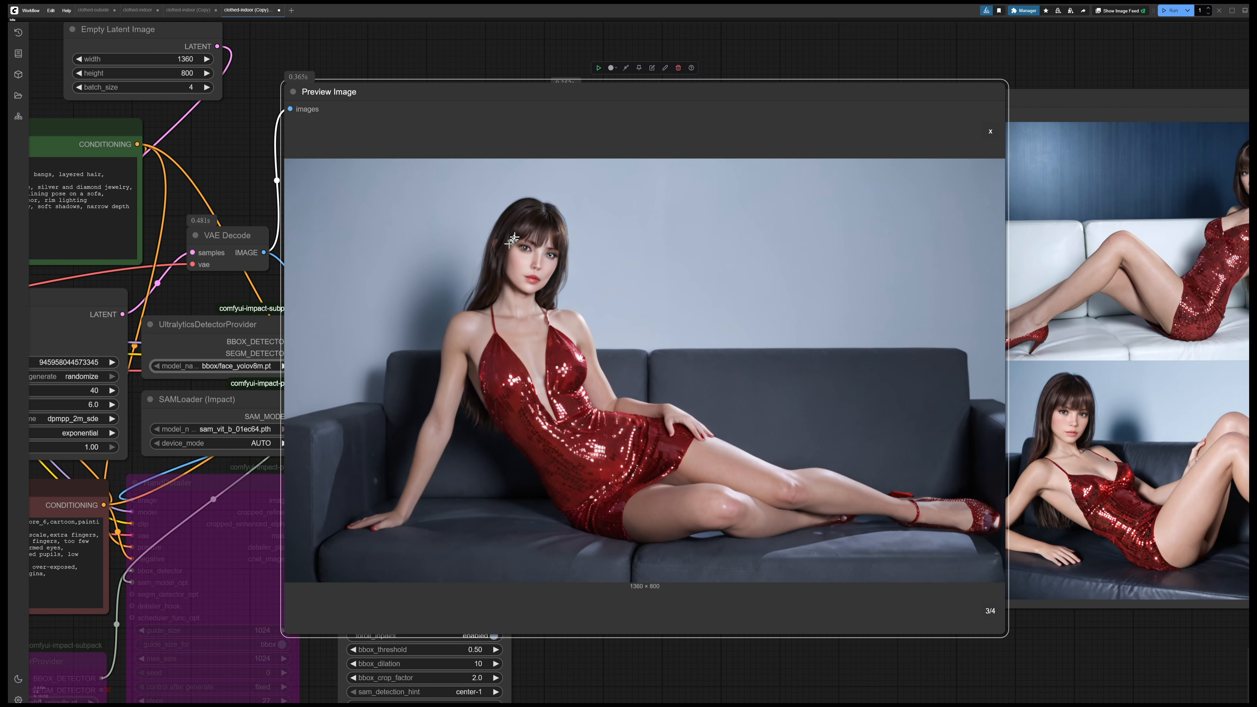
scroll(504, 241, "up", 4)
scroll(515, 263, "up", 3)
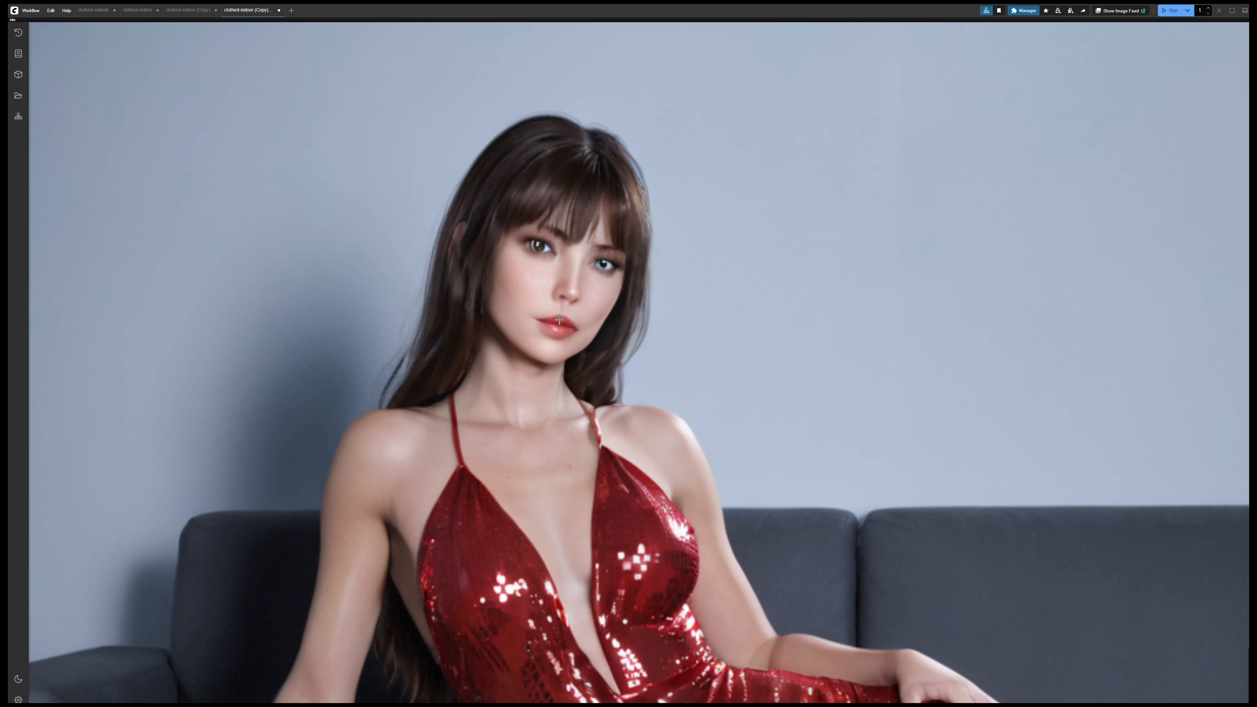
scroll(570, 321, "down", 9)
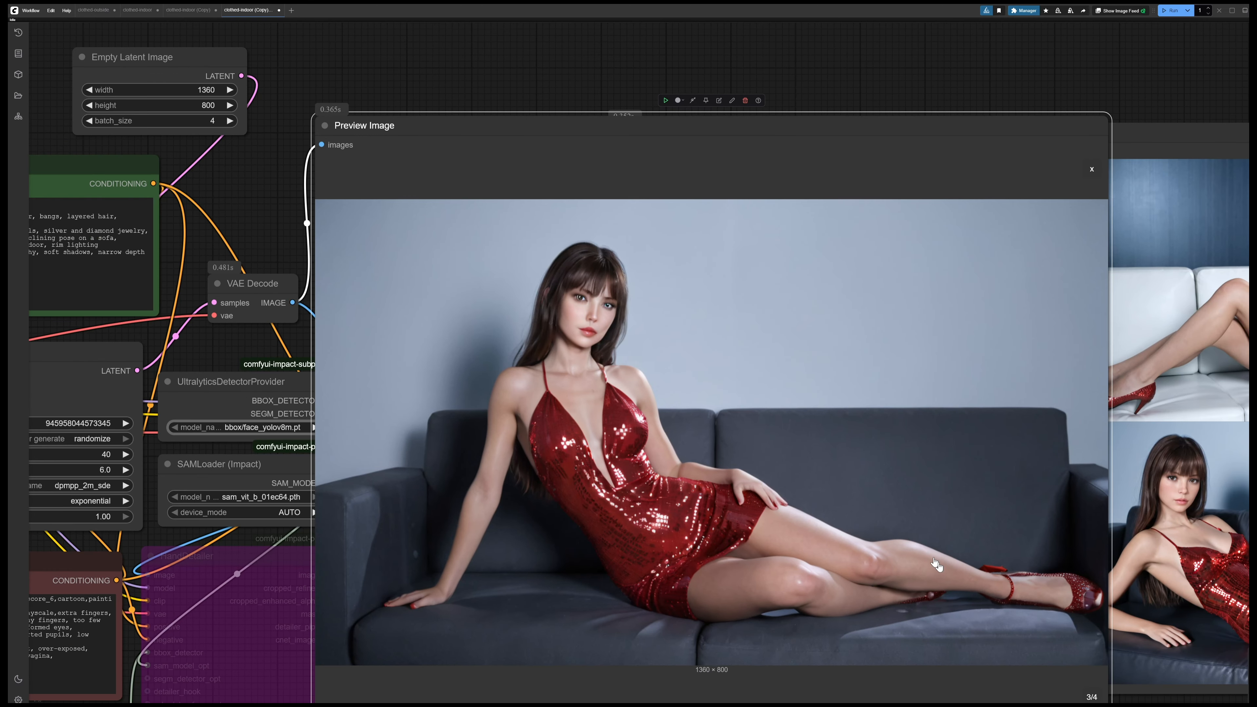
Examine the face in image 4/4 of the VAE Decode preview and shrink the Preview Image node back
left_click(1093, 698)
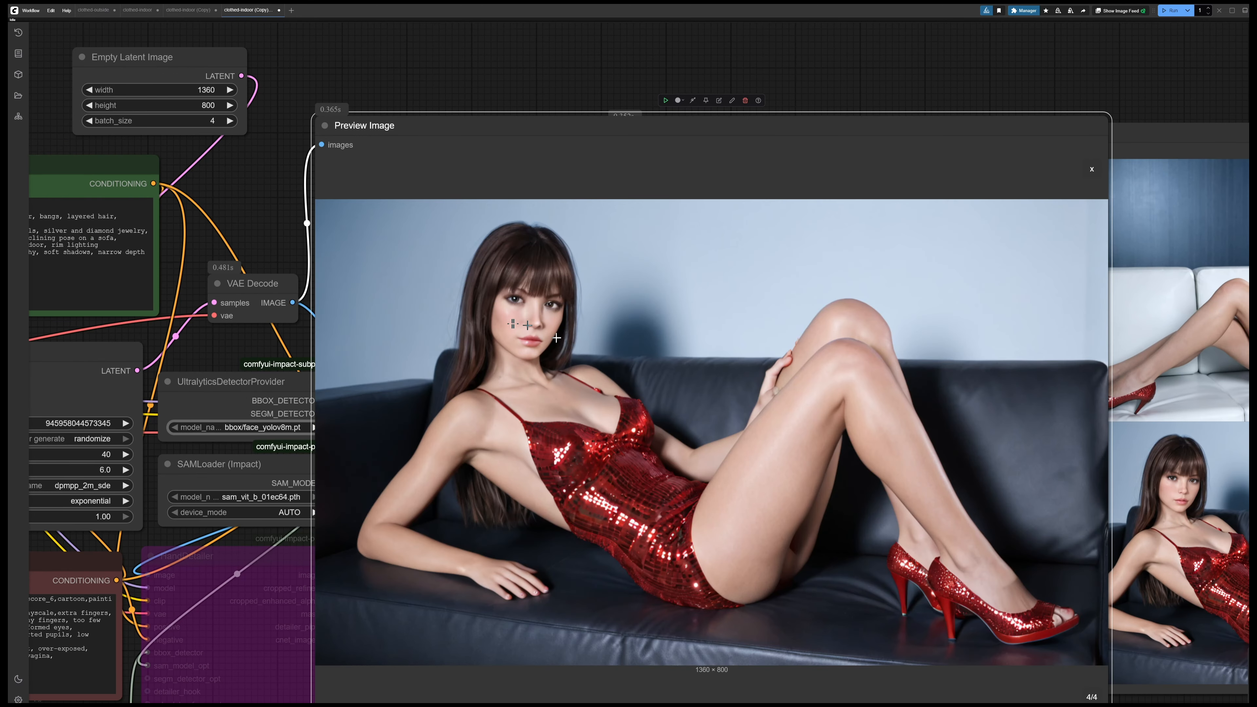
scroll(512, 323, "up", 4)
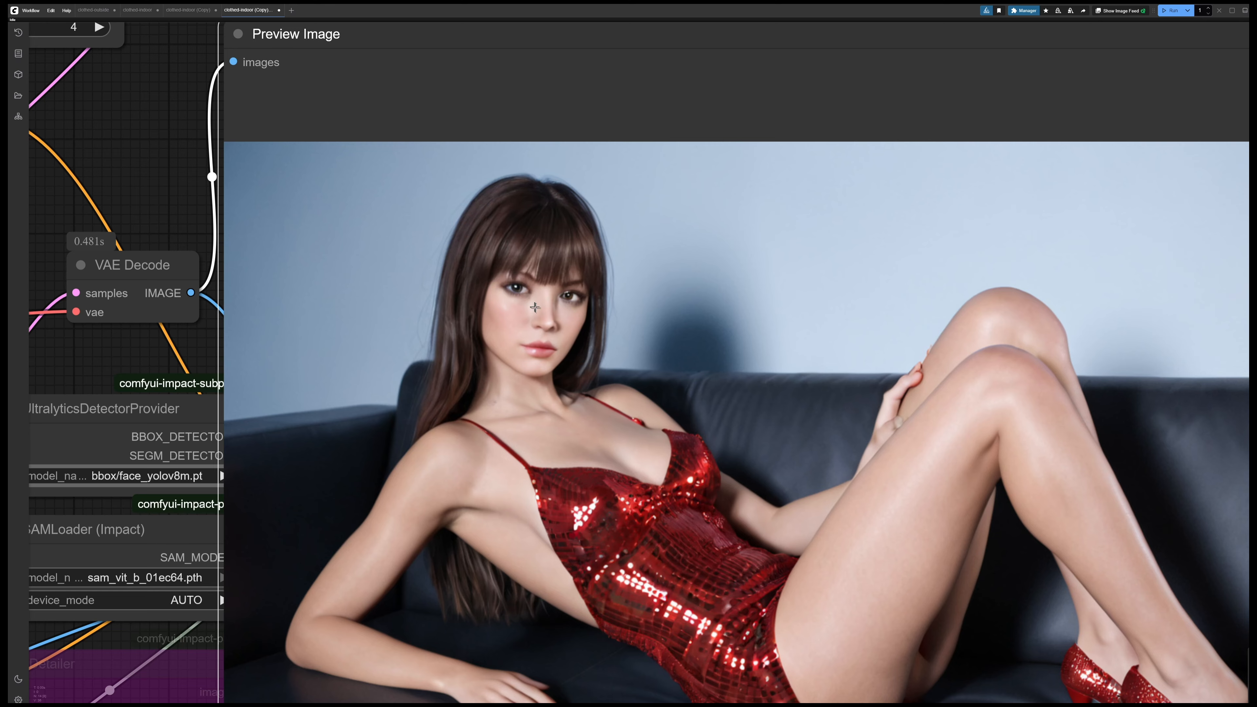
scroll(532, 305, "down", 4)
scroll(767, 324, "down", 2)
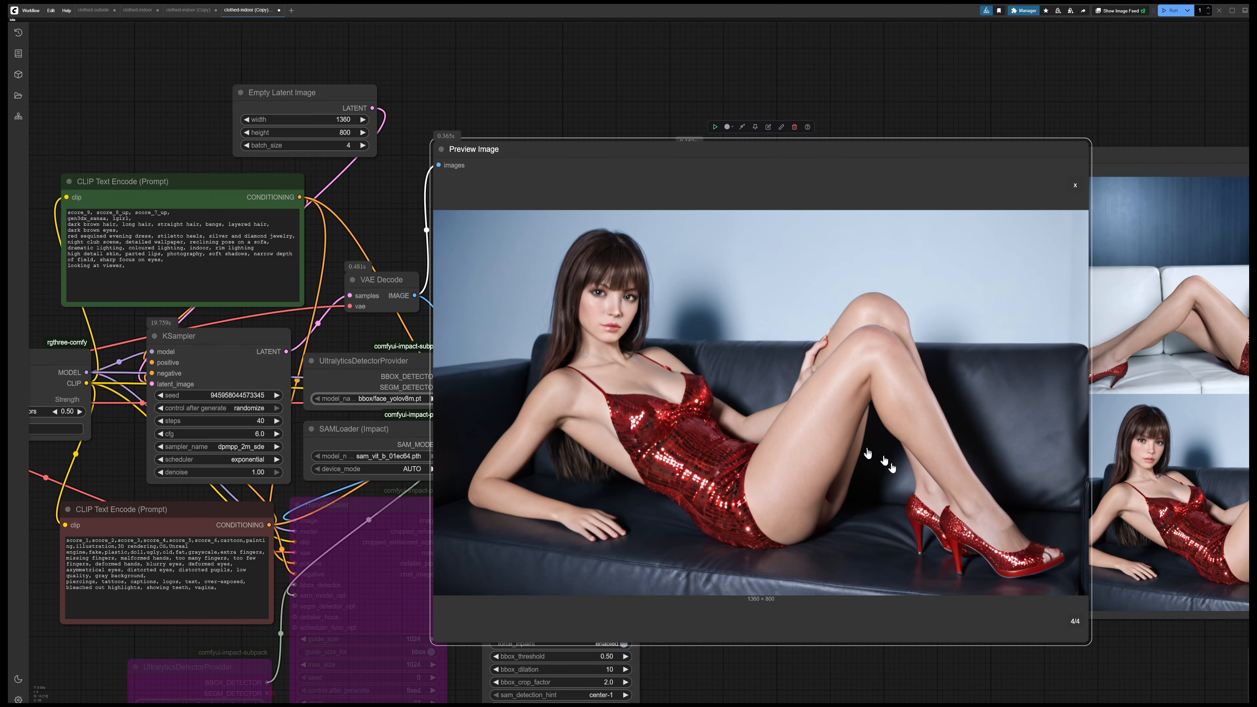
left_click_drag(1087, 640, 633, 334)
Open the new batch's images 1/4 and 2/4 in the FaceDetailer preview and examine the detailed faces up close
left_click_drag(924, 130, 558, 178)
left_click(549, 310)
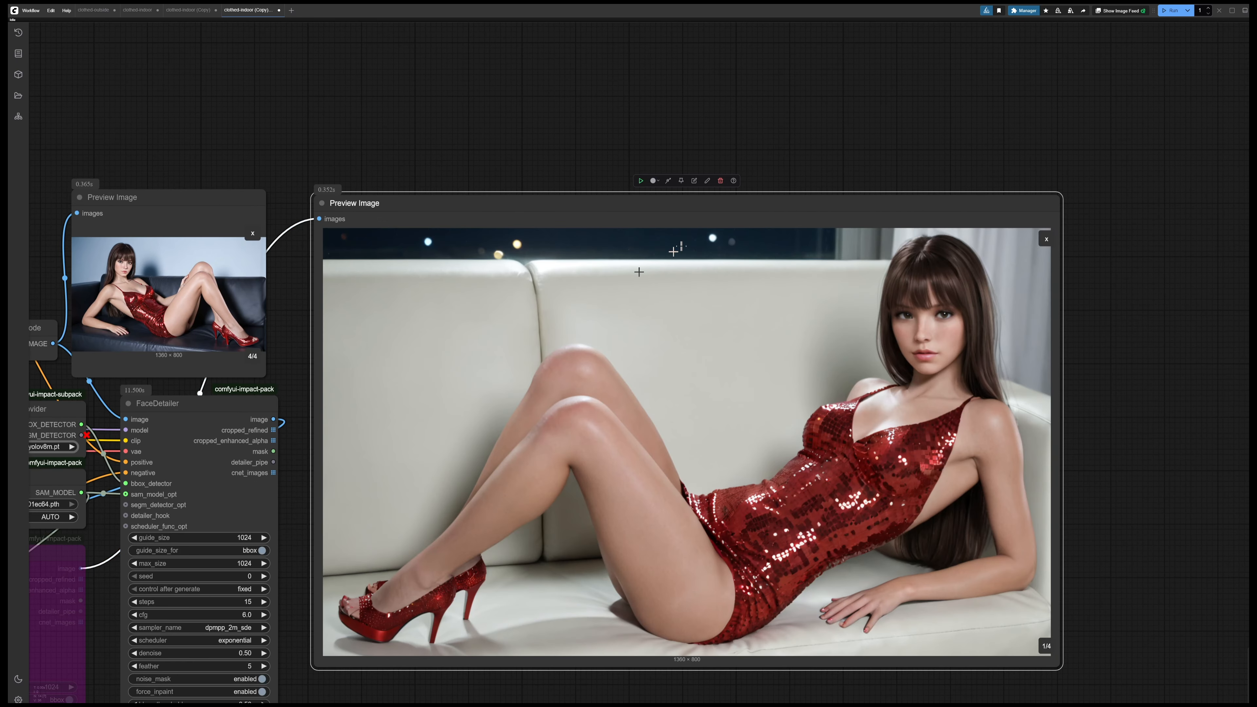
scroll(868, 437, "up", 3)
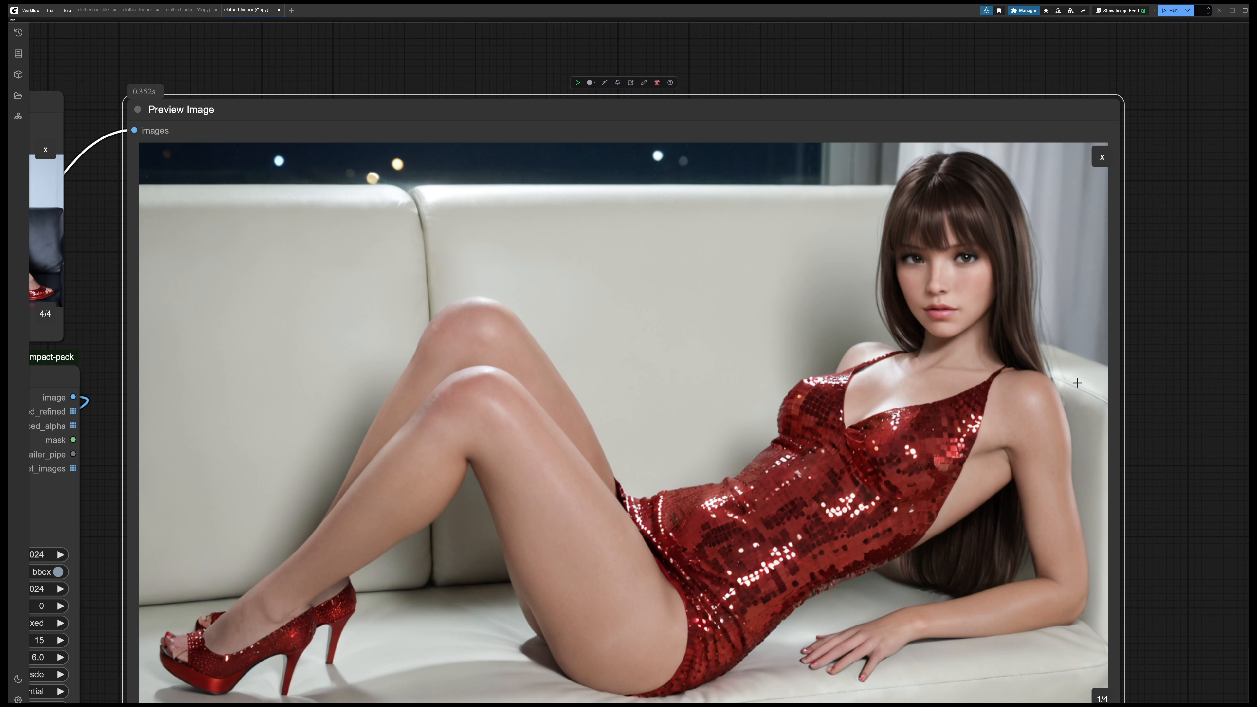
scroll(1184, 435, "down", 2)
left_click(1105, 620)
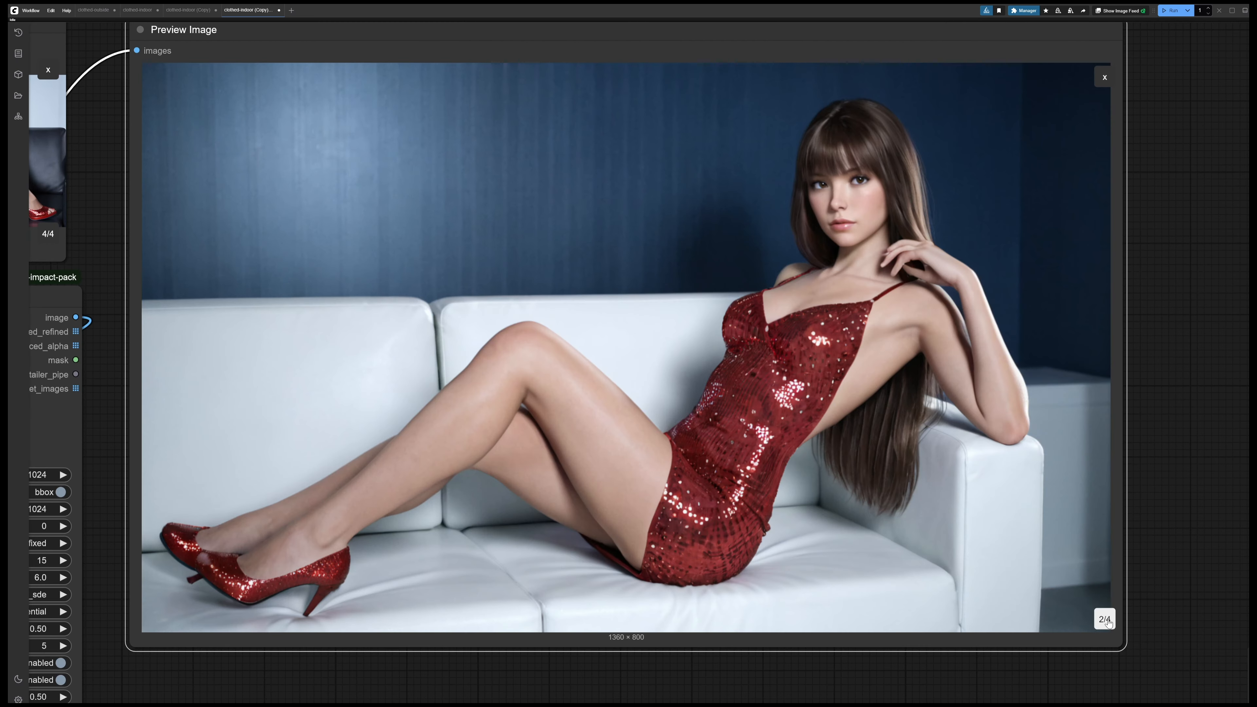
scroll(779, 257, "up", 6)
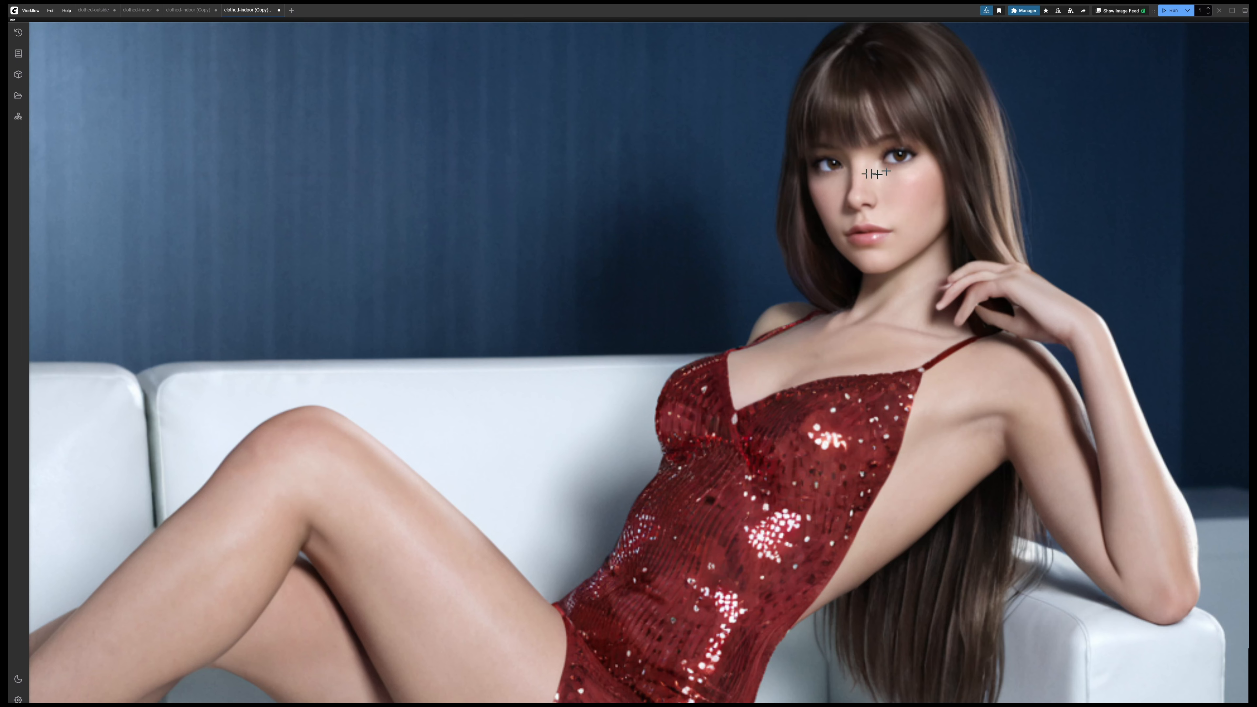
scroll(889, 257, "down", 5)
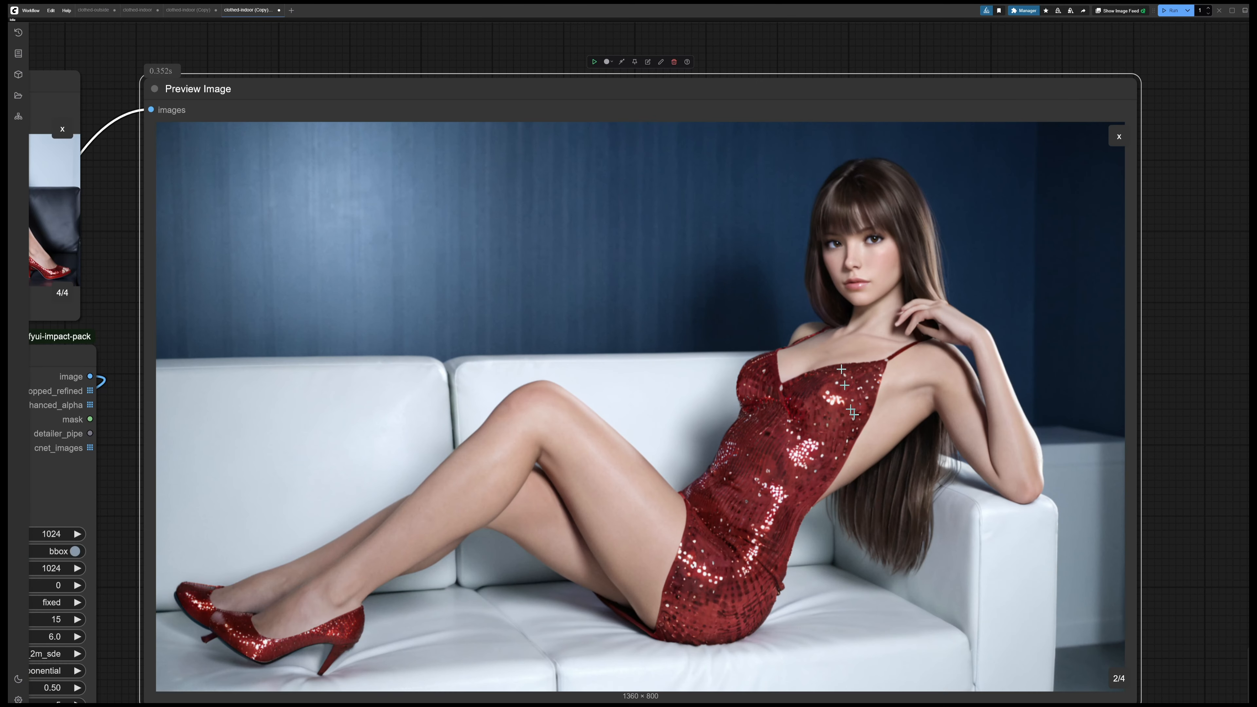
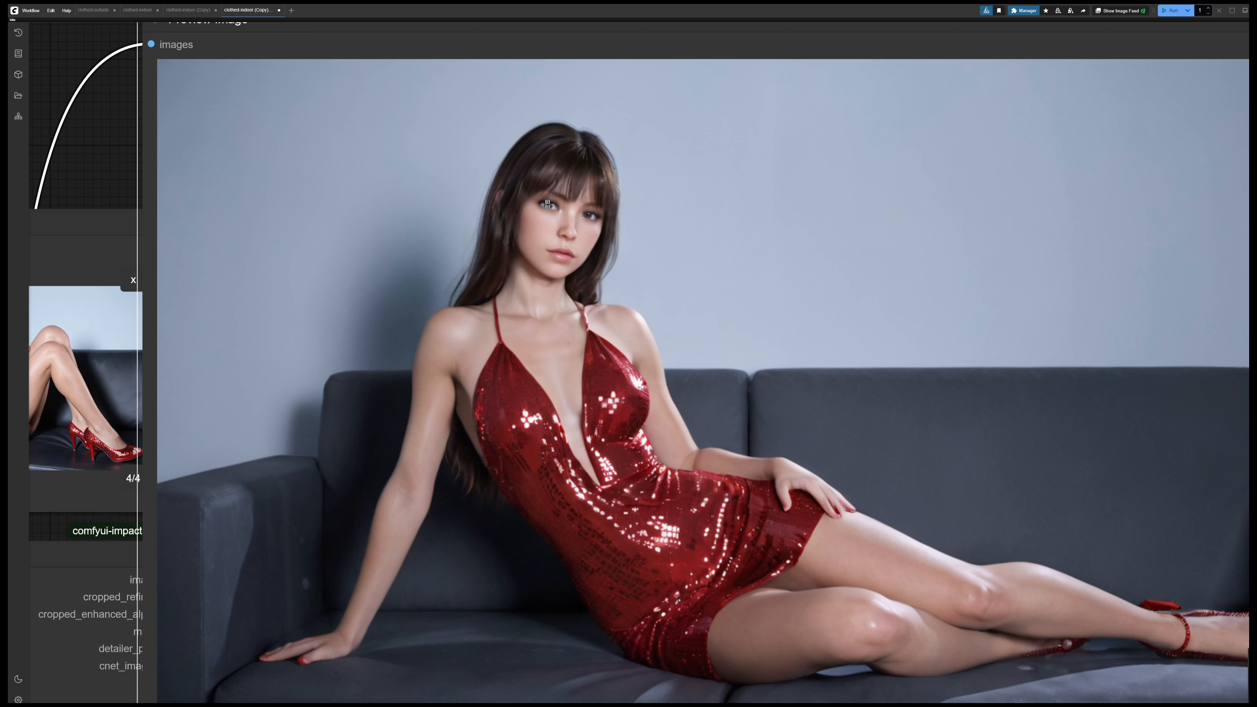
Page the FaceDetailer preview from image 3/4 to image 4/4 and examine the detailed faces up close
left_click(560, 252)
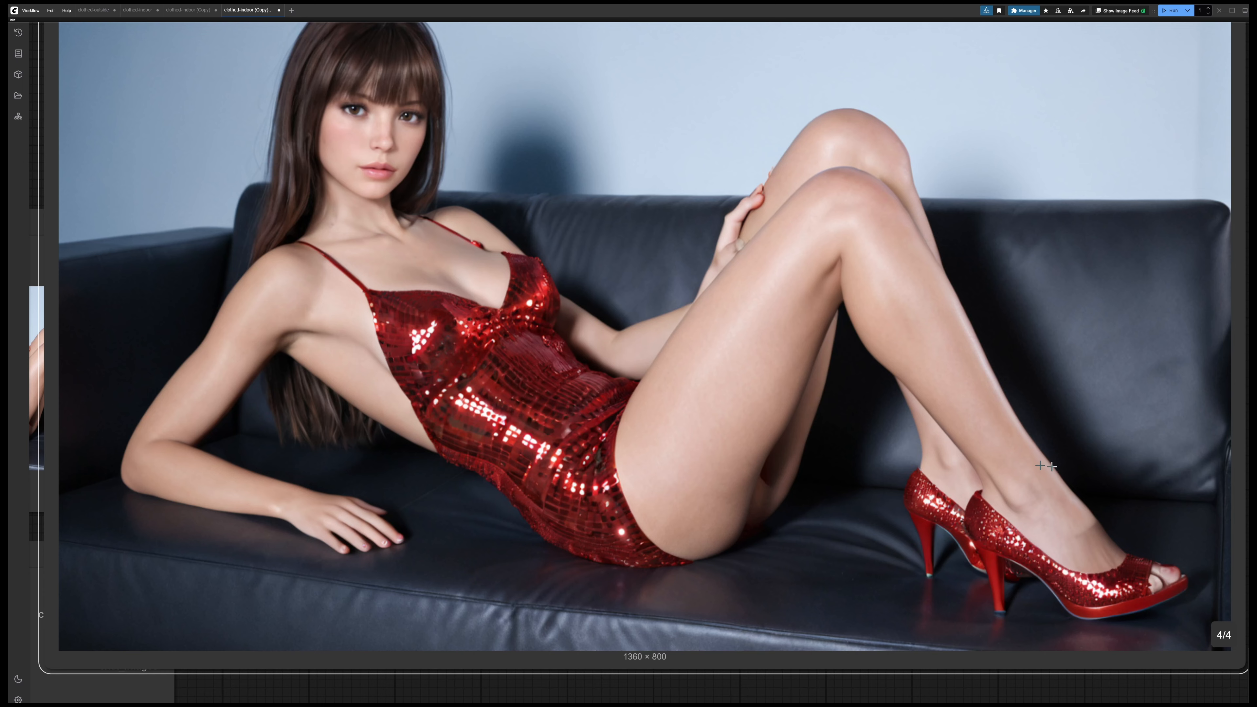
left_click_drag(551, 168, 683, 239)
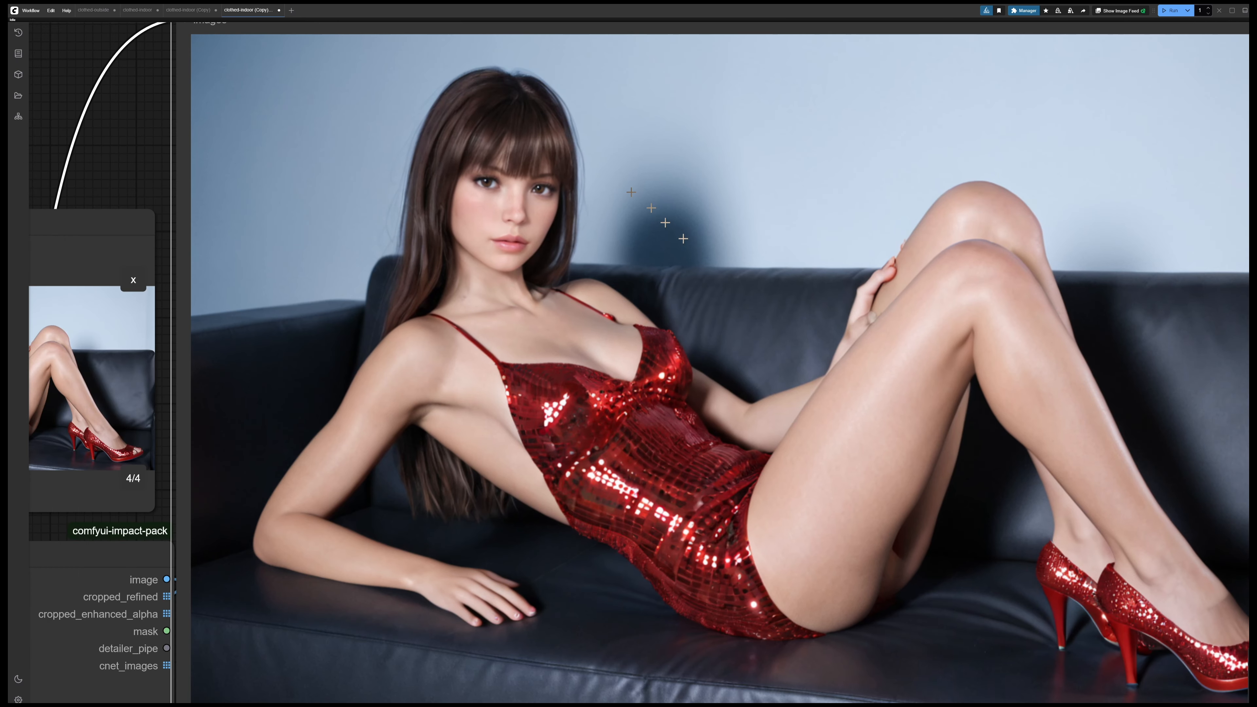
scroll(683, 239, "up", 6)
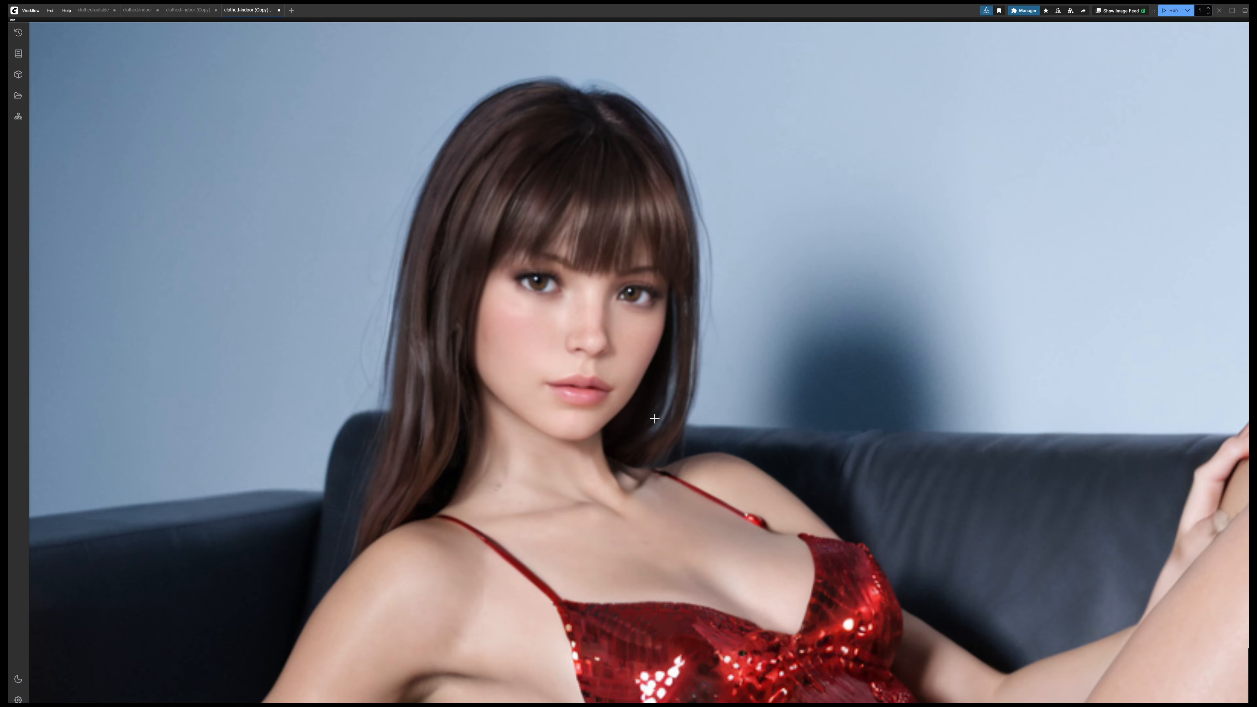
scroll(654, 418, "down", 6)
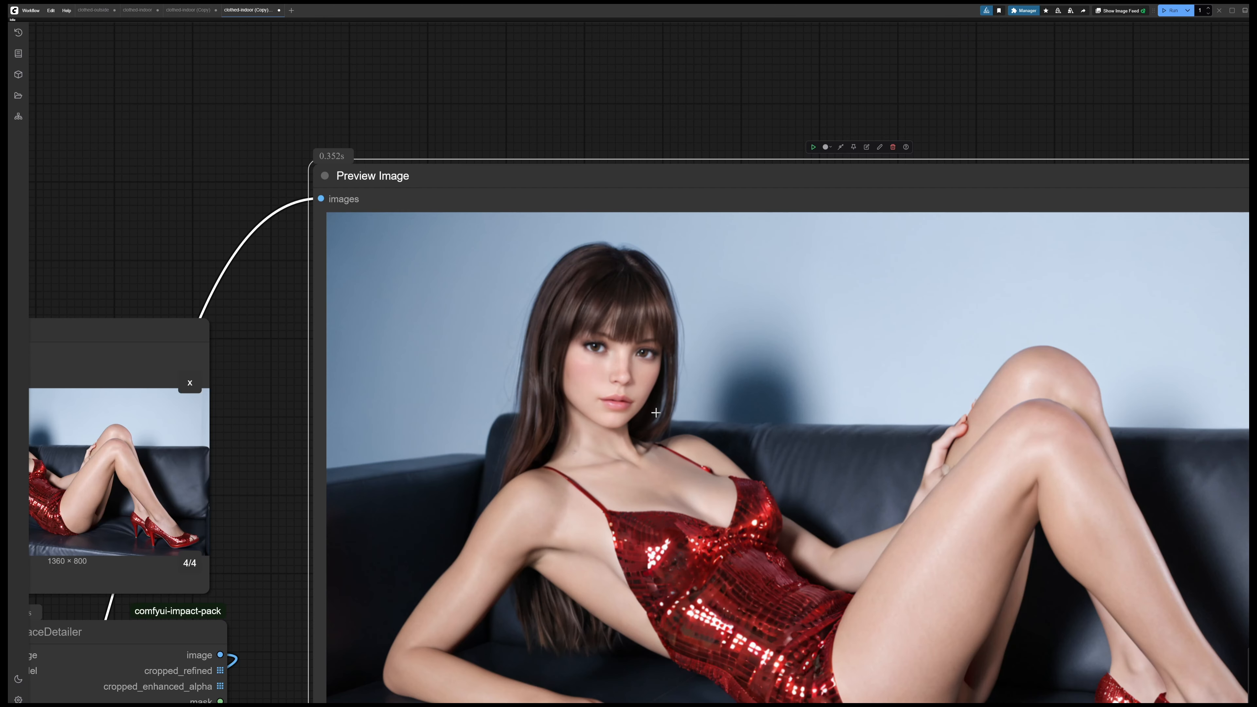
scroll(656, 413, "down", 1)
left_click_drag(189, 160, 364, 160)
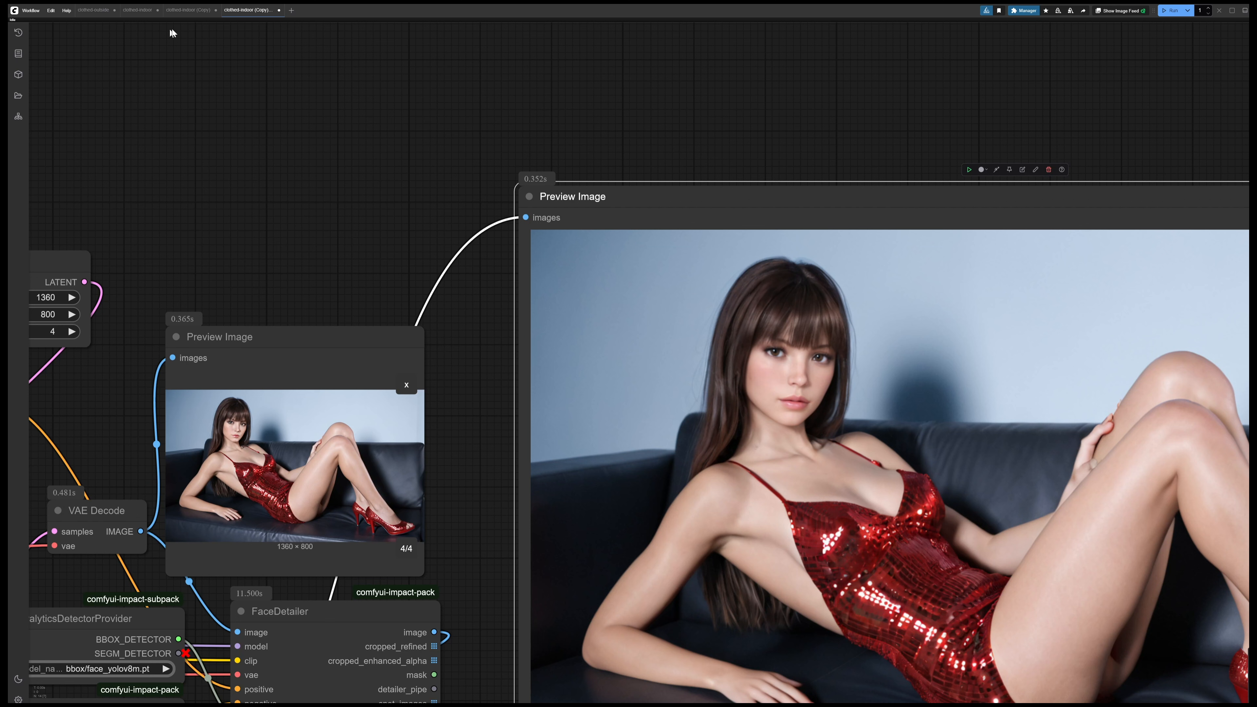
Switch to the clothed-outside workflow and review its positive prompt, highlighting the trigger word gen3dx_kayla
left_click(95, 12)
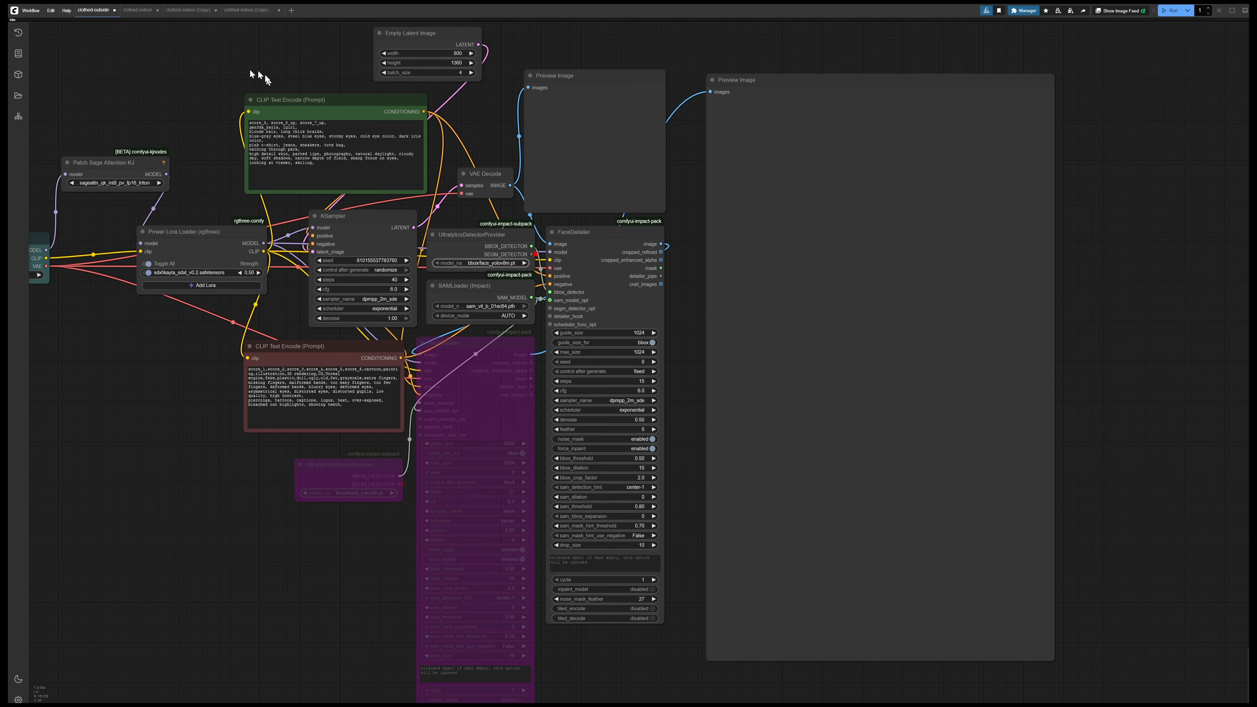
left_click_drag(137, 106, 267, 125)
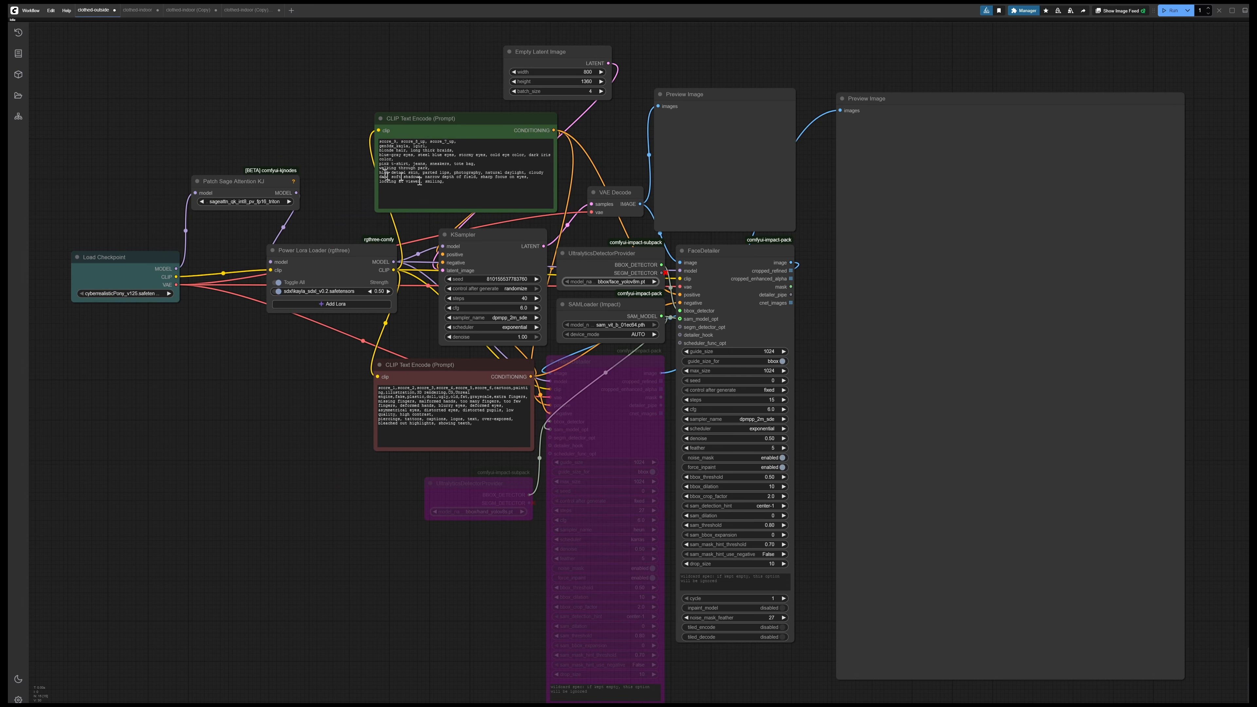
scroll(438, 159, "up", 8)
scroll(442, 150, "up", 2)
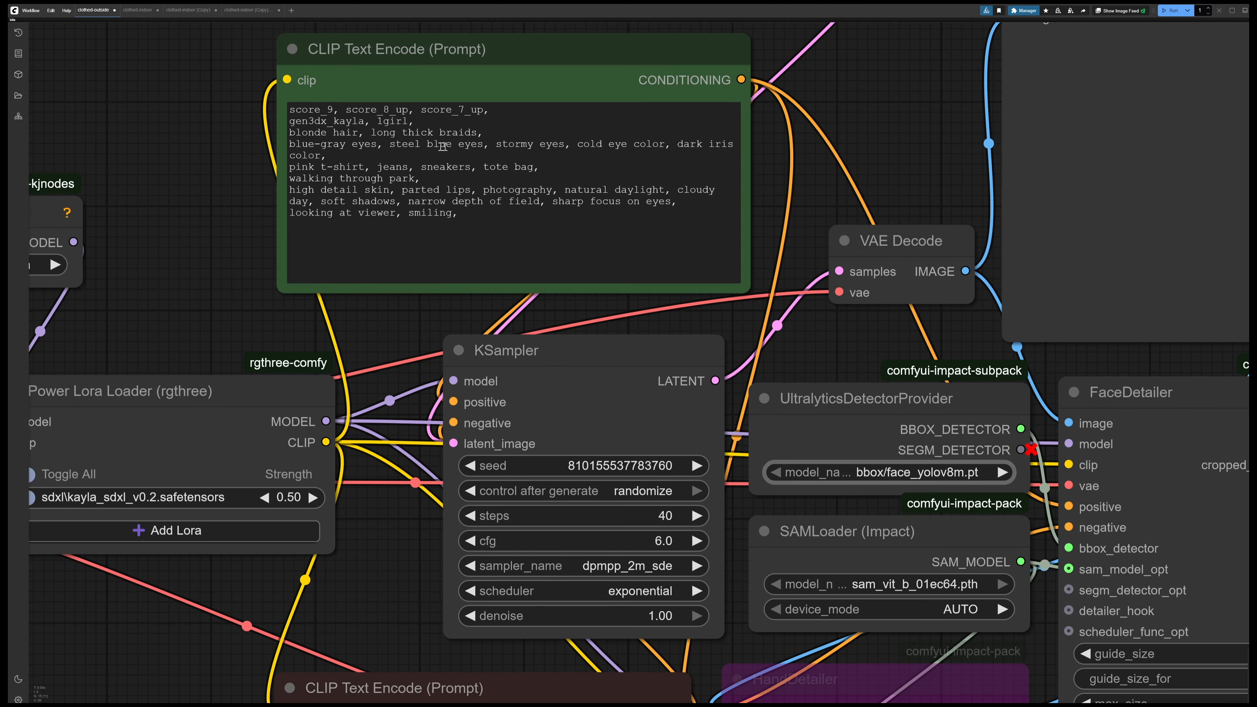
scroll(443, 146, "up", 1)
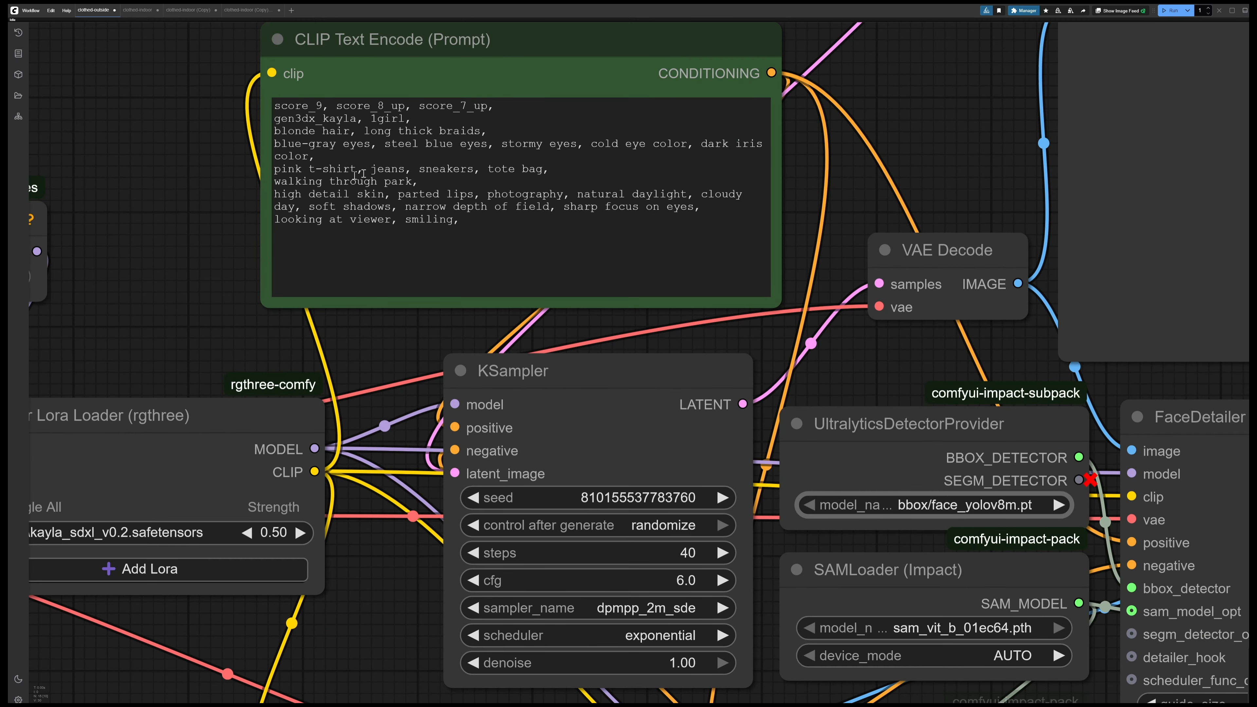
left_click(412, 171)
left_click_drag(357, 119, 277, 119)
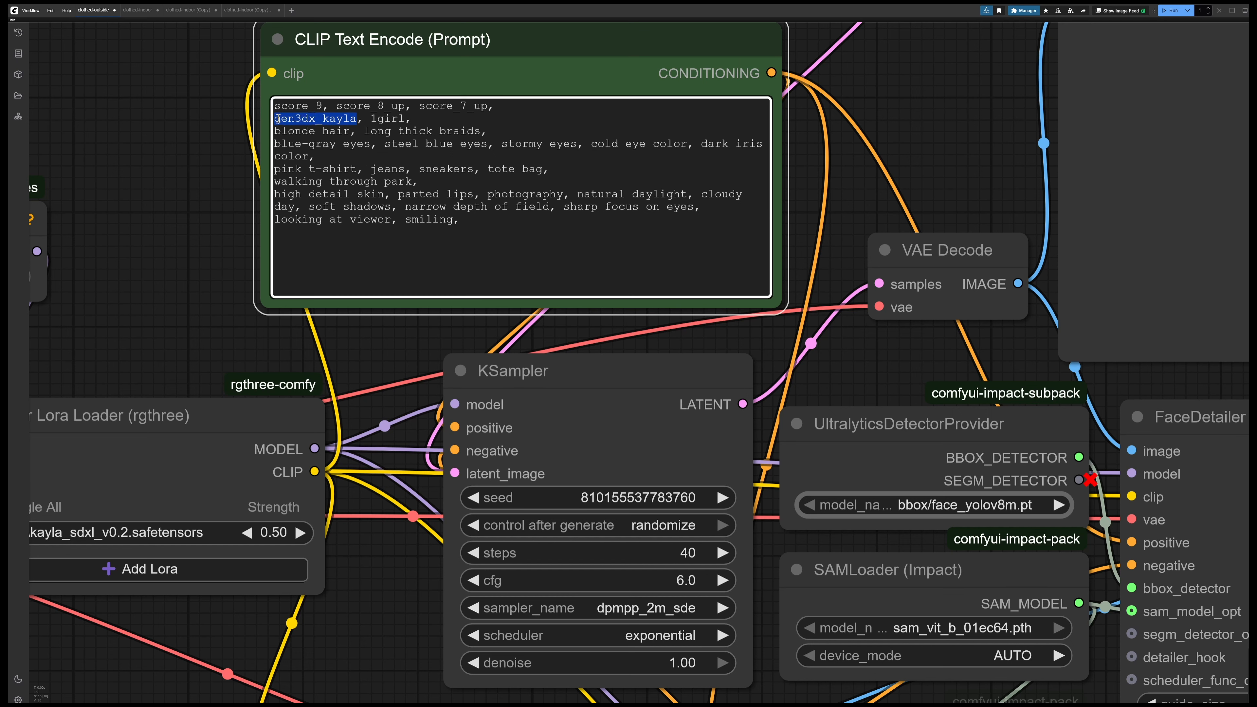
left_click(275, 118)
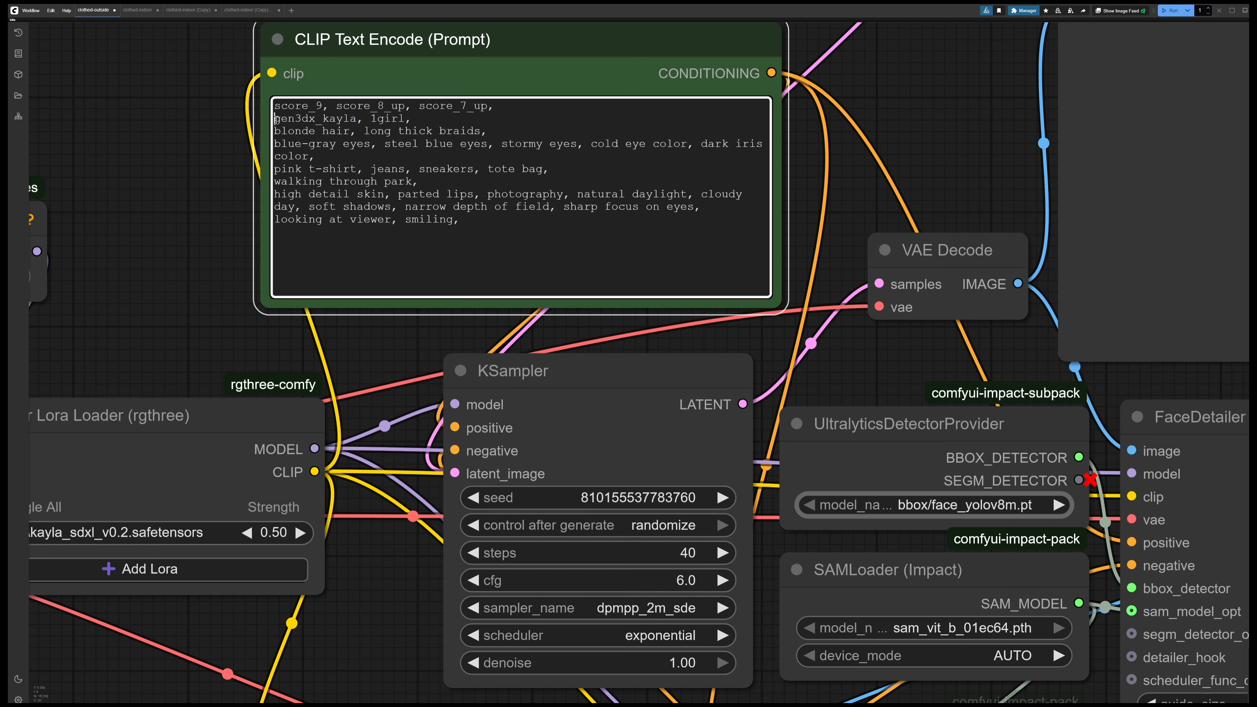
Queue the clothed-outside workflow to generate a batch of images
left_click_drag(883, 349, 631, 271)
scroll(630, 269, "down", 5)
scroll(631, 269, "down", 3)
left_click_drag(667, 149, 522, 148)
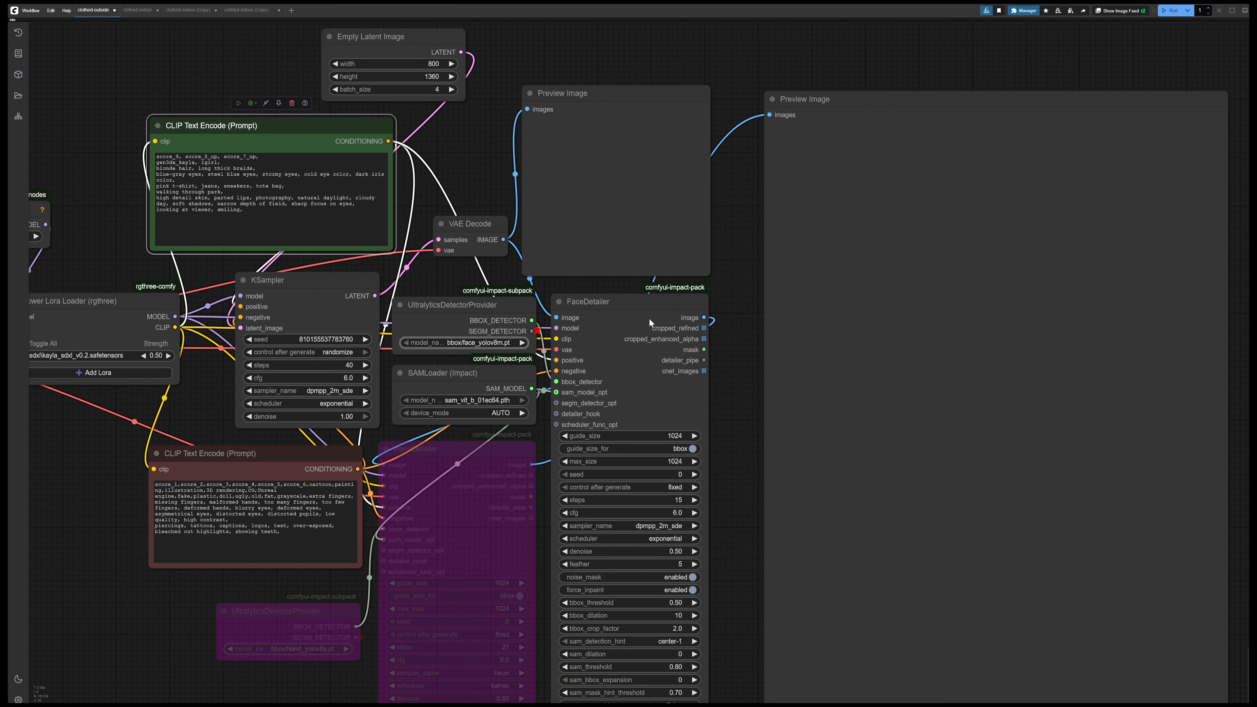
key("ctrl+Return")
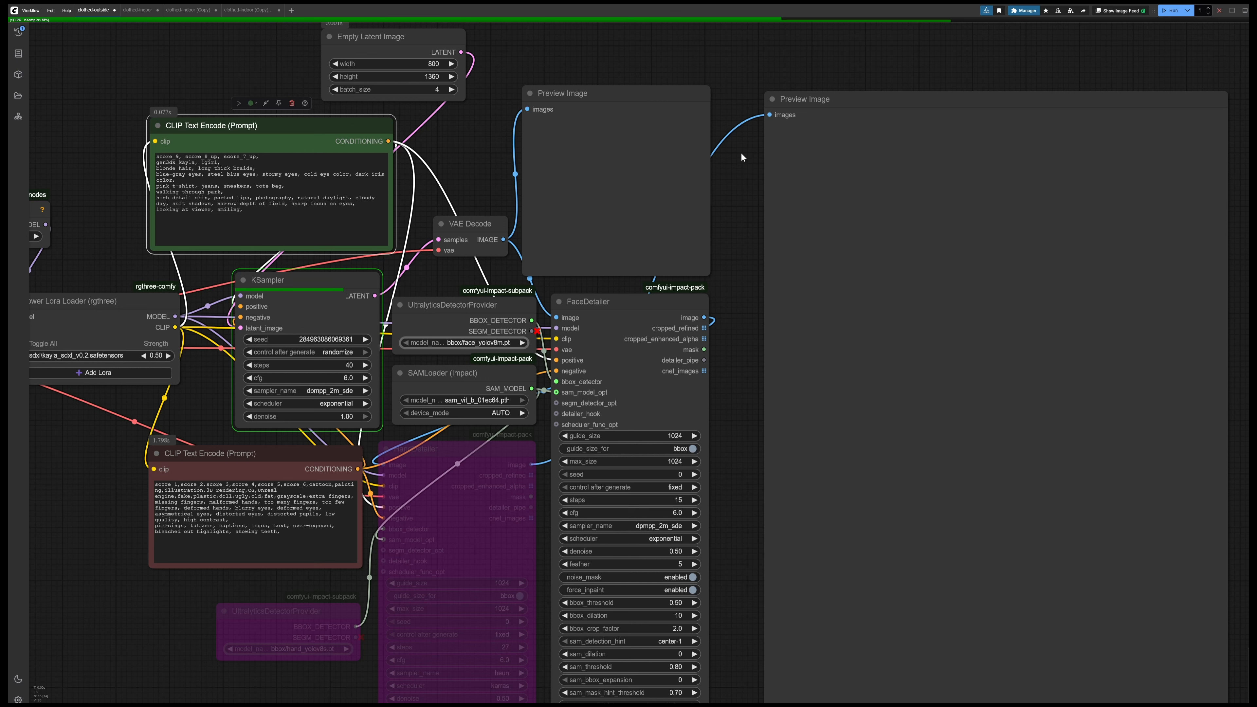
Enlarge the VAE Decode preview, open the first image of the batch, and examine its face up close
left_click(695, 195)
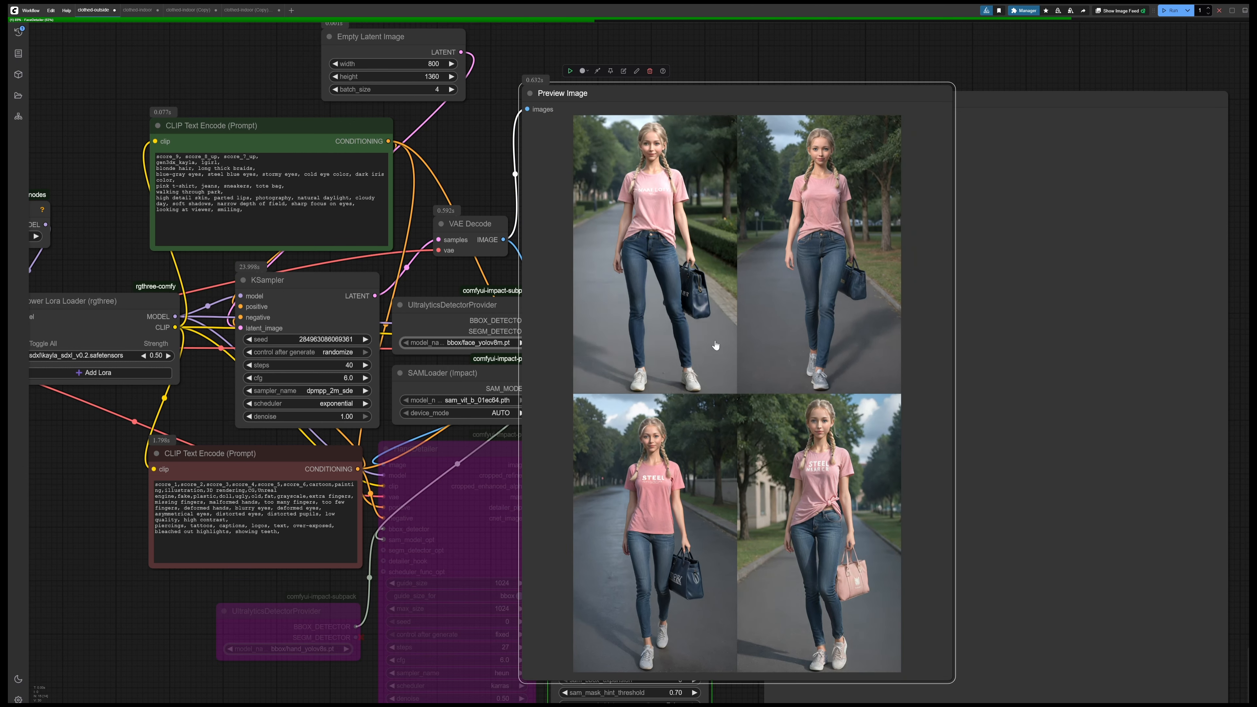
left_click(716, 346)
scroll(737, 184, "up", 6)
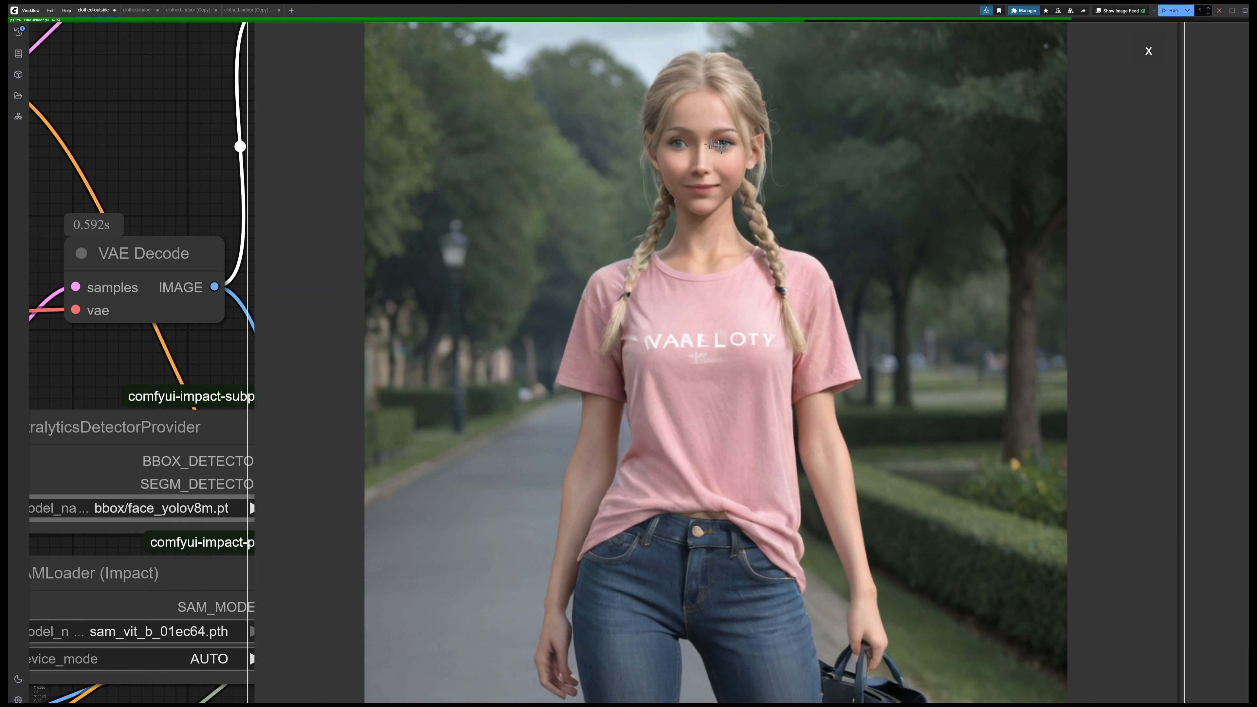
scroll(719, 209, "up", 1)
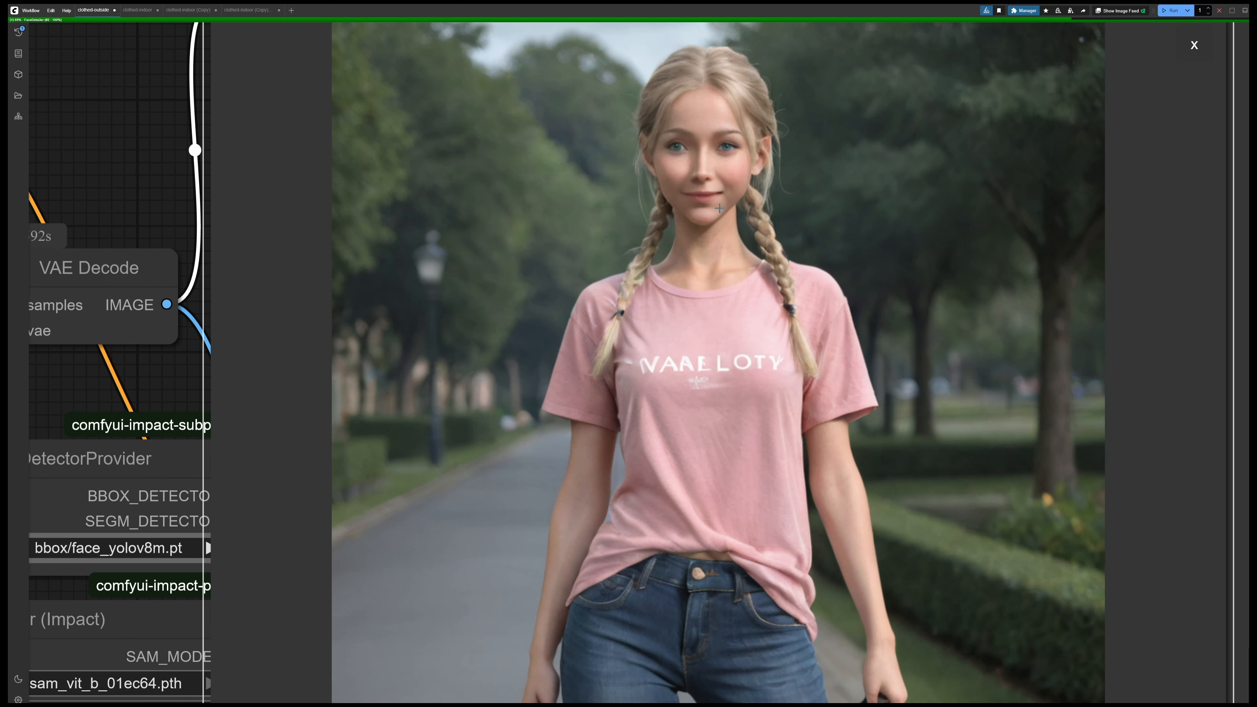
scroll(719, 209, "up", 4)
scroll(719, 209, "down", 12)
left_click_drag(745, 369, 720, 193)
Page through the remaining images in the VAE Decode preview, examine their faces up close, and return to the four-image grid
key("Right")
scroll(718, 188, "up", 9)
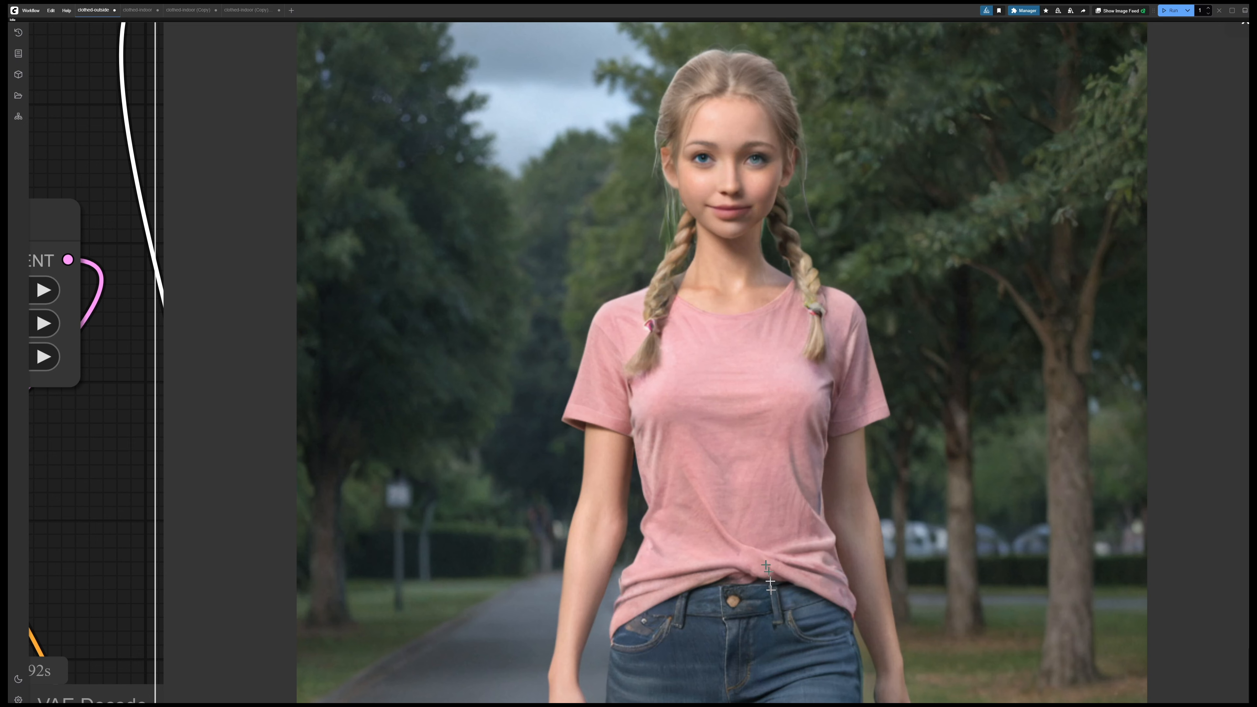
scroll(947, 374, "down", 5)
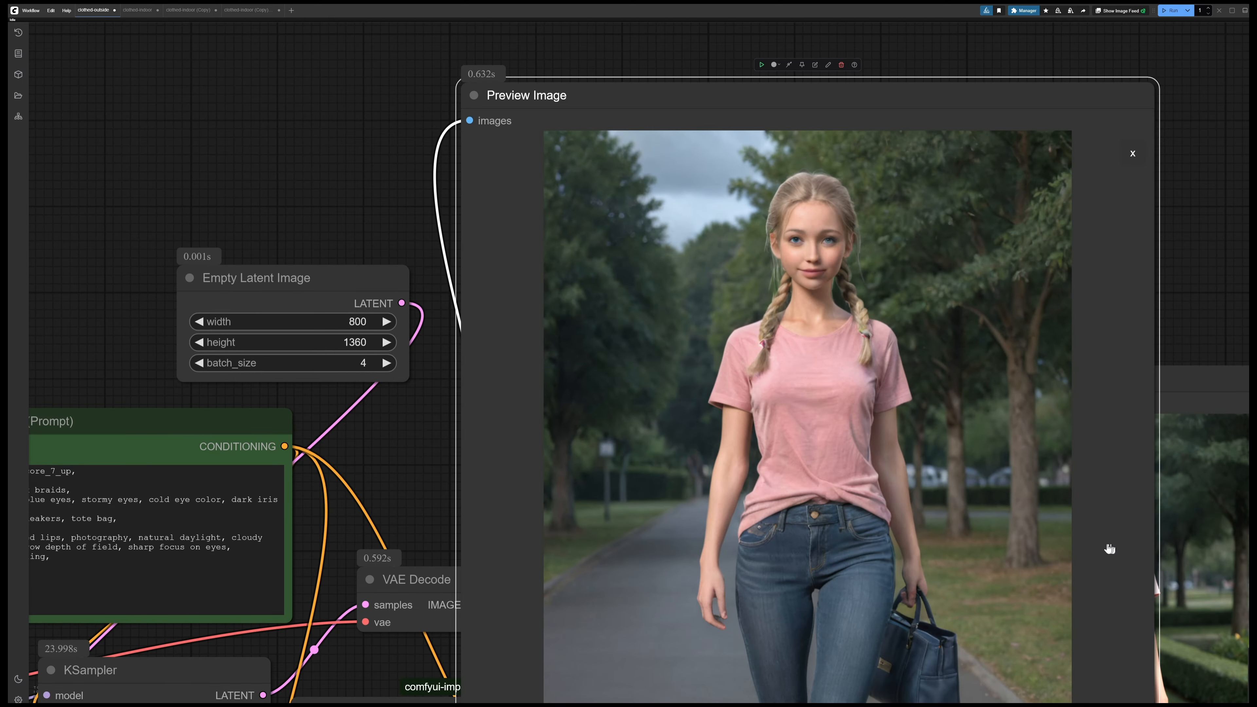
scroll(1110, 549, "down", 4)
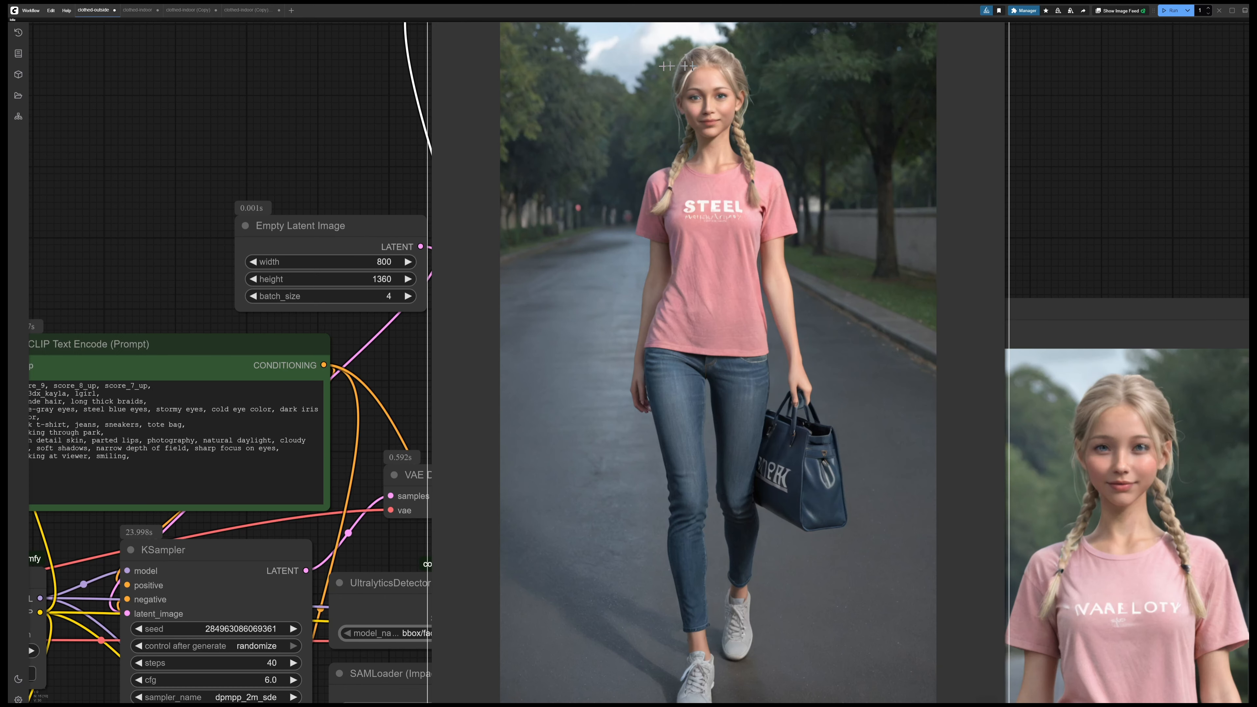
scroll(685, 117, "up", 8)
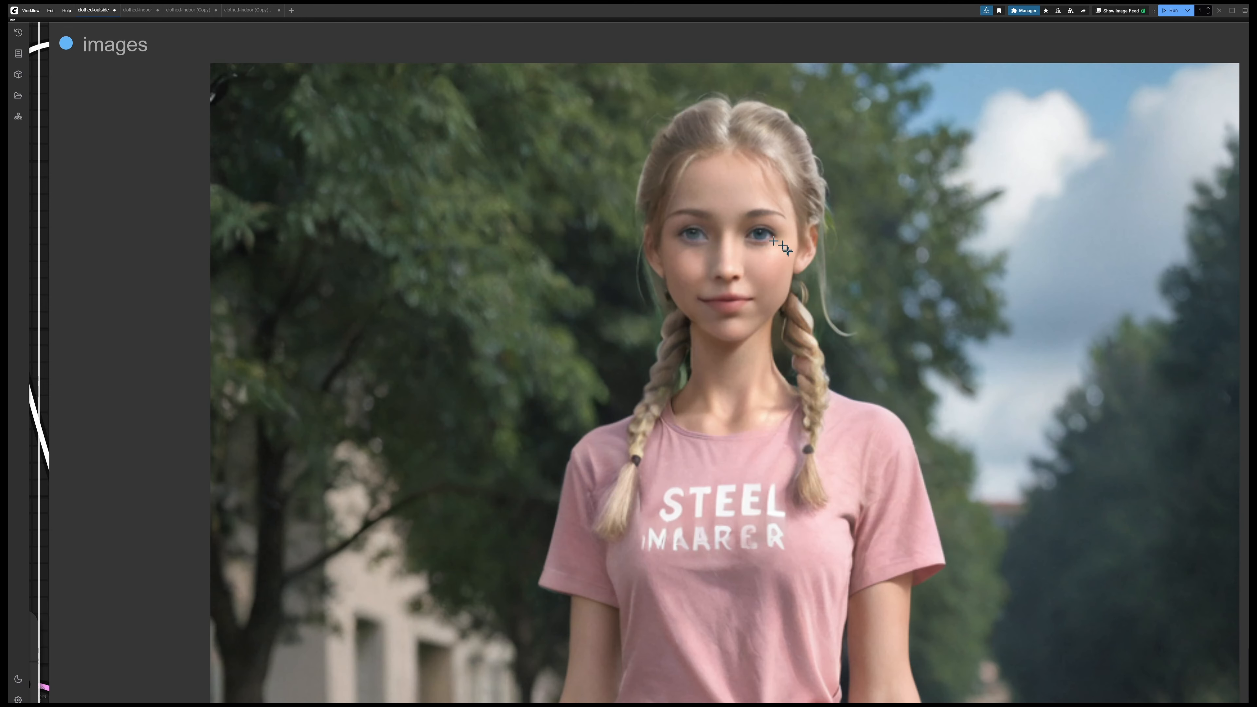
scroll(1012, 347, "down", 3)
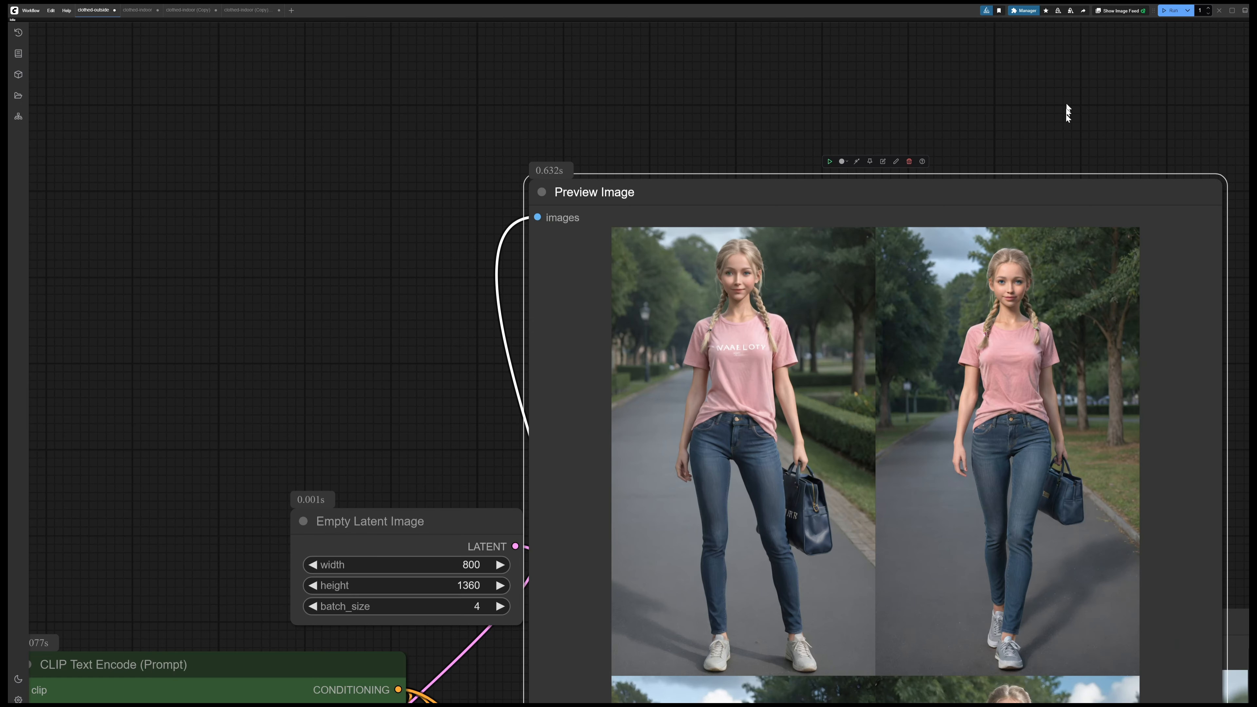
left_click_drag(1065, 114, 910, 36)
scroll(1089, 317, "down", 5)
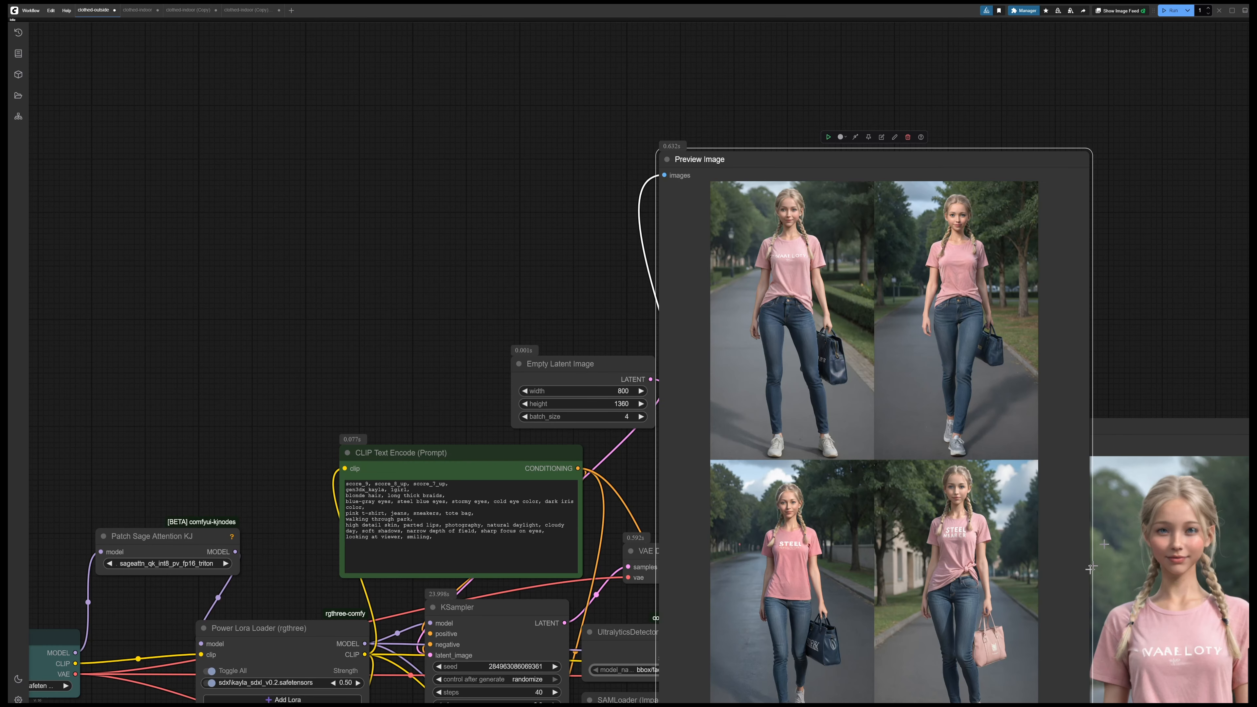
Shrink the VAE Decode Preview Image node and move it back down above the FaceDetailer node
left_click_drag(1183, 346, 984, 201)
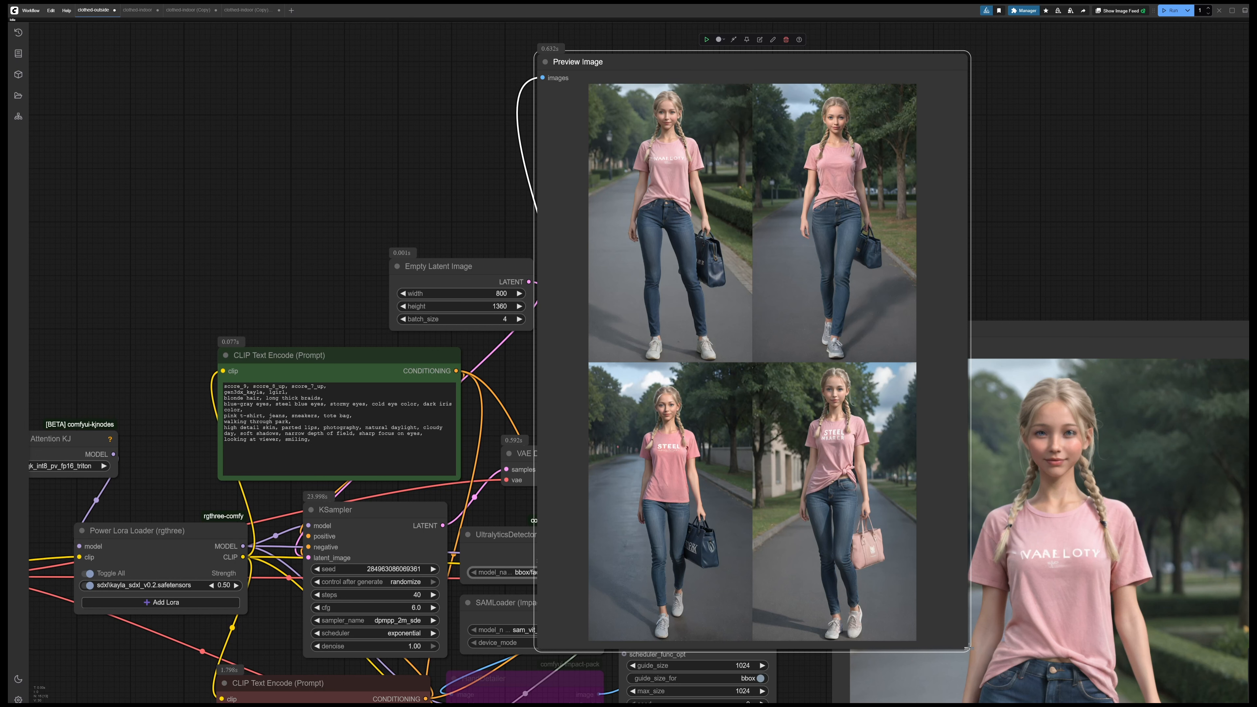
left_click_drag(969, 650, 731, 354)
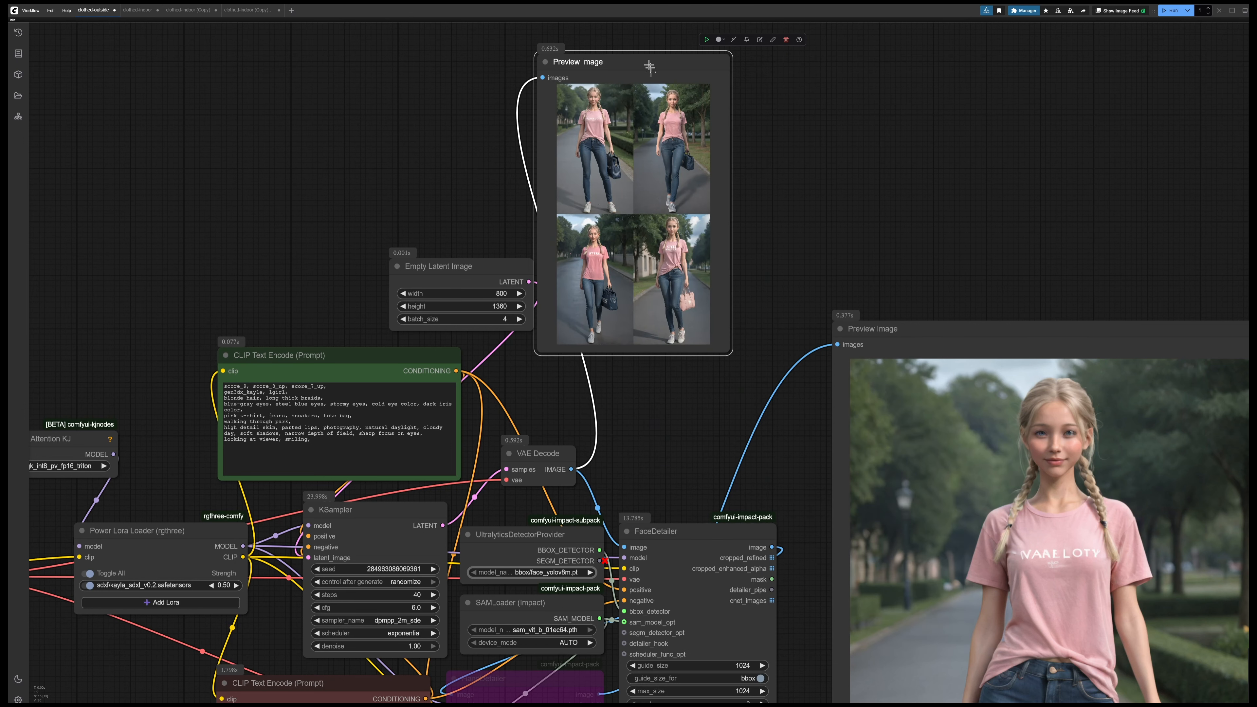
left_click_drag(649, 66, 692, 207)
left_click_drag(837, 195, 456, 58)
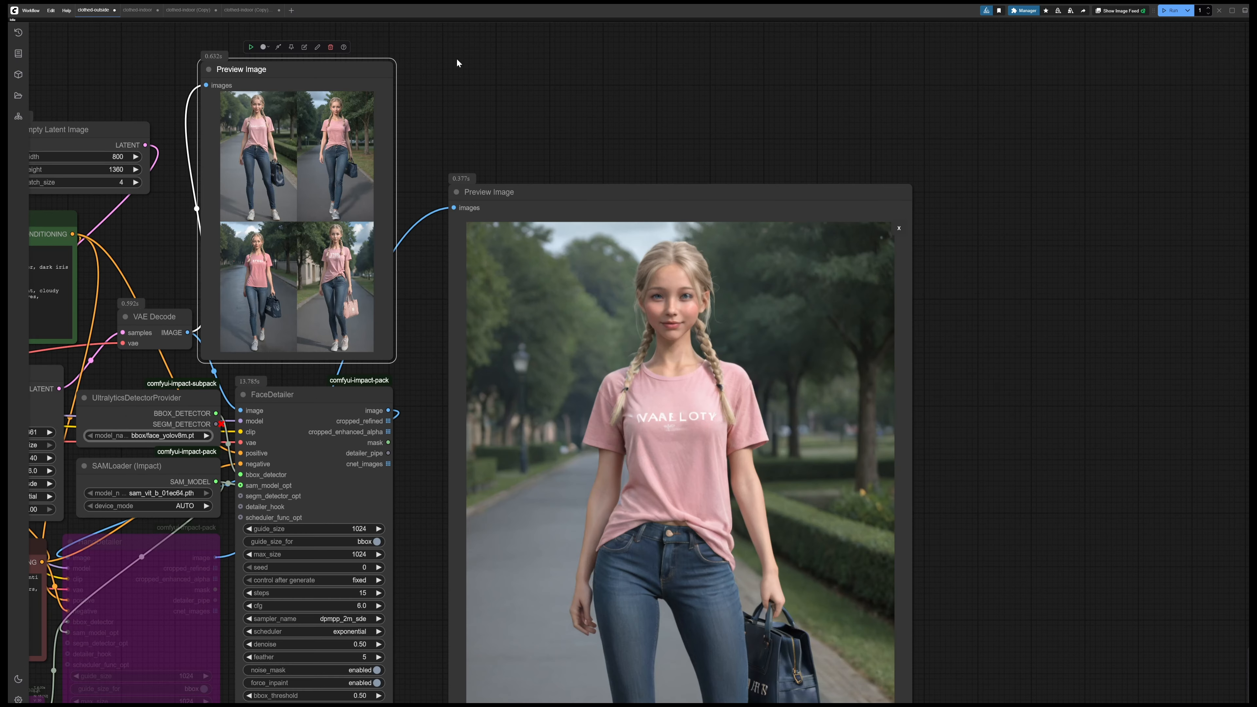
Examine the detailed face in image 1/4 of the FaceDetailer preview up close
left_click_drag(854, 617, 788, 359)
scroll(709, 281, "up", 2)
left_click_drag(943, 160, 1077, 361)
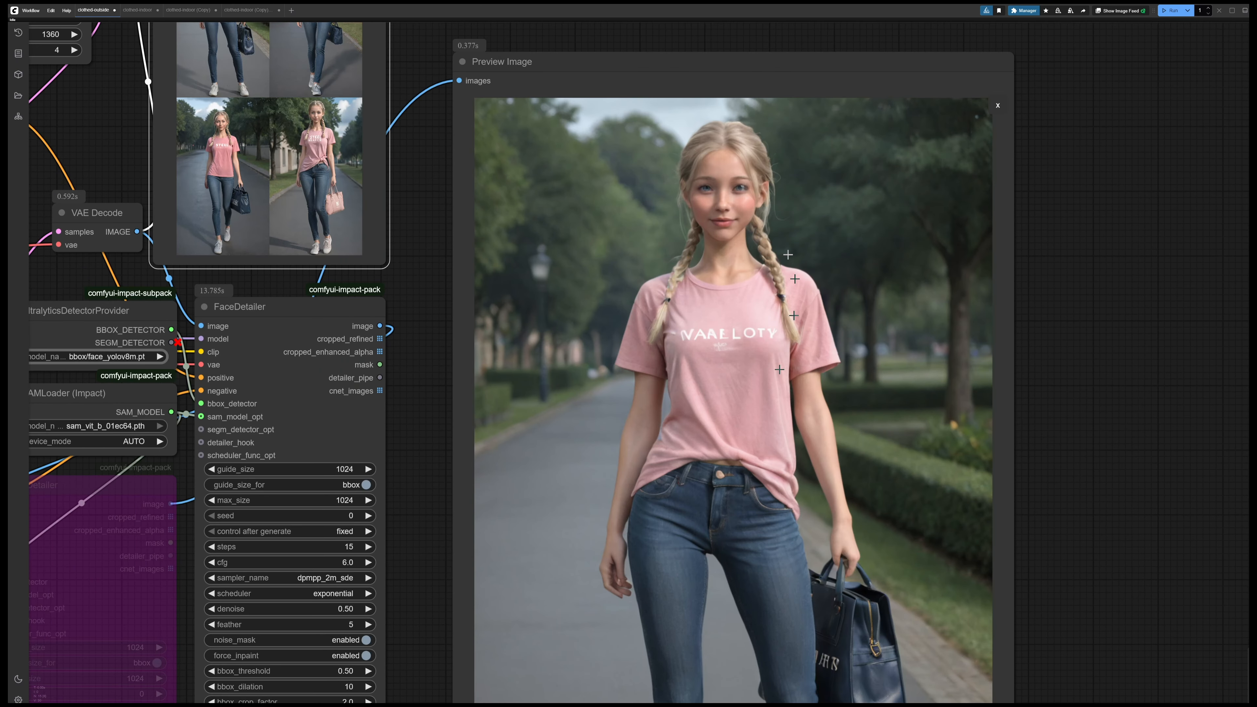
scroll(745, 232, "up", 5)
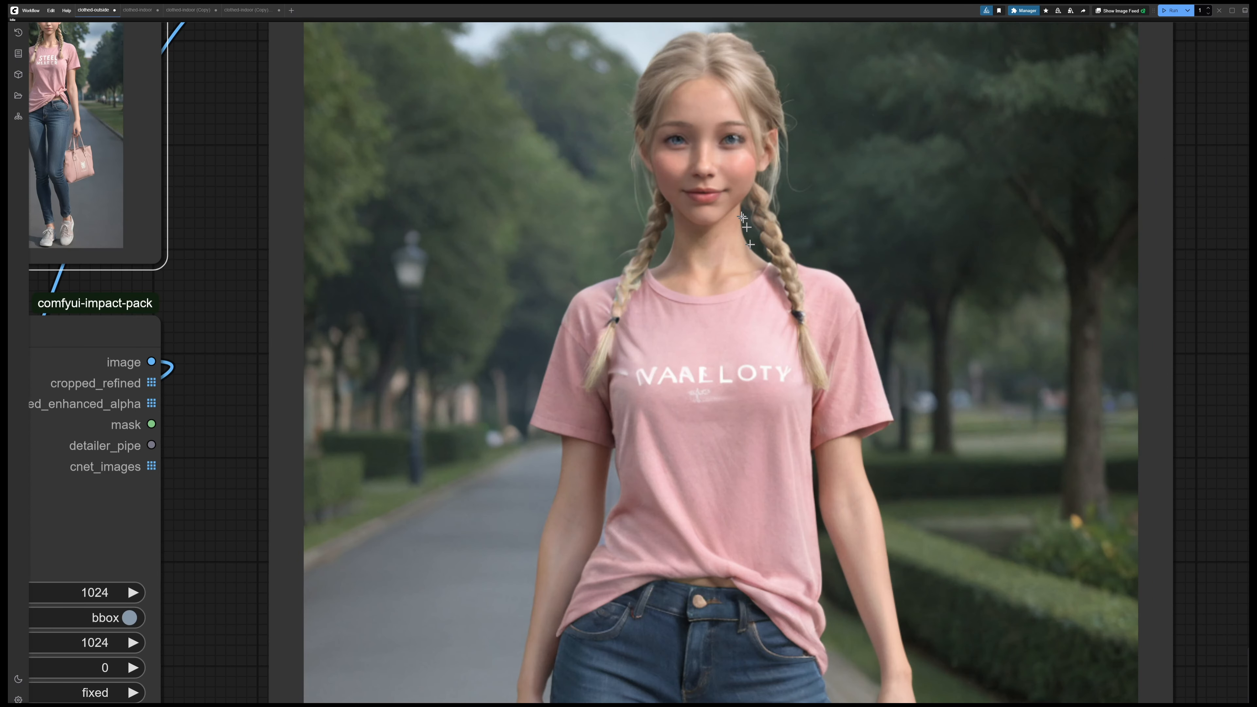
scroll(718, 188, "up", 1)
scroll(718, 189, "down", 1)
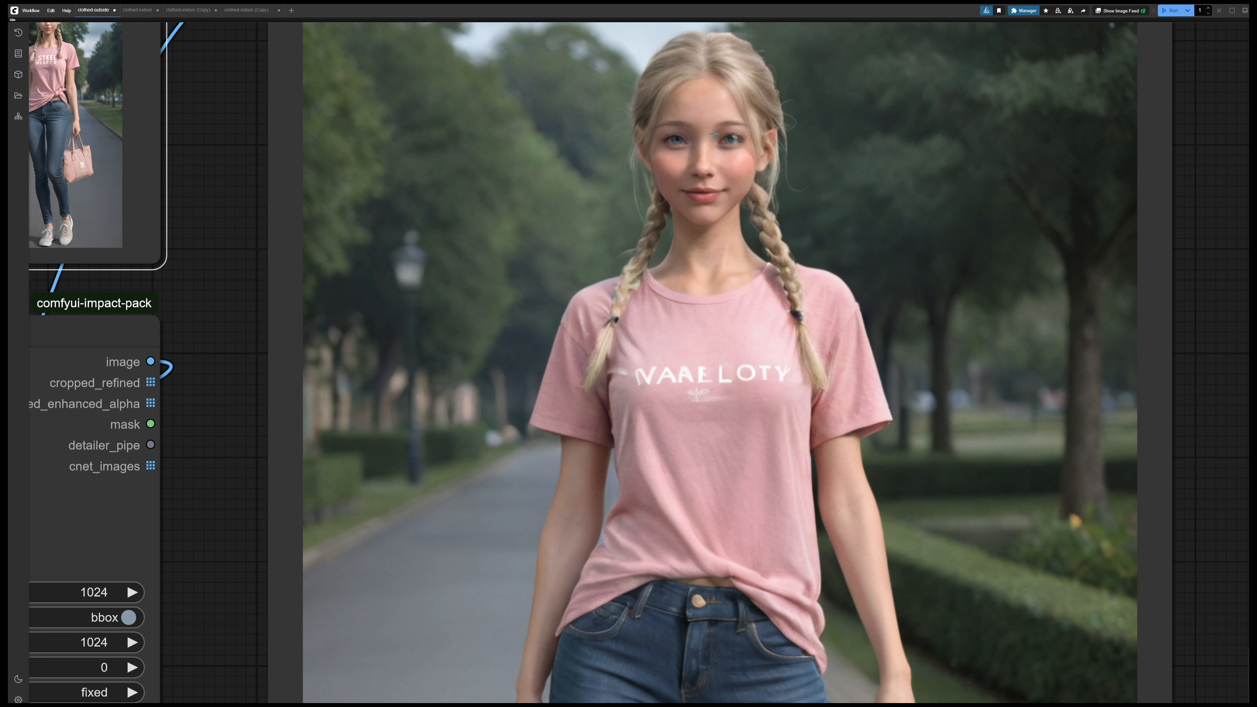
scroll(868, 337, "down", 6)
Page the FaceDetailer preview to image 2/4 and examine its detailed face up close
left_click_drag(1133, 579, 1095, 313)
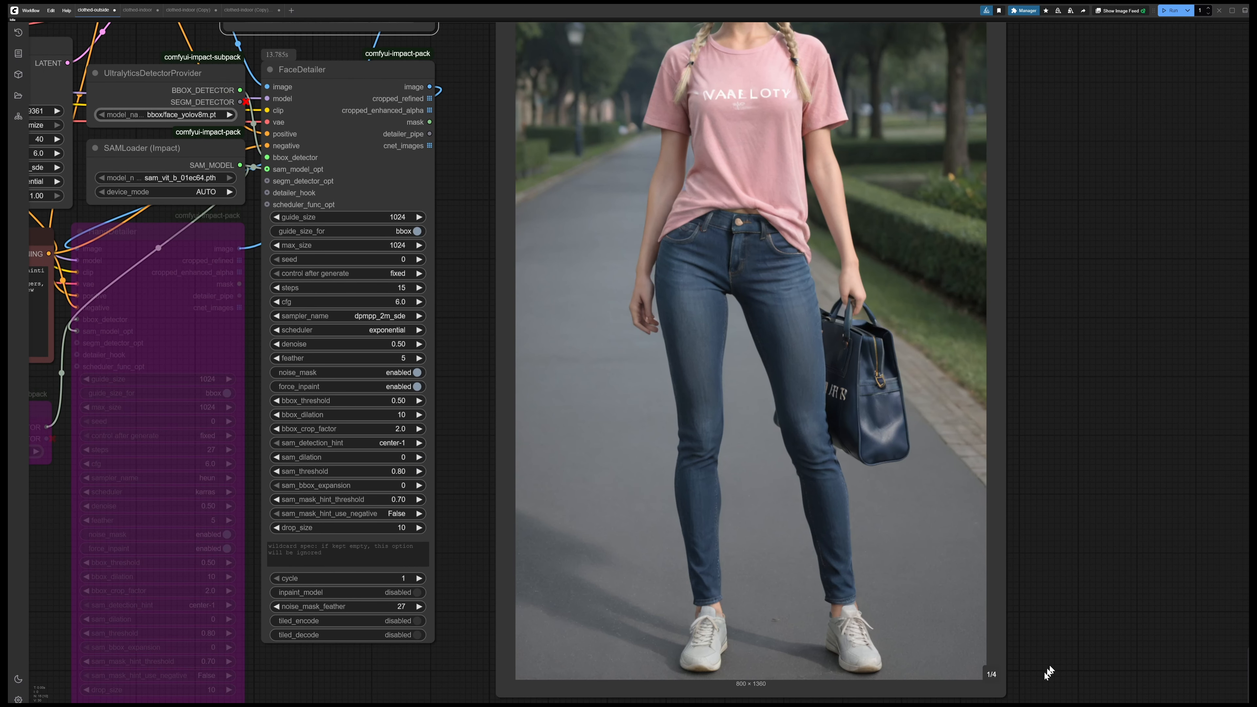
left_click(991, 676)
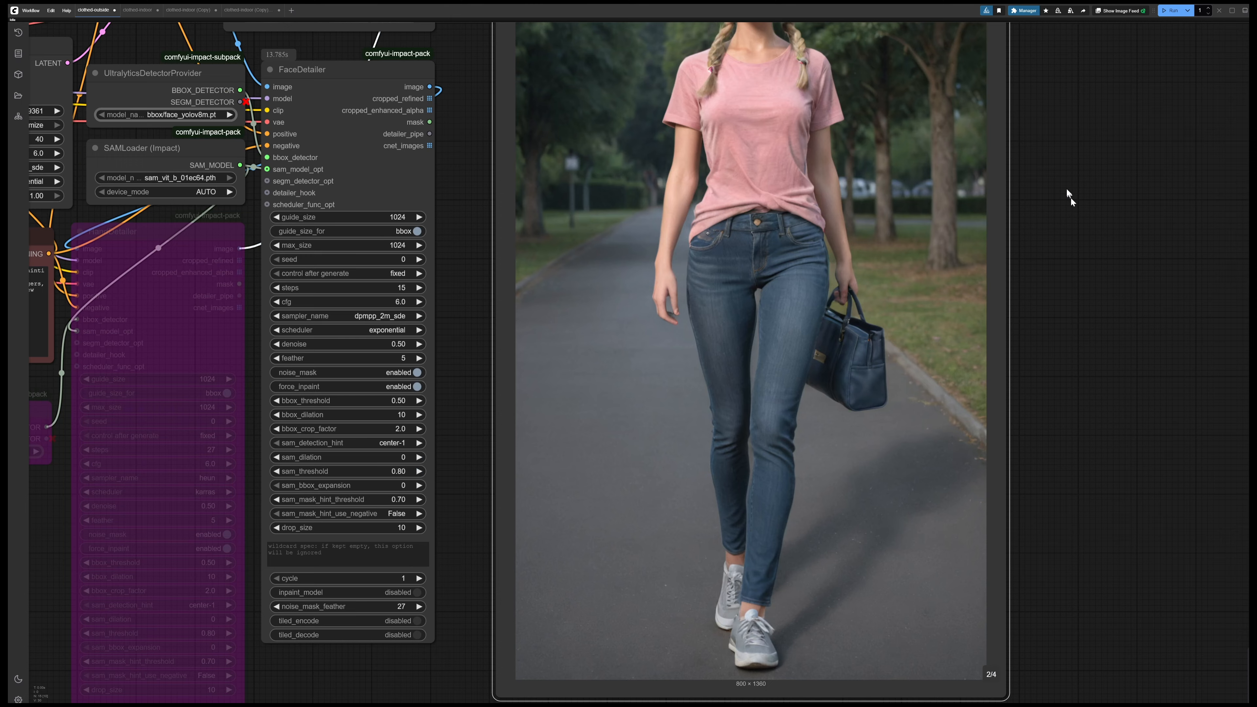
left_click_drag(1068, 194, 1073, 461)
scroll(757, 160, "up", 4)
scroll(739, 280, "up", 4)
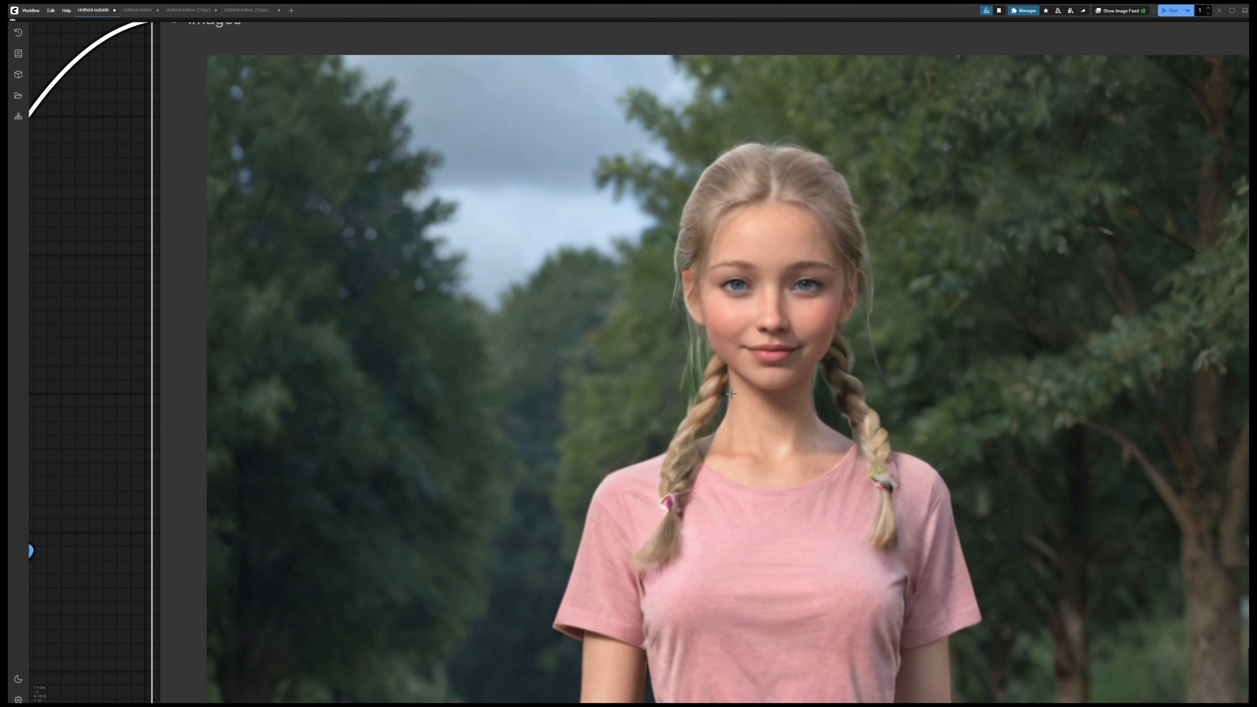
scroll(731, 394, "up", 3)
scroll(718, 392, "up", 1)
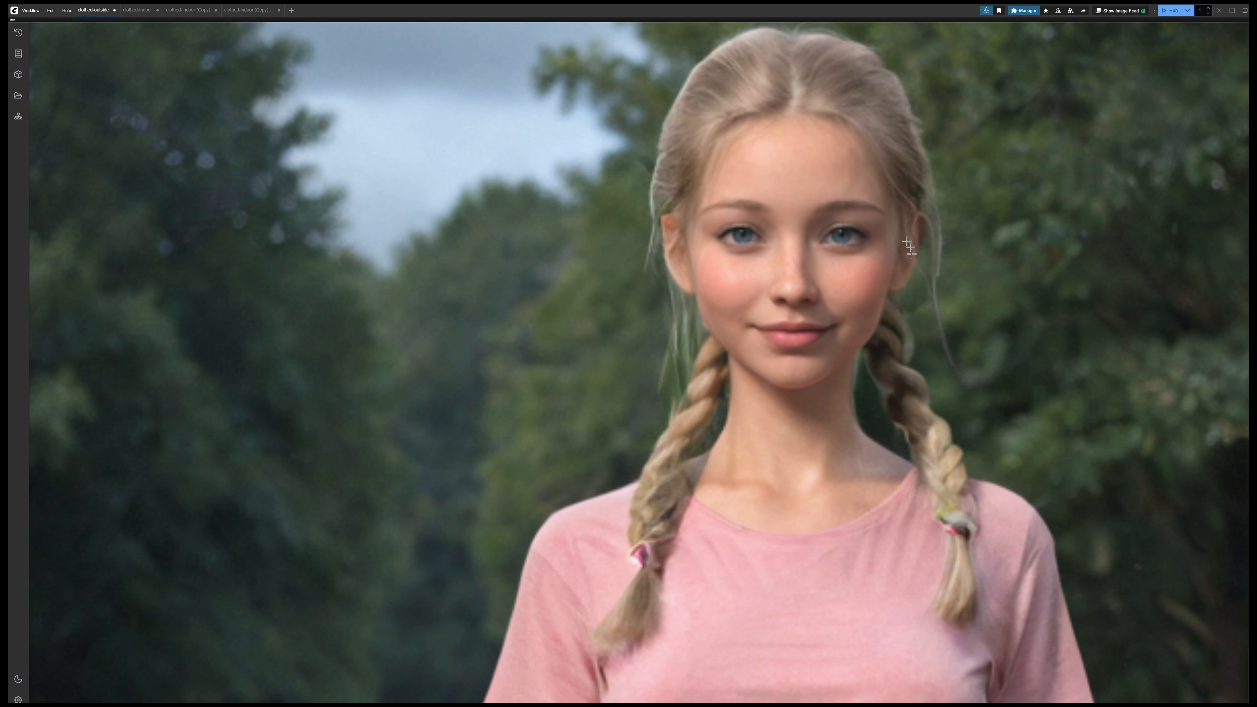
scroll(1005, 406, "down", 10)
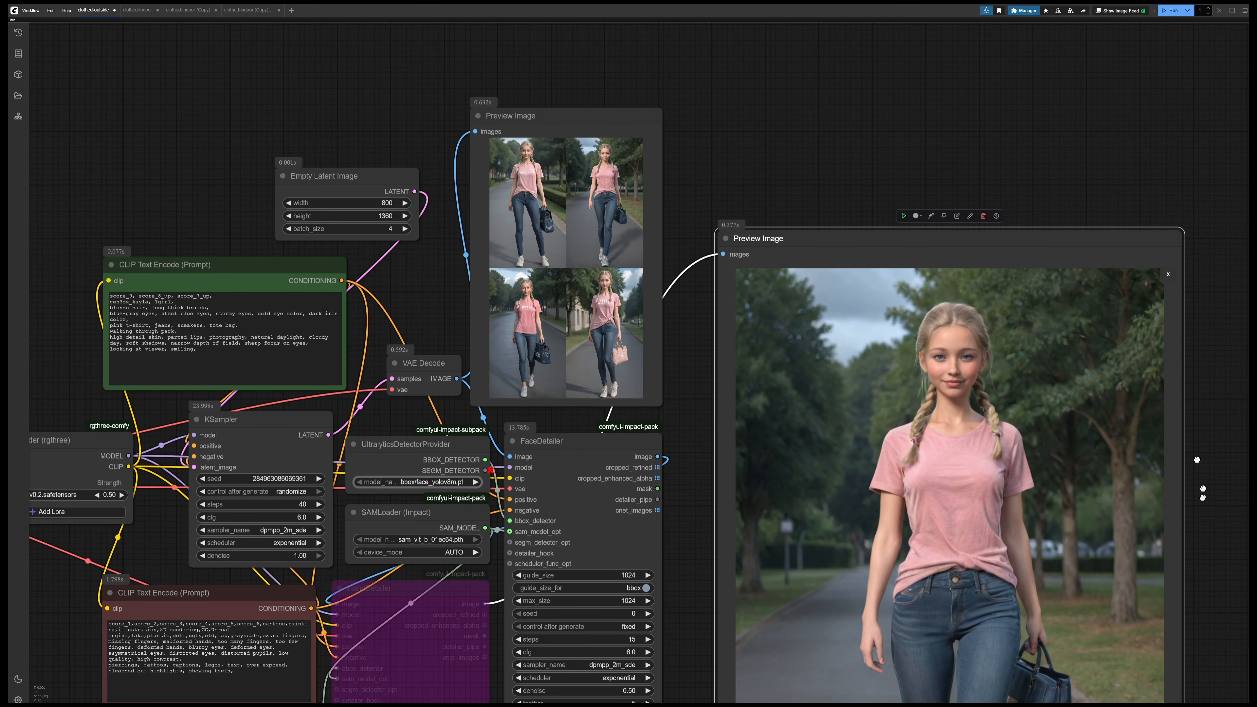
Page the FaceDetailer preview to image 3/4 and examine its detailed face up close
left_click_drag(1203, 497, 1095, 194)
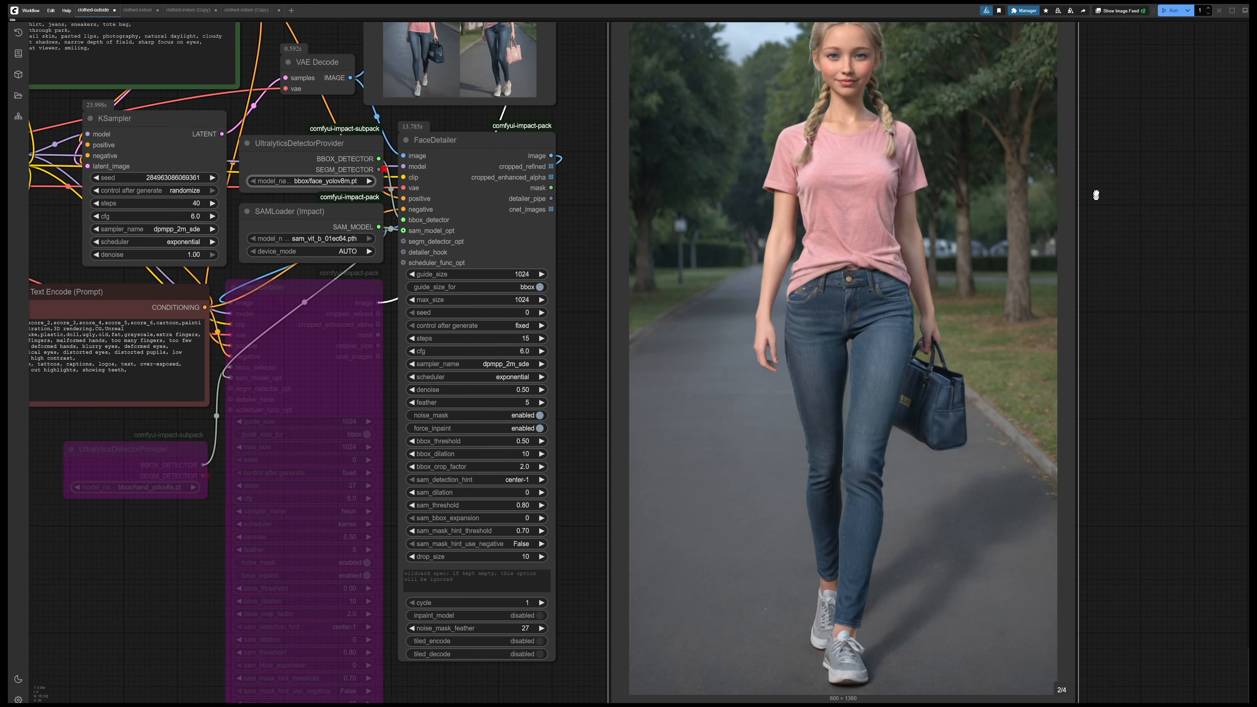
scroll(732, 221, "up", 10)
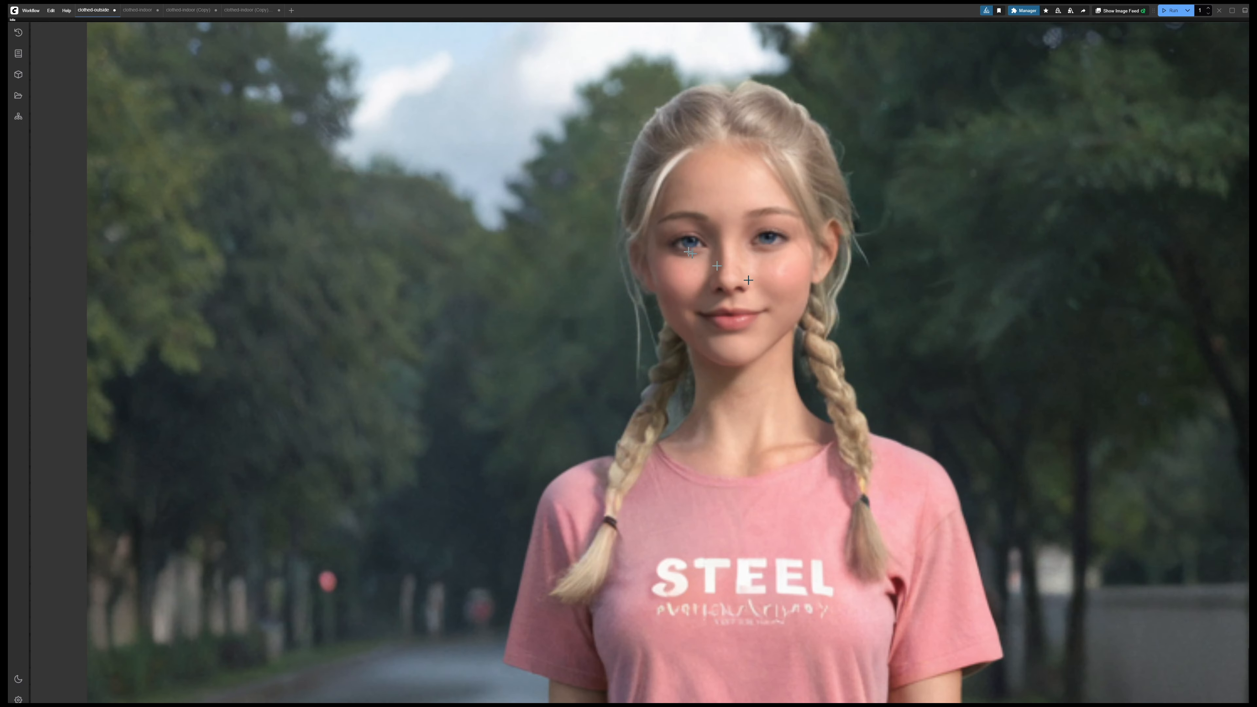
scroll(732, 220, "down", 7)
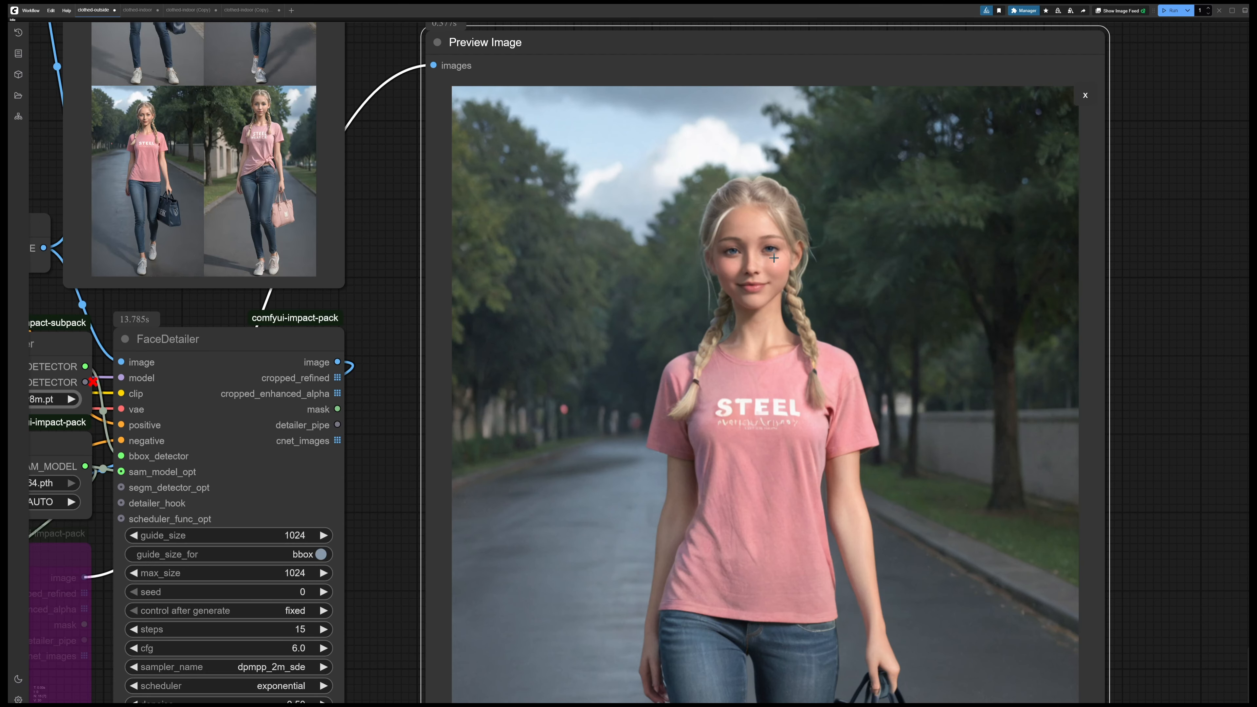
Examine image 3/4 of the FaceDetailer preview as a whole figure and its detailed face up close
scroll(774, 257, "down", 6)
scroll(778, 332, "down", 2)
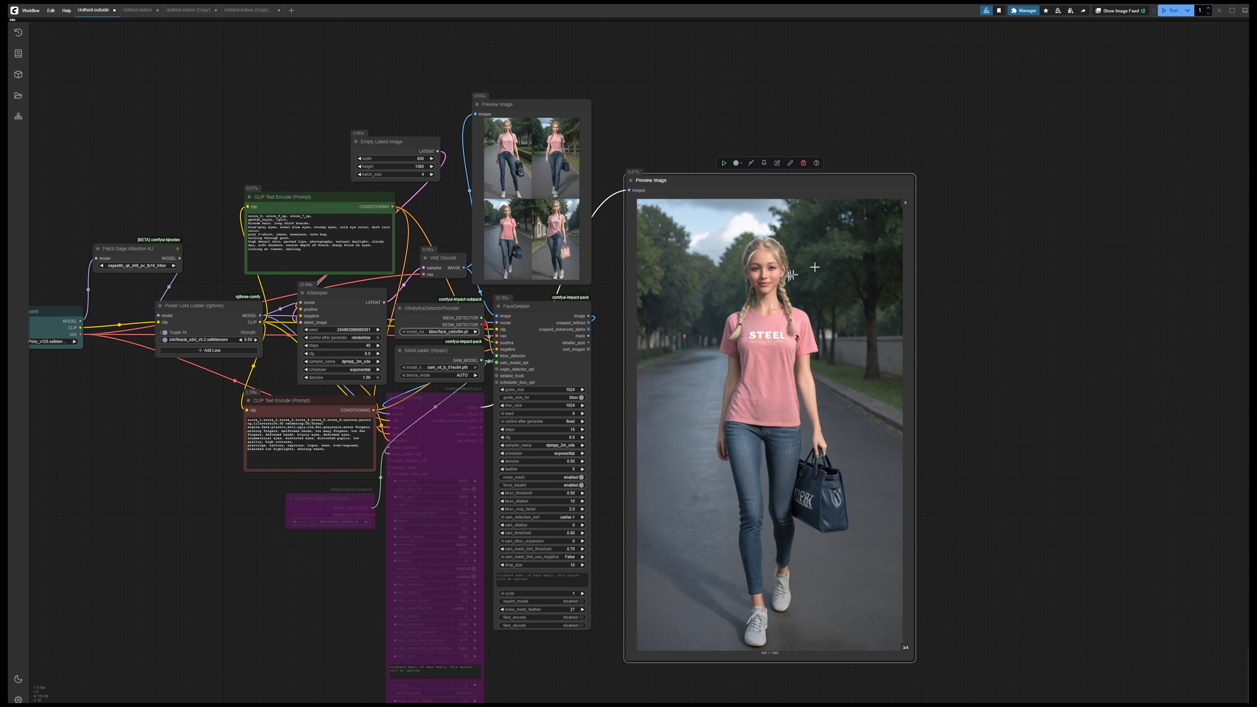
scroll(757, 278, "up", 5)
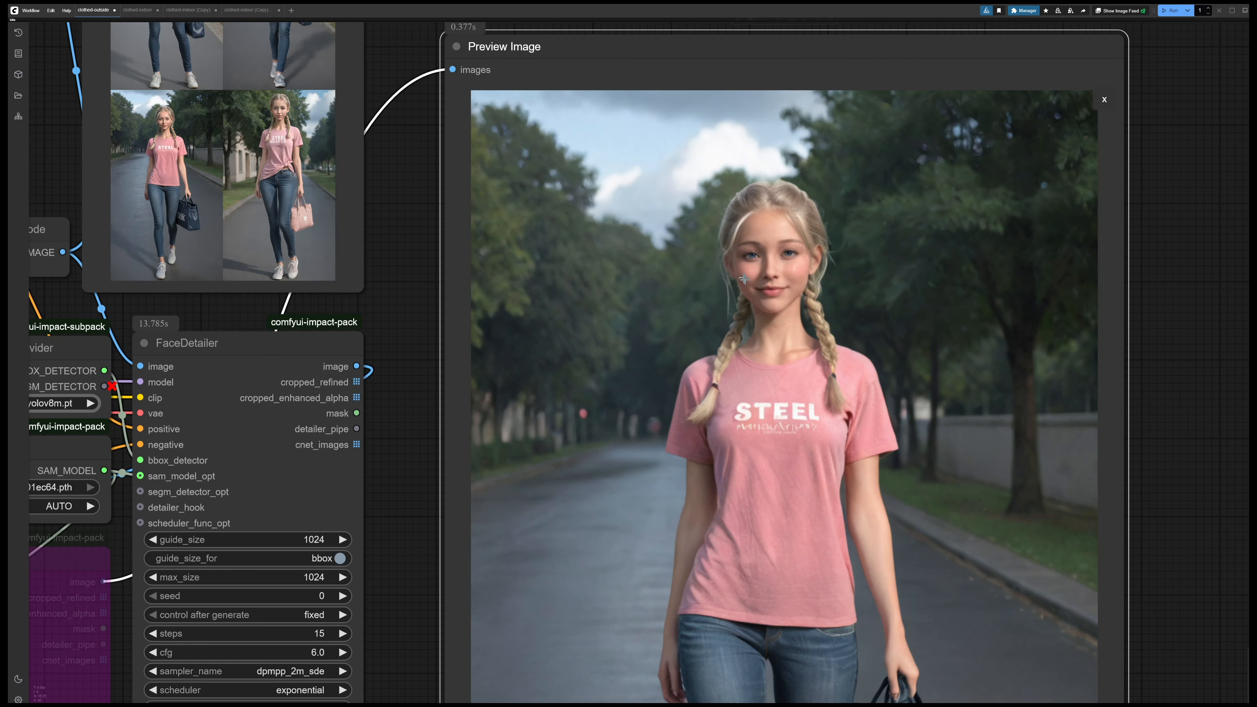
scroll(744, 280, "up", 2)
scroll(762, 264, "up", 1)
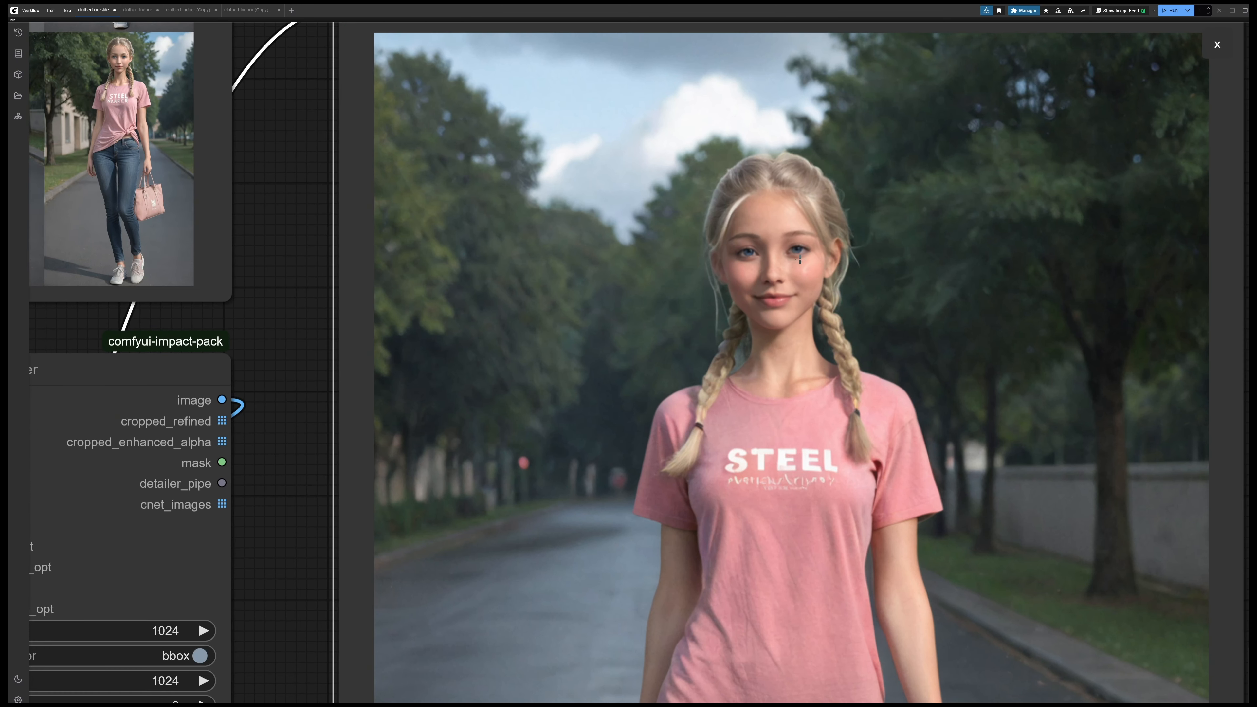
scroll(800, 257, "down", 3)
scroll(794, 256, "up", 6)
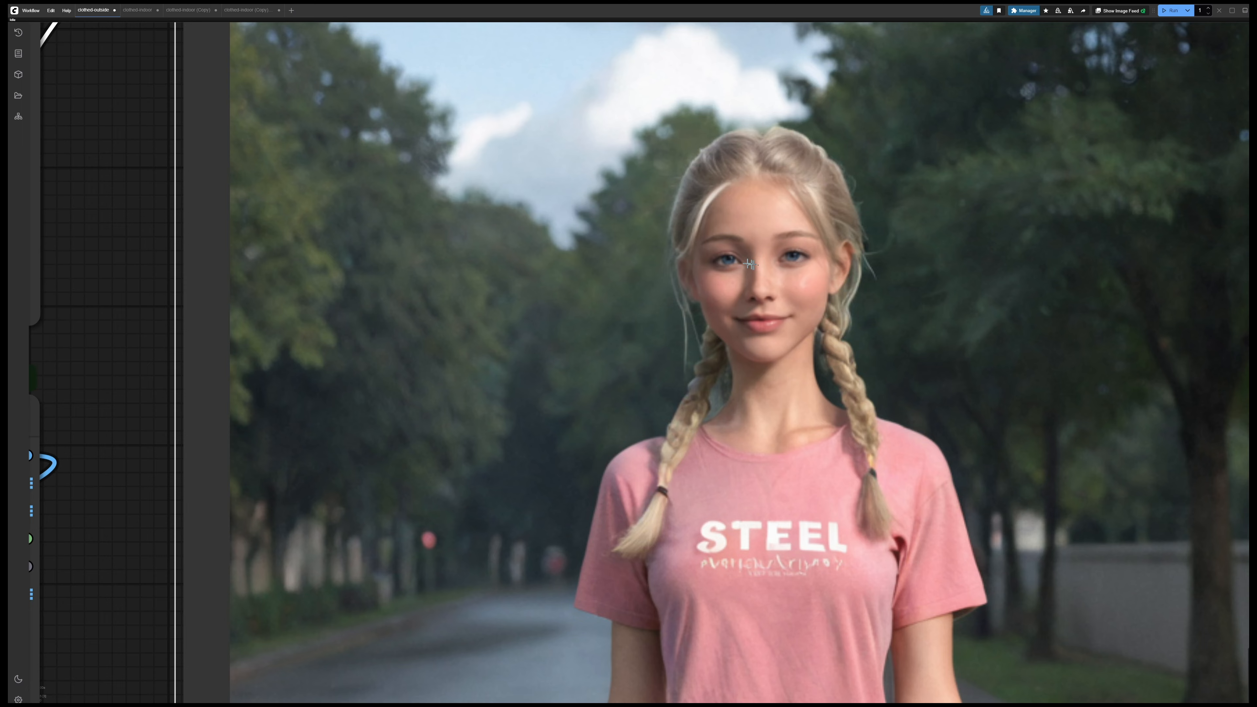
scroll(795, 291, "down", 5)
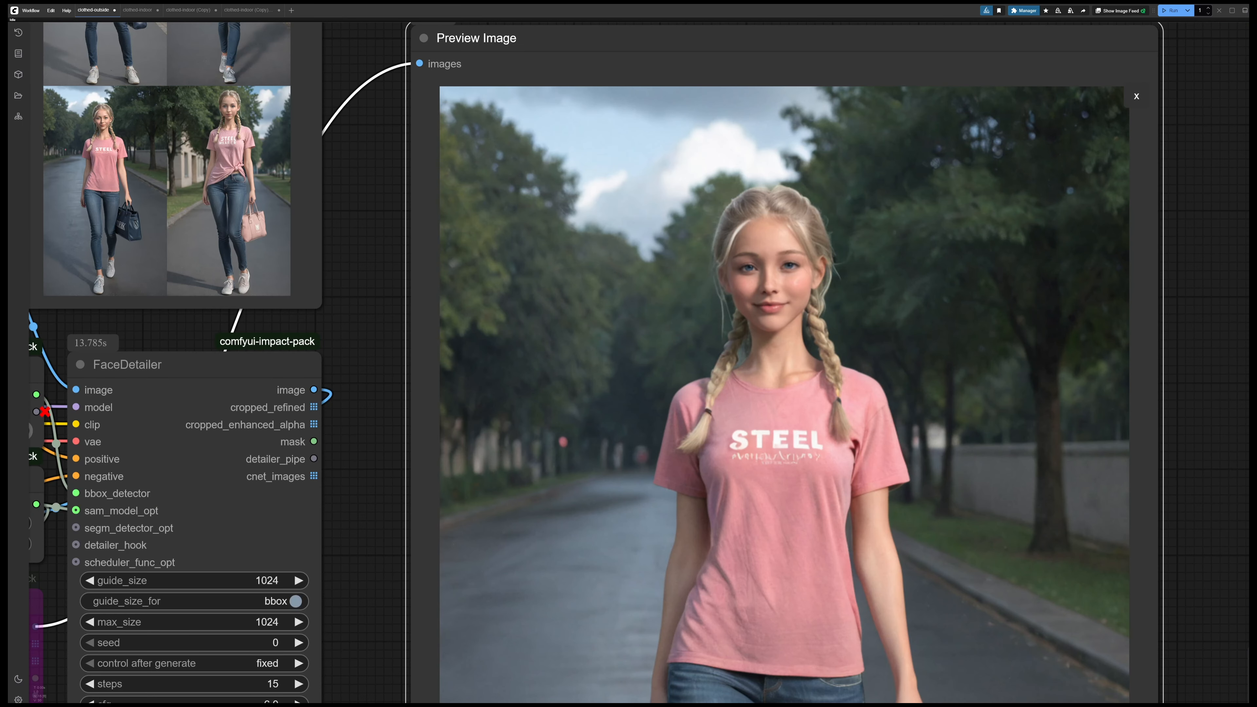
Page the FaceDetailer preview to image 4/4 and examine its detailed face up close
left_click_drag(1203, 433, 1127, 112)
scroll(1126, 112, "down", 4)
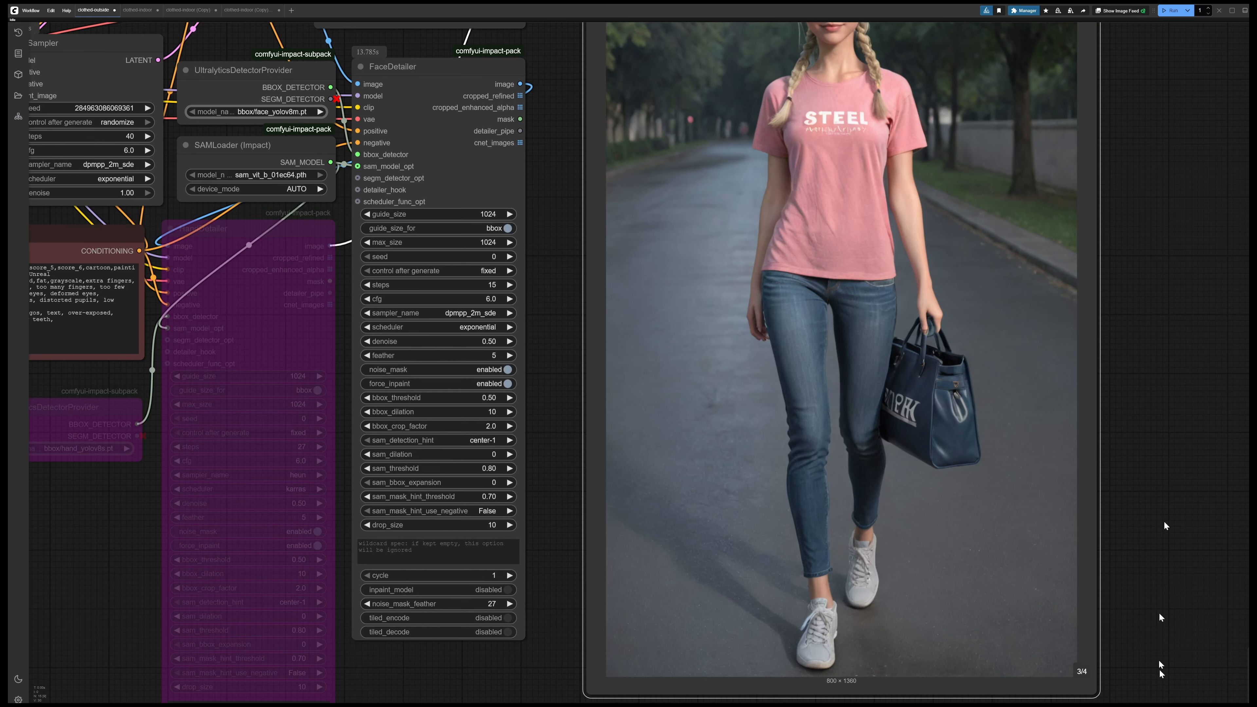
left_click(1087, 678)
left_click_drag(1126, 252, 1179, 494)
scroll(859, 236, "up", 4)
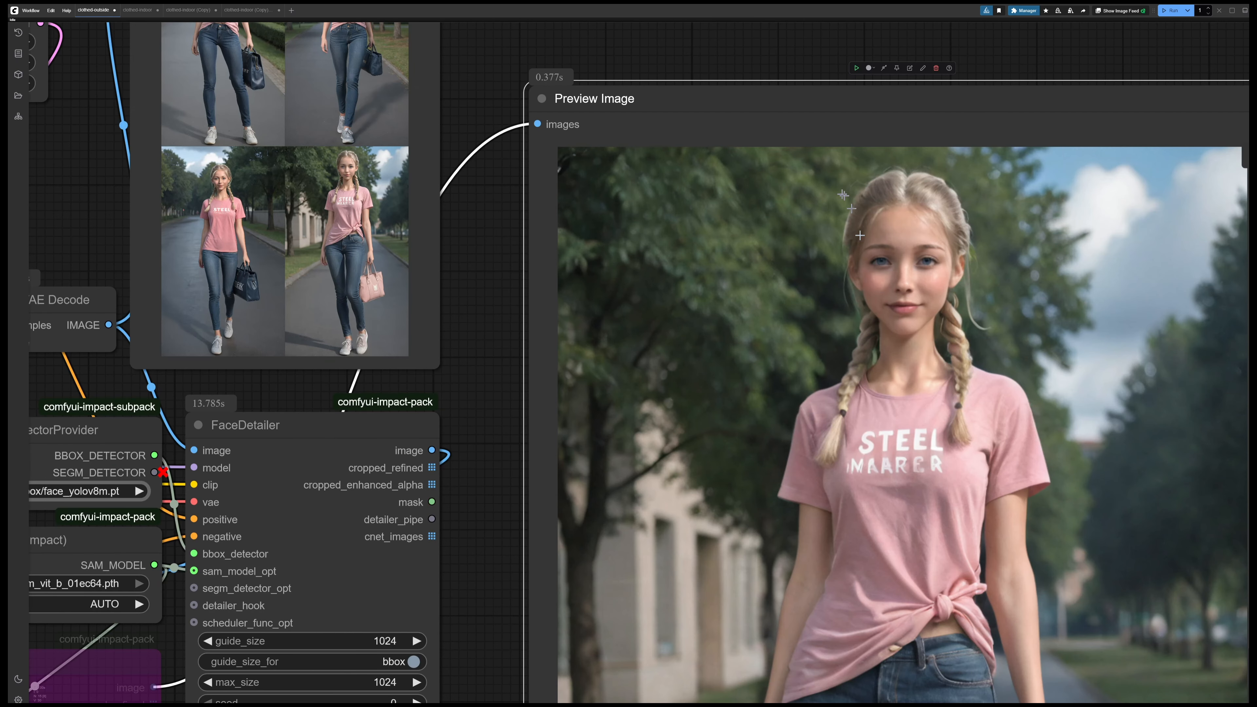
scroll(970, 364, "up", 4)
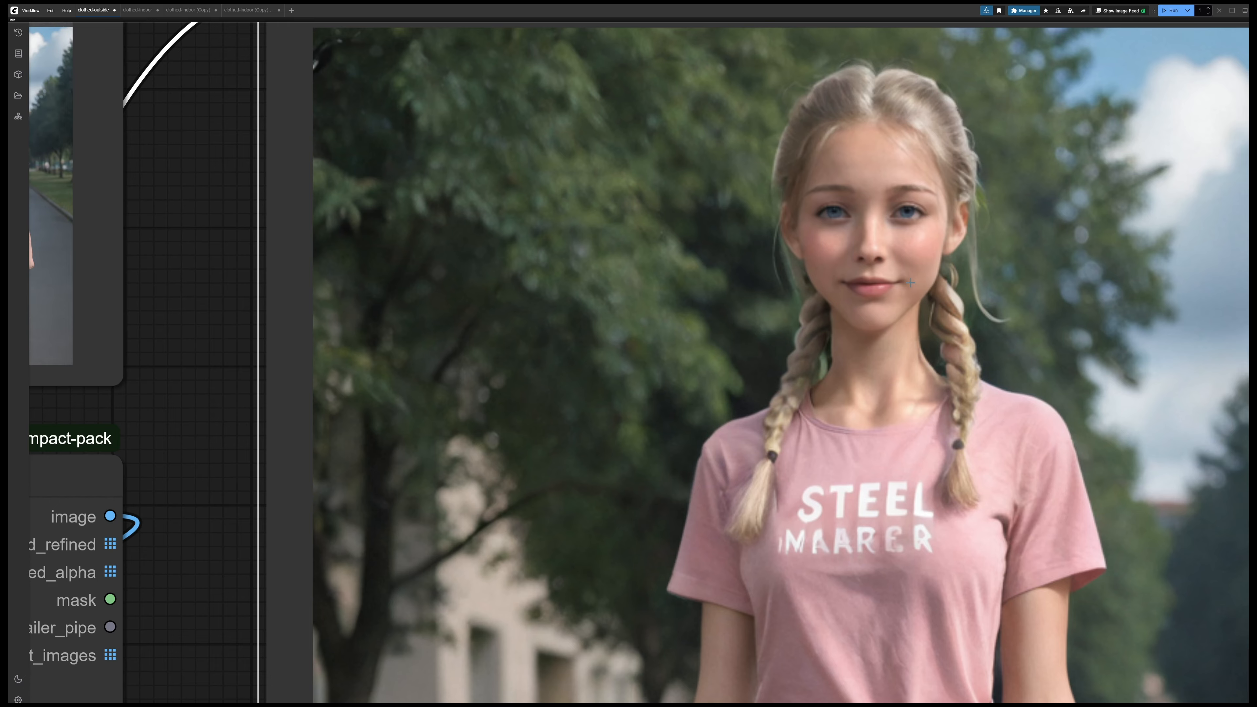
scroll(911, 282, "down", 7)
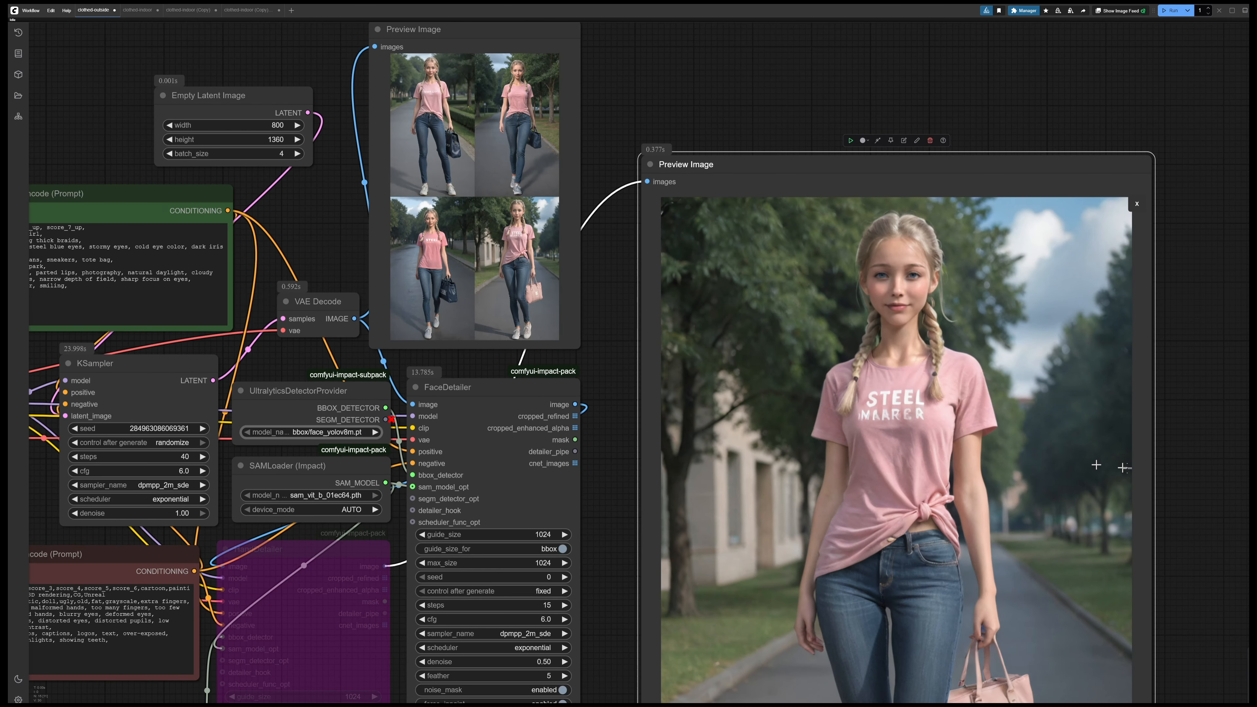
Return the FaceDetailer preview to its four-image grid and run the outdoor workflow for a new batch
left_click(1137, 203)
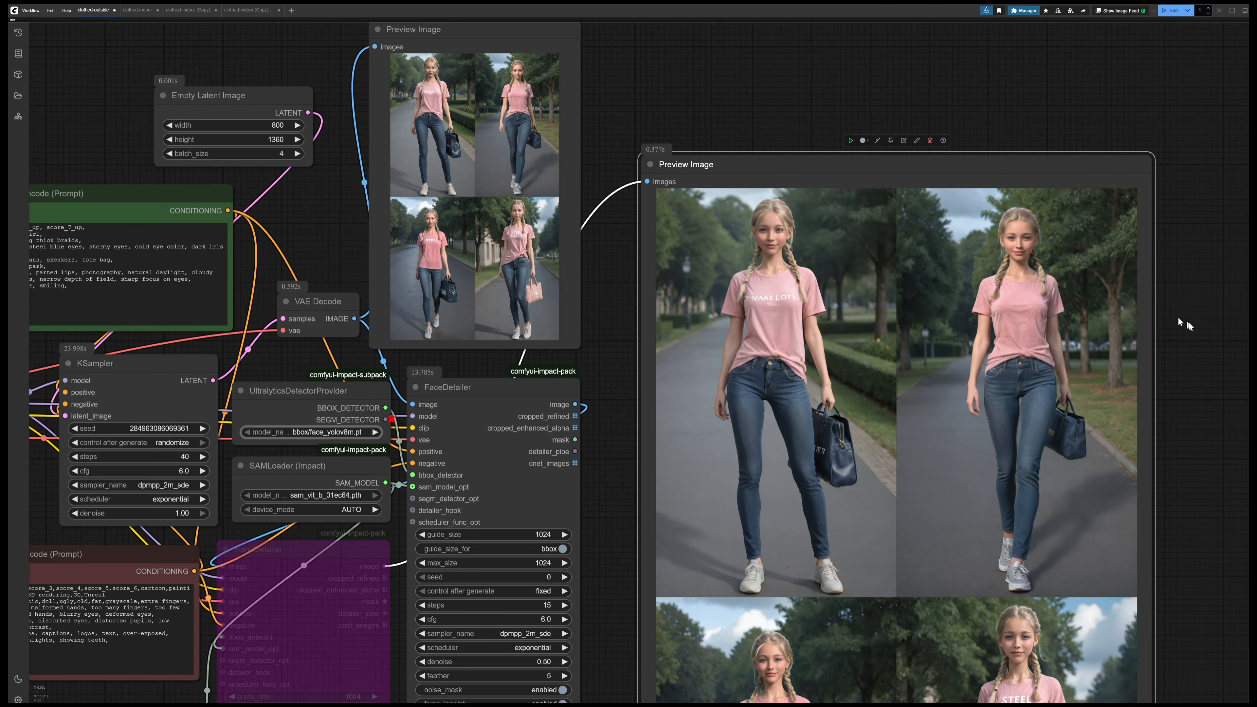
left_click_drag(1190, 327, 1161, 159)
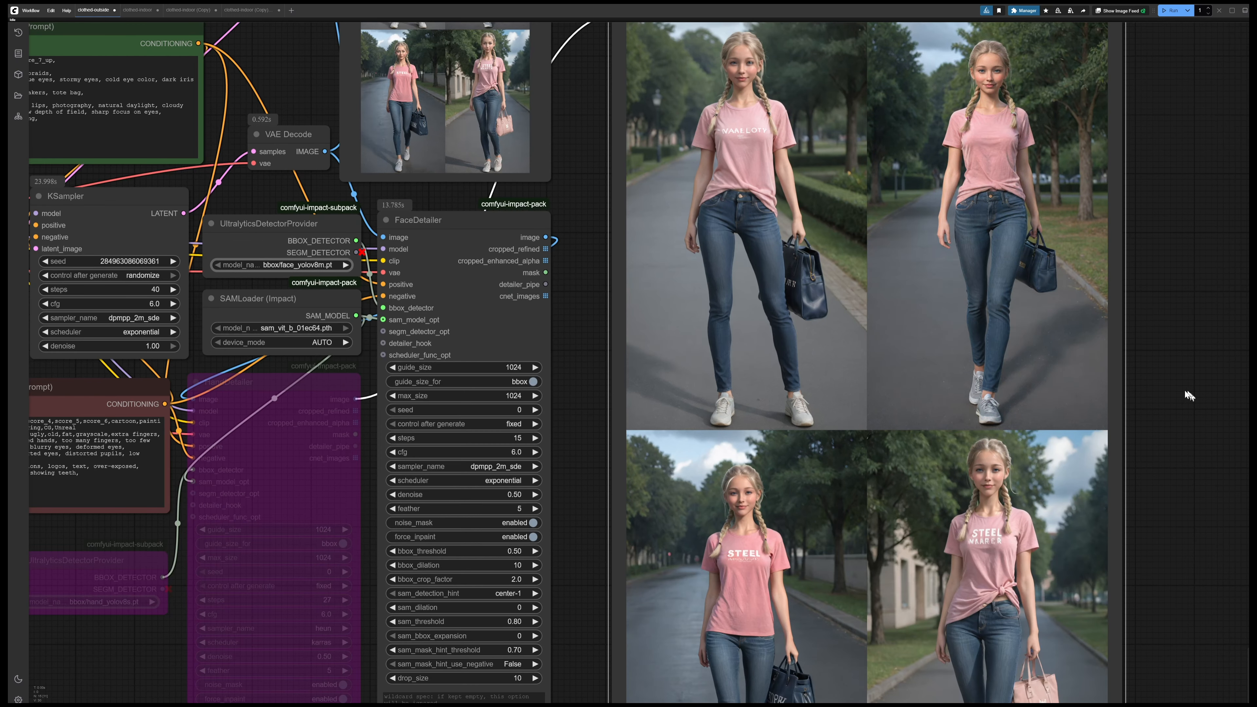
key("ctrl+Return")
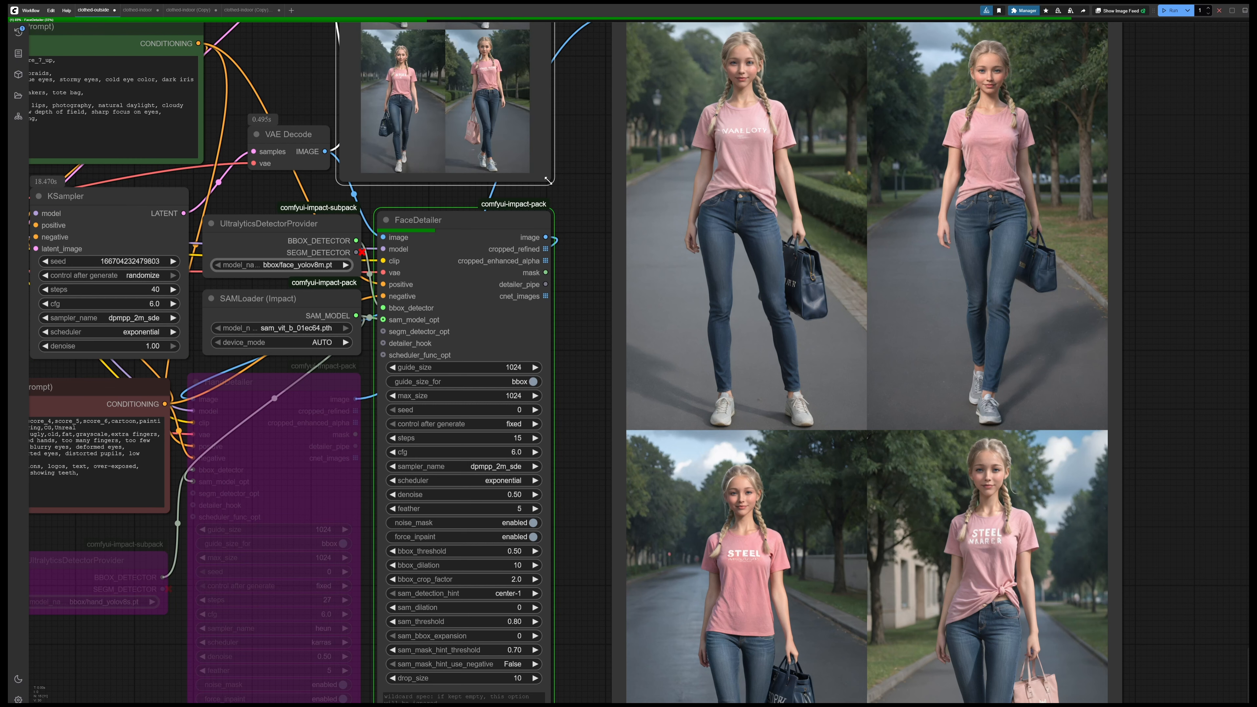
Enlarge the VAE Decode Preview Image node and examine the faces before detailing in the fourth and third images of the new batch
left_click_drag(549, 181, 920, 701)
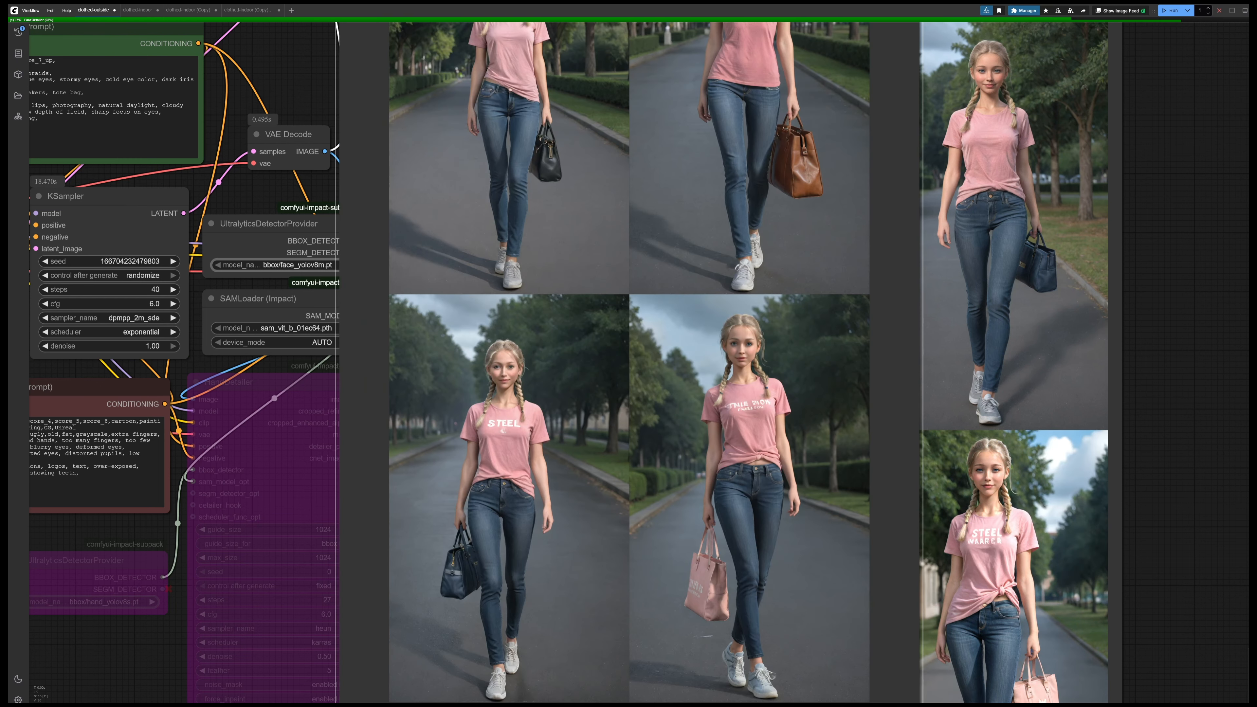
left_click(832, 570)
scroll(841, 579, "down", 7)
scroll(792, 292, "up", 11)
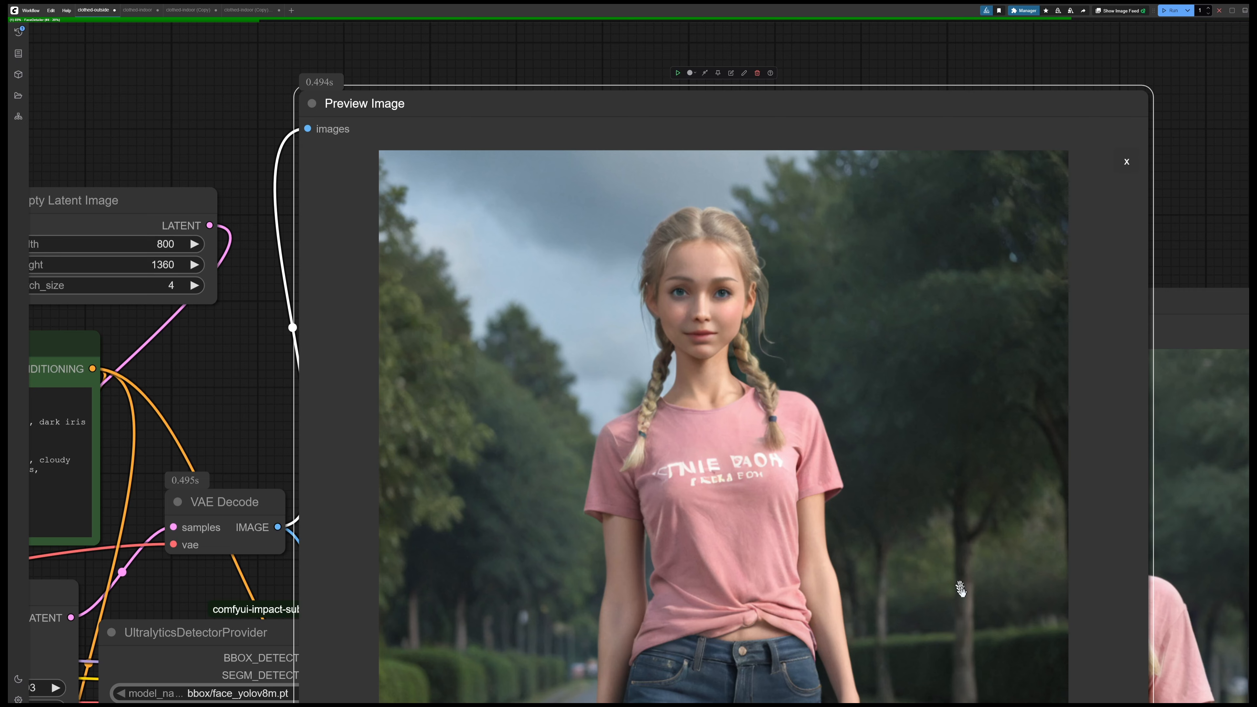
left_click_drag(961, 589, 907, 345)
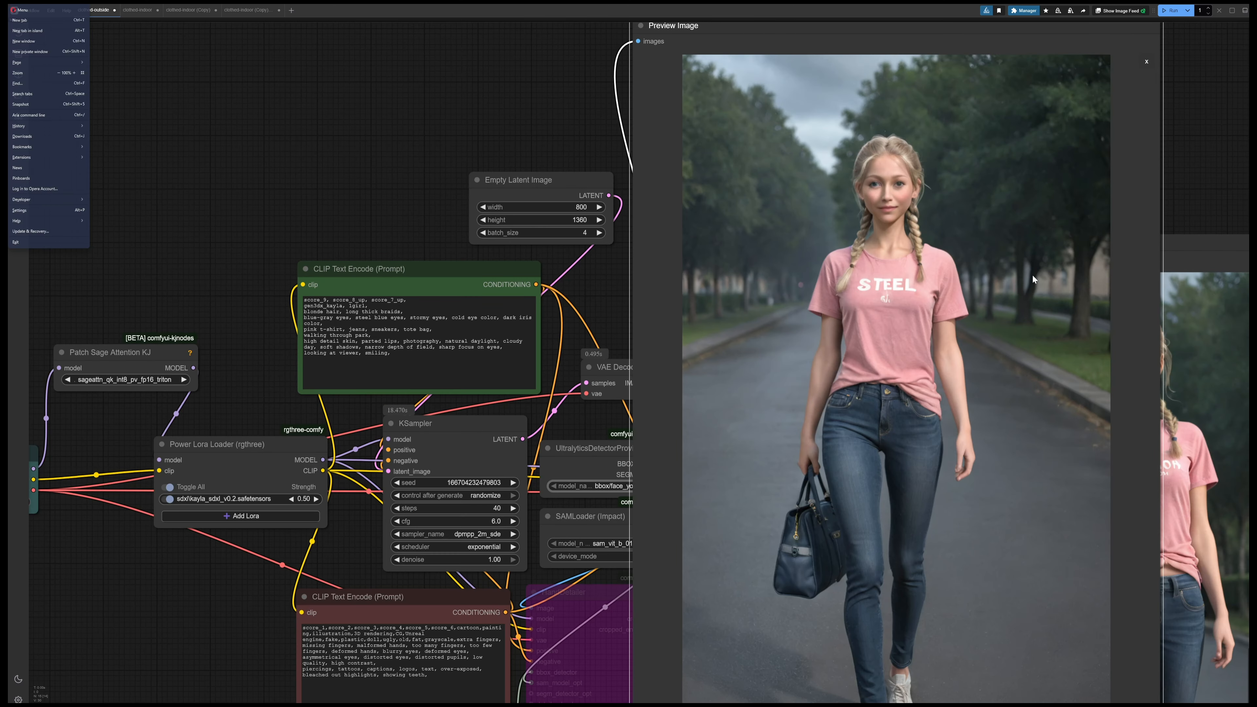
Shrink the VAE Decode preview showing image 3/4 and place it back between the Empty Latent Image and FaceDetailer previews
left_click(1181, 197)
left_click_drag(1181, 197, 936, 147)
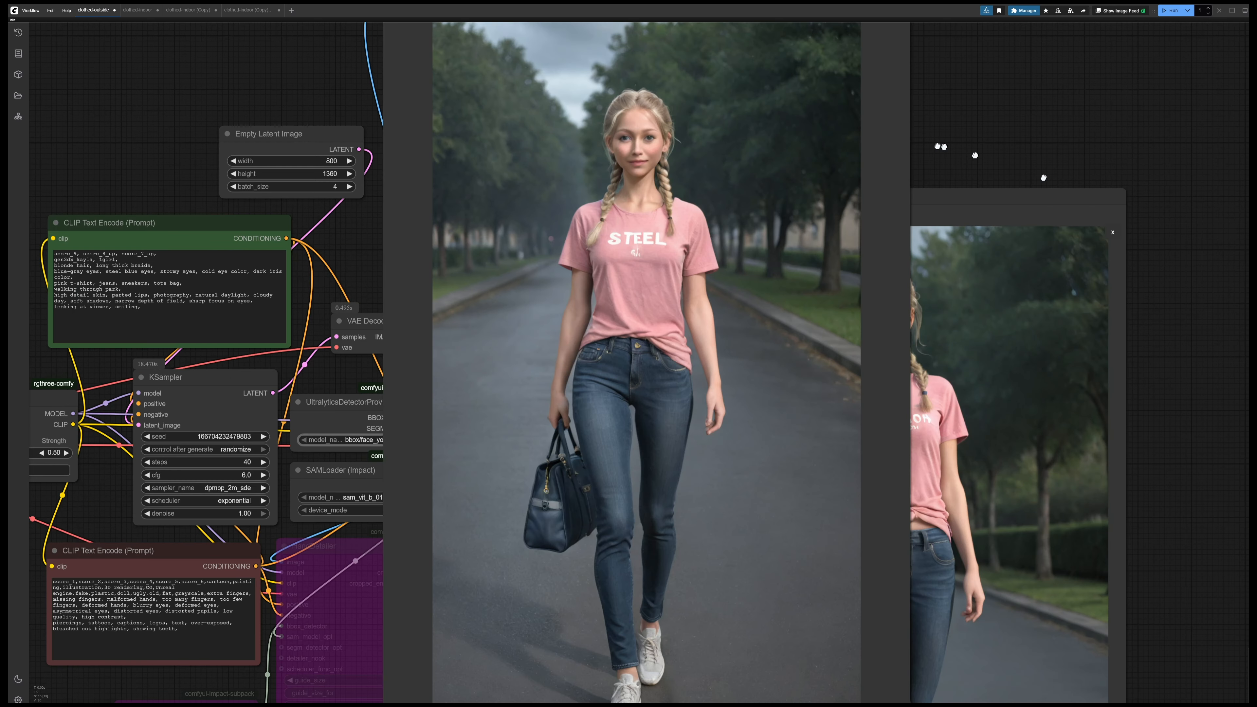
scroll(948, 672, "down", 3)
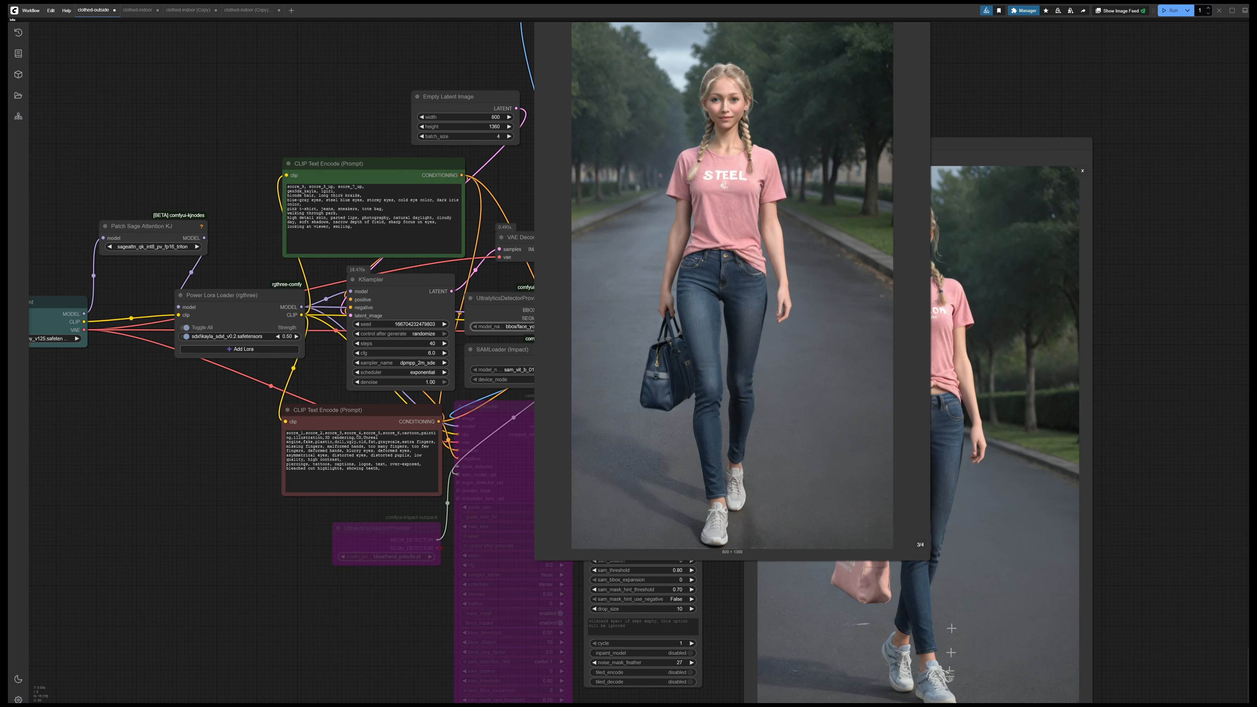
left_click(928, 560)
left_click_drag(928, 560, 691, 195)
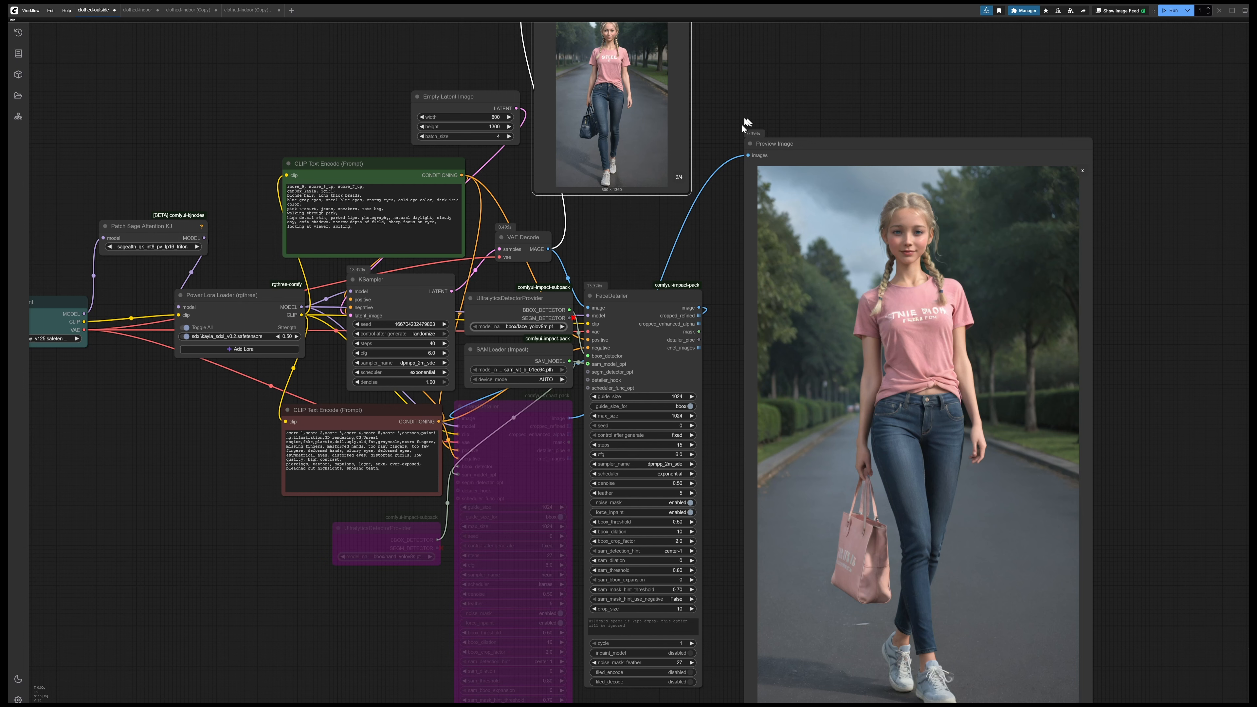
left_click_drag(745, 122, 802, 351)
left_click_drag(672, 206, 702, 280)
left_click_drag(894, 290, 696, 103)
left_click_drag(800, 232, 746, 210)
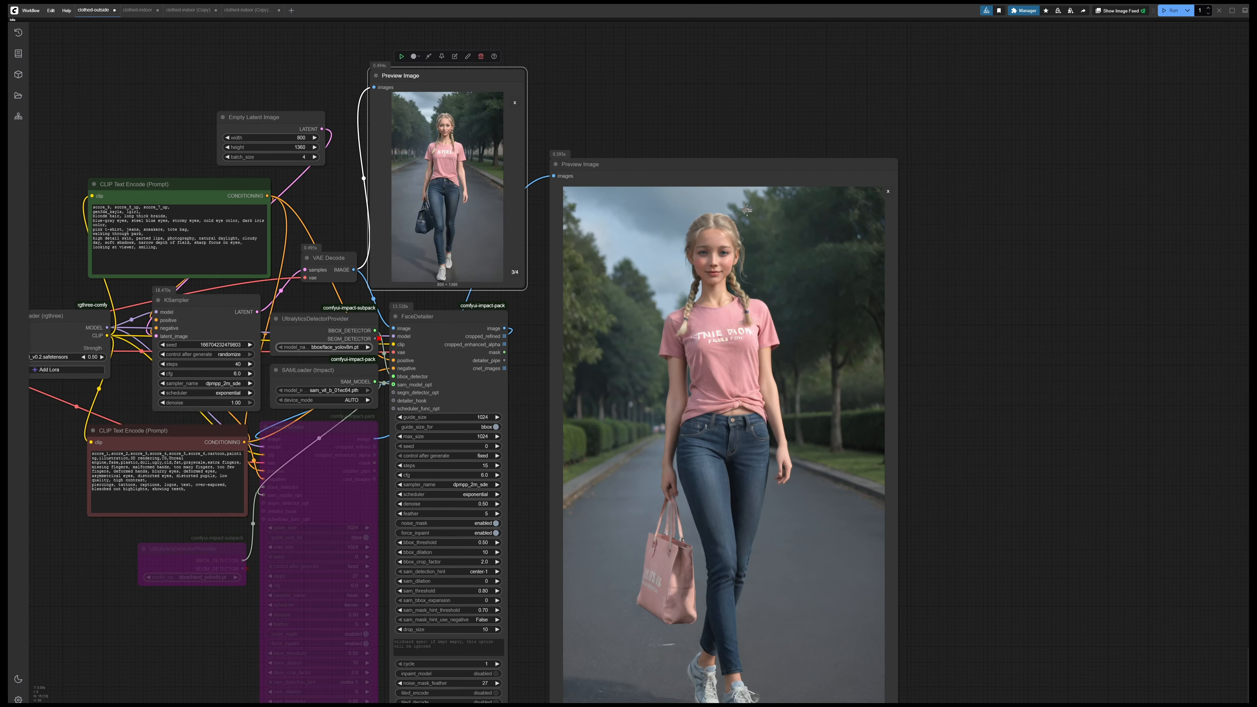
Examine the detailed face in the fourth image of the new batch in the FaceDetailer preview
left_click_drag(943, 390, 953, 342)
scroll(740, 230, "up", 1)
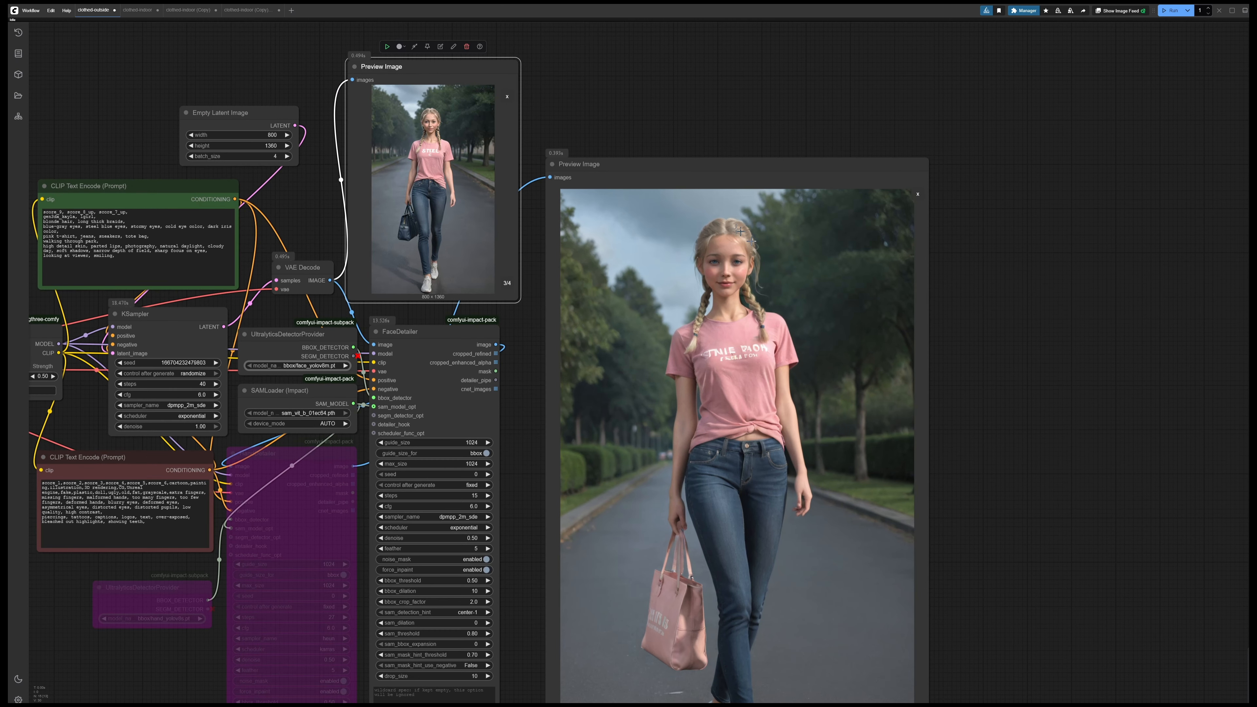
scroll(739, 230, "up", 10)
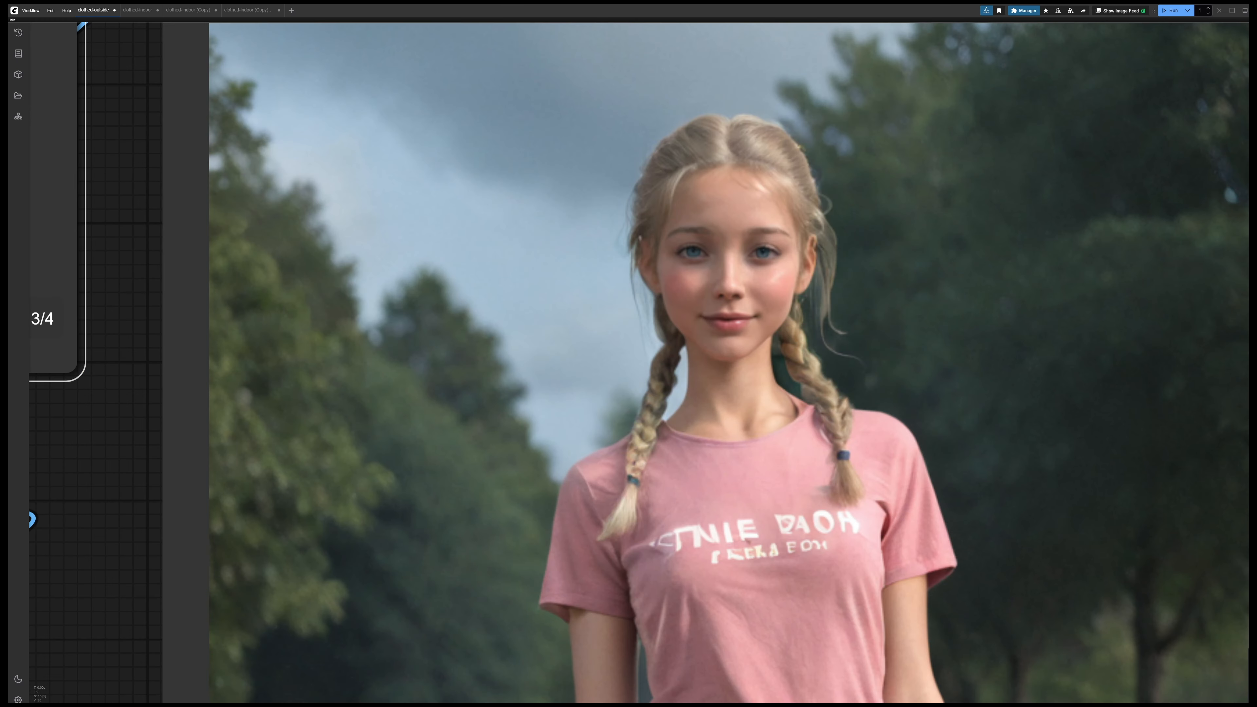
scroll(794, 276, "down", 2)
scroll(798, 272, "up", 2)
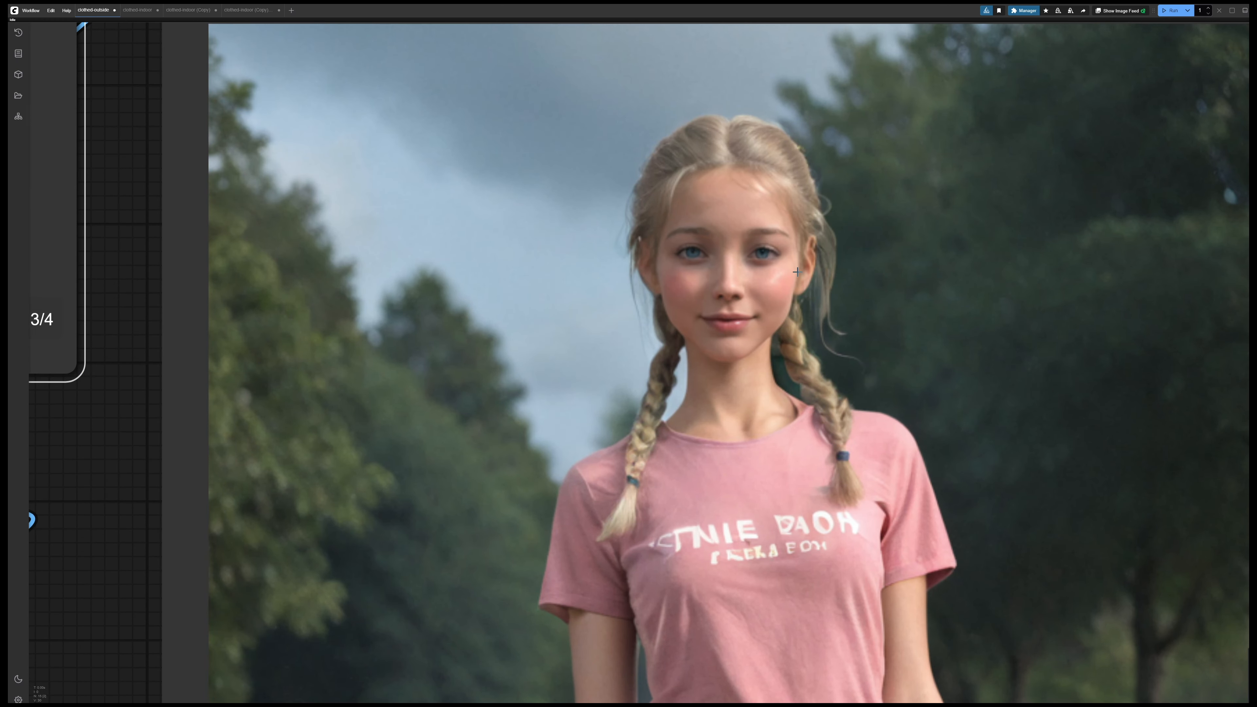
scroll(797, 271, "down", 10)
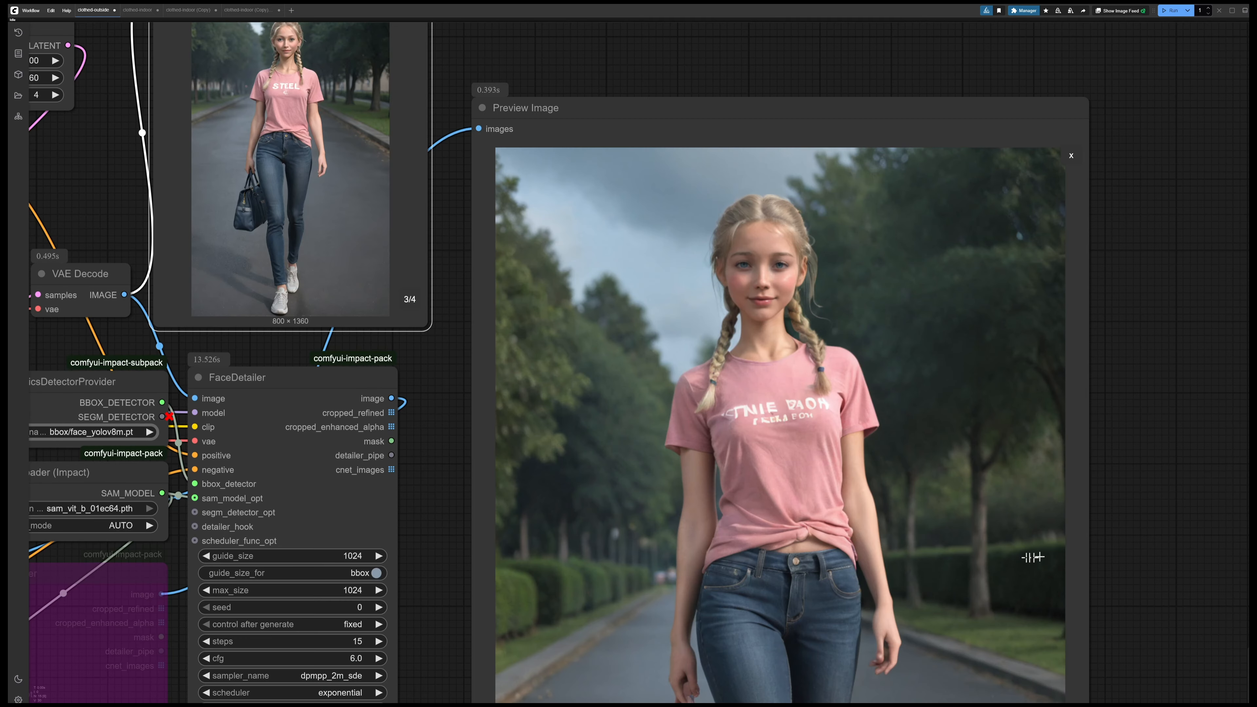
Page the FaceDetailer preview to the first image of the new batch and examine its detailed face up close
scroll(915, 316, "up", 1)
scroll(915, 316, "up", 8)
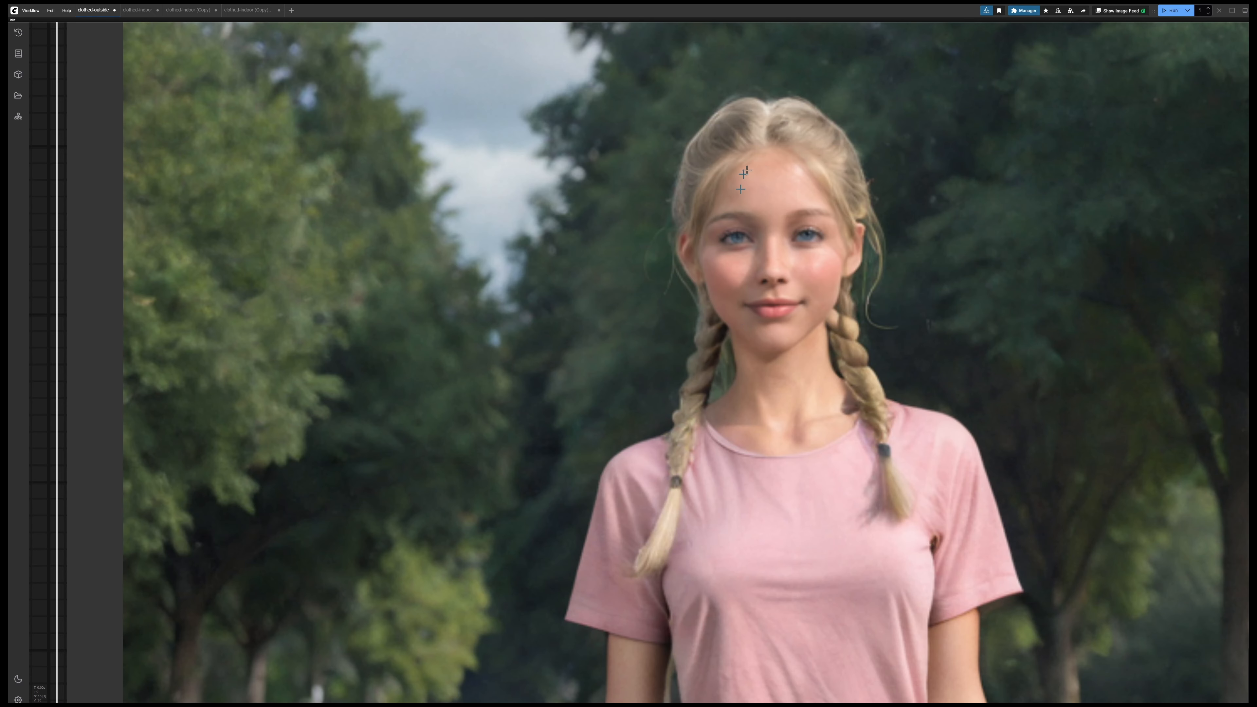
scroll(744, 173, "down", 9)
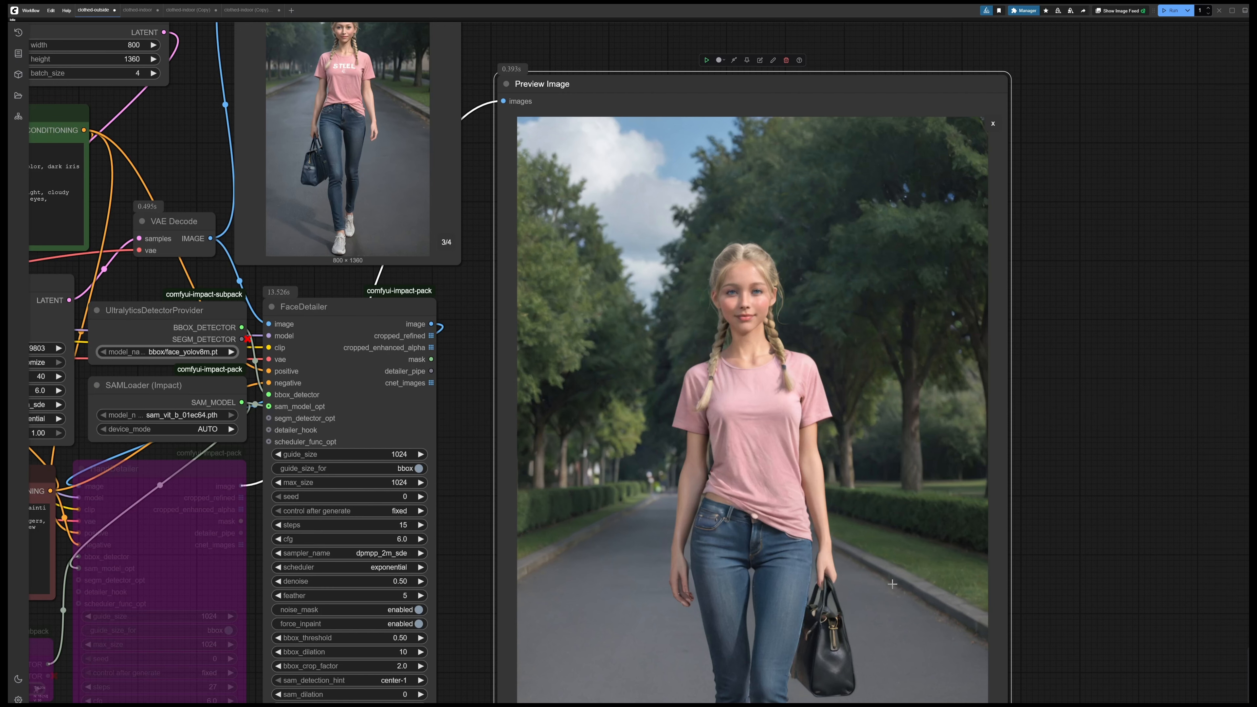
Page the FaceDetailer preview to image 3/4 of the new batch and examine its detailed face up close
scroll(893, 585, "down", 5)
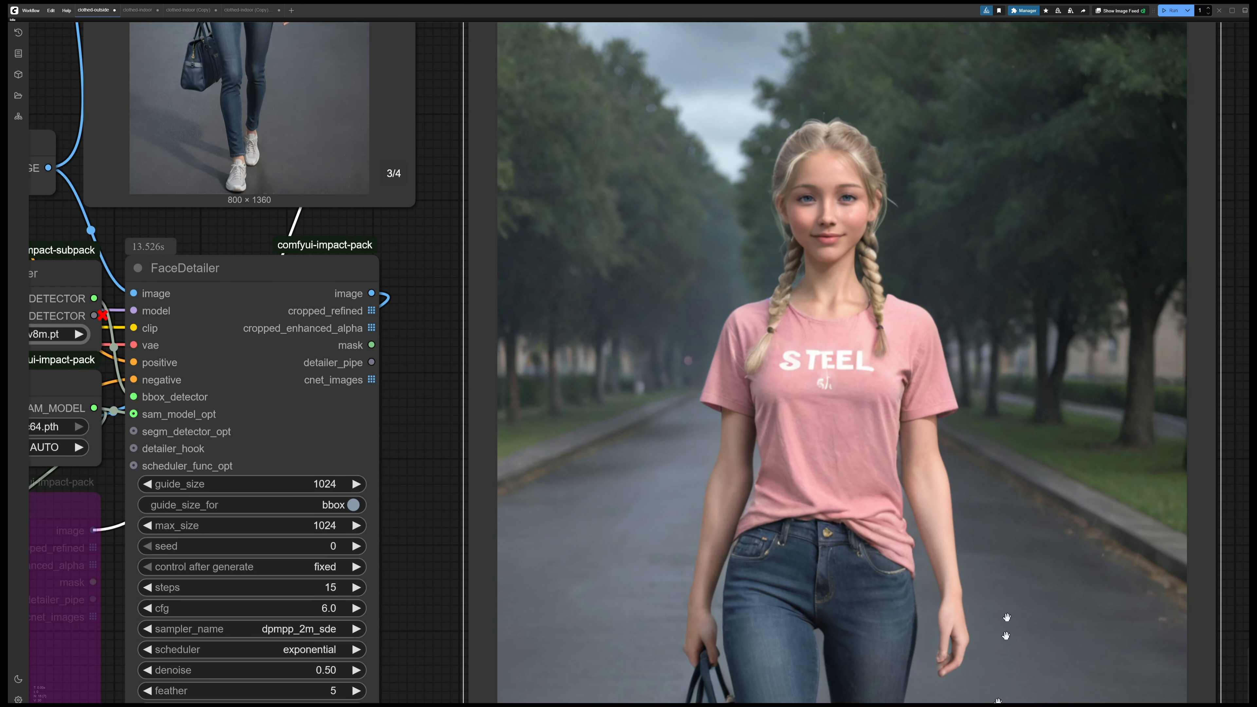
scroll(867, 233, "up", 5)
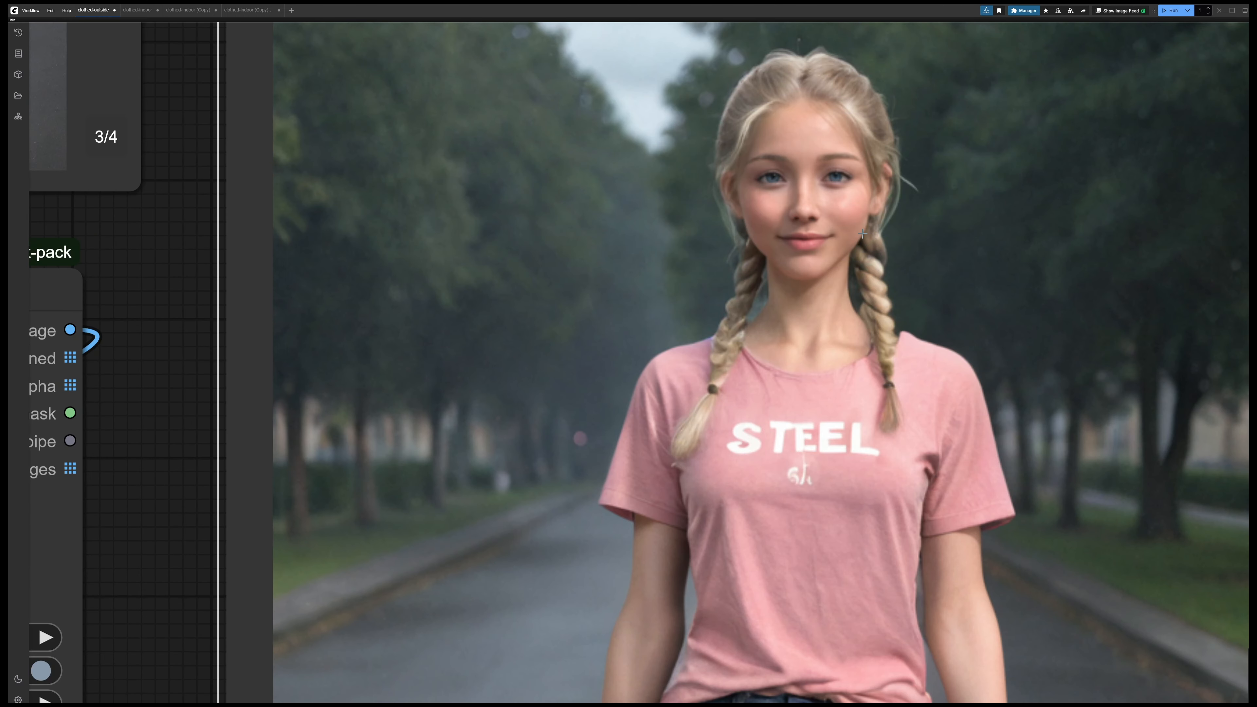
scroll(863, 233, "up", 3)
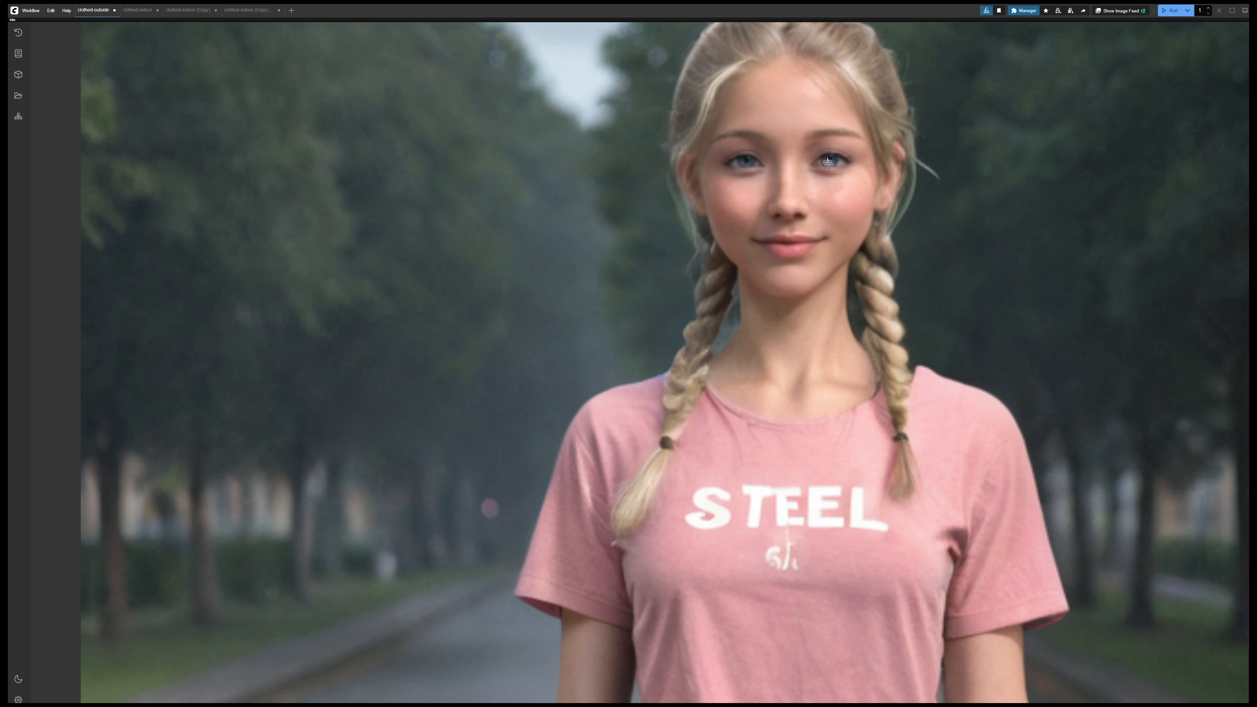
scroll(935, 265, "down", 4)
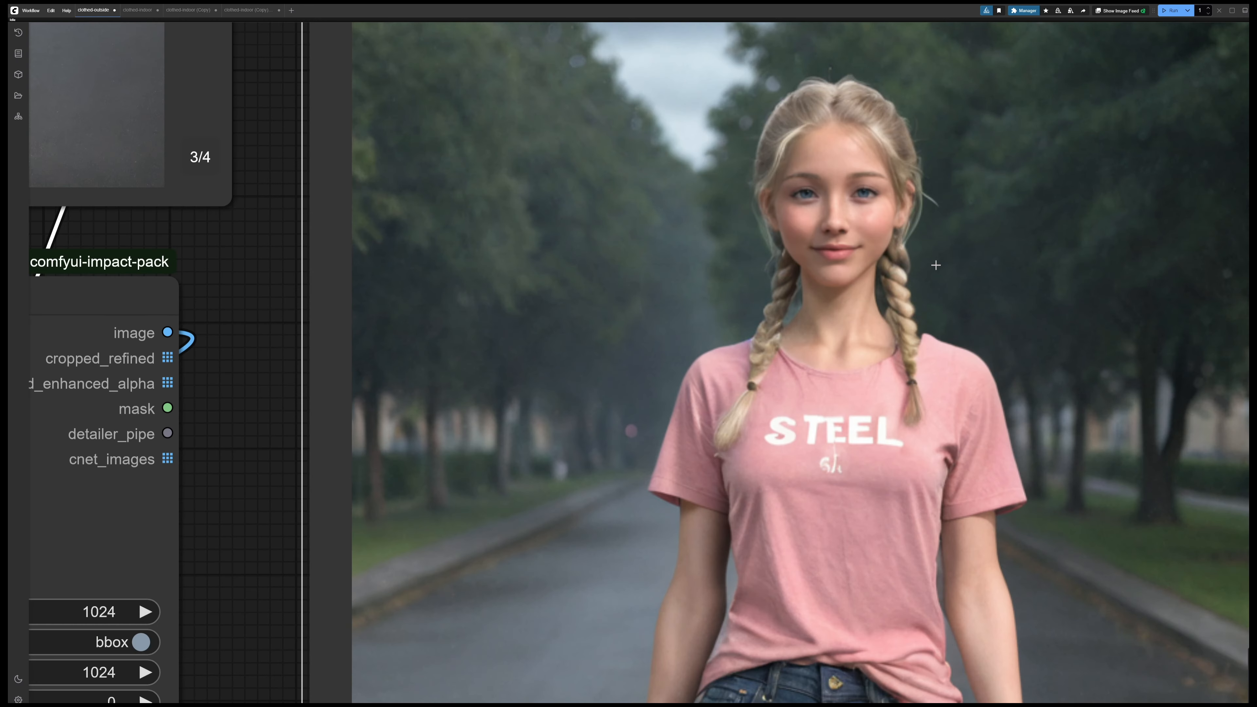
scroll(936, 264, "down", 5)
key("alt")
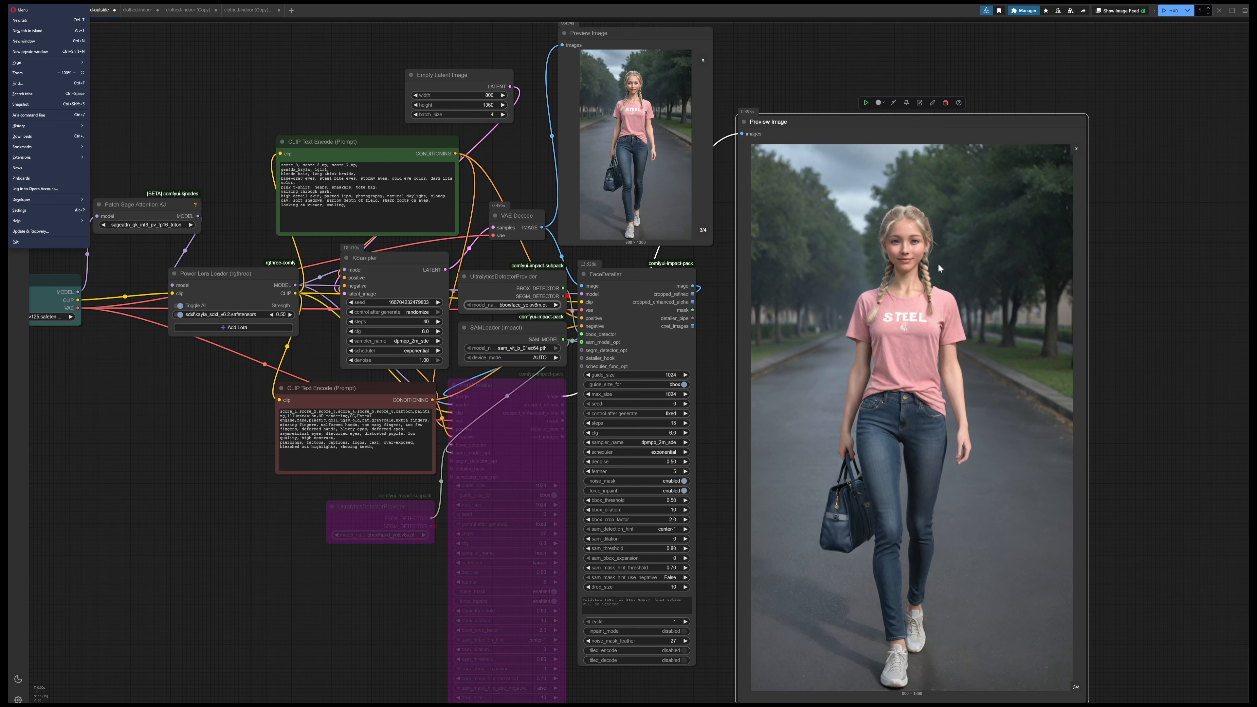
left_click(1128, 348)
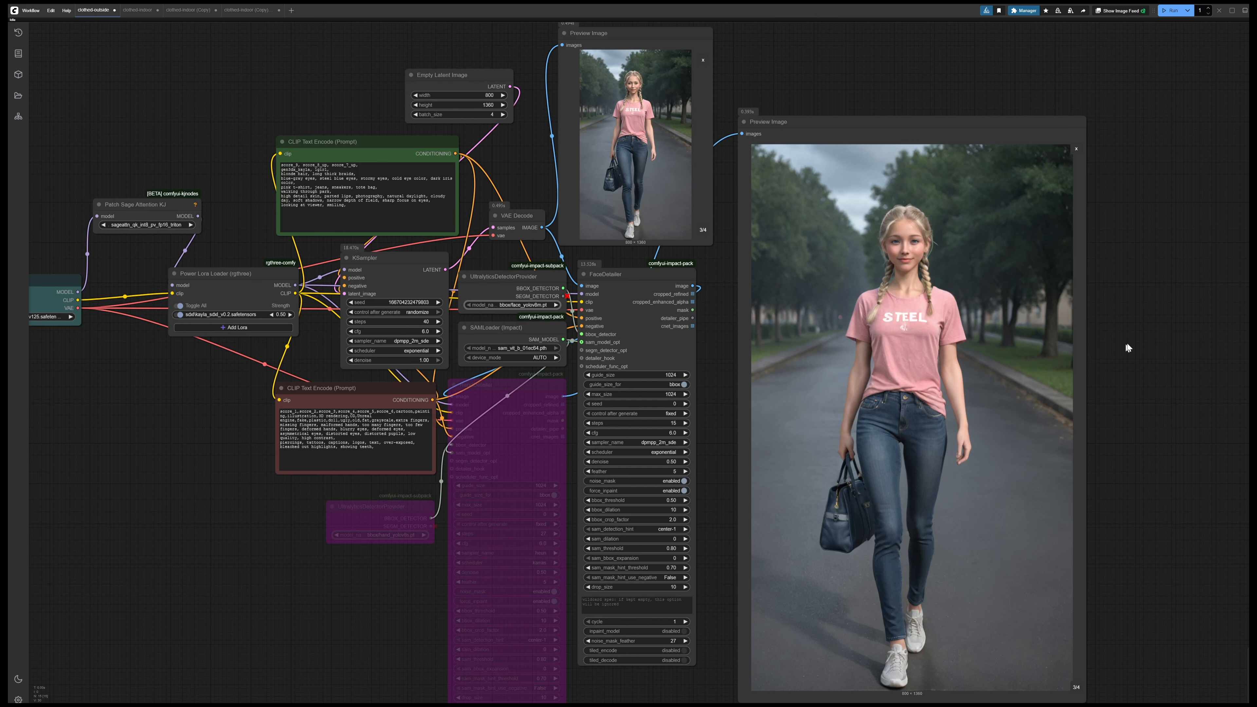
Examine the hands and the handbag in image 3/4 of the FaceDetailer preview up close
left_click_drag(1127, 343, 1080, 384)
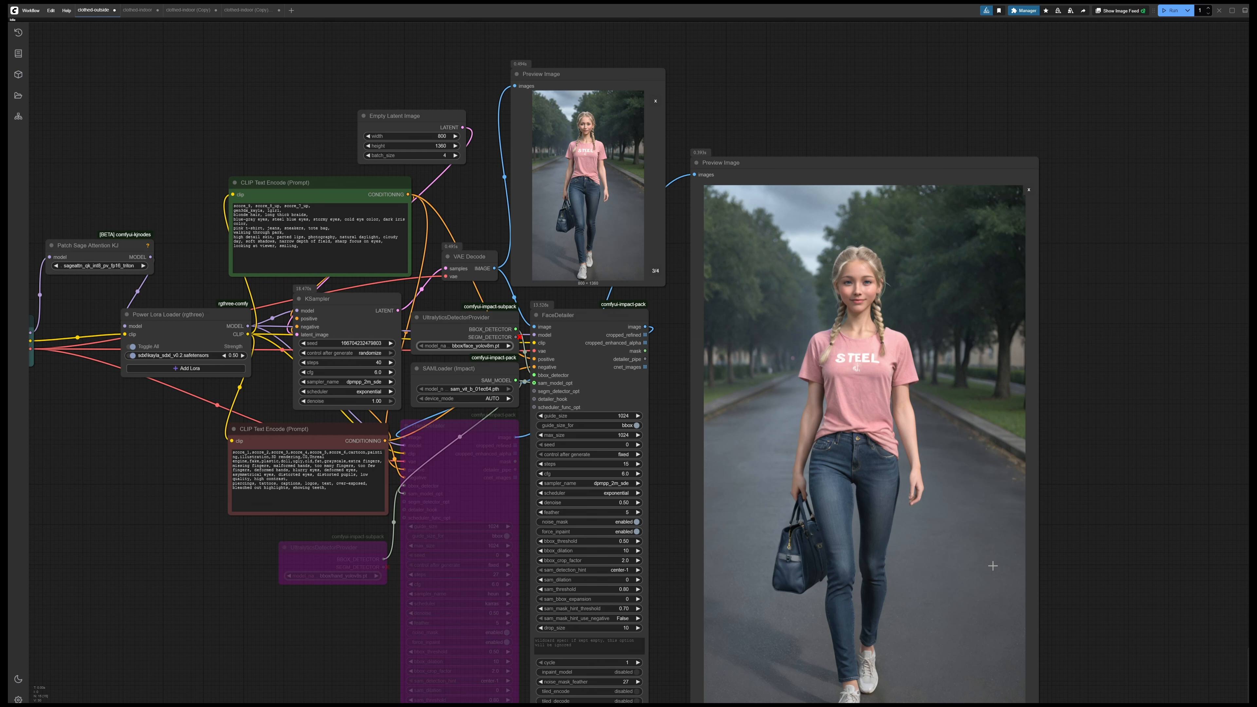
scroll(1064, 619, "down", 3)
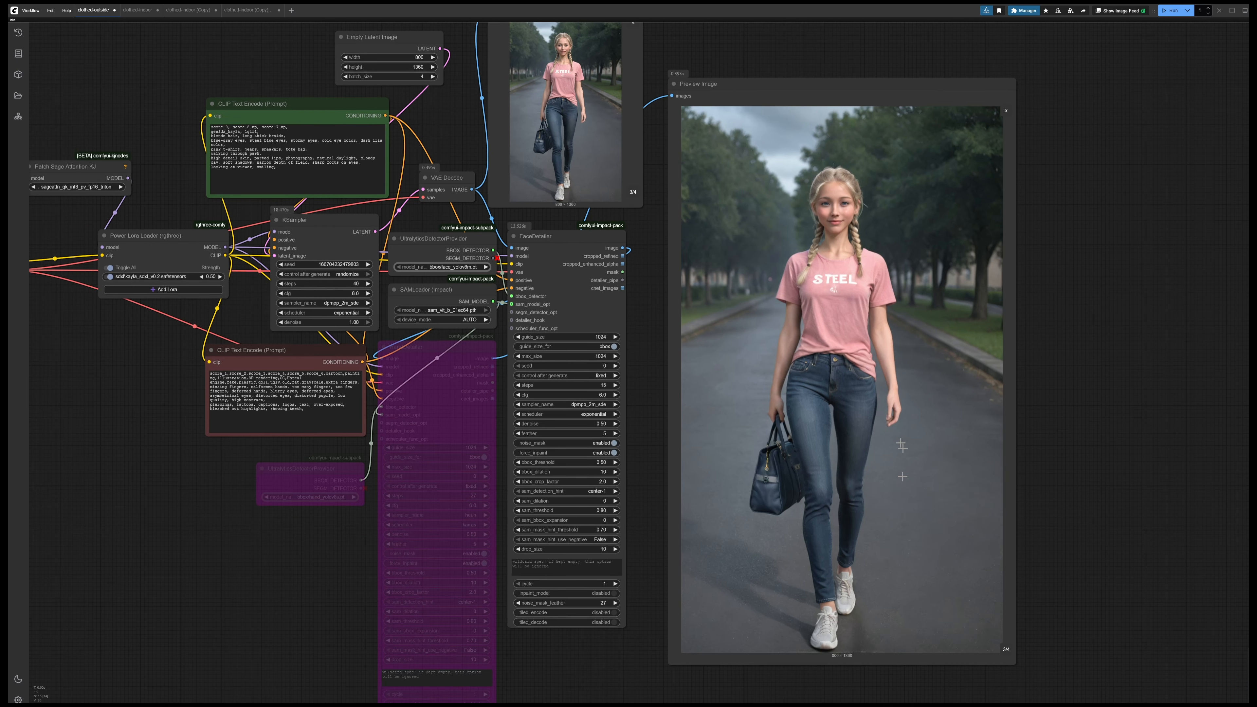
scroll(902, 446, "up", 2)
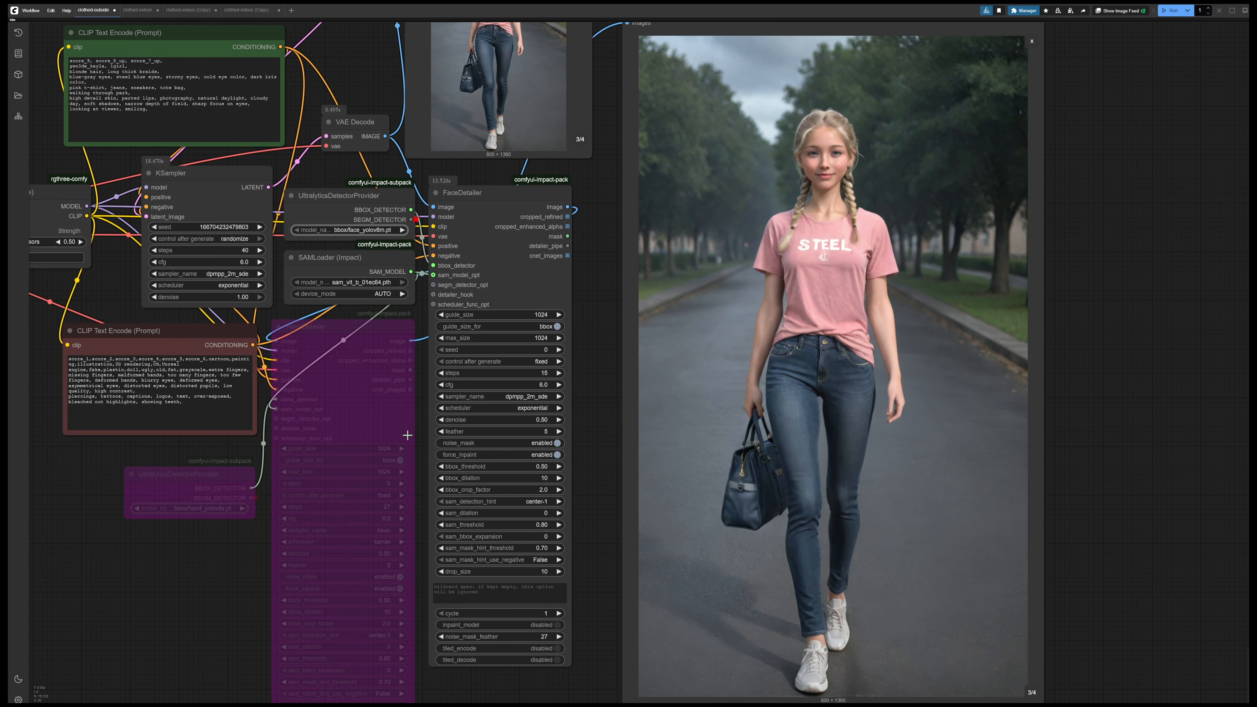
scroll(886, 369, "up", 8)
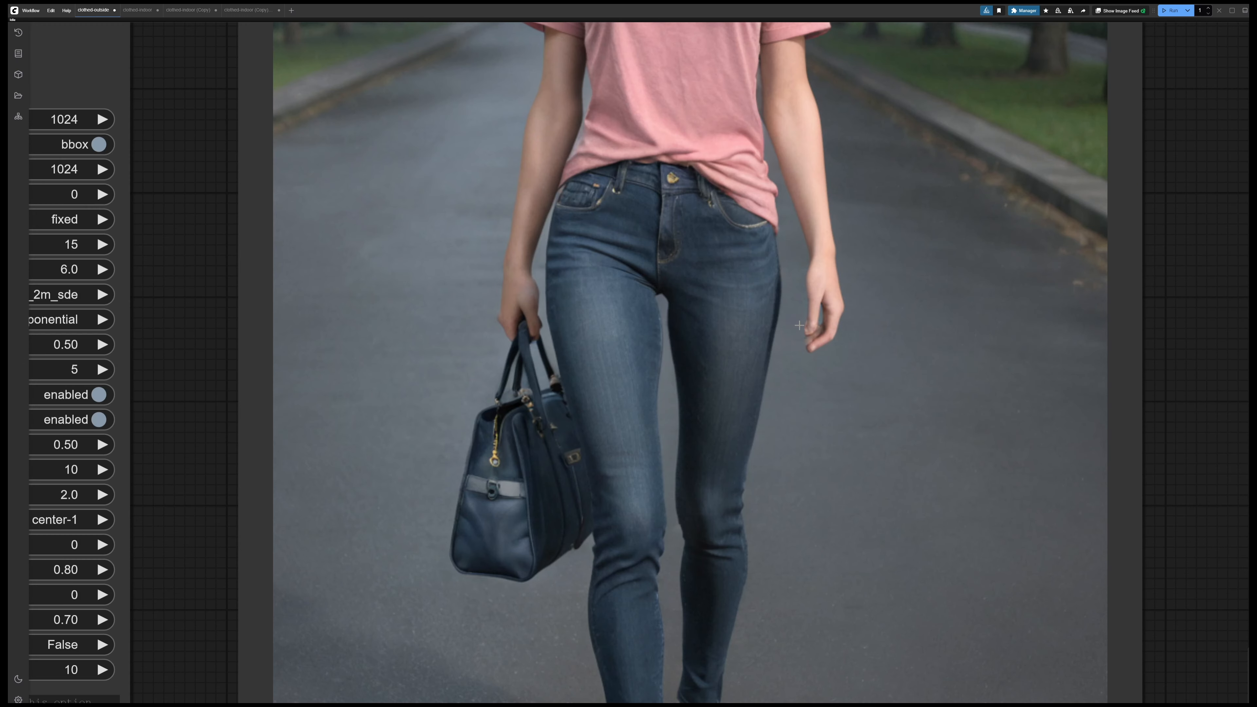
Examine the hands and the handbag in image 1/4 of the FaceDetailer preview up close and page to image 2/4
scroll(799, 326, "down", 5)
scroll(885, 584, "down", 2)
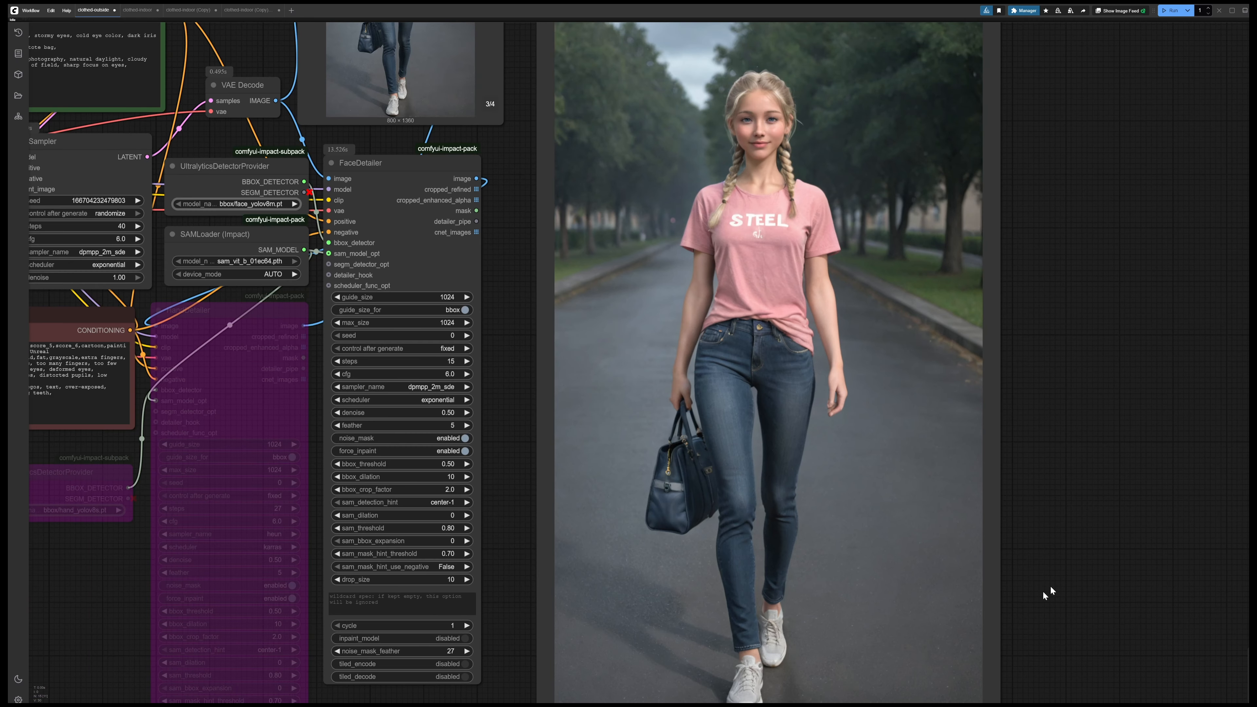
scroll(817, 470, "up", 7)
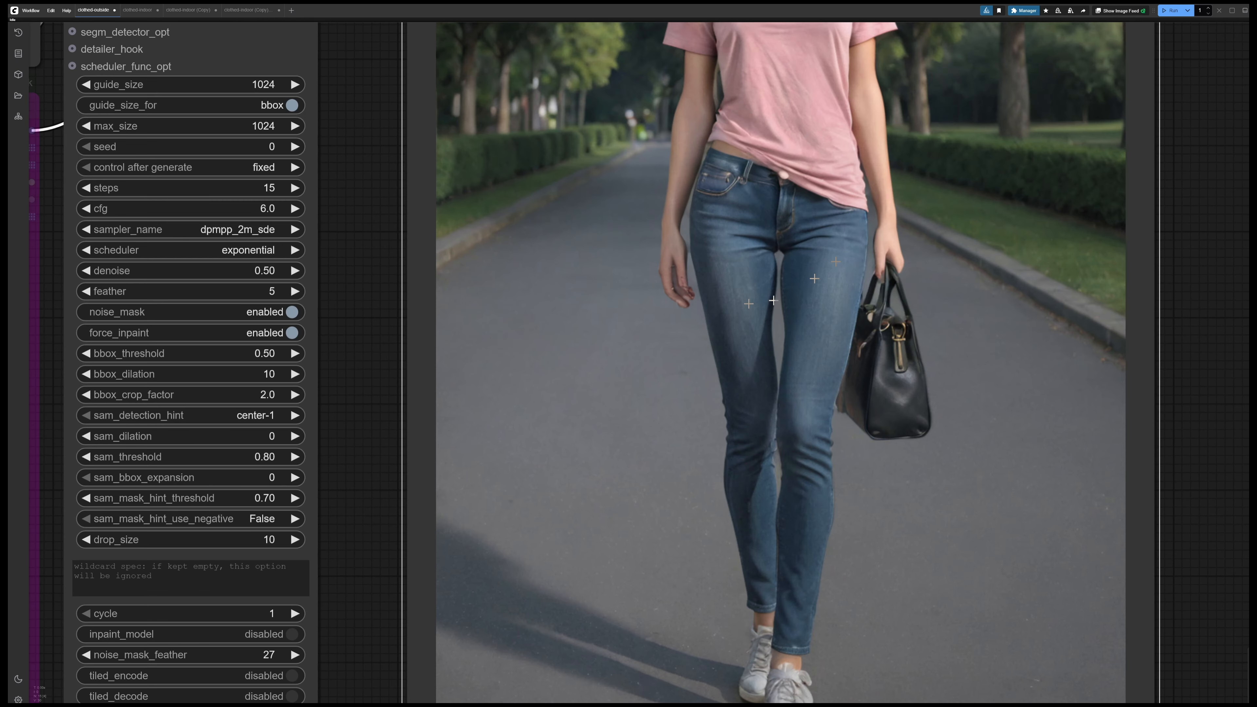
scroll(683, 292, "up", 4)
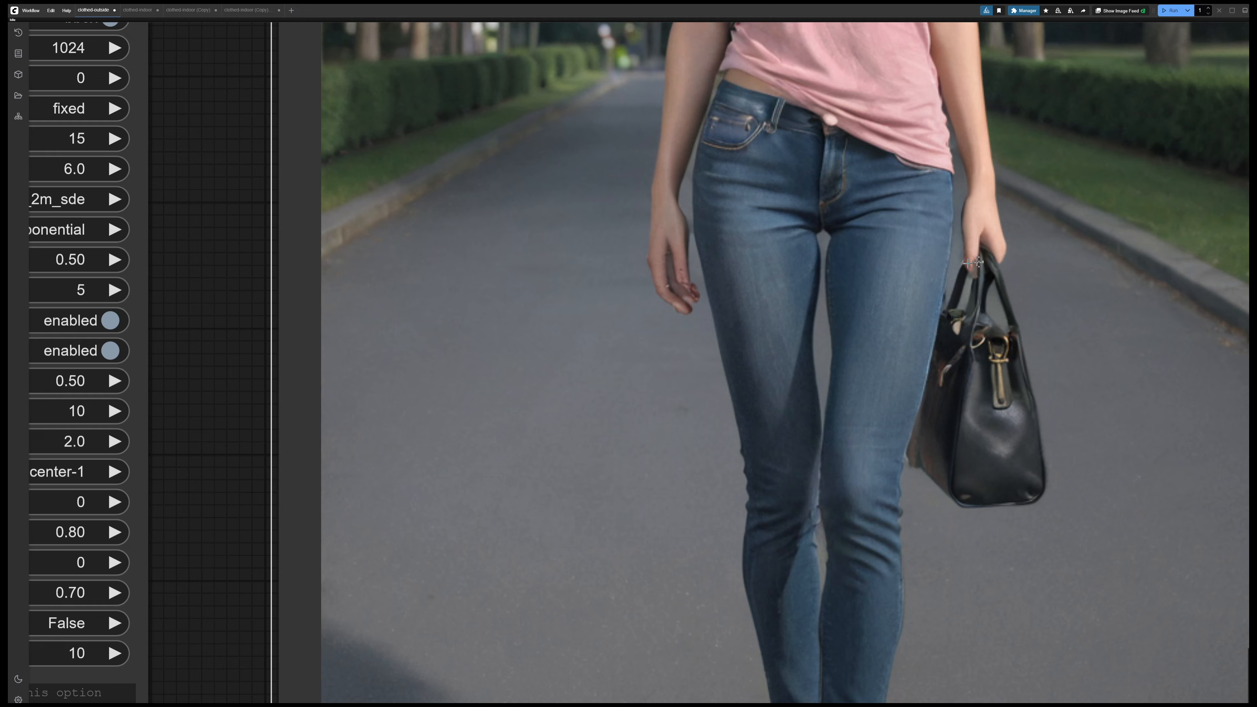
scroll(700, 428, "down", 5)
left_click_drag(701, 429, 499, 331)
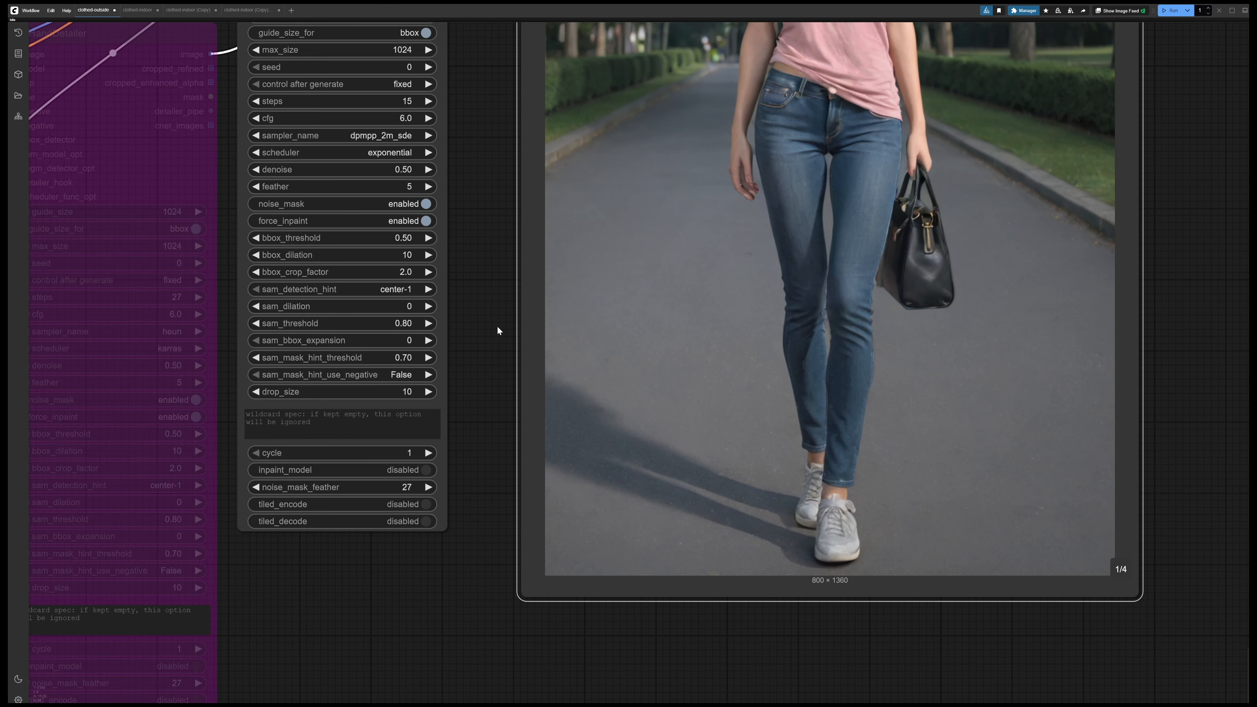
left_click(1118, 570)
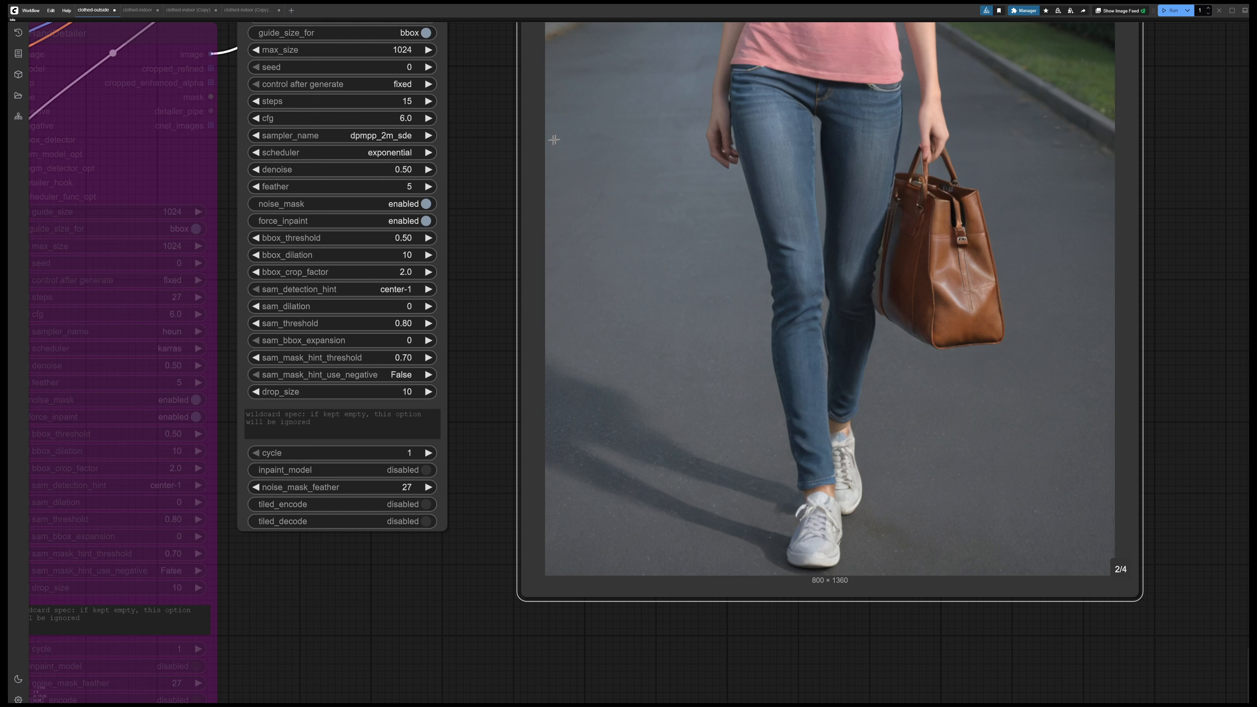
Turn off bypass on the HandDetailer node and on the UltralyticsDetectorProvider that loads the bbox/hand_yolov8s.pt model
scroll(554, 140, "down", 3)
left_click_drag(478, 53, 778, 179)
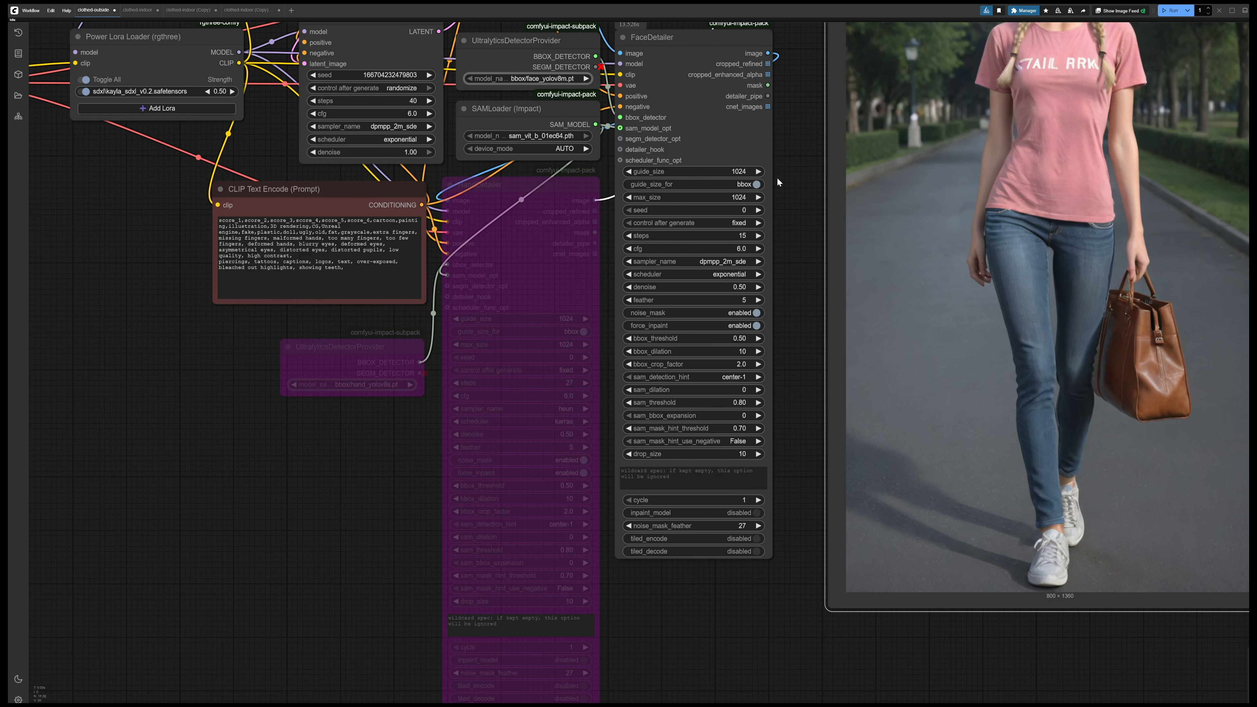
left_click_drag(782, 116, 824, 342)
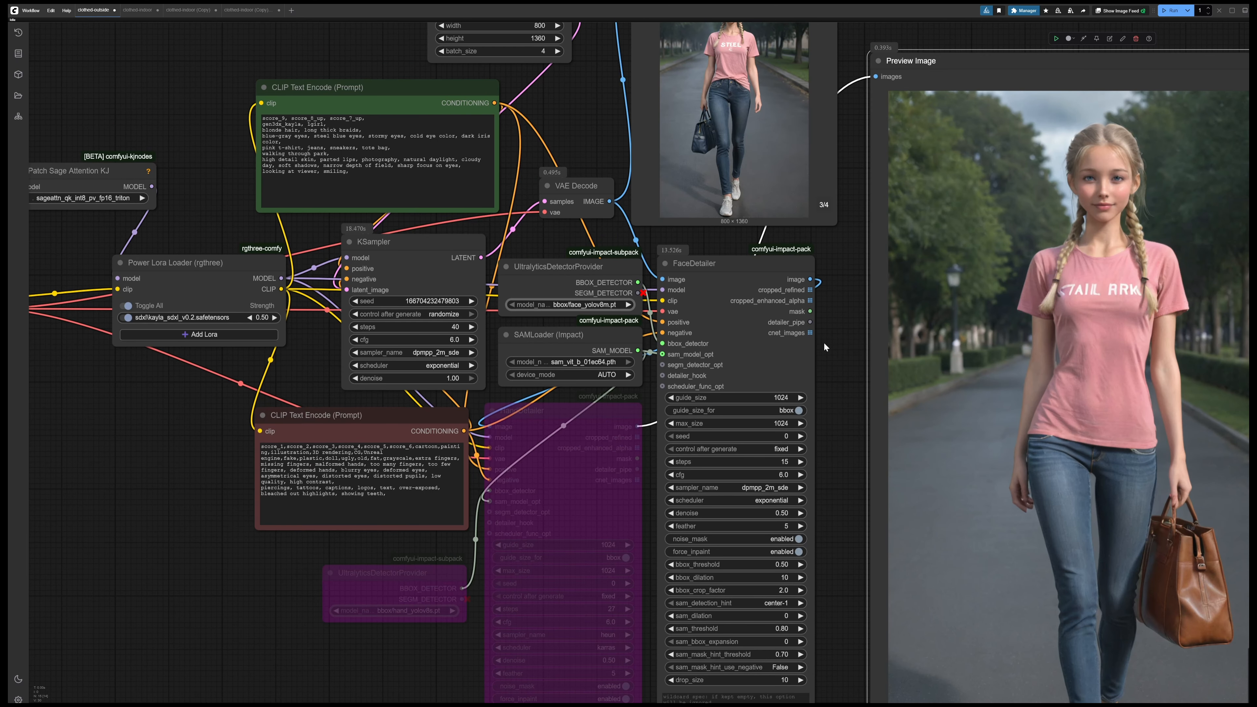
left_click(568, 407)
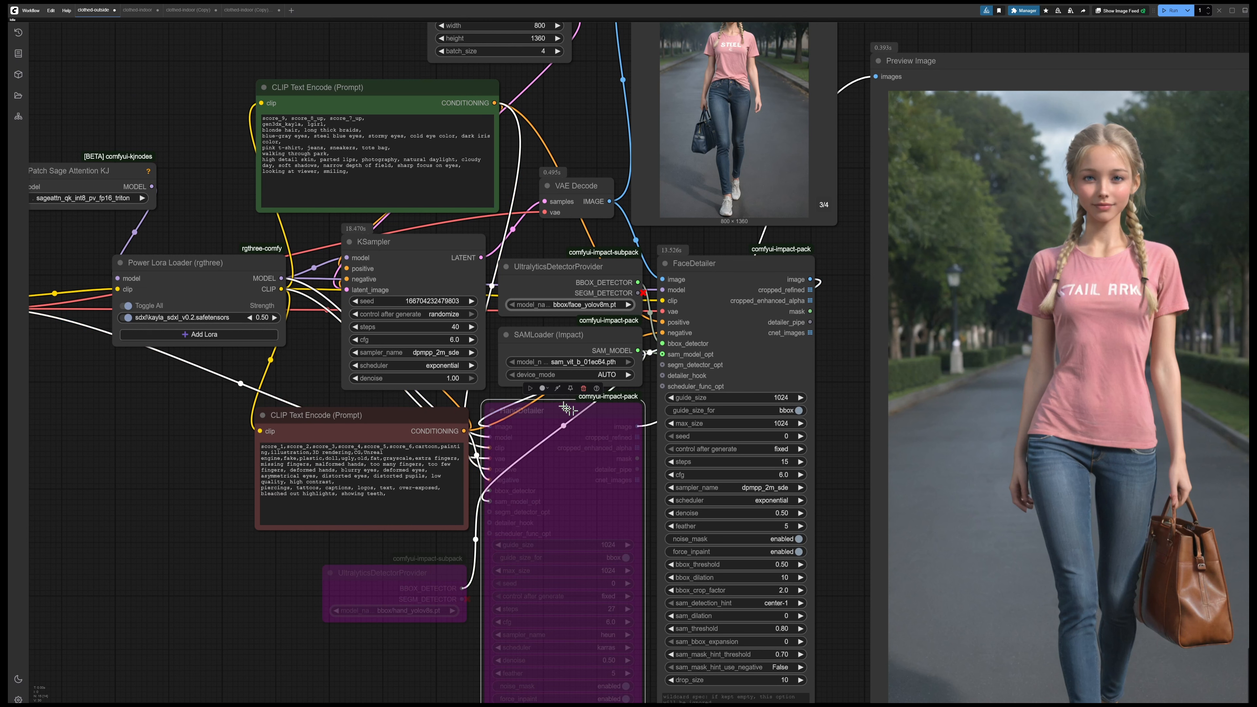
left_click(557, 388)
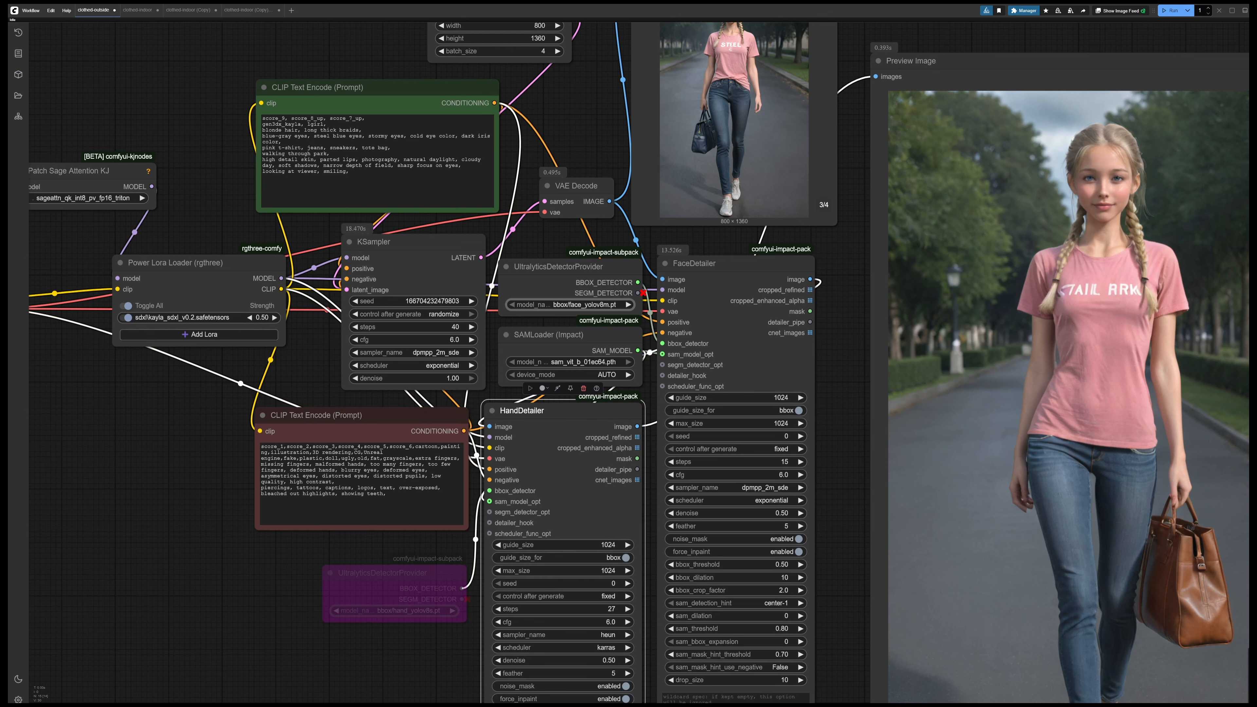
left_click(385, 572)
left_click(388, 551)
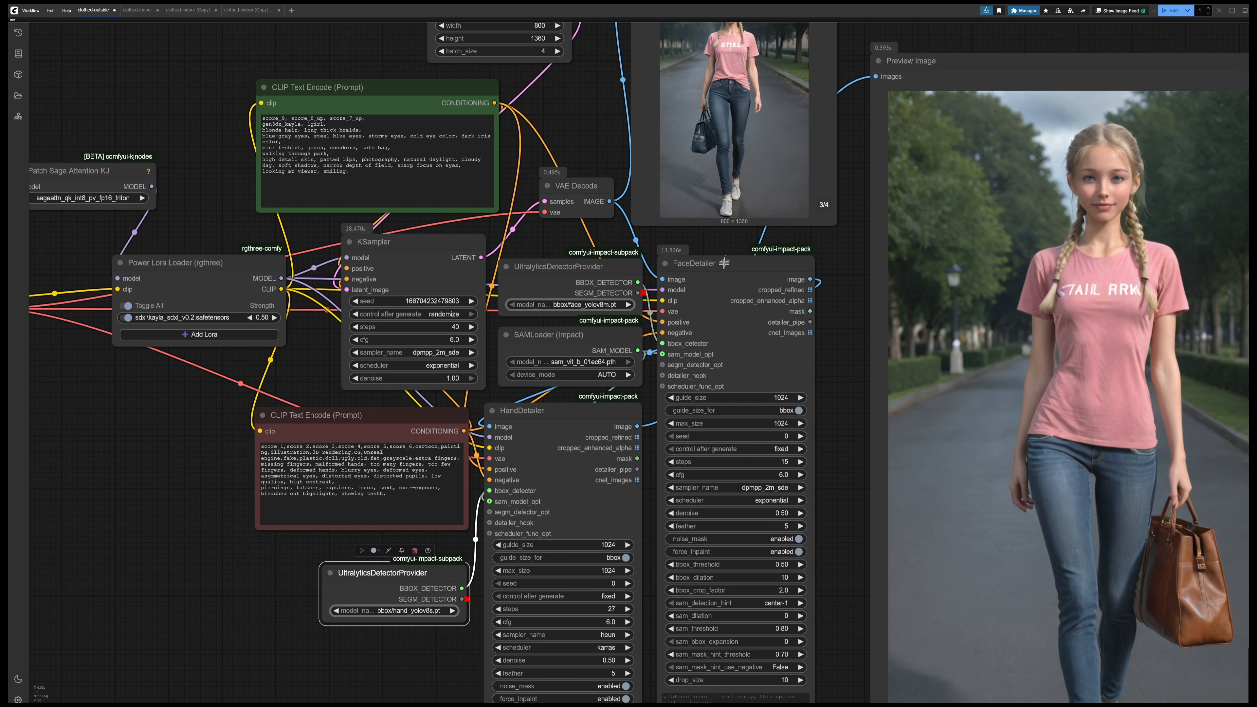
Shift the FaceDetailer node slightly away from the detector nodes and place the HandDetailer node beside it, on its output side
mouse_move(724, 263)
left_mouse_down()
mouse_move(758, 284)
mouse_move(720, 273)
mouse_move(742, 278)
left_mouse_up()
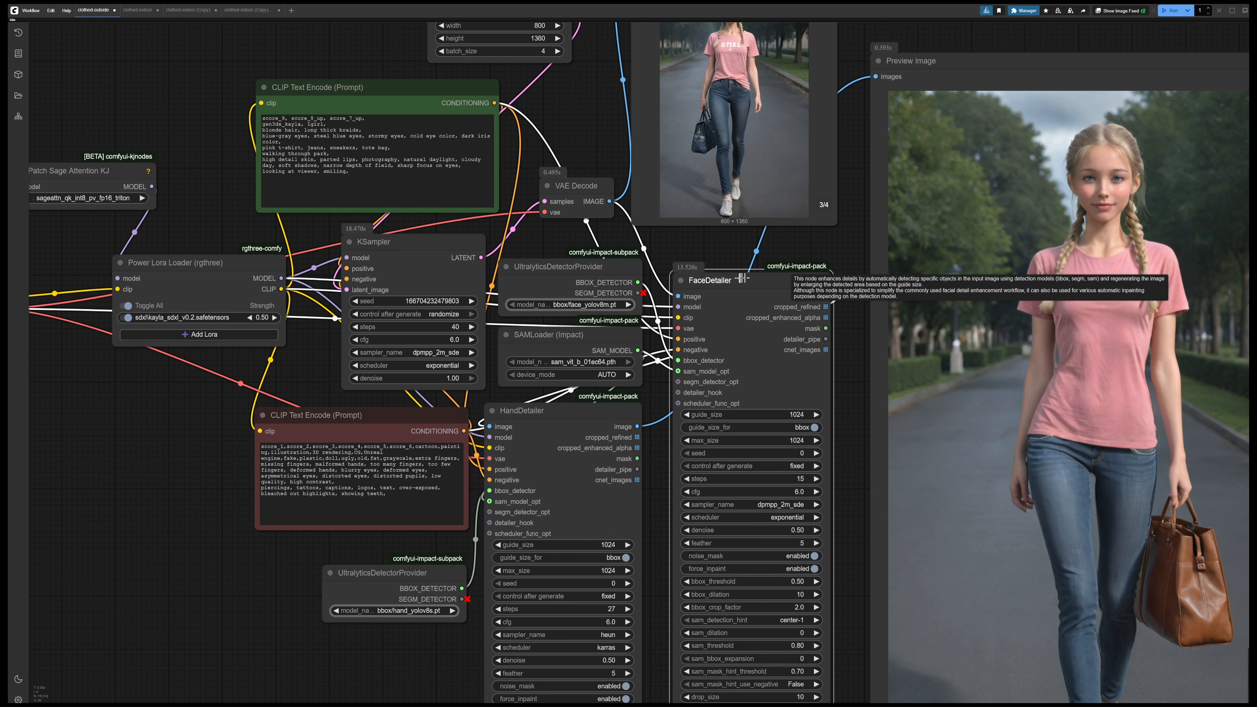
left_click_drag(848, 362, 772, 248)
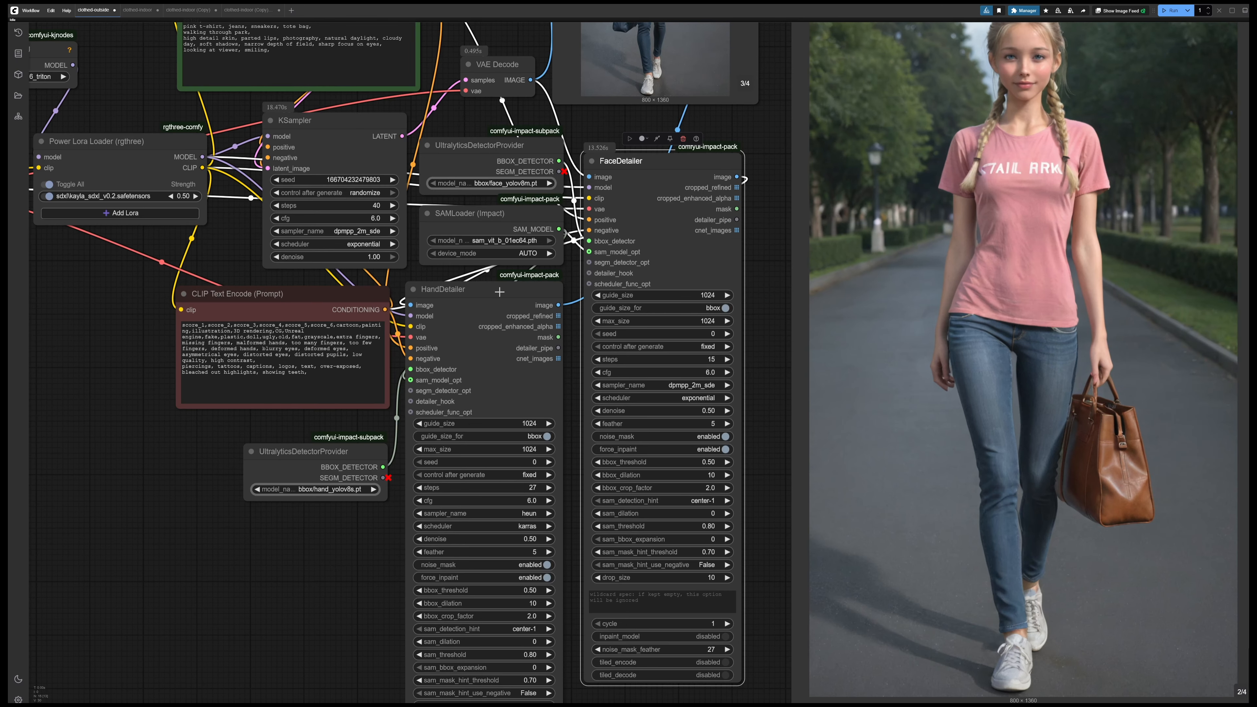
left_click_drag(500, 292, 869, 165)
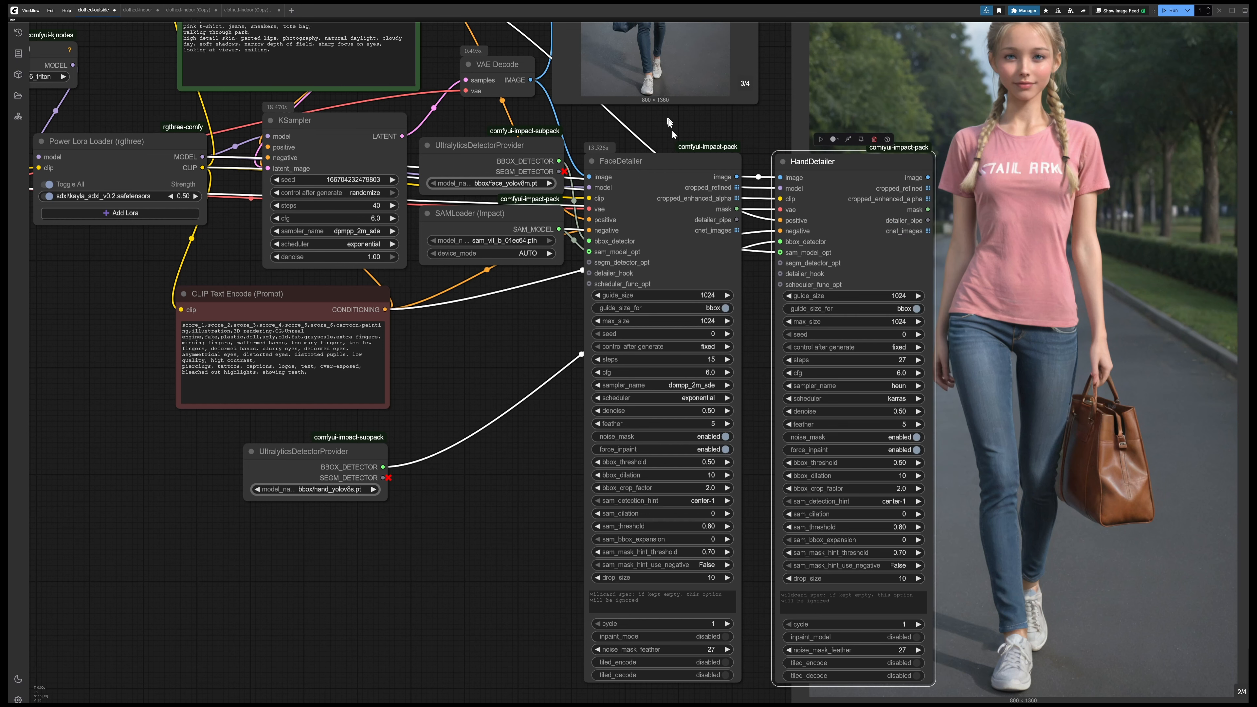
left_click_drag(672, 129, 711, 301)
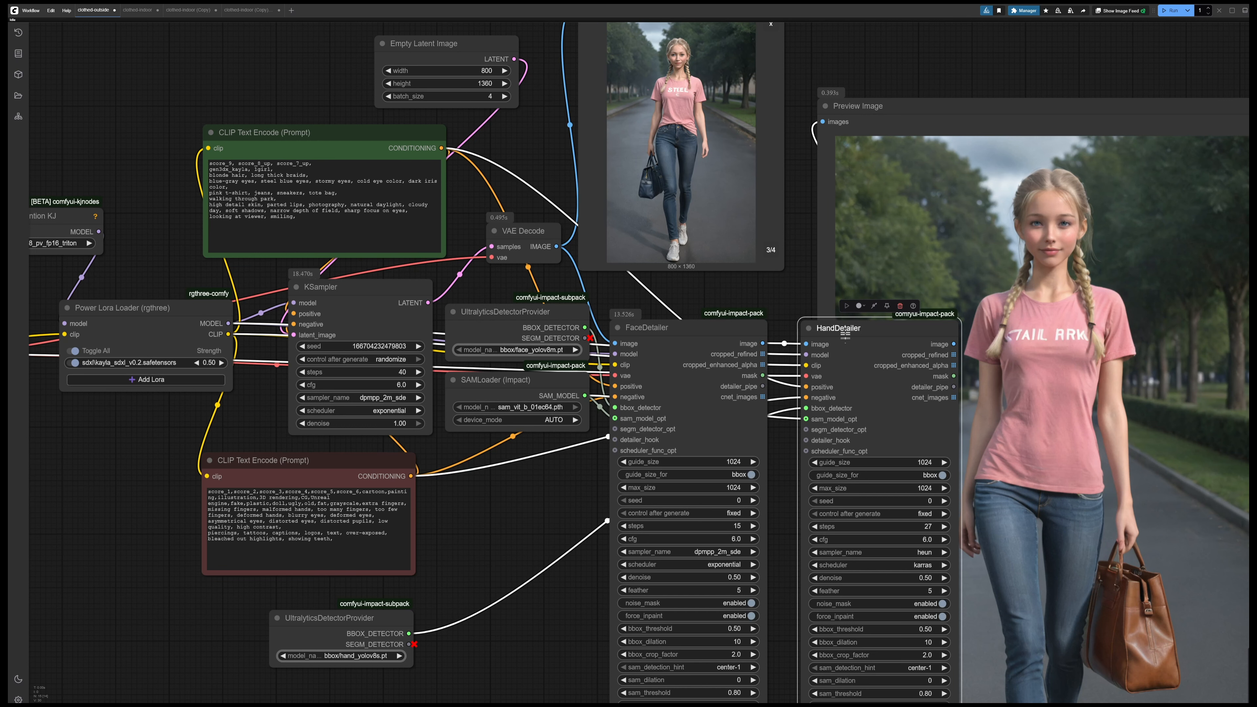
Move the HandDetailer node back to the input side of FaceDetailer, just below the SAMLoader node
left_click_drag(845, 334, 668, 333)
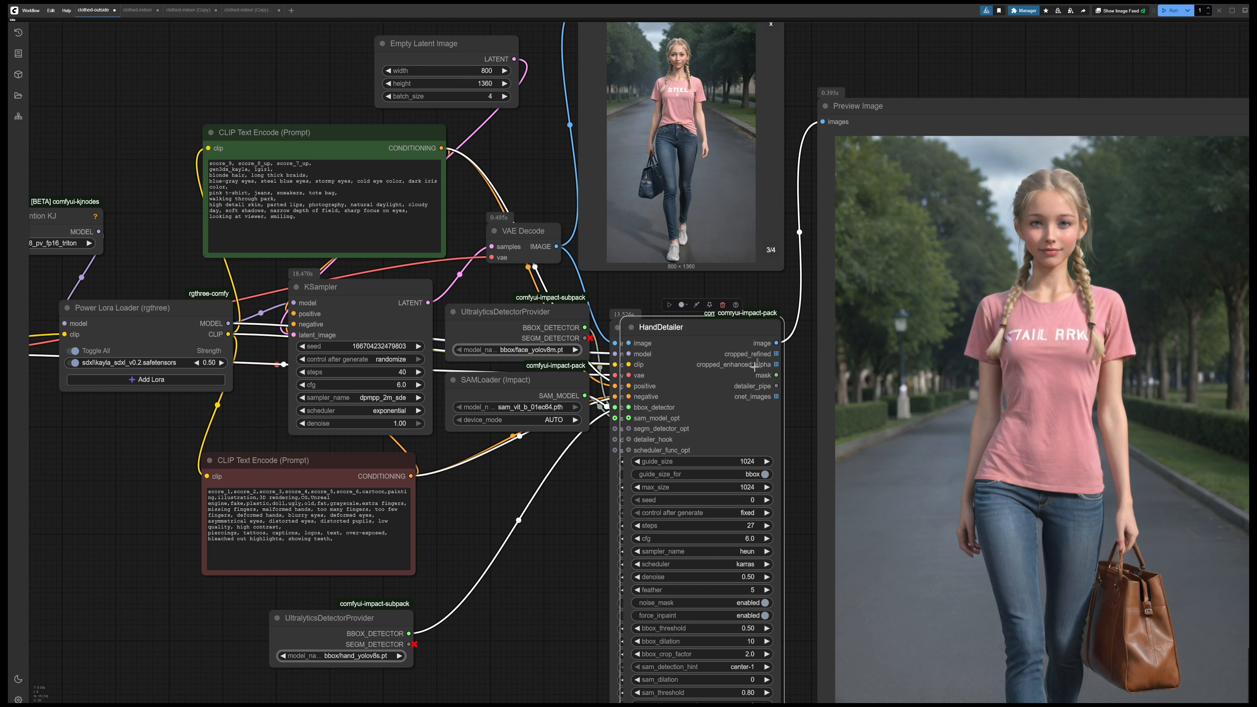
left_click_drag(709, 329, 561, 451)
left_click_drag(437, 518, 470, 399)
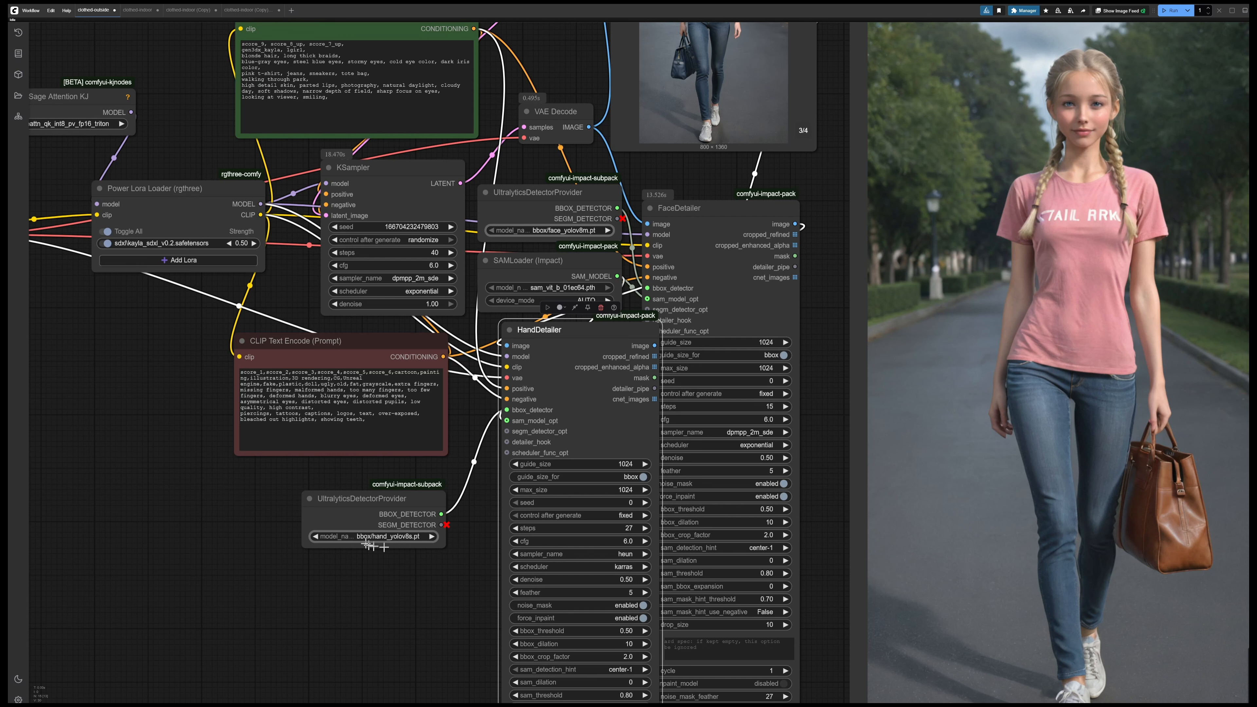
Set the HandDetailer to 15 steps, the dpmpp_2m_sde sampler and the exponential scheduler, and move the node clear of FaceDetailer
left_click(619, 531)
type("15")
key("Return")
left_click(620, 554)
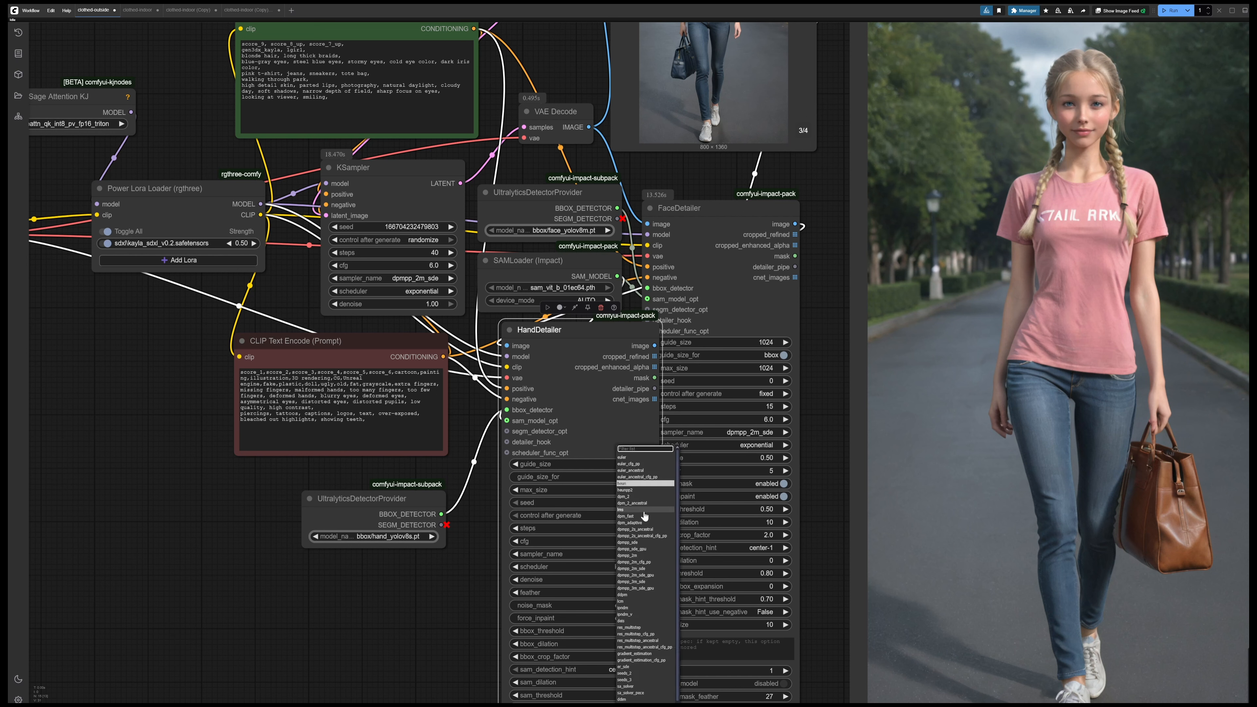
left_click(638, 569)
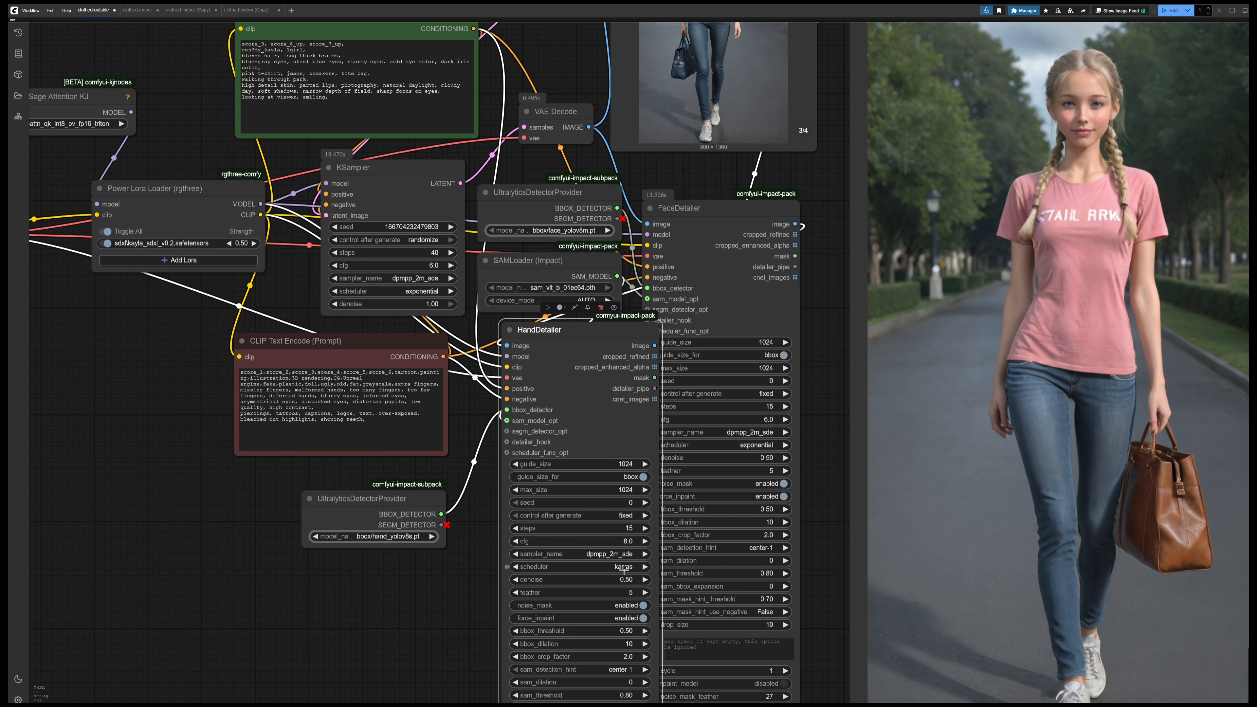
left_click(623, 570)
left_click_drag(567, 330, 538, 335)
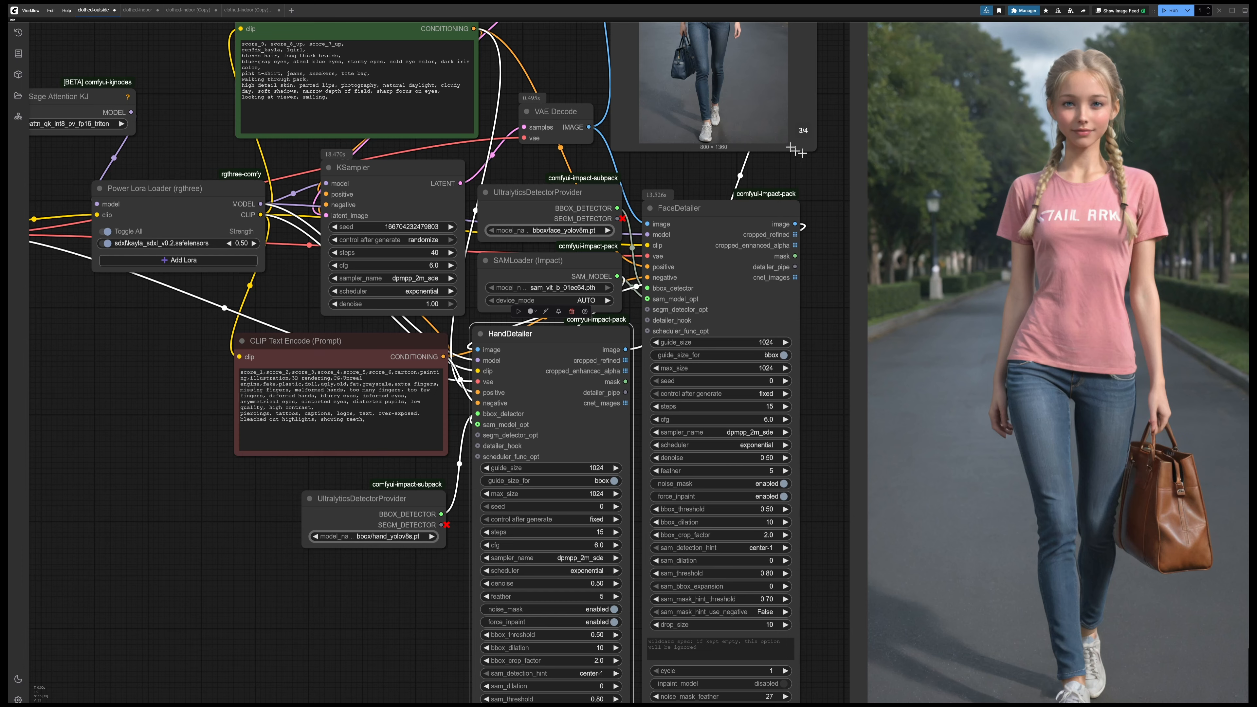
Remove "tote bag," from the clothing line of the positive prompt
left_click_drag(828, 183, 672, 293)
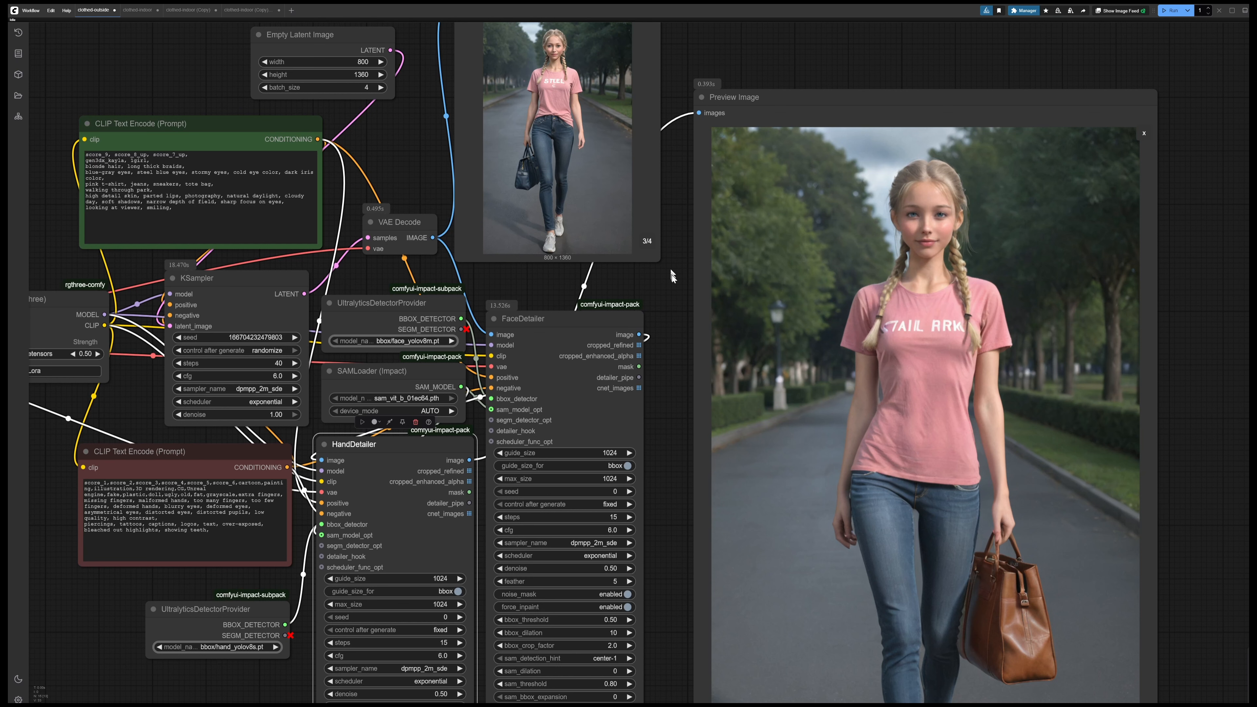
left_click_drag(674, 279, 675, 321)
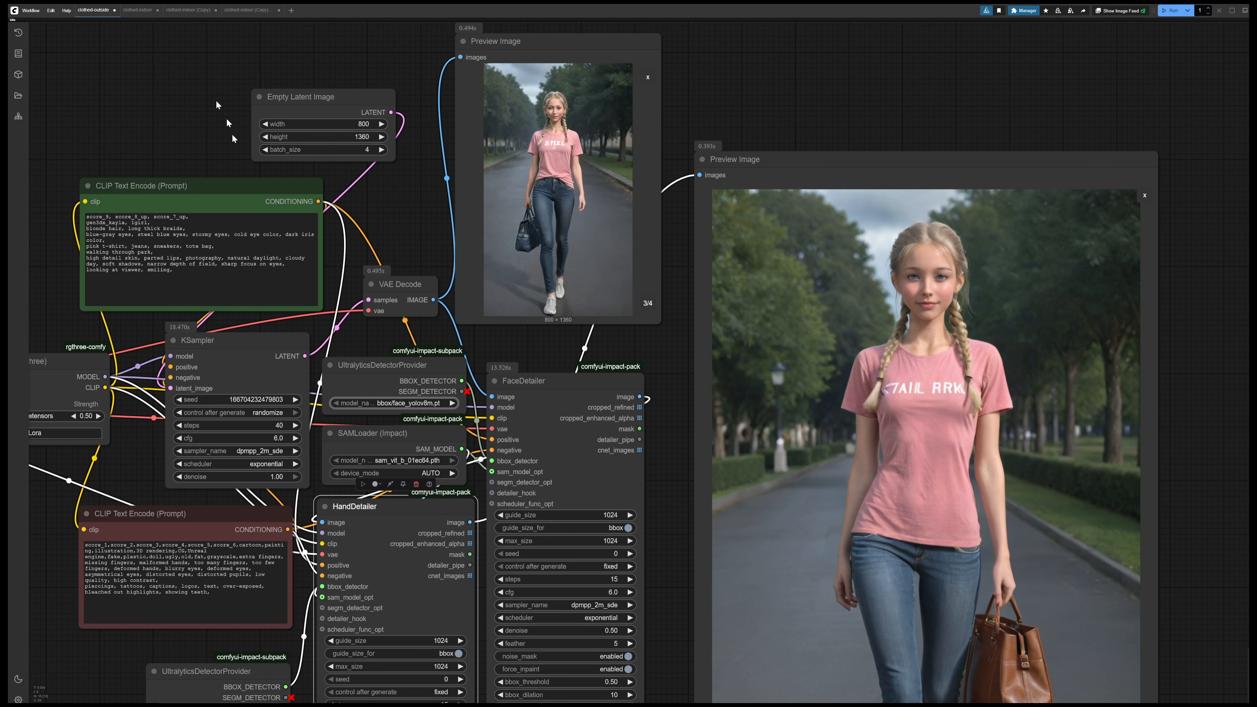
left_click_drag(233, 136, 590, 213)
scroll(504, 357, "up", 3)
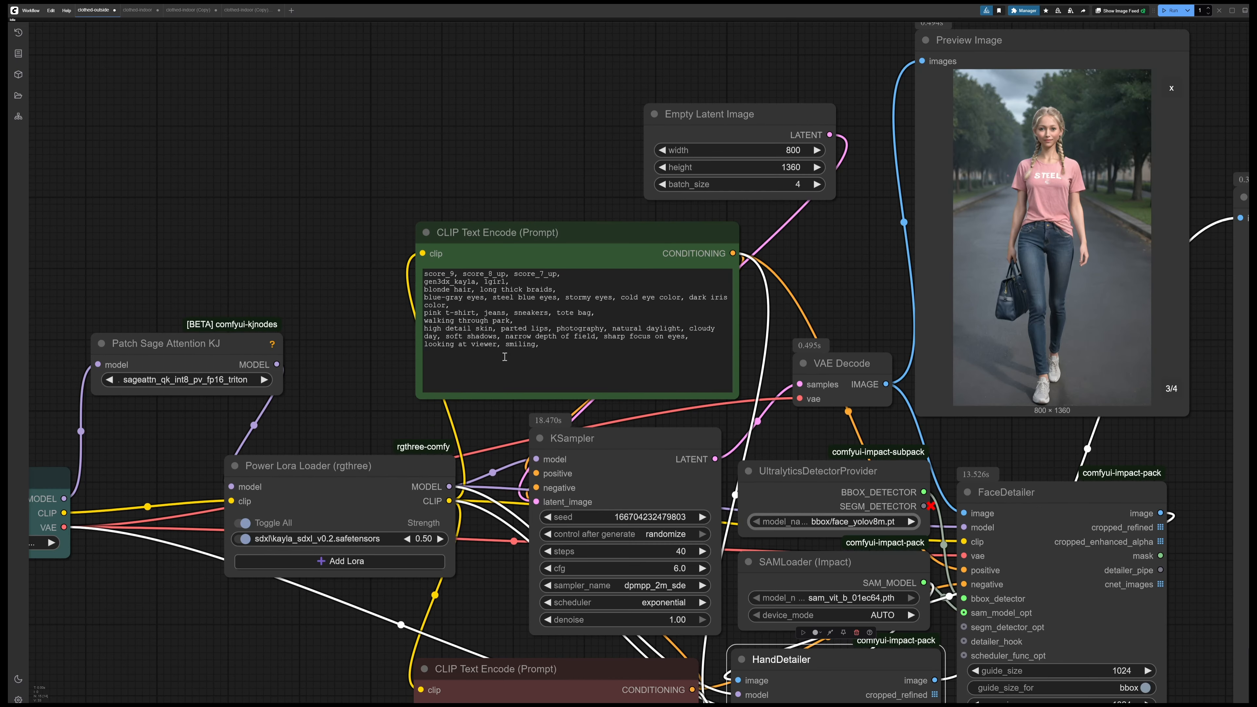
left_click(567, 322)
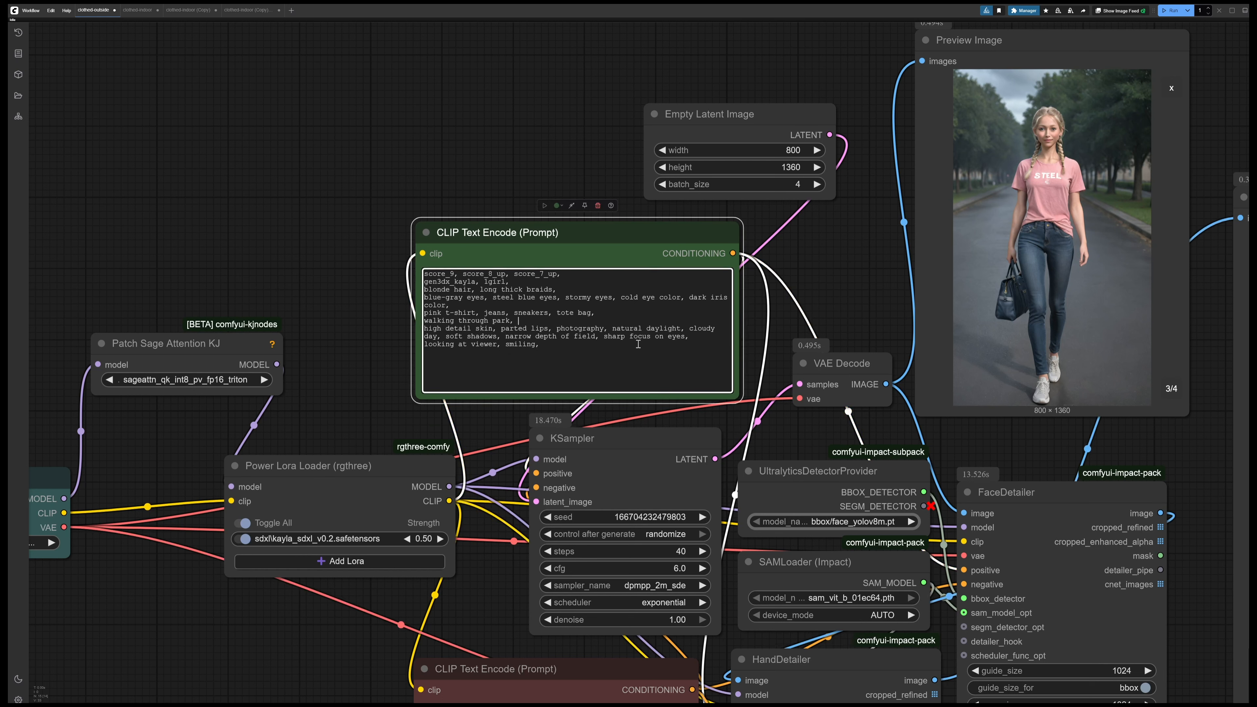
key("BackSpace")
key("BackSpace")
key("BackSpace")
key("BackSpace")
key("BackSpace")
key("BackSpace")
key("BackSpace")
key("BackSpace")
key("BackSpace")
Set the Empty Latent Image width and height to 1024 each
left_click(788, 150)
type("1024")
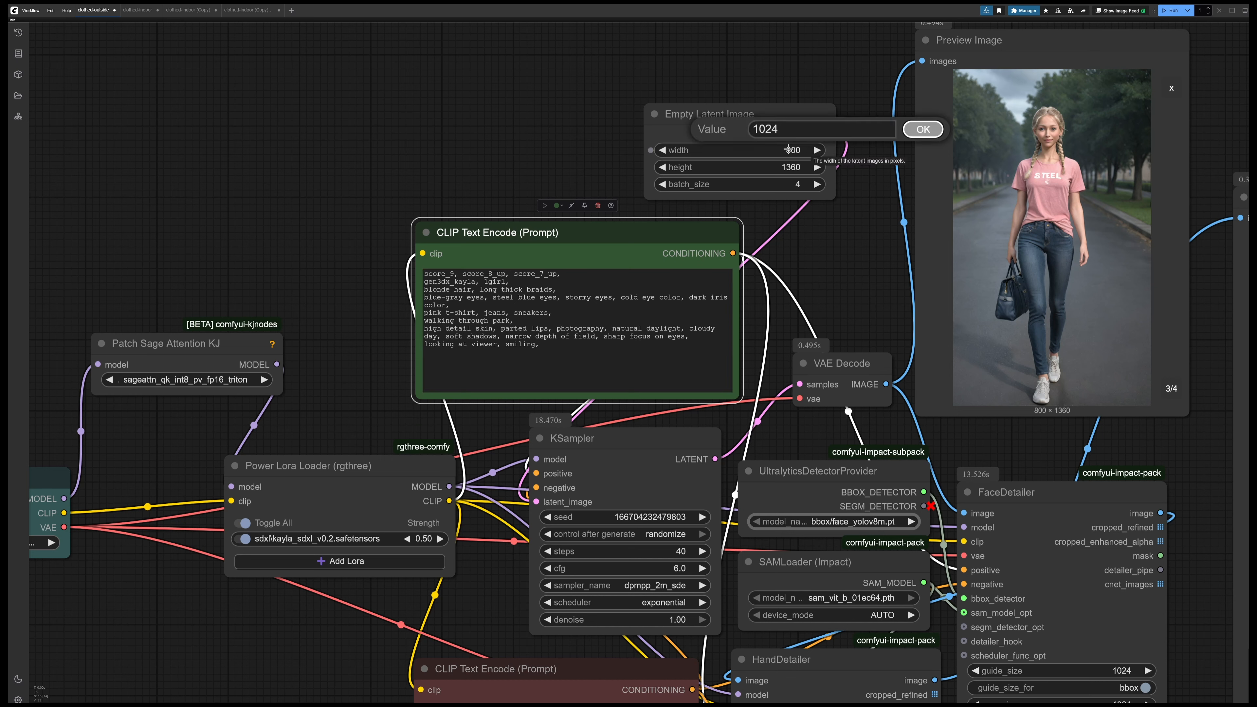
key("Return")
left_click(790, 167)
type("1024")
key("Return")
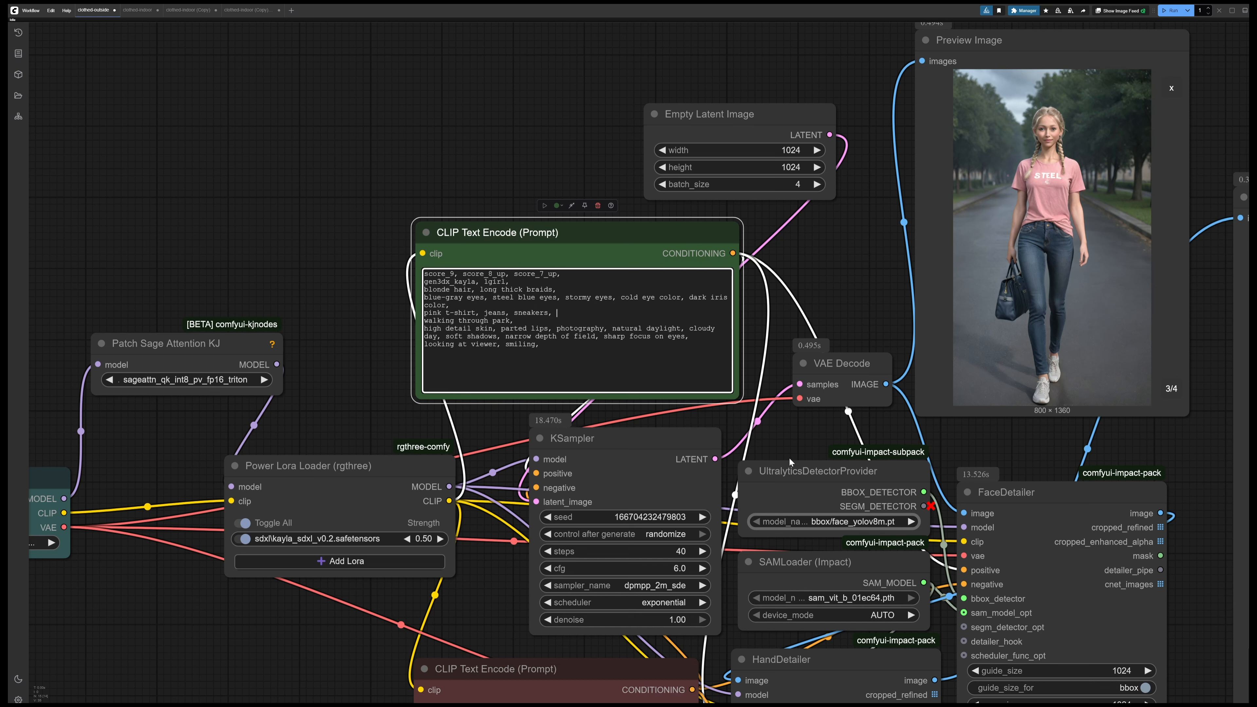
Replace "walking through park," in the positive prompt with "sitting on a park bench, hands on knees,"
key("Down")
key("shift+Home")
type("s")
type("itting")
type(" on a park ")
type("bench,")
type(" hands on k")
type("ne")
type("es")
type(",")
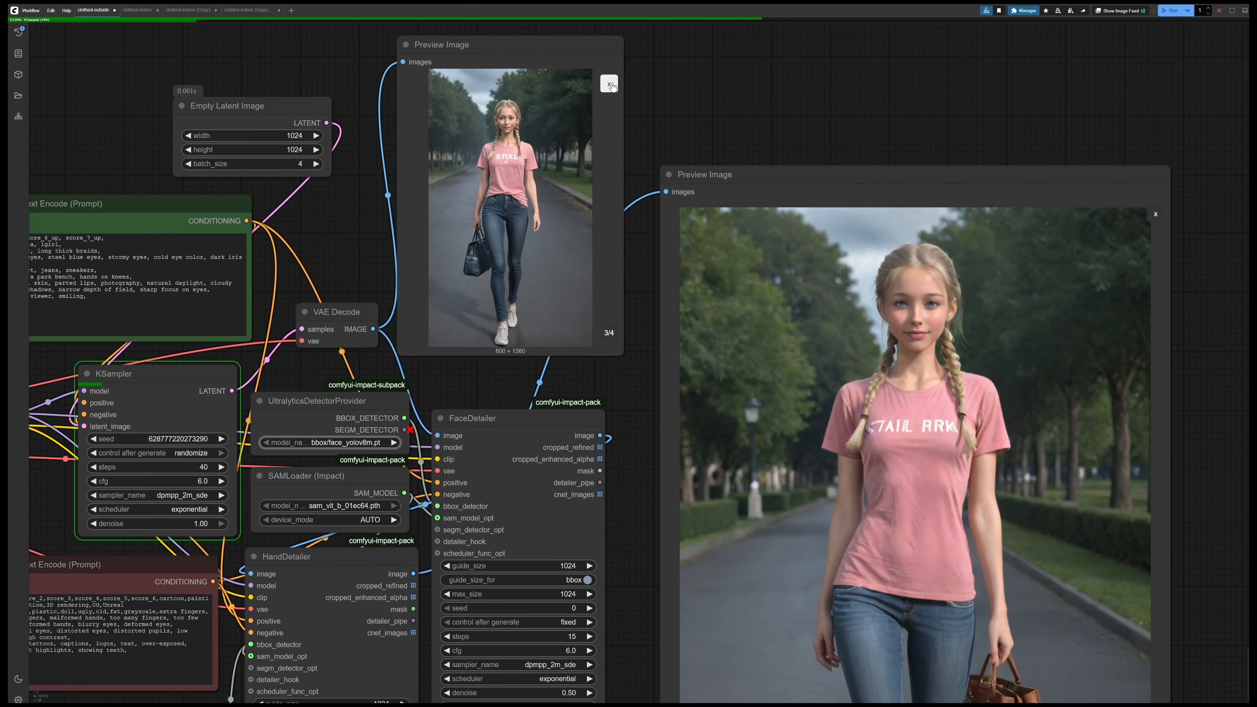
Open the first park bench image in the VAE Decode preview and page through to image 3/4, examining the hands
left_click_drag(623, 296, 740, 276)
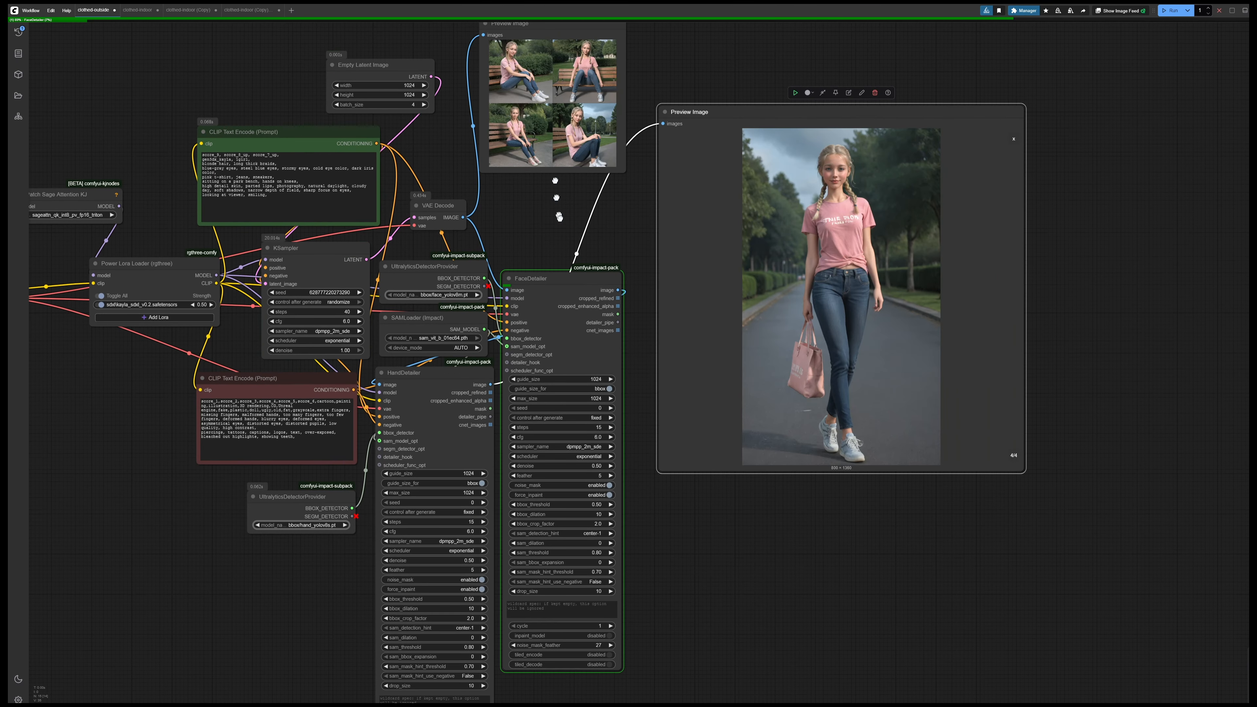
scroll(612, 392, "up", 6)
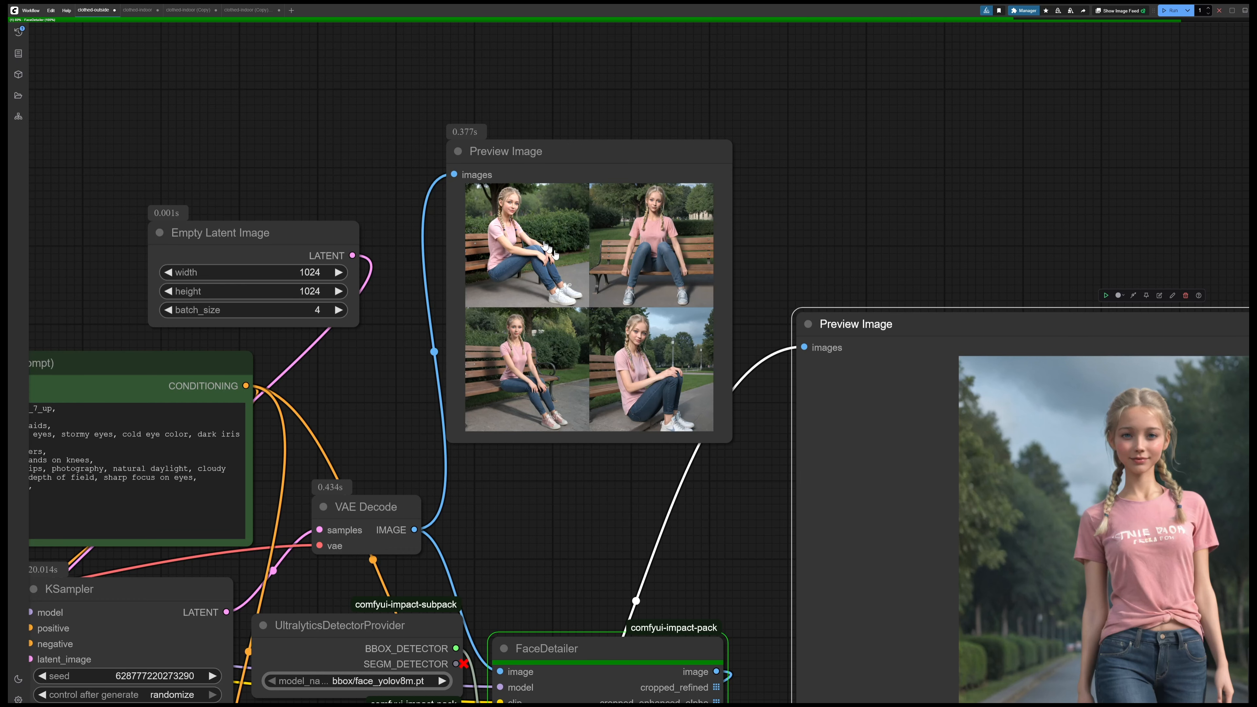
left_click(546, 246)
scroll(742, 476, "up", 4)
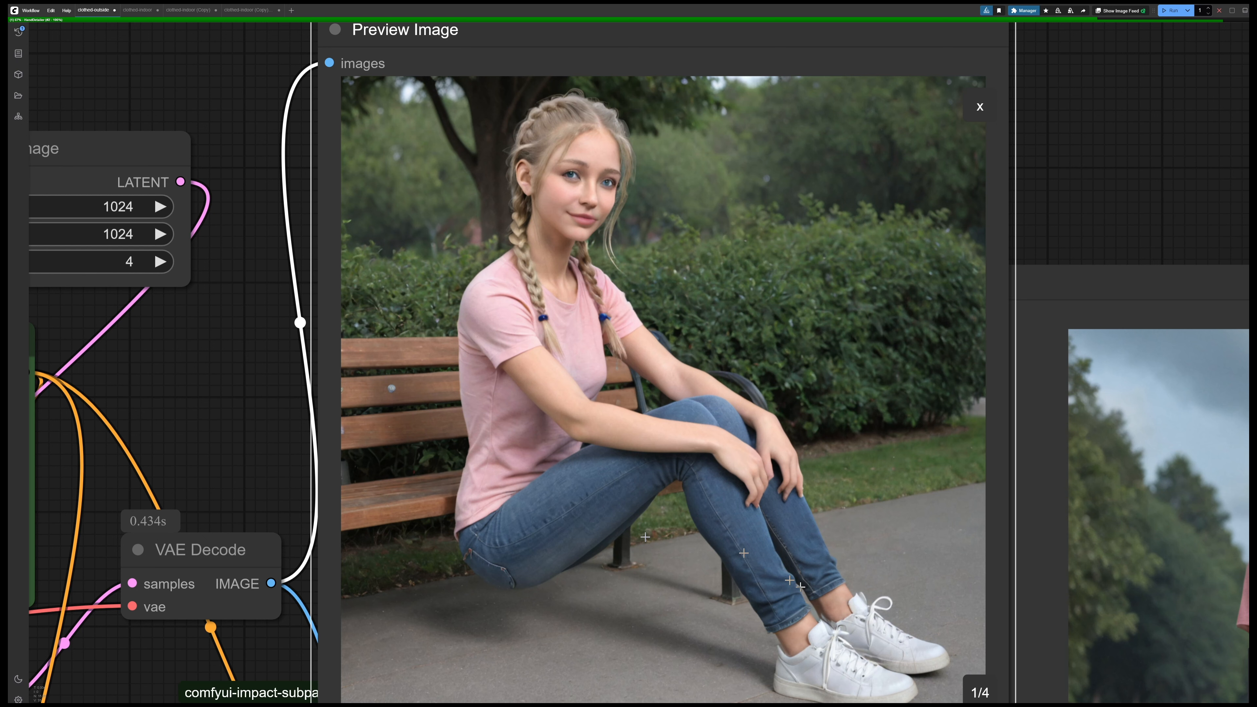
left_click(980, 693)
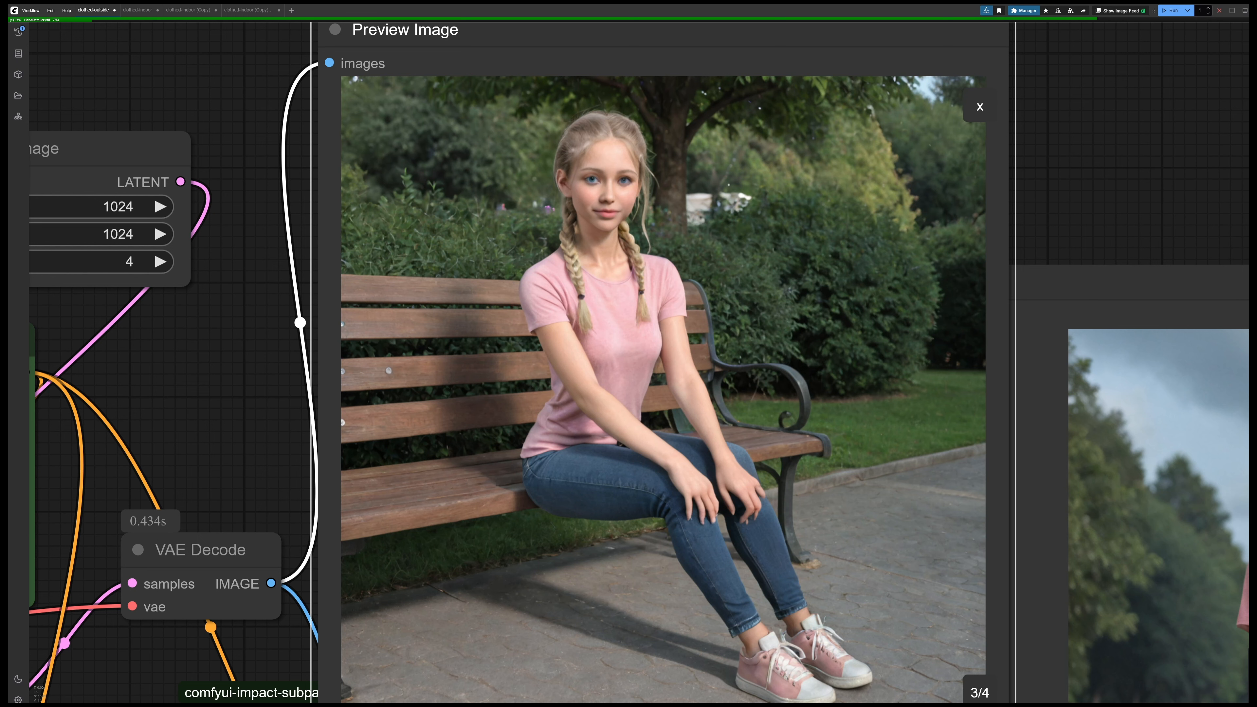
Examine the hands in image 4/4 of the VAE Decode preview up close and return the preview to the four-image grid
scroll(764, 515, "up", 2)
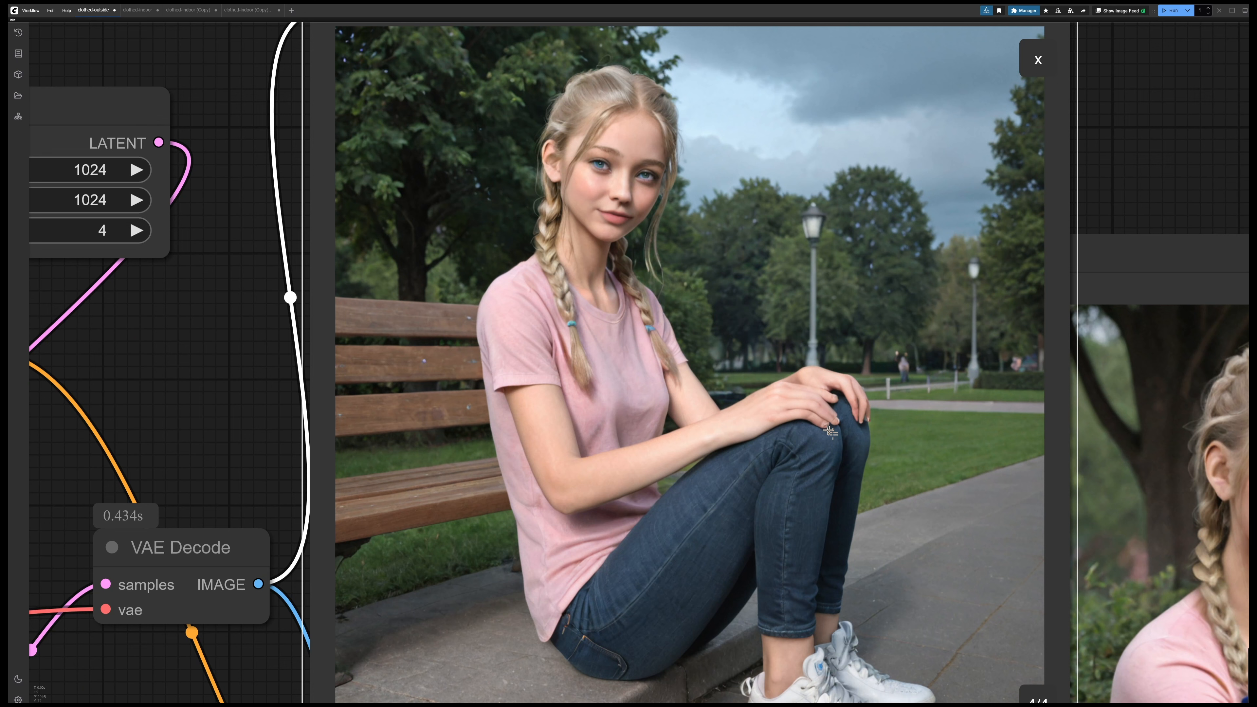
scroll(830, 431, "up", 2)
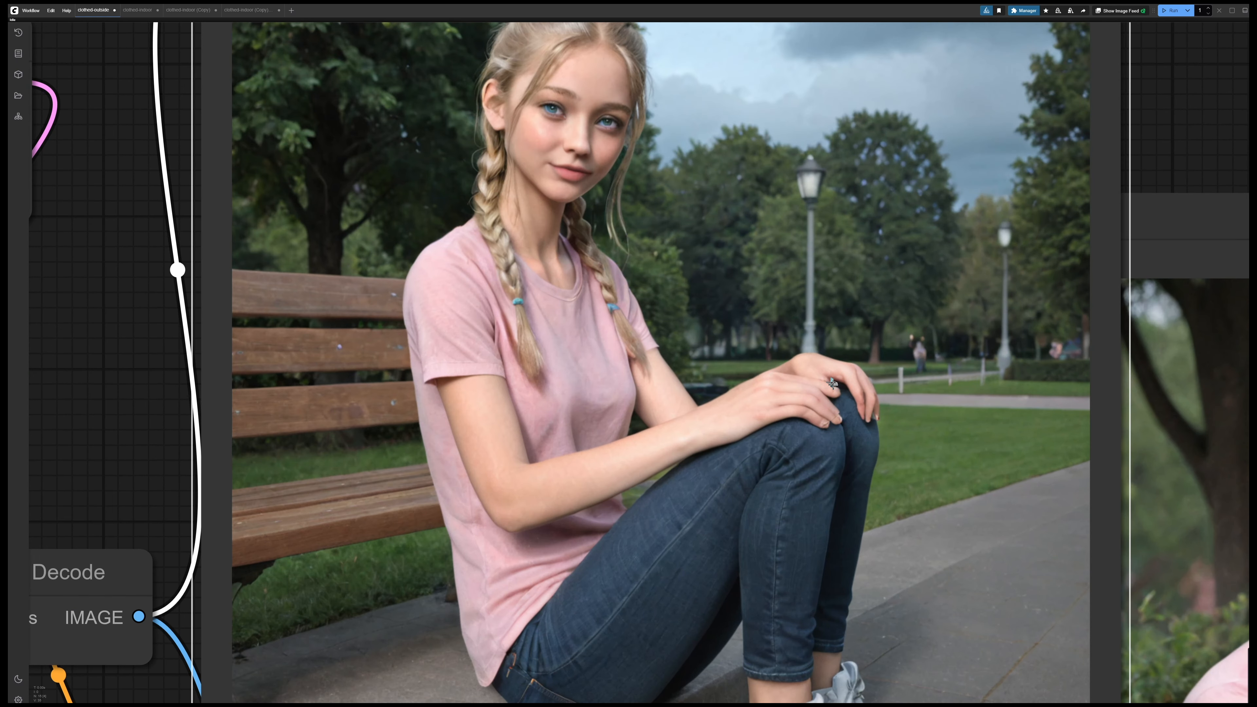
scroll(812, 416, "down", 3)
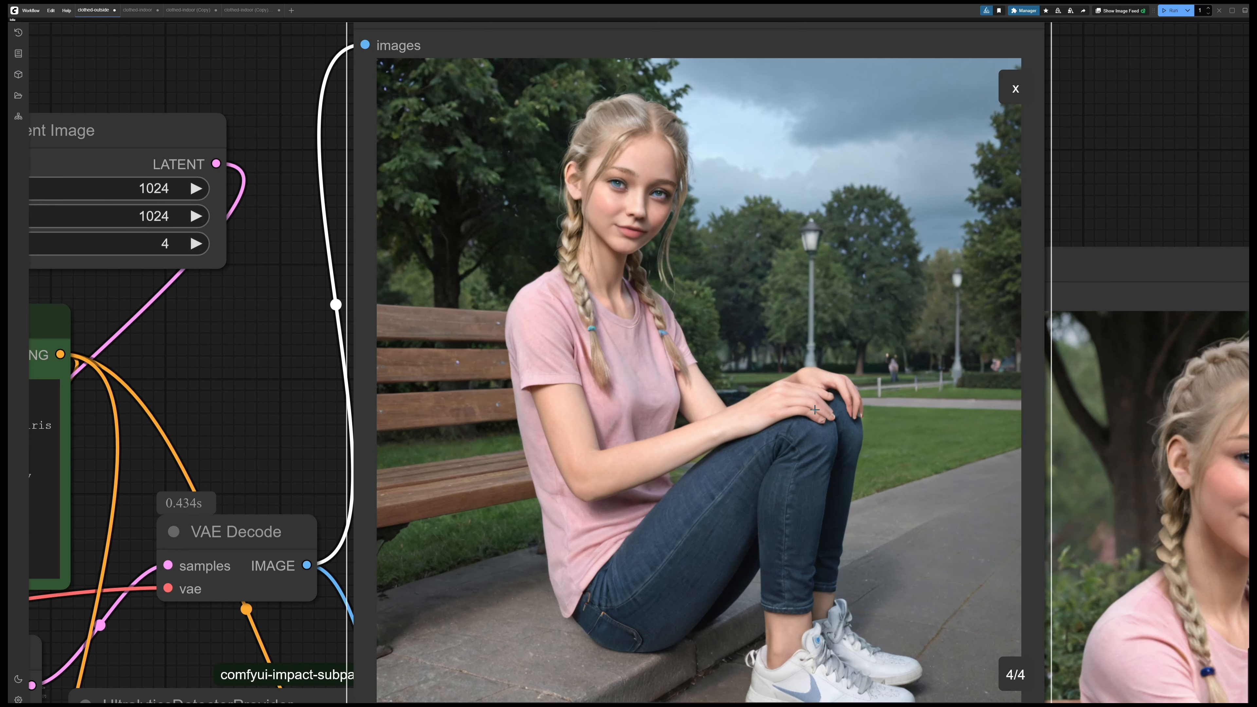
scroll(985, 178, "down", 2)
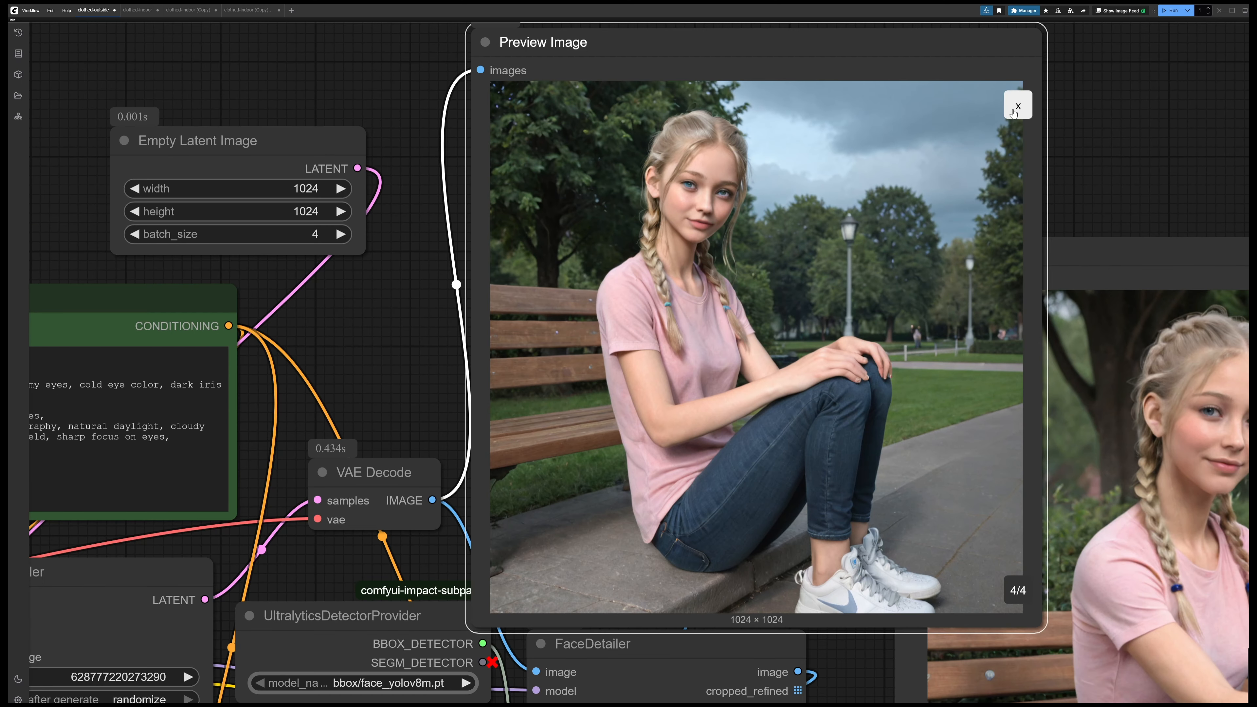
left_click(1013, 112)
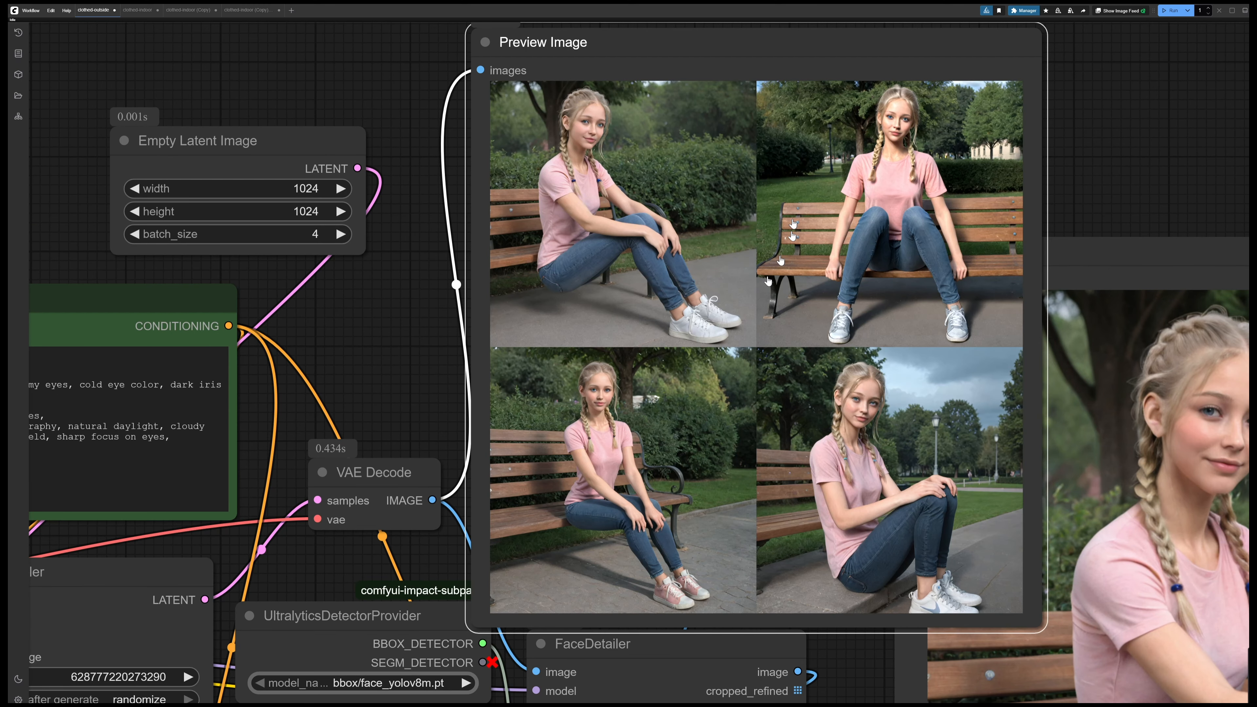
Open image 4/4 in the VAE Decode preview and shrink the preview node
left_click(768, 281)
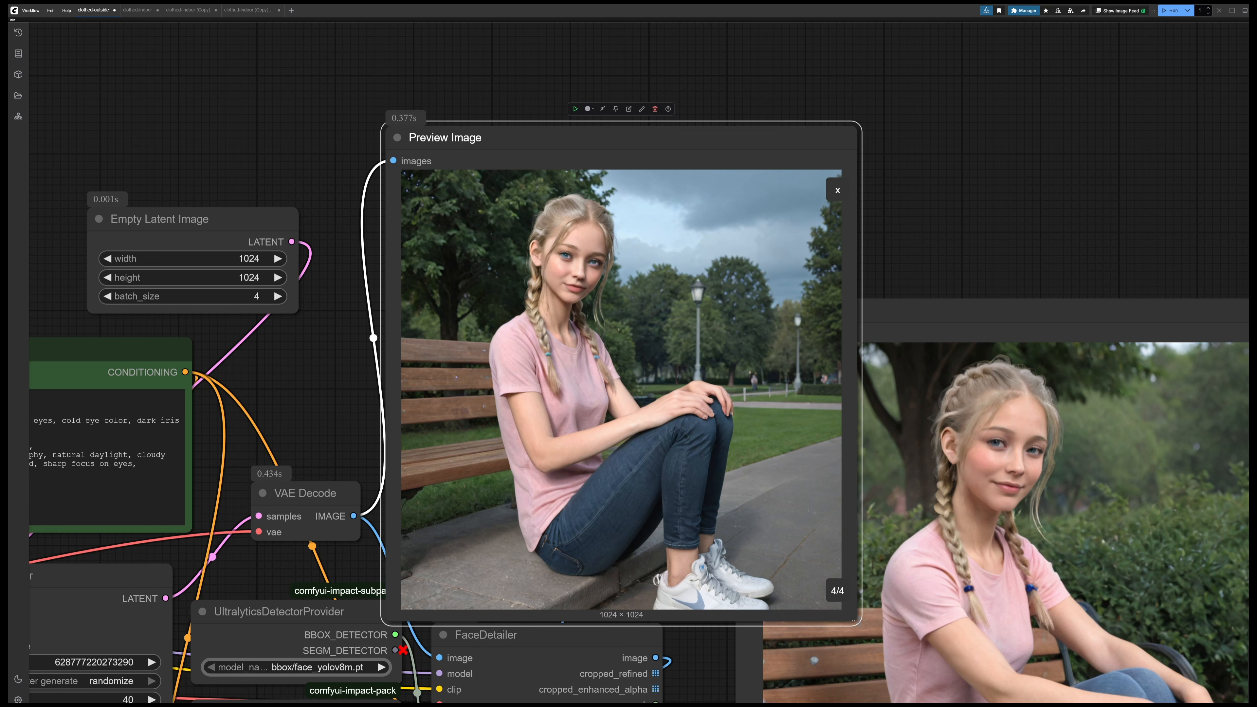
left_click_drag(858, 621, 637, 496)
Examine the hands up close in images 1/4 and 2/4 of the final detailed preview
left_click_drag(907, 152, 683, 14)
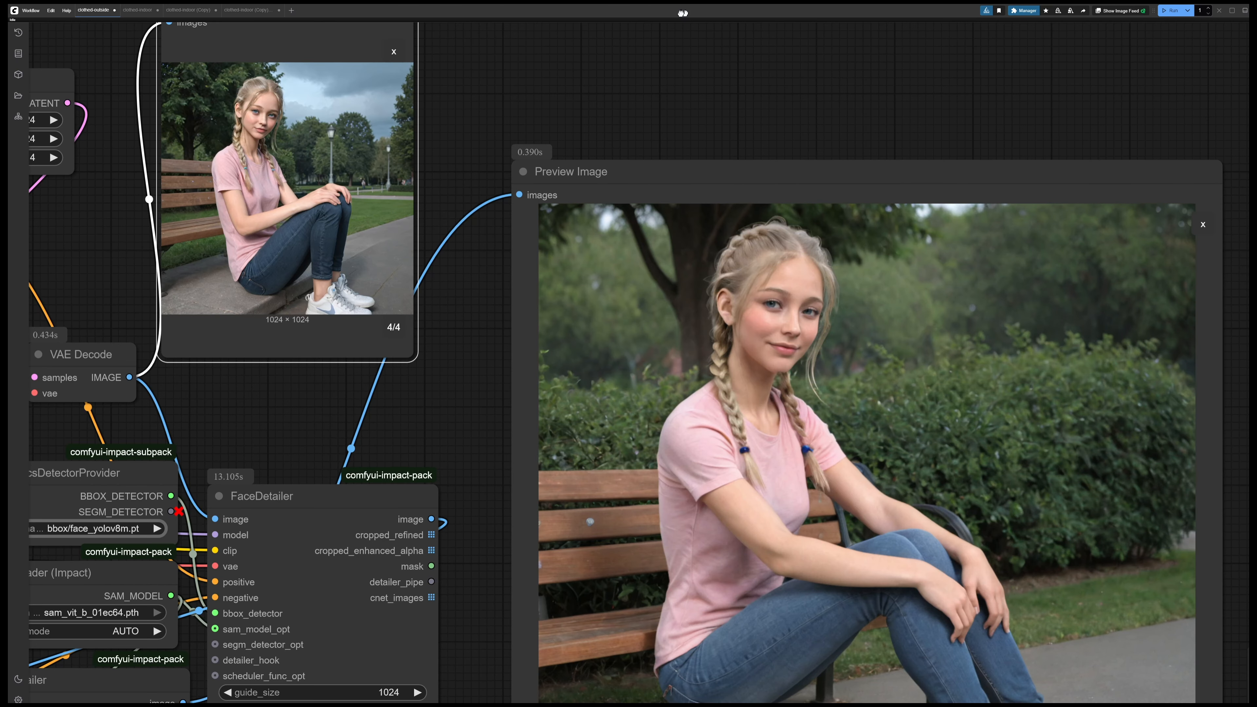
left_click_drag(917, 134, 763, 52)
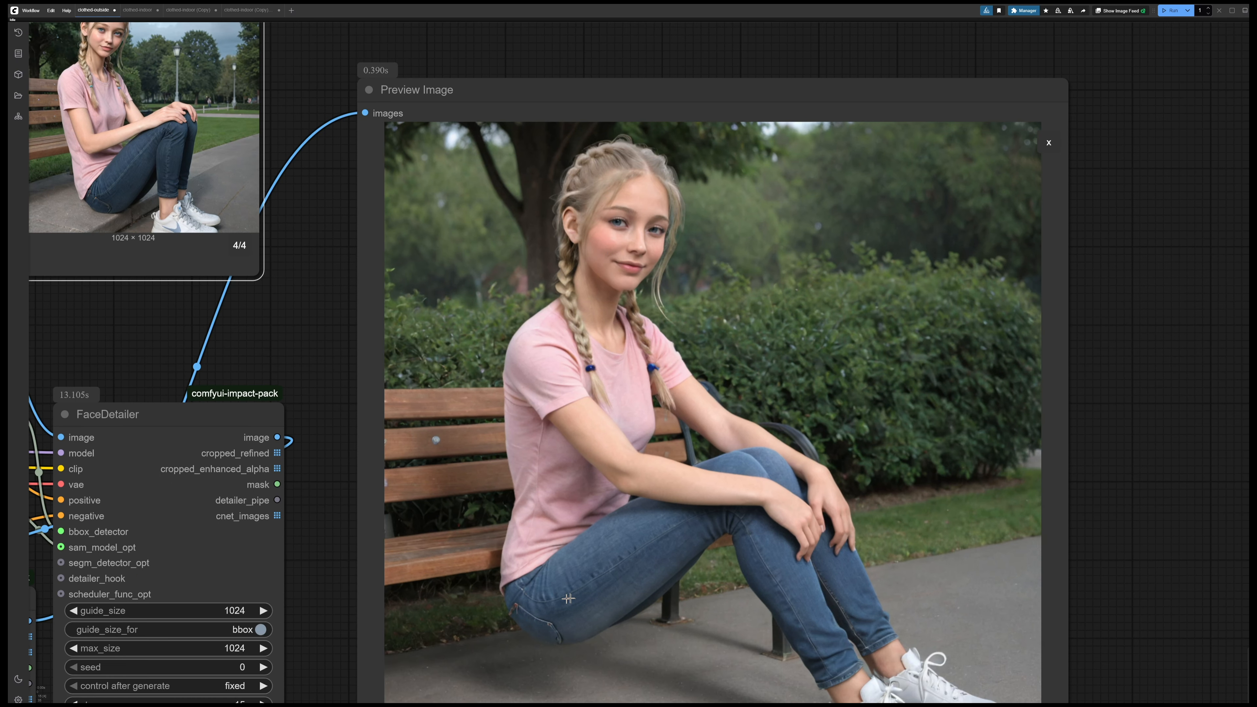
scroll(786, 556, "up", 8)
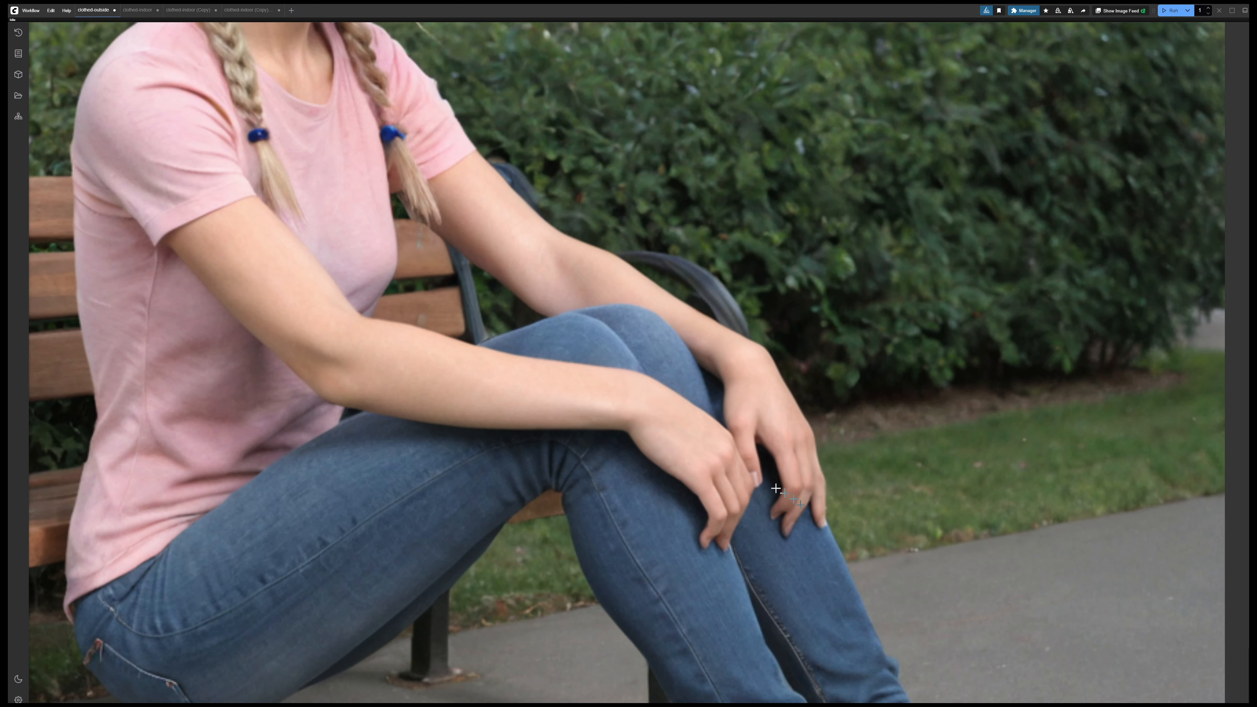
scroll(776, 488, "down", 2)
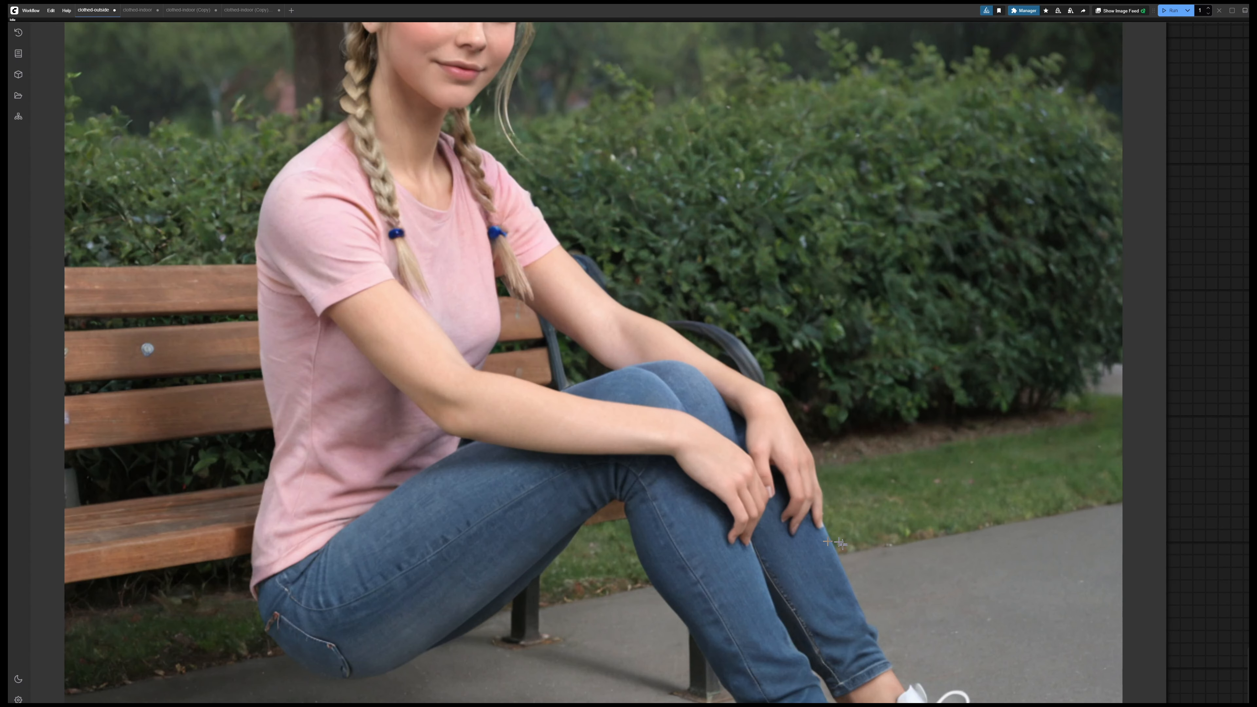
scroll(1065, 692, "down", 2)
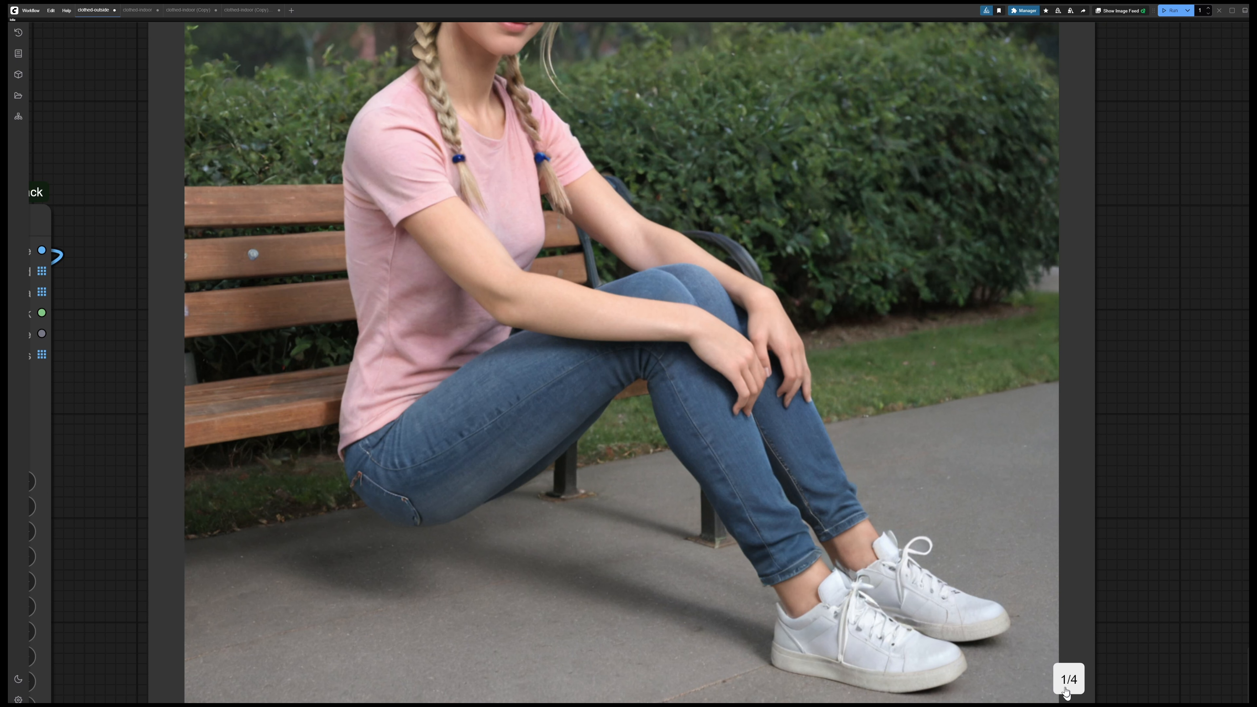
left_click(1065, 692)
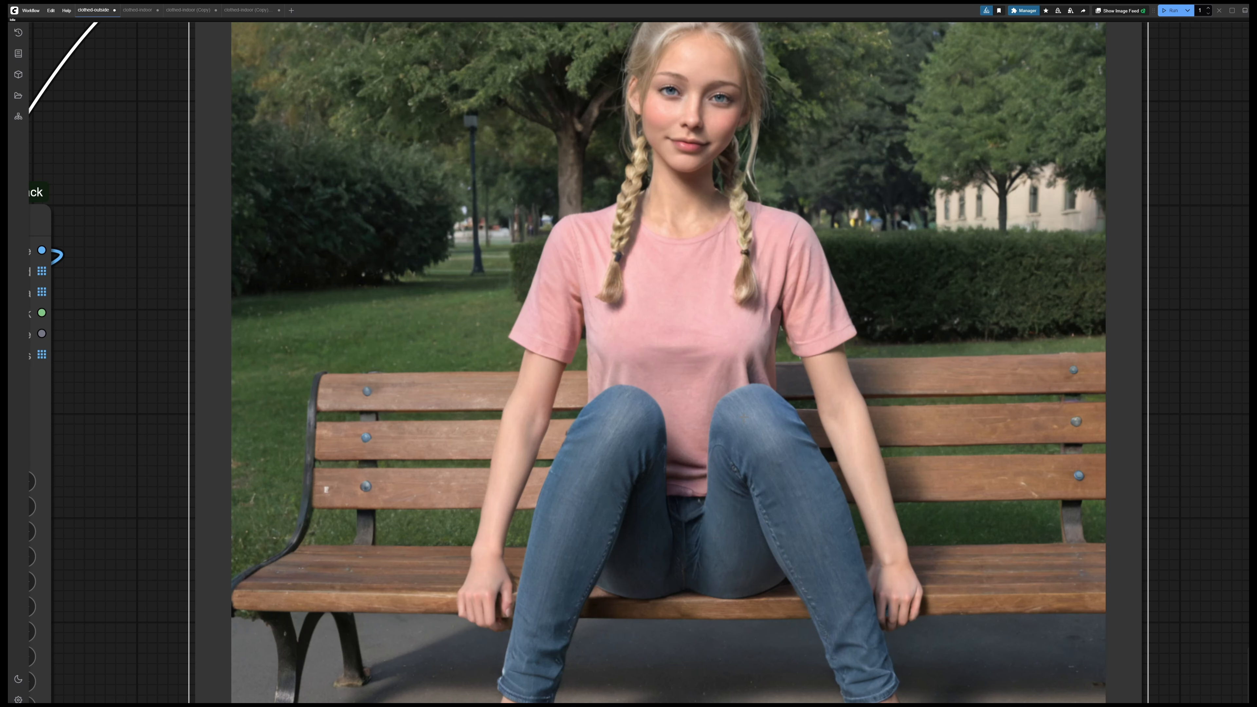
left_click_drag(786, 511, 827, 480)
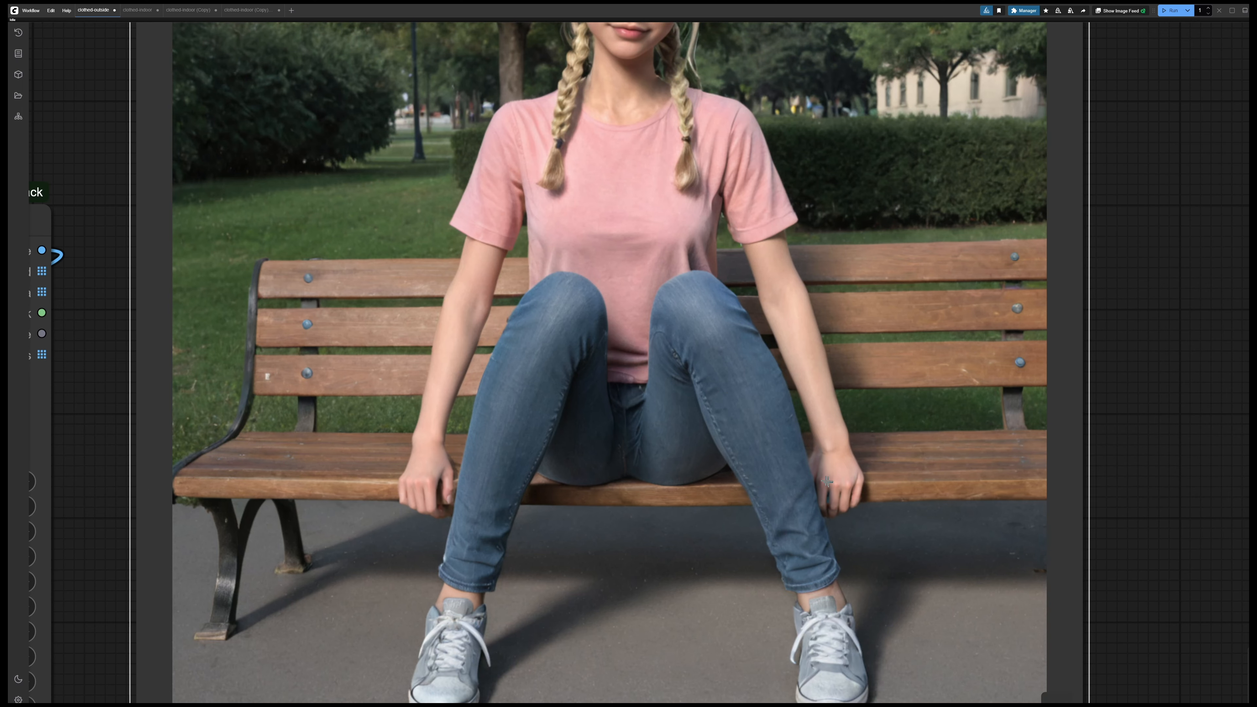
left_click_drag(828, 481, 830, 461)
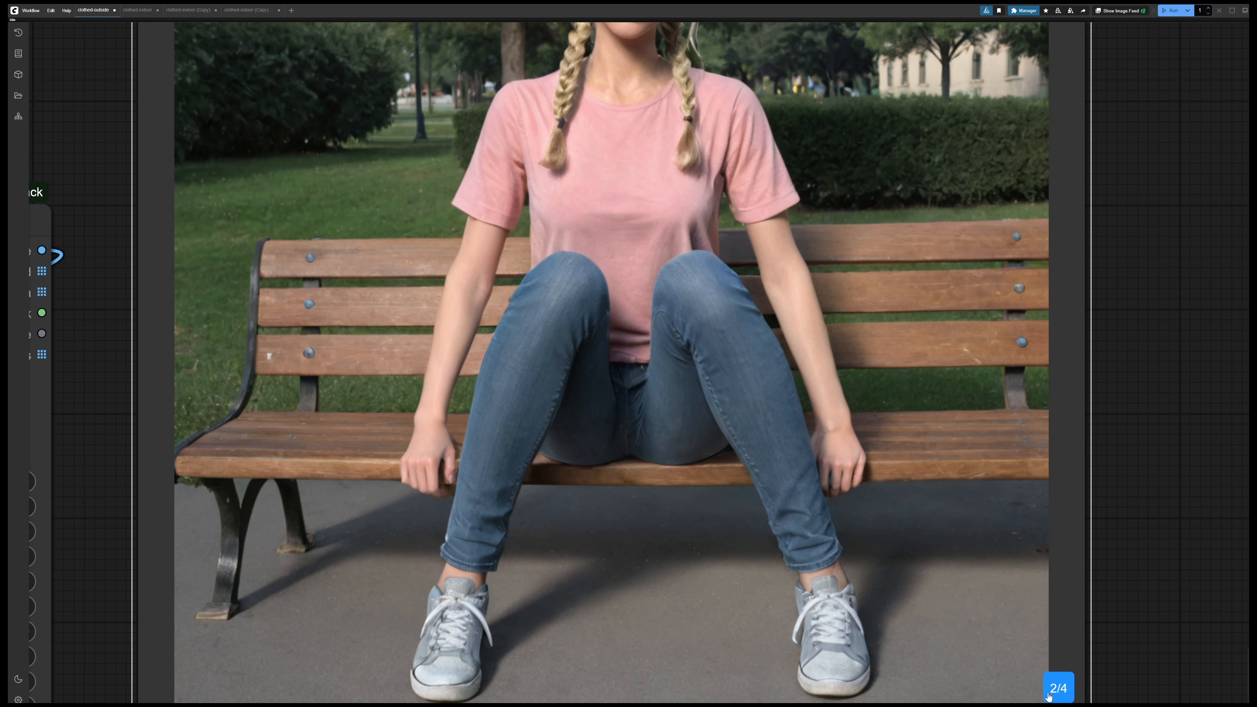
Page the detailed preview to image 3/4 and examine the hands on the knees up close
left_click(1048, 696)
left_click_drag(769, 409, 838, 535)
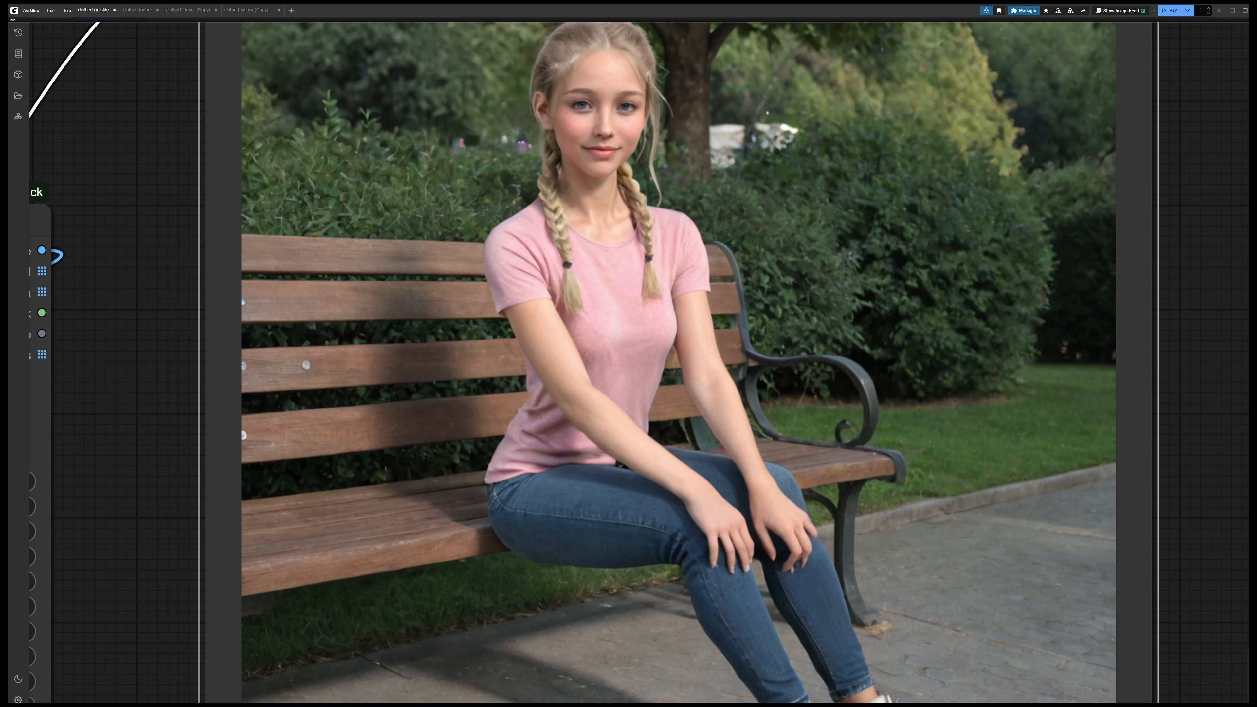
scroll(735, 614, "up", 1)
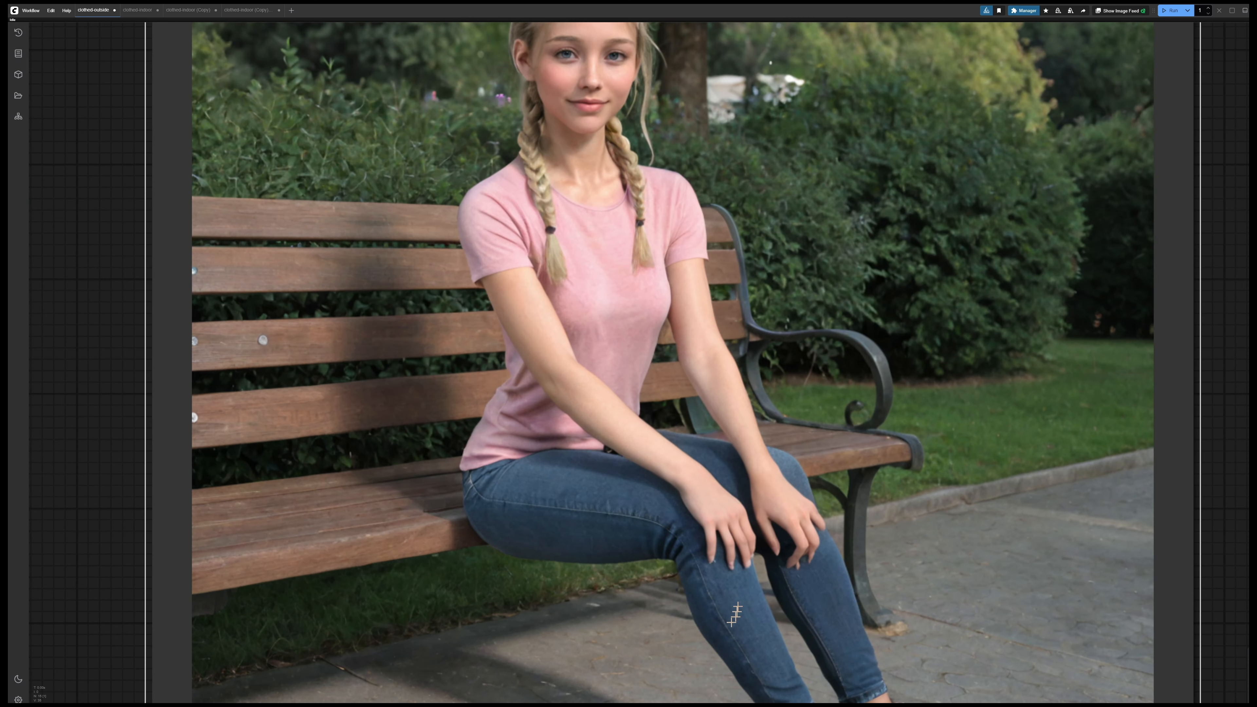
scroll(735, 614, "up", 1)
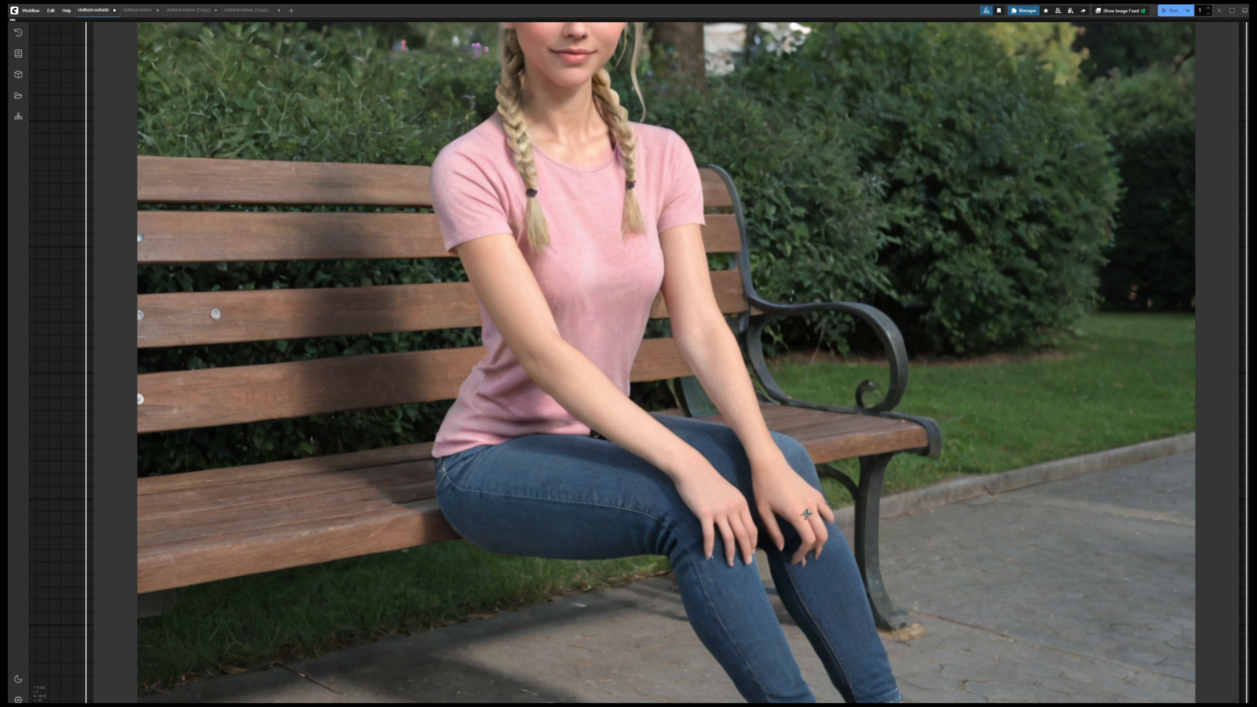
scroll(806, 515, "down", 5)
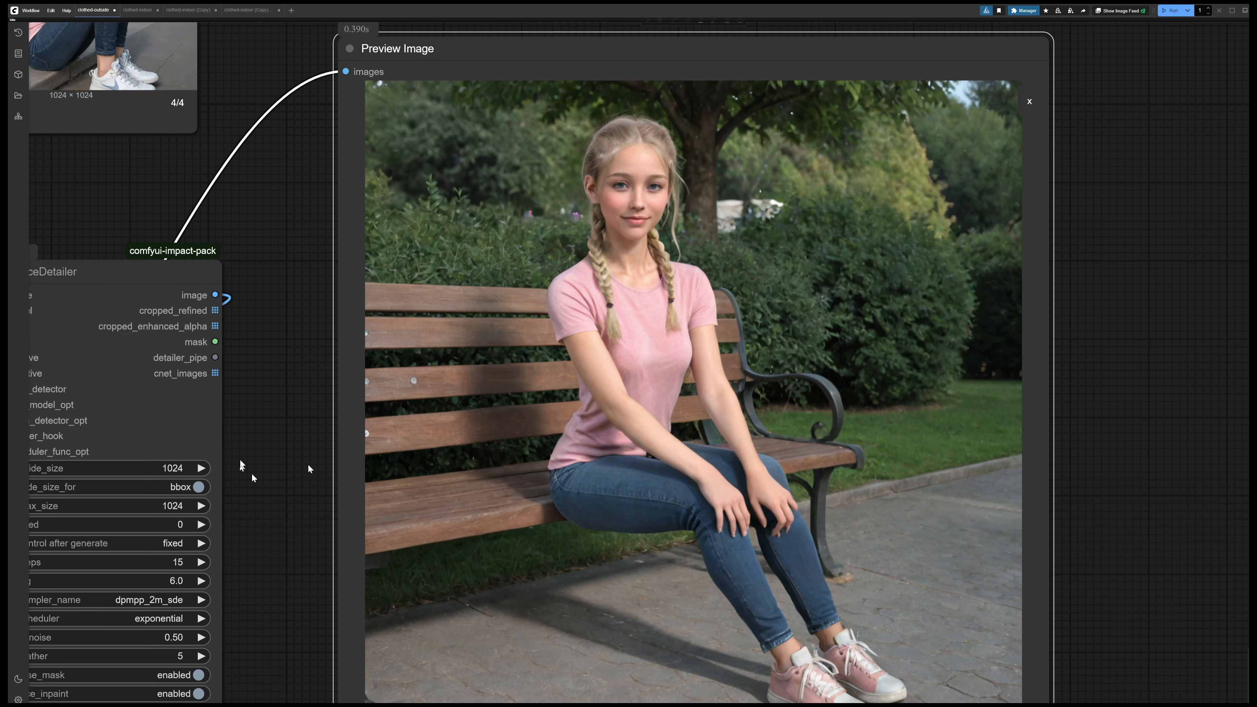
Review the HandDetailer and FaceDetailer settings, particularly the HandDetailer's denoise, alongside the prompts and KSampler
left_click_drag(251, 473, 595, 389)
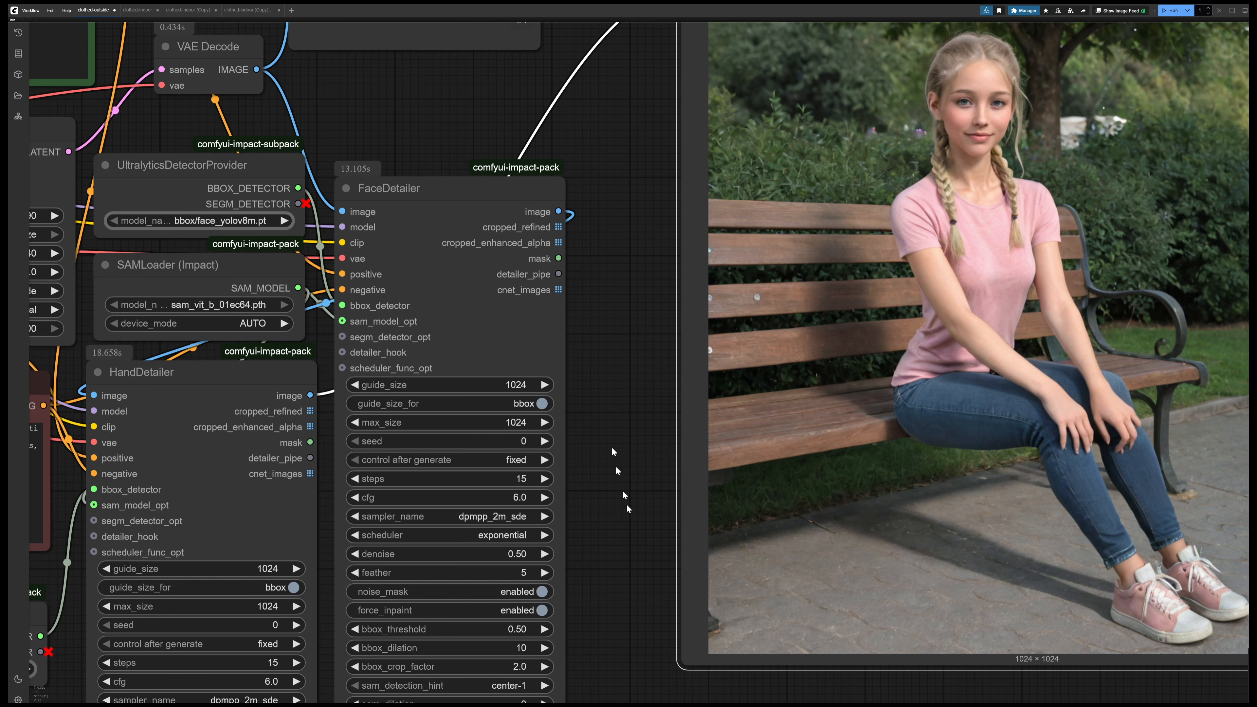
left_click_drag(612, 444, 601, 273)
scroll(601, 270, "down", 3)
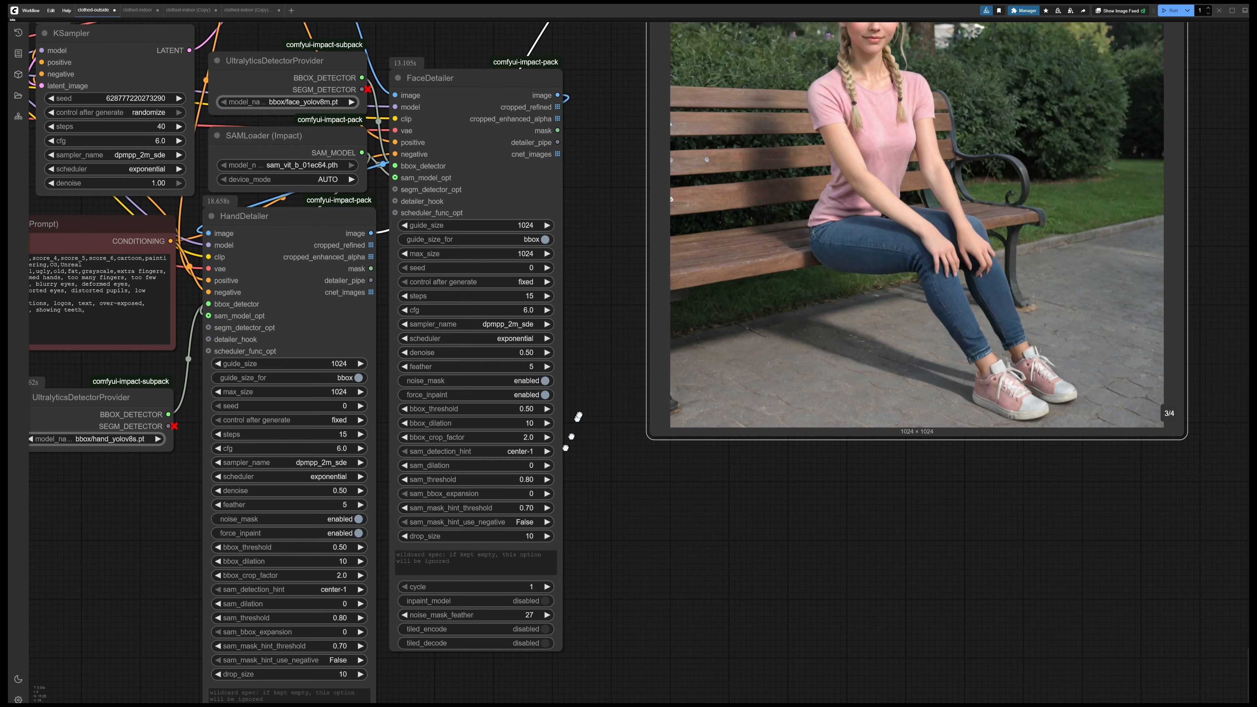
left_click_drag(576, 433, 633, 320)
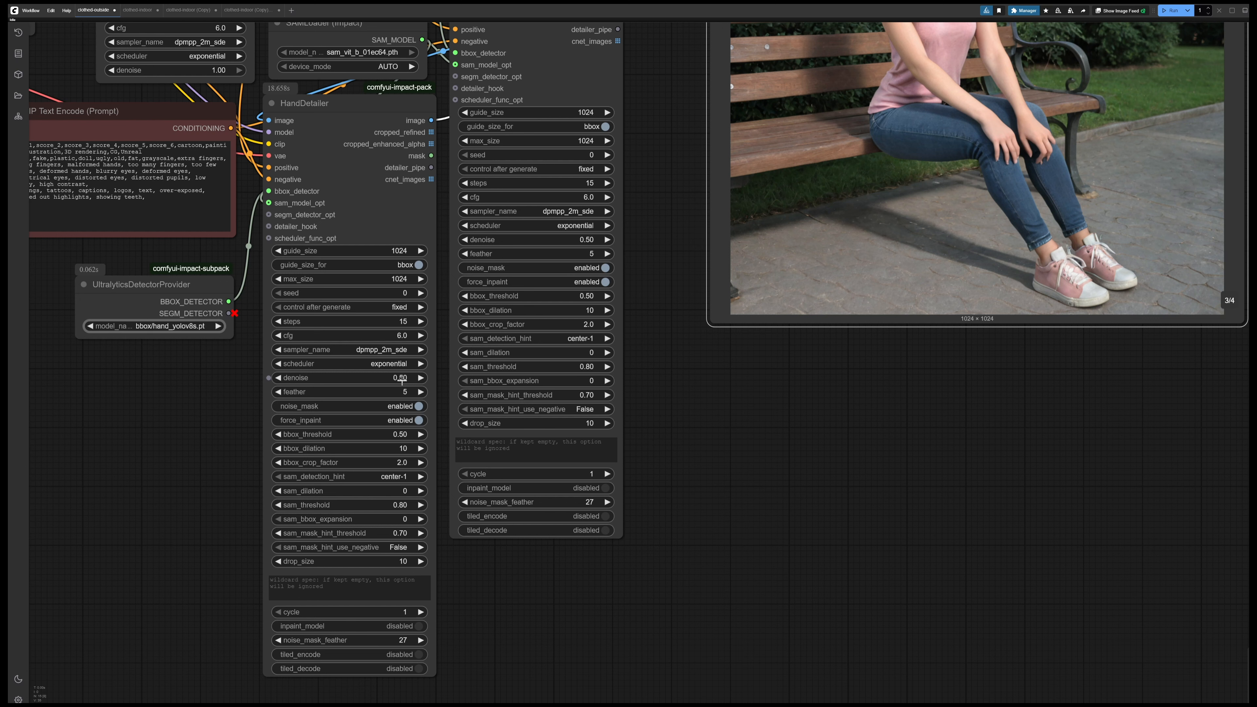
left_click_drag(211, 368, 223, 484)
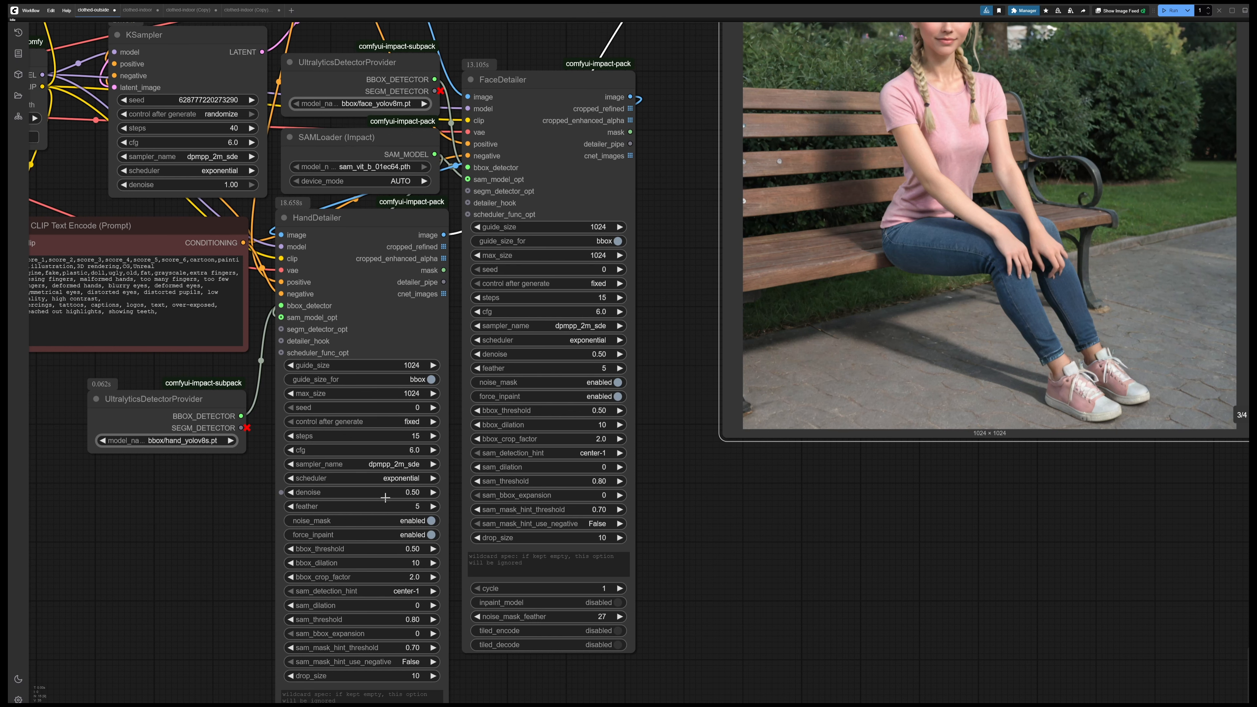
left_click_drag(308, 42, 518, 259)
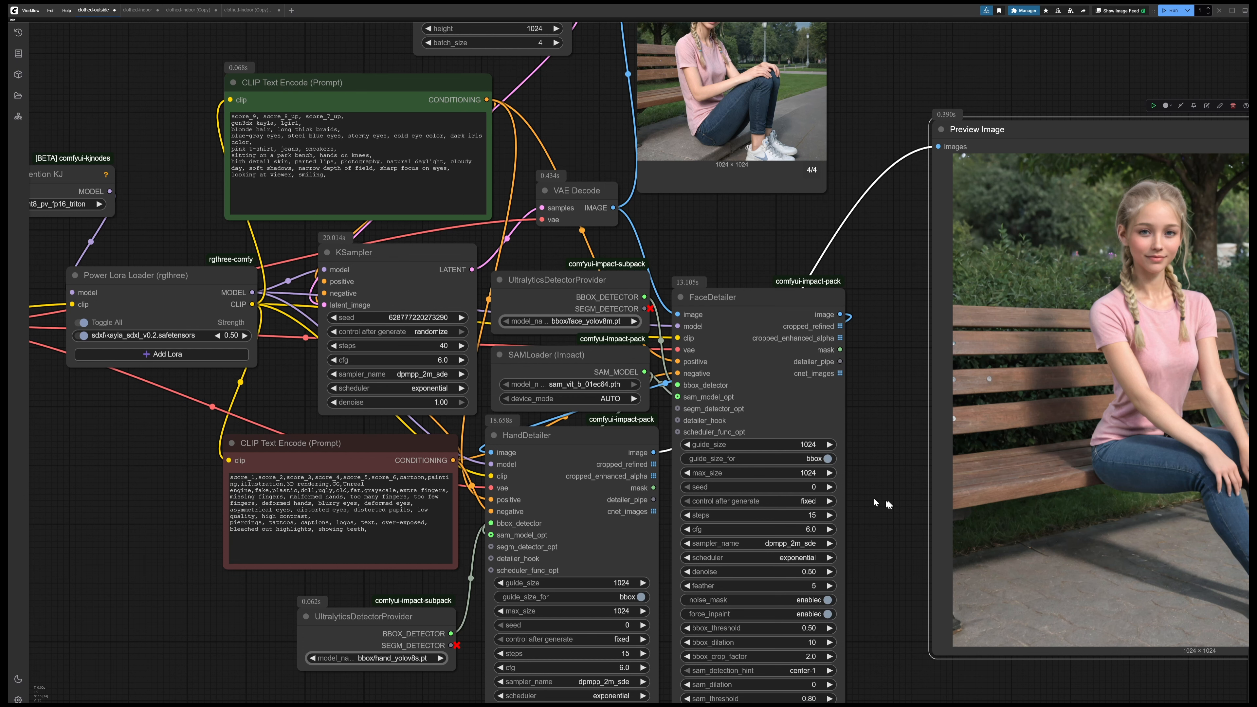
scroll(888, 504, "down", 4)
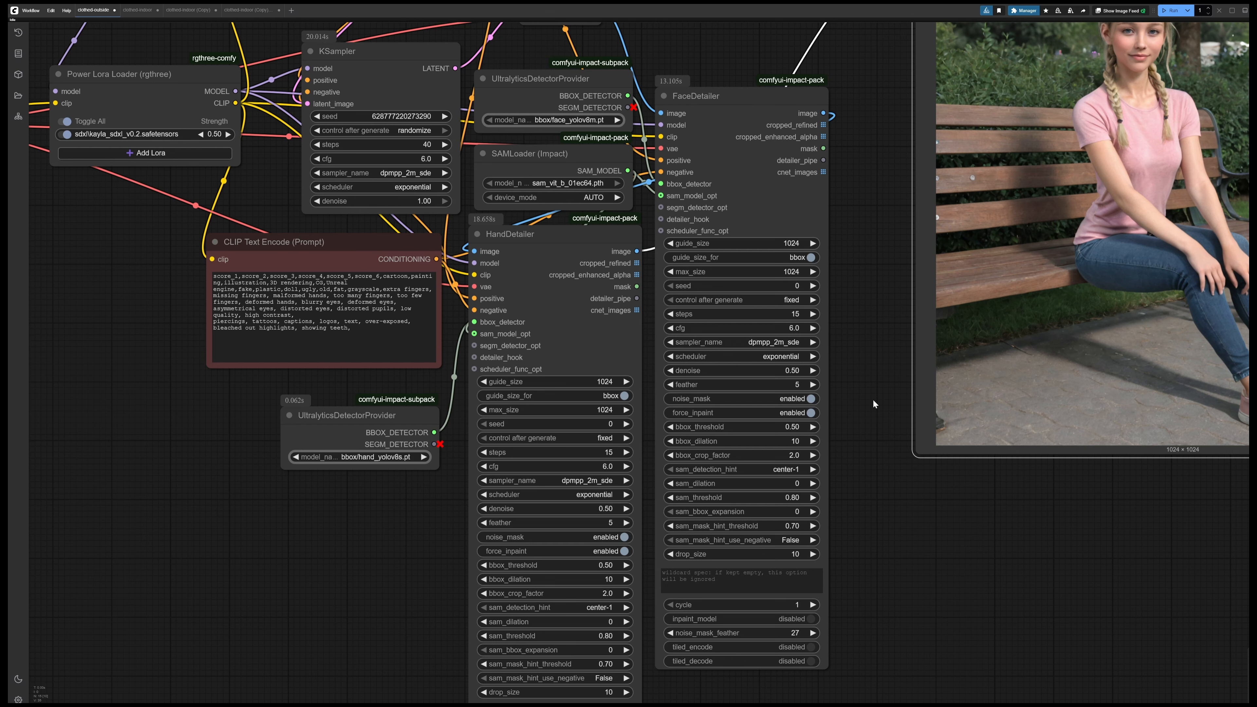
Page through the four images in the final detailed preview and compare the hands again, ending on image 3/4
left_click_drag(887, 389, 446, 506)
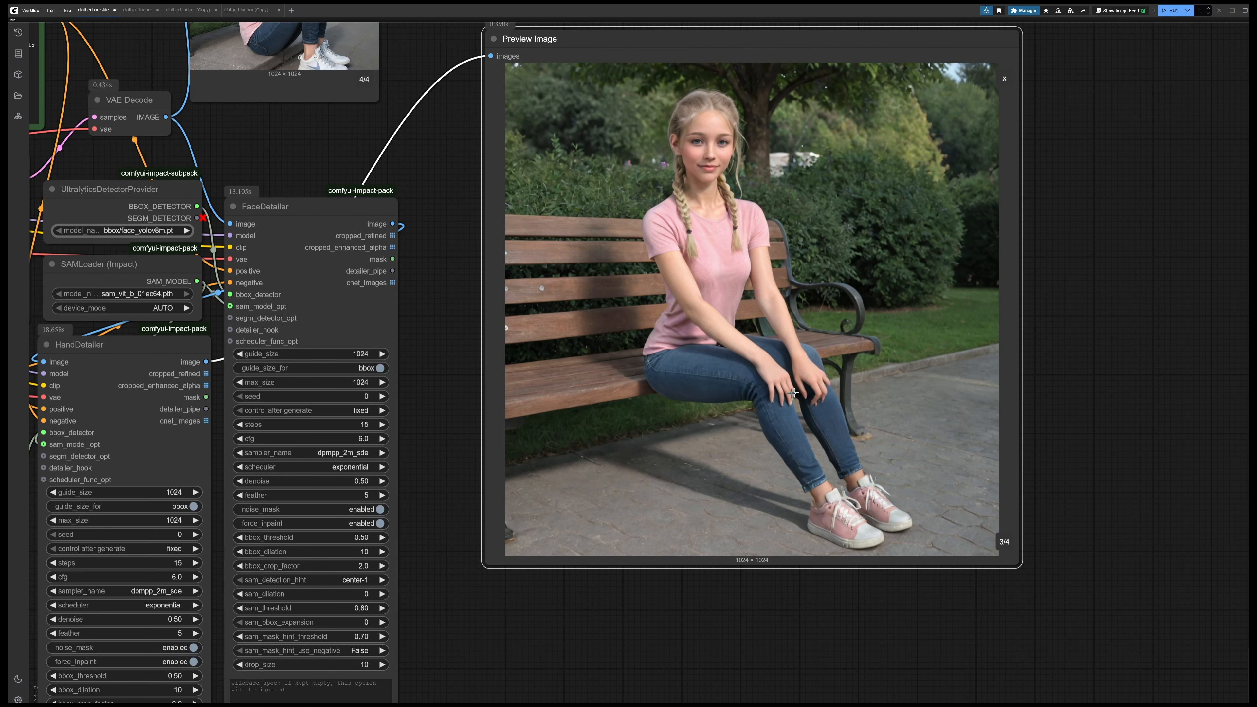
scroll(793, 393, "up", 4)
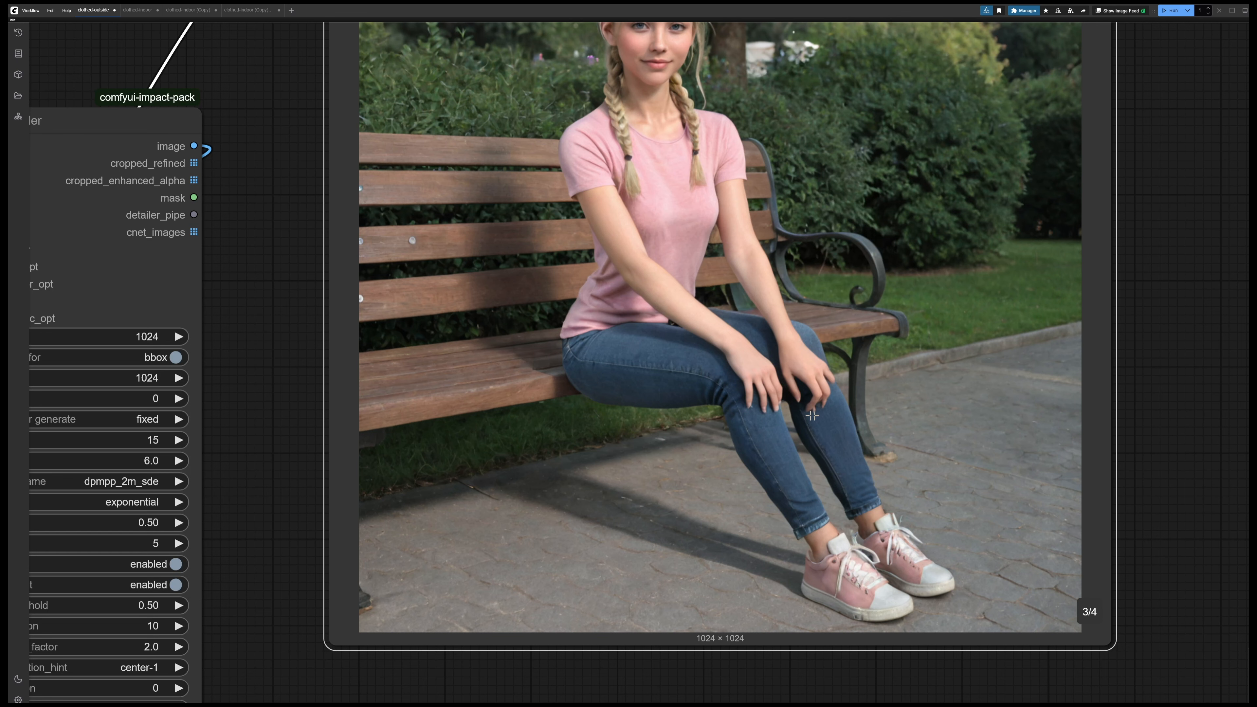
key("Right")
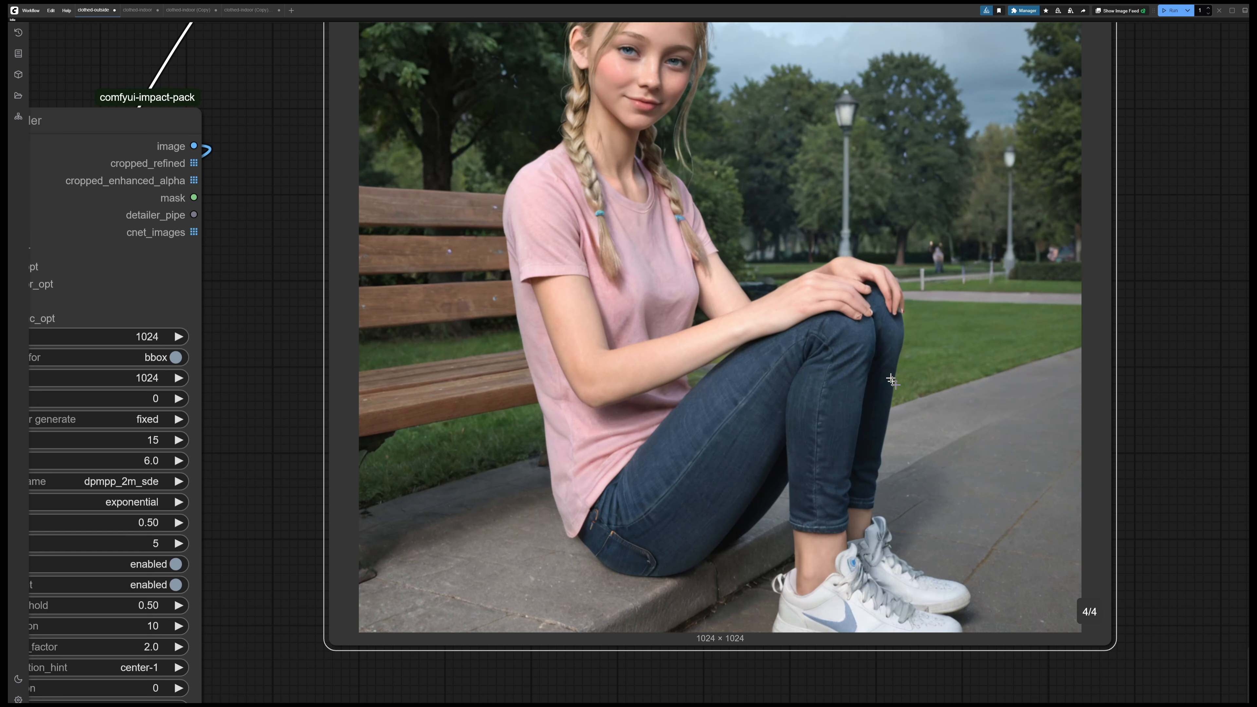
scroll(860, 310, "up", 2)
scroll(860, 309, "down", 3)
key("Right")
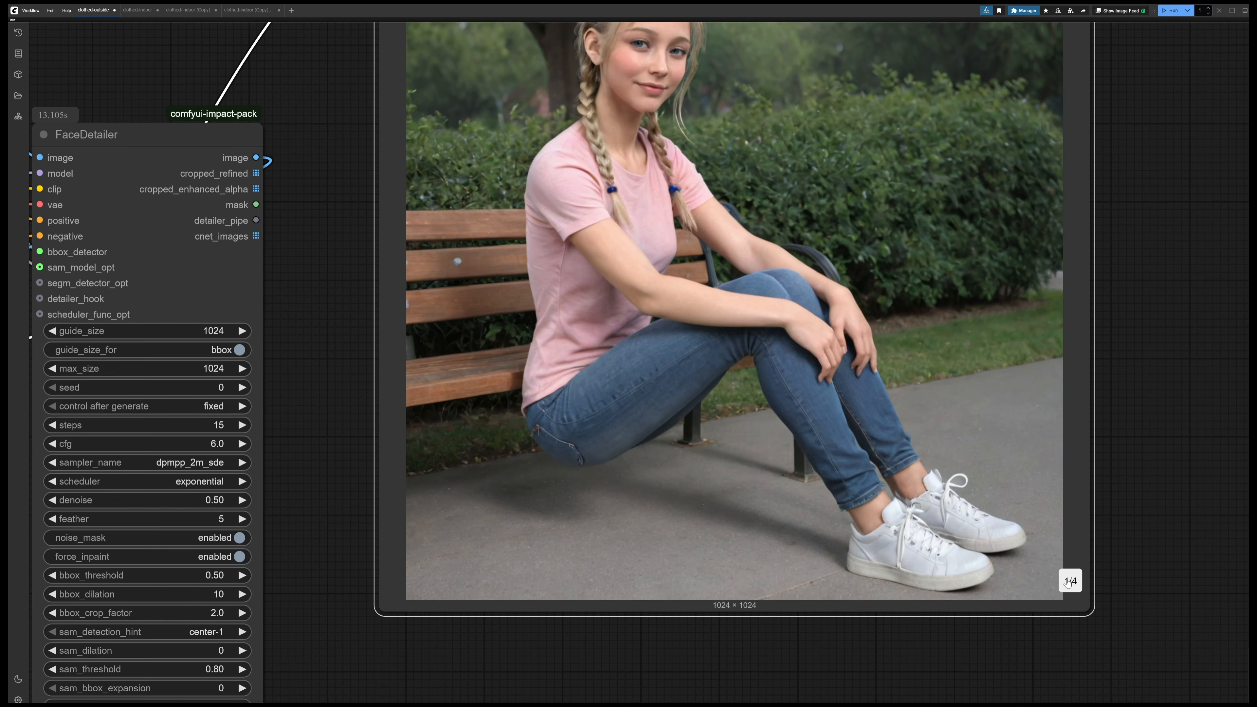
left_click(1068, 582)
left_click(1069, 583)
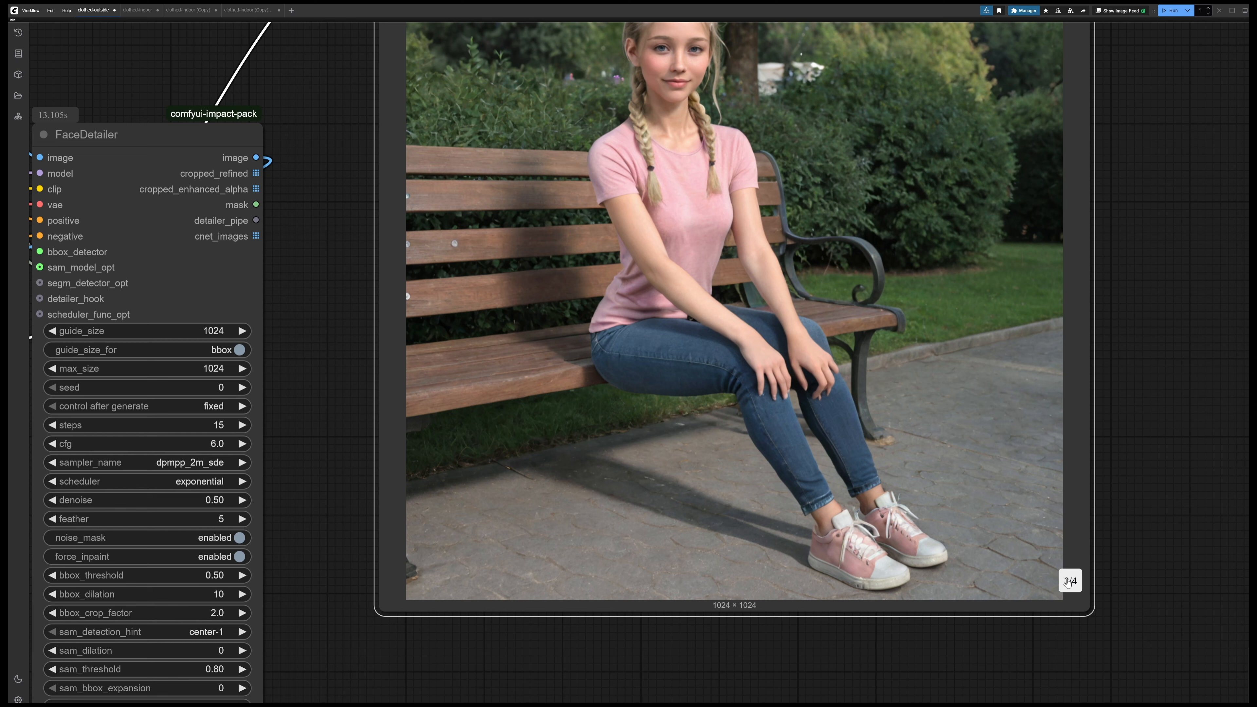
scroll(1069, 583, "down", 1)
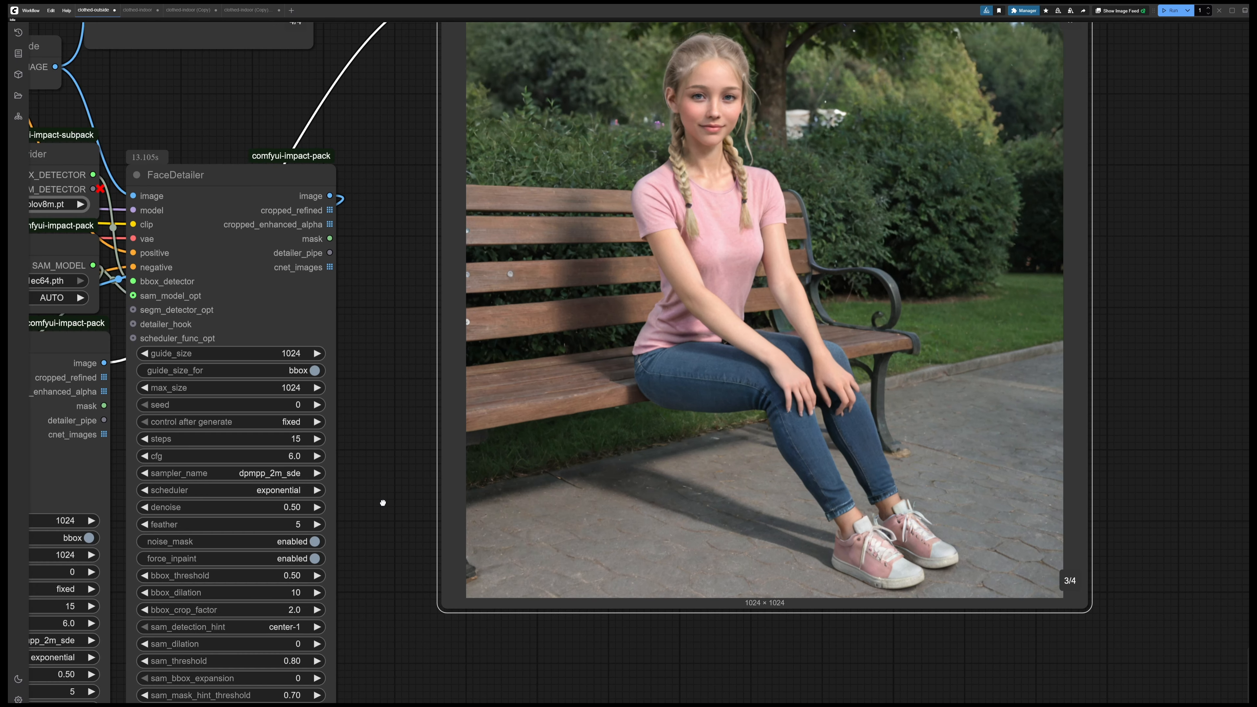
Change the HandDetailer's denoise value and run the workflow again
left_click_drag(383, 503, 802, 233)
scroll(440, 465, "down", 2)
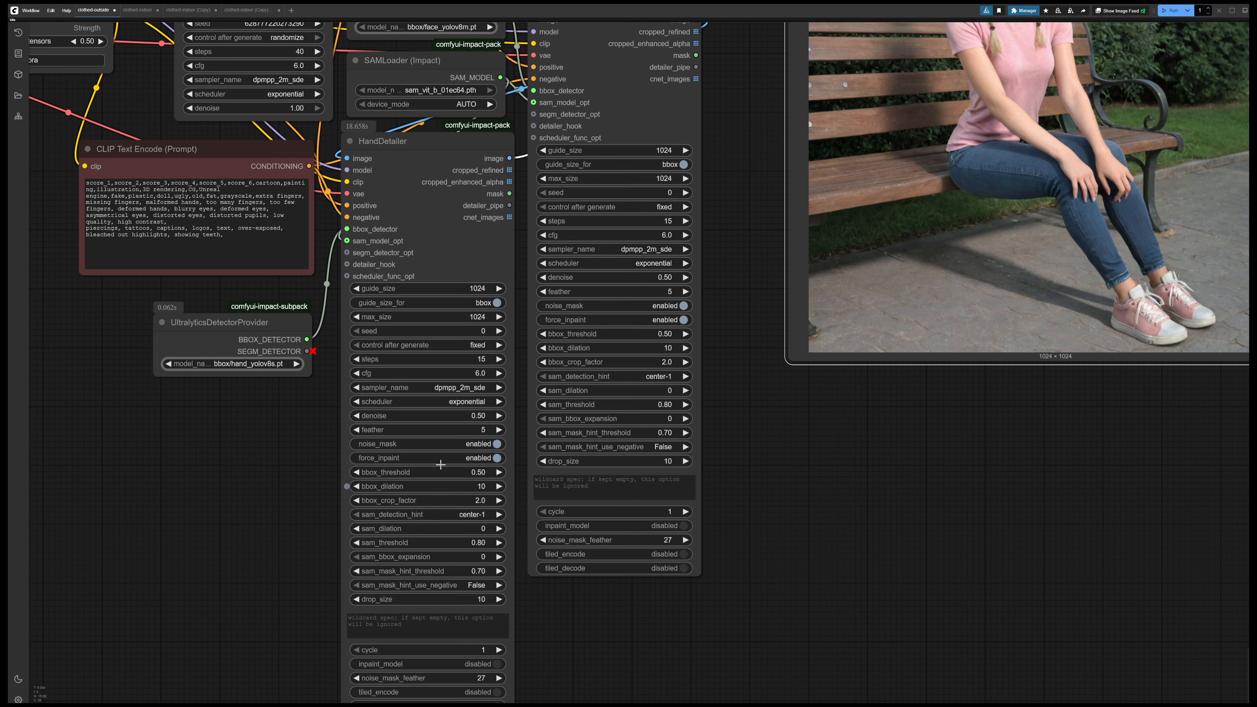
left_click(476, 416)
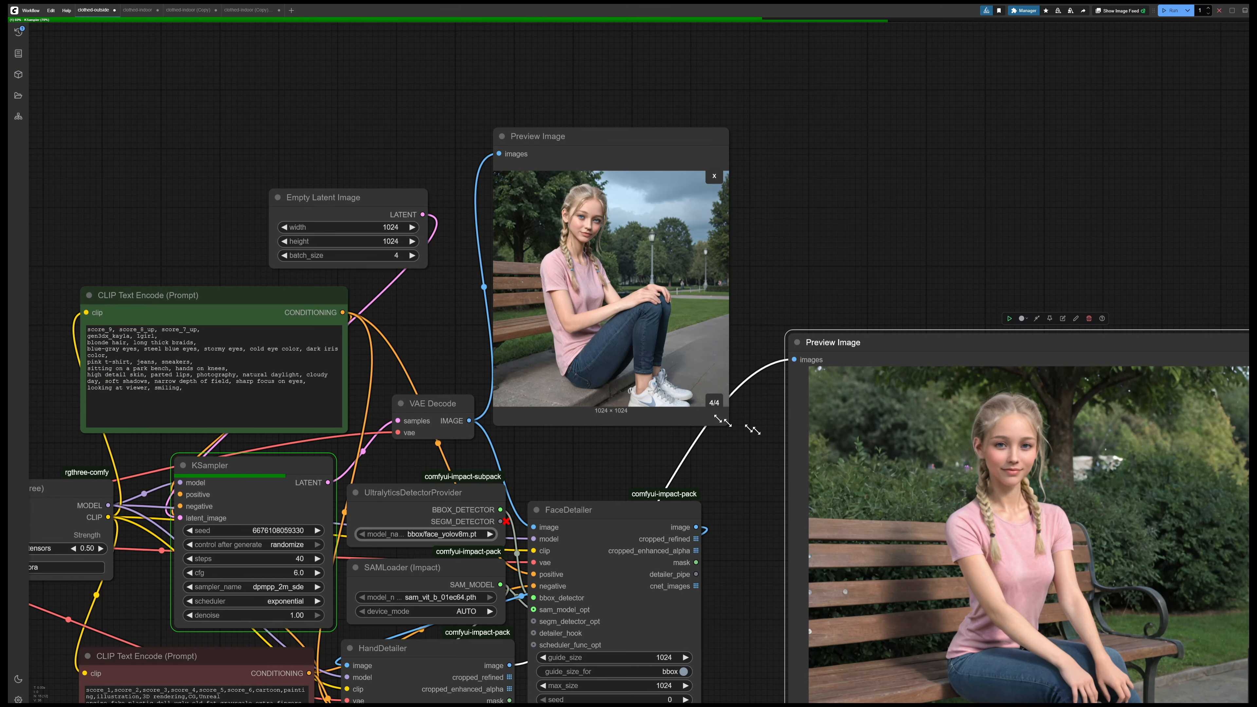
Enlarge the VAE Decode preview and page through the newly generated bench images, examining the hands before detailing
left_click_drag(732, 429, 935, 624)
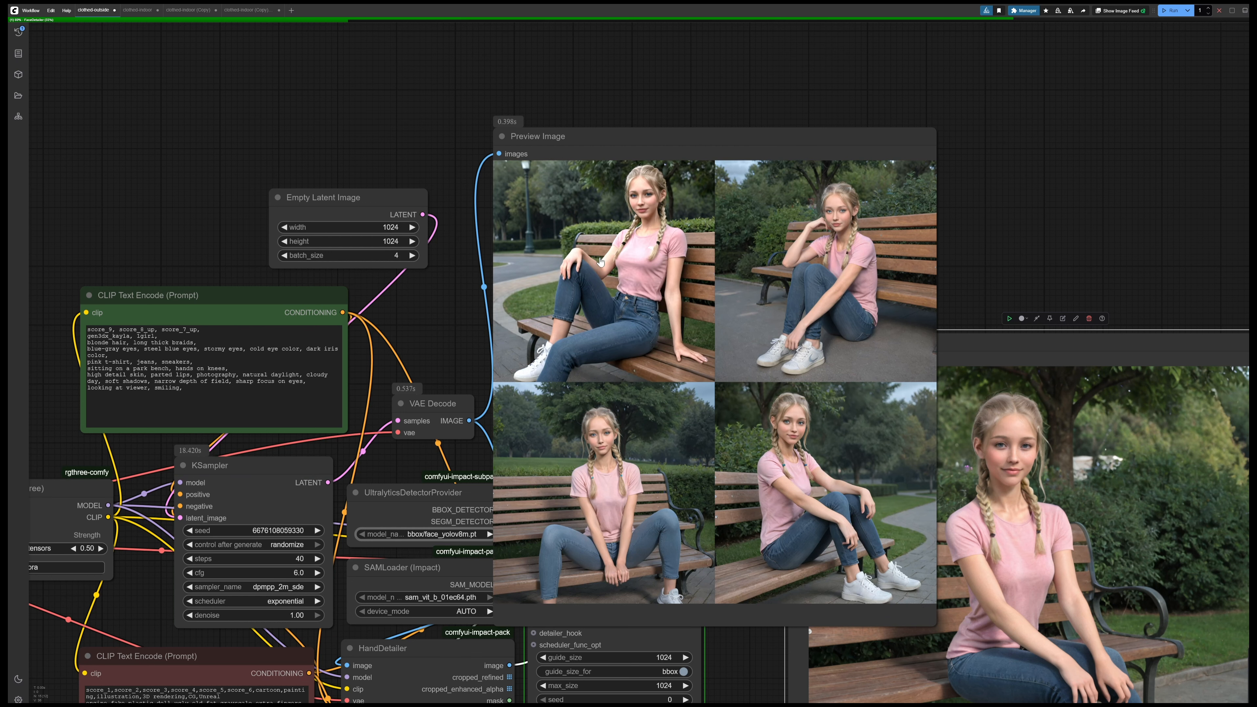
left_click(600, 262)
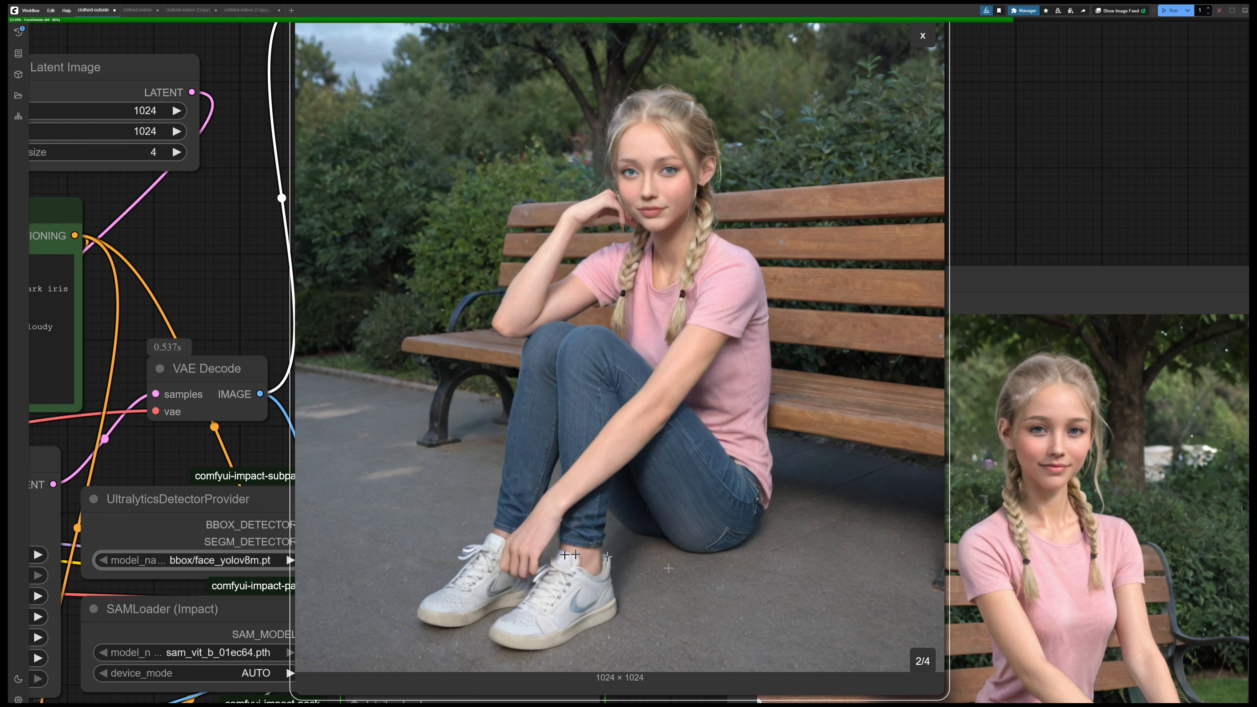
key("Right")
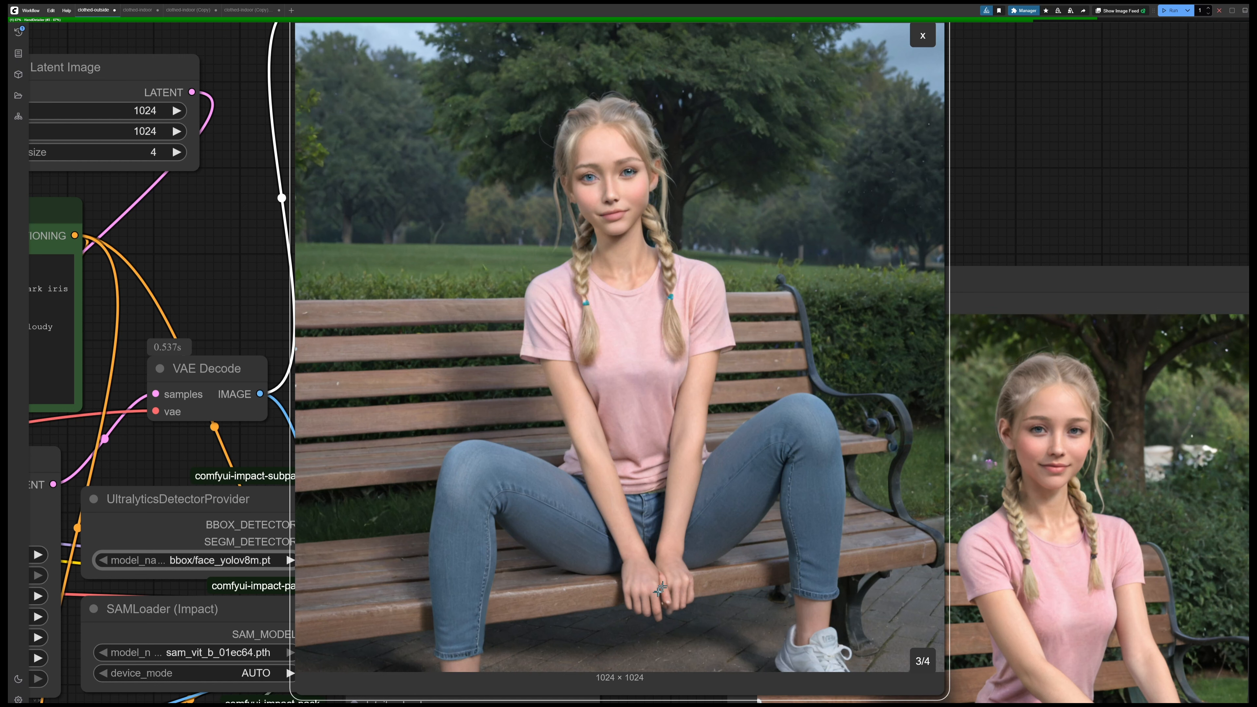
key("Right")
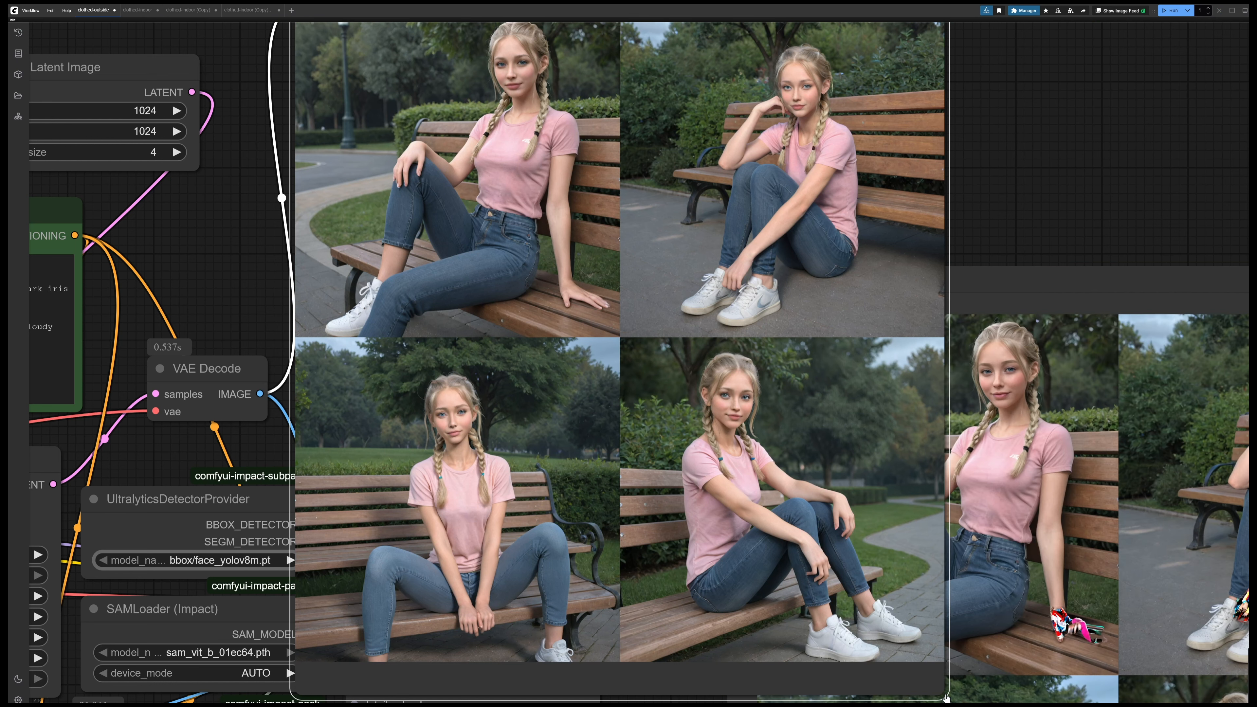
Shrink the VAE Decode preview and examine the detailed hands in images 3/4 and 4/4 of the final preview
left_click(946, 696)
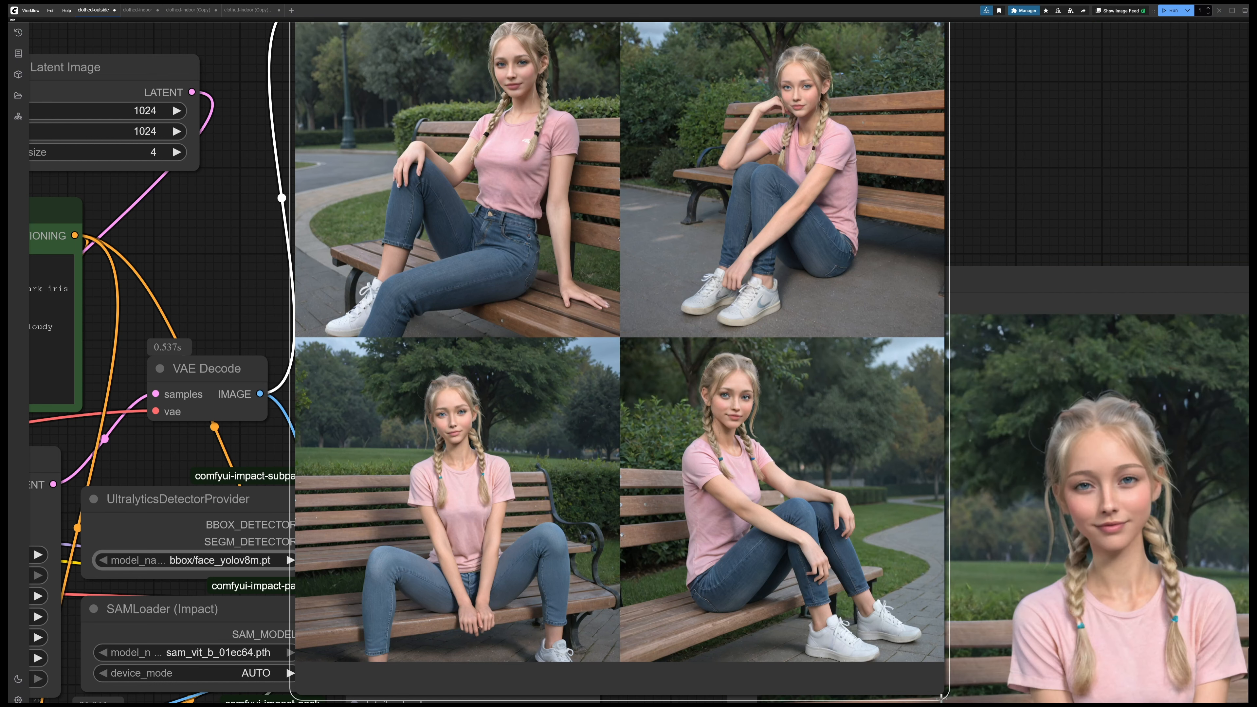
left_click_drag(928, 688, 900, 526)
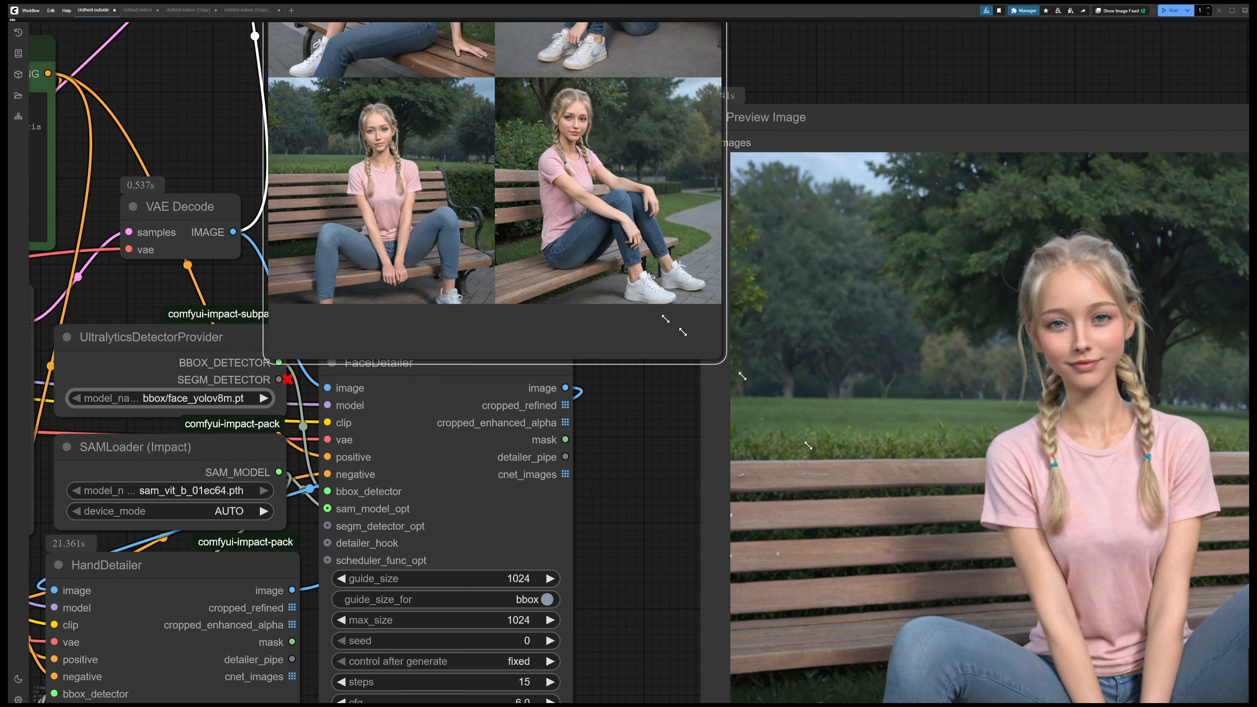
left_click_drag(657, 293, 451, 42)
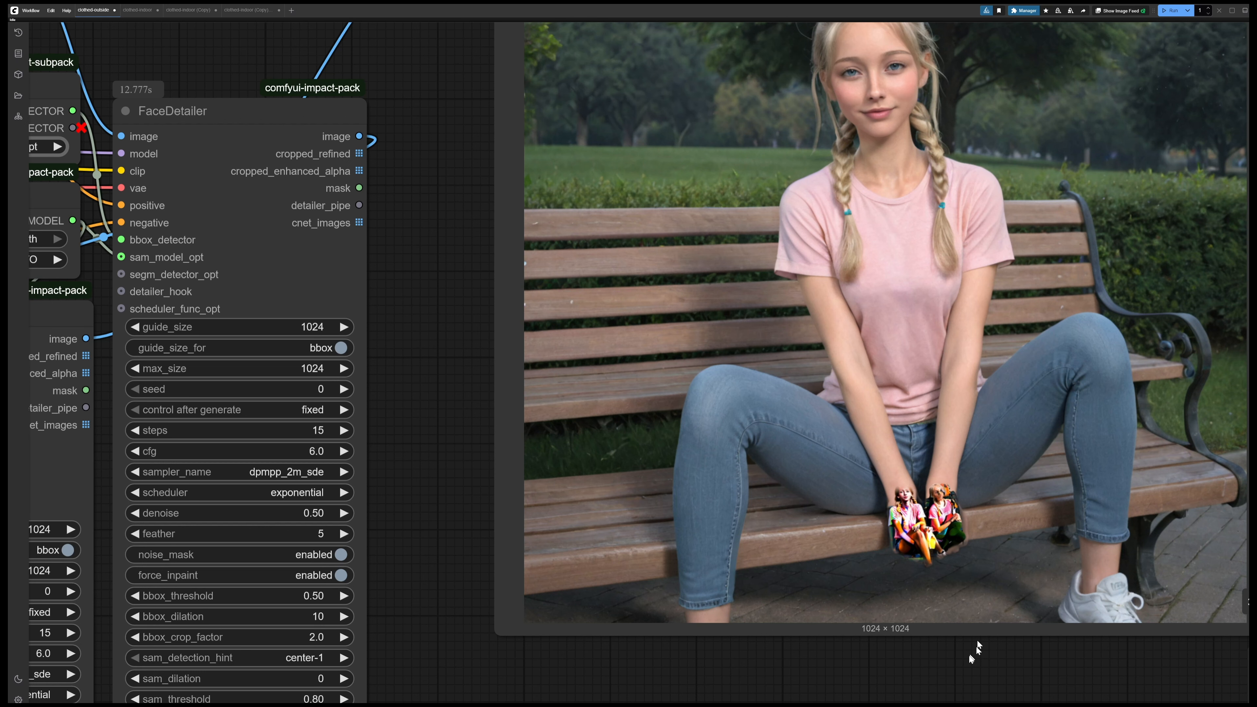
left_click_drag(969, 656, 878, 630)
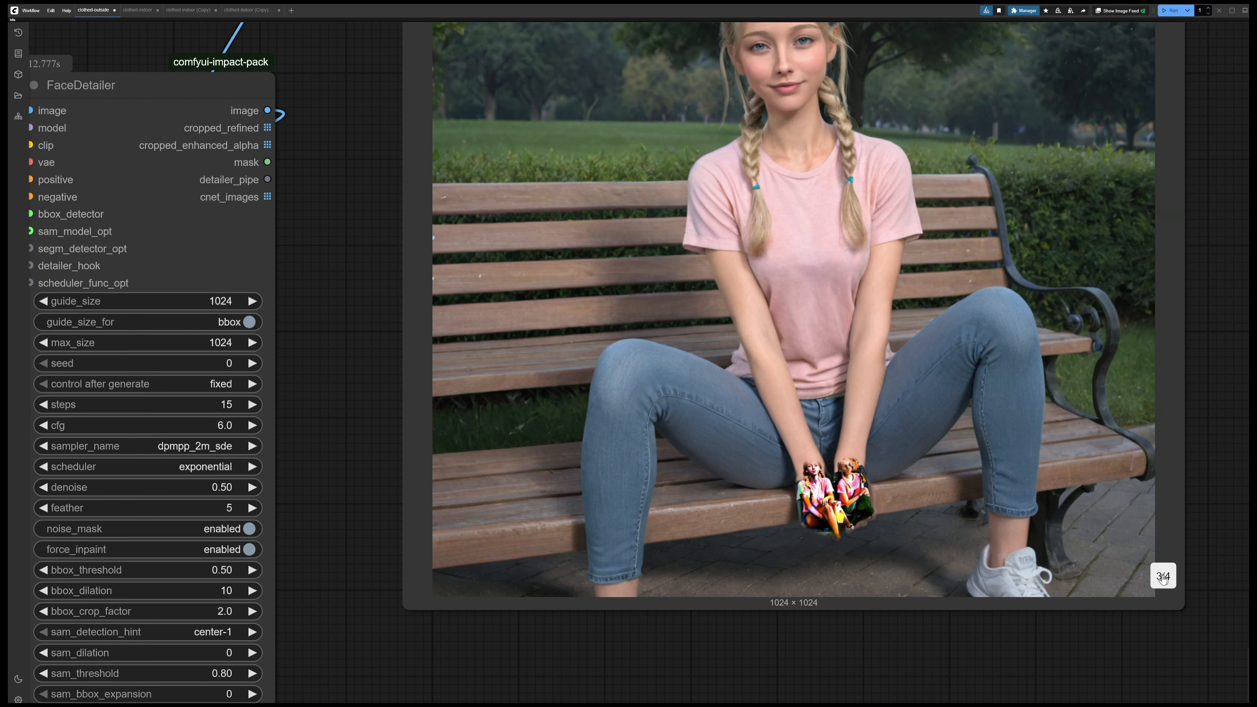
left_click(1163, 577)
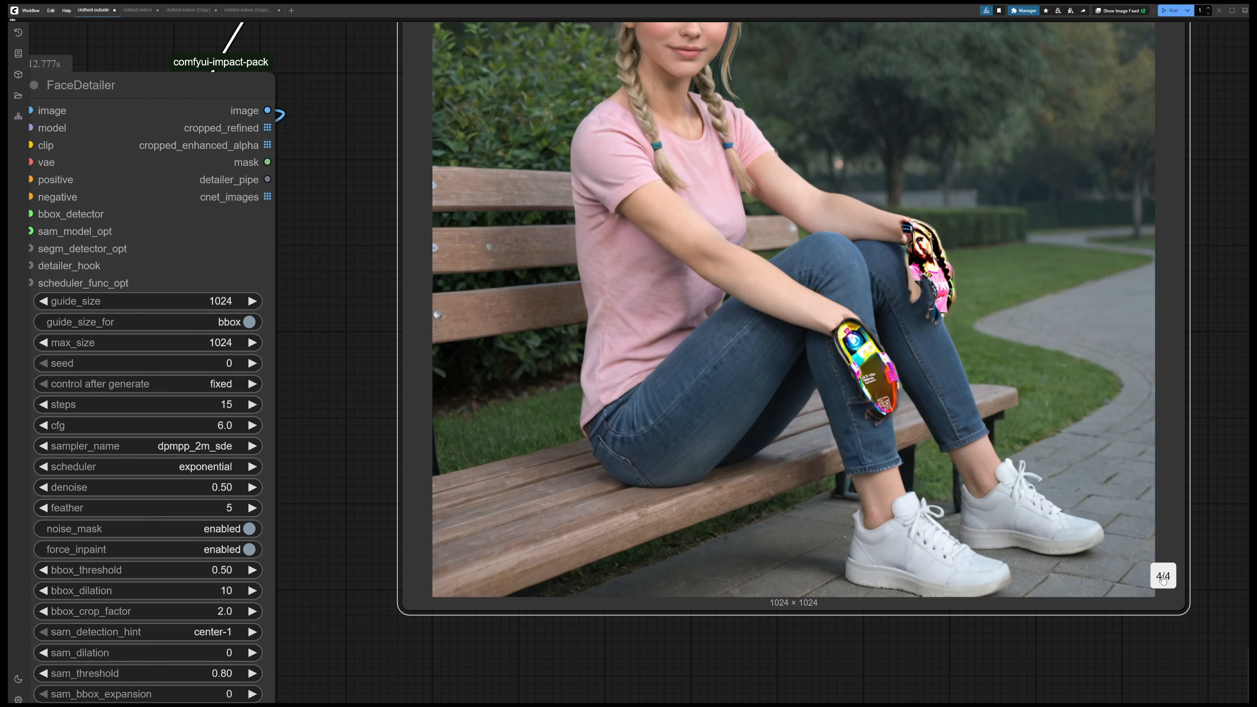
Set the HandDetailer's denoise to 0.50
left_click_drag(338, 426, 703, 380)
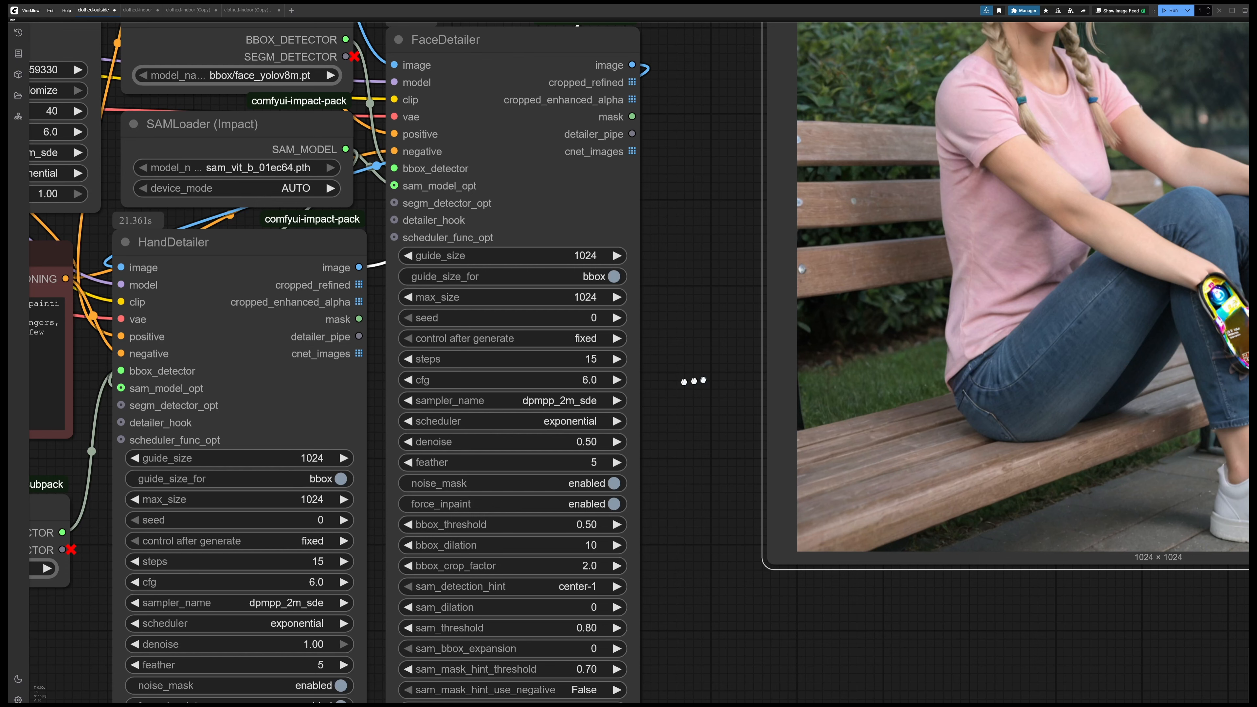
scroll(694, 381, "down", 3)
left_click_drag(695, 425, 691, 348)
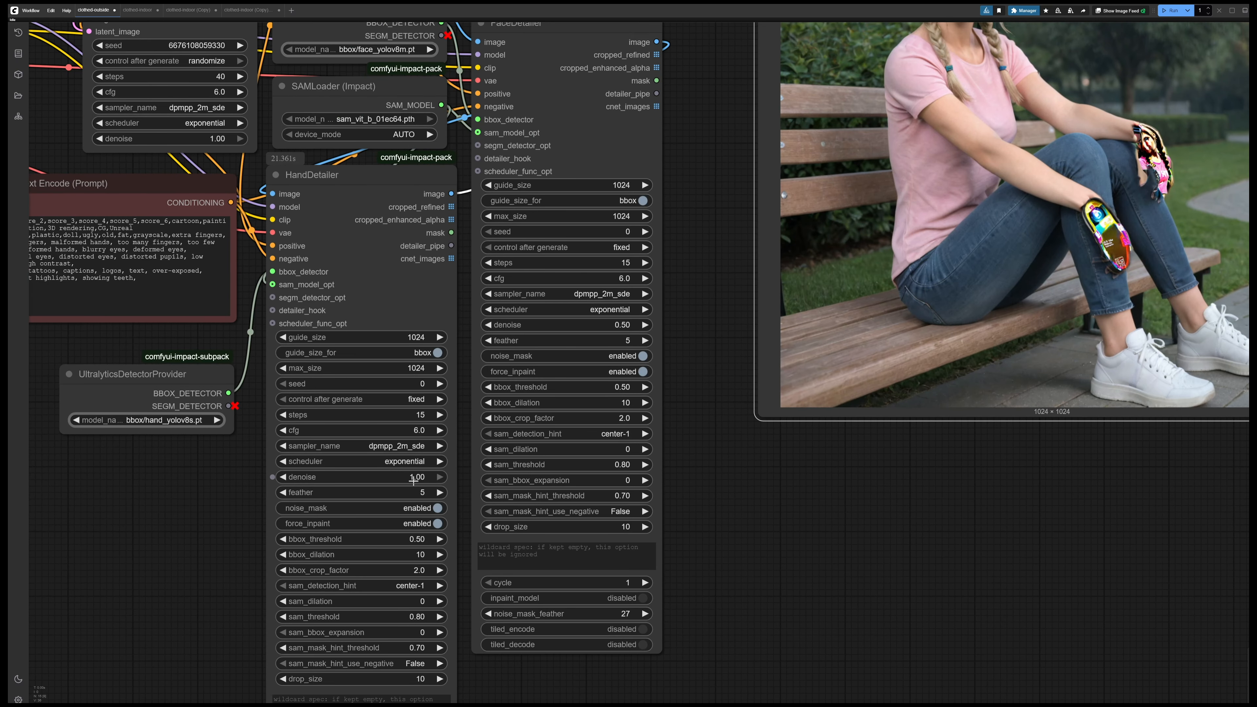
left_click(413, 478)
type(".5")
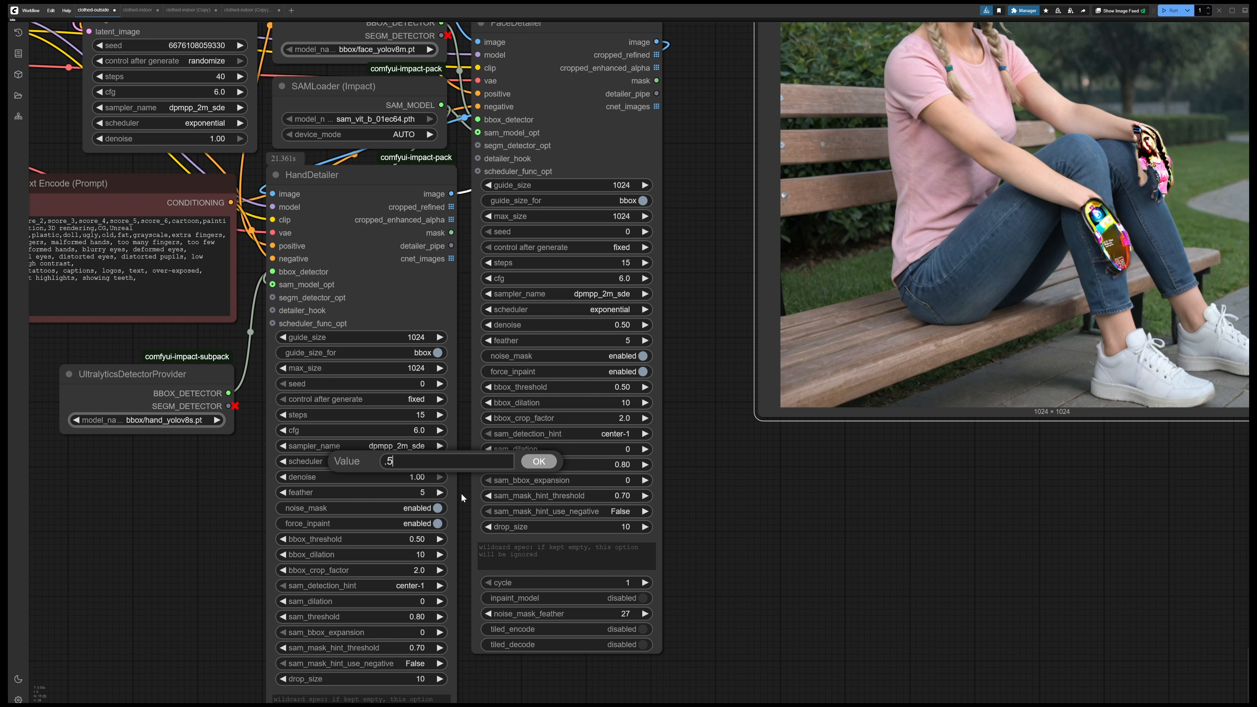
key("Return")
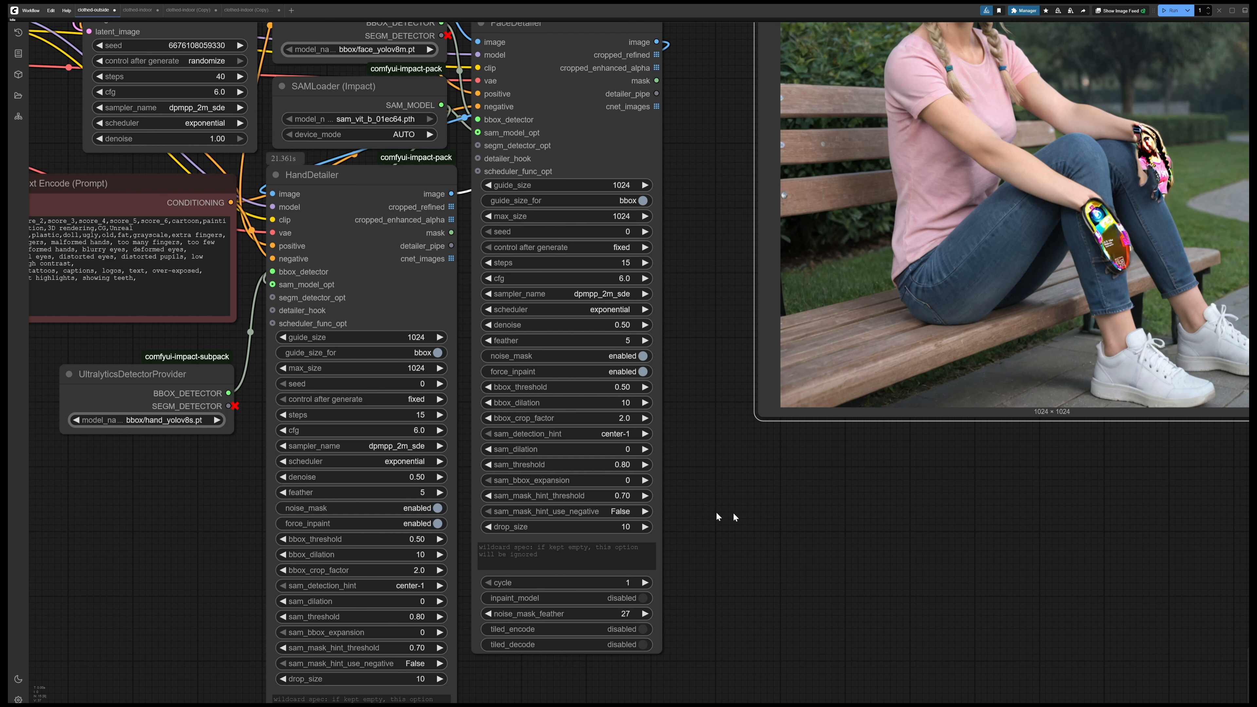
Deselect the final Preview Image node and run the workflow to generate a new batch of bench images
left_click_drag(717, 515, 861, 484)
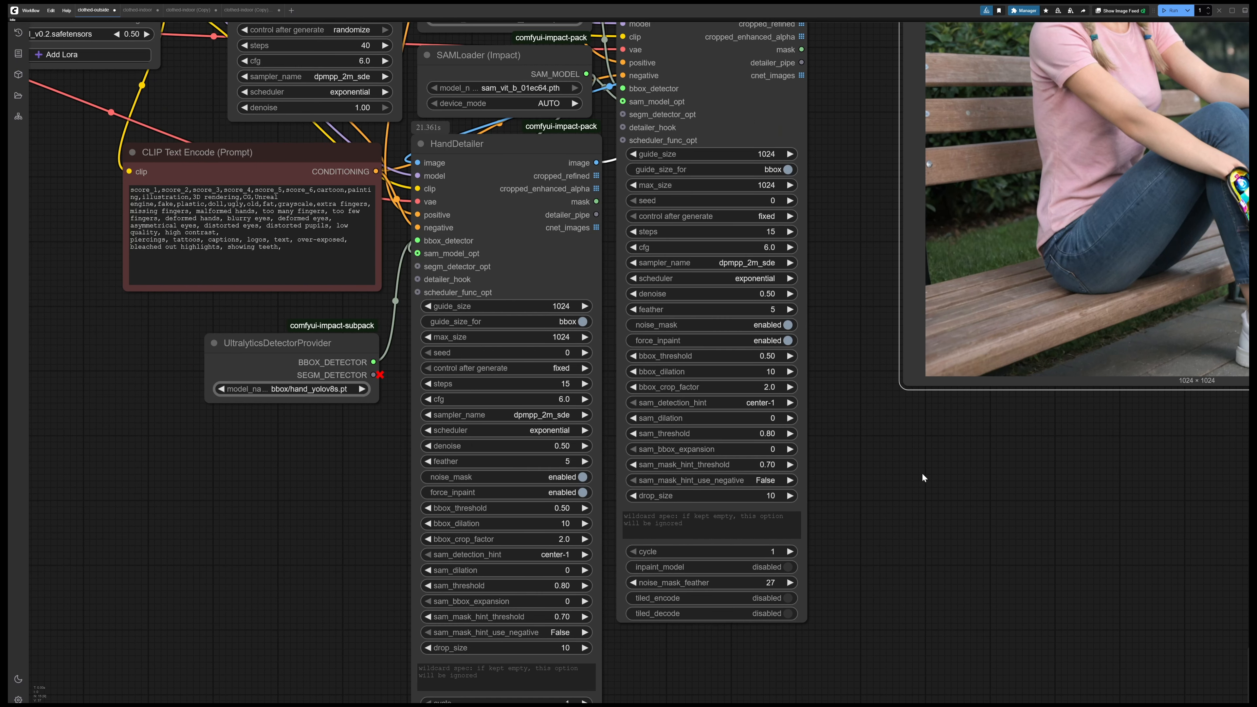
scroll(896, 401, "down", 2)
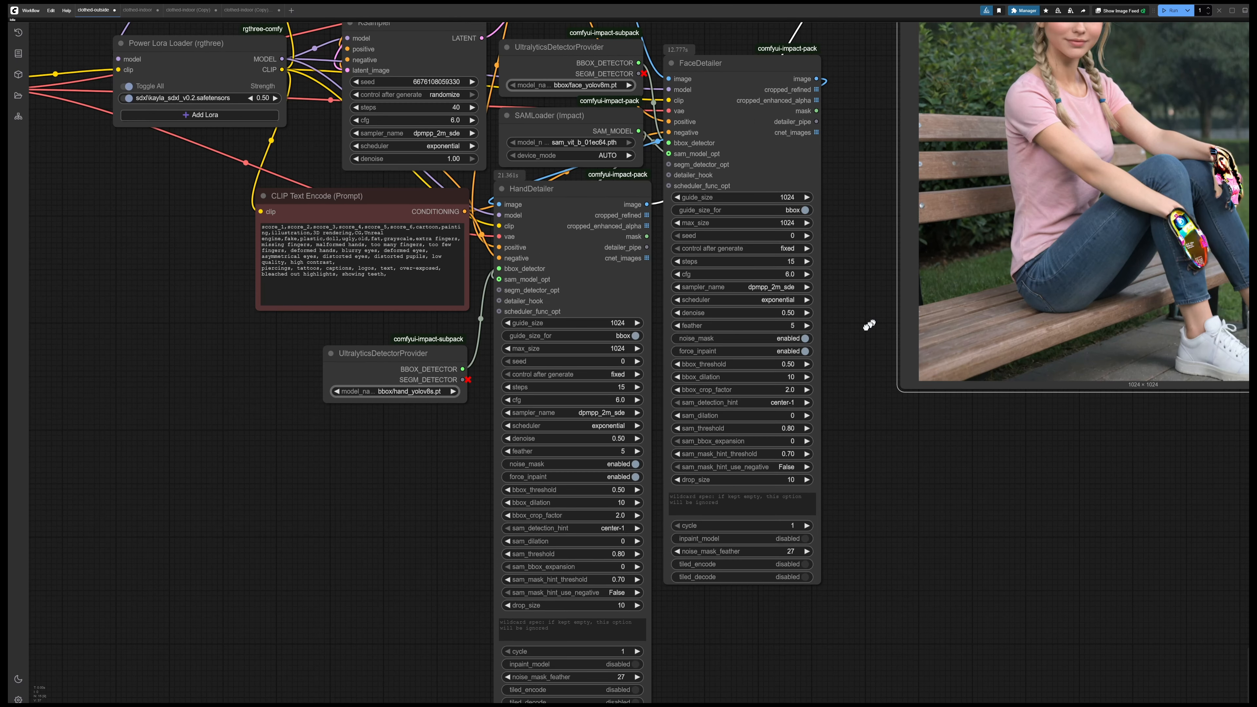
left_click_drag(870, 324, 784, 365)
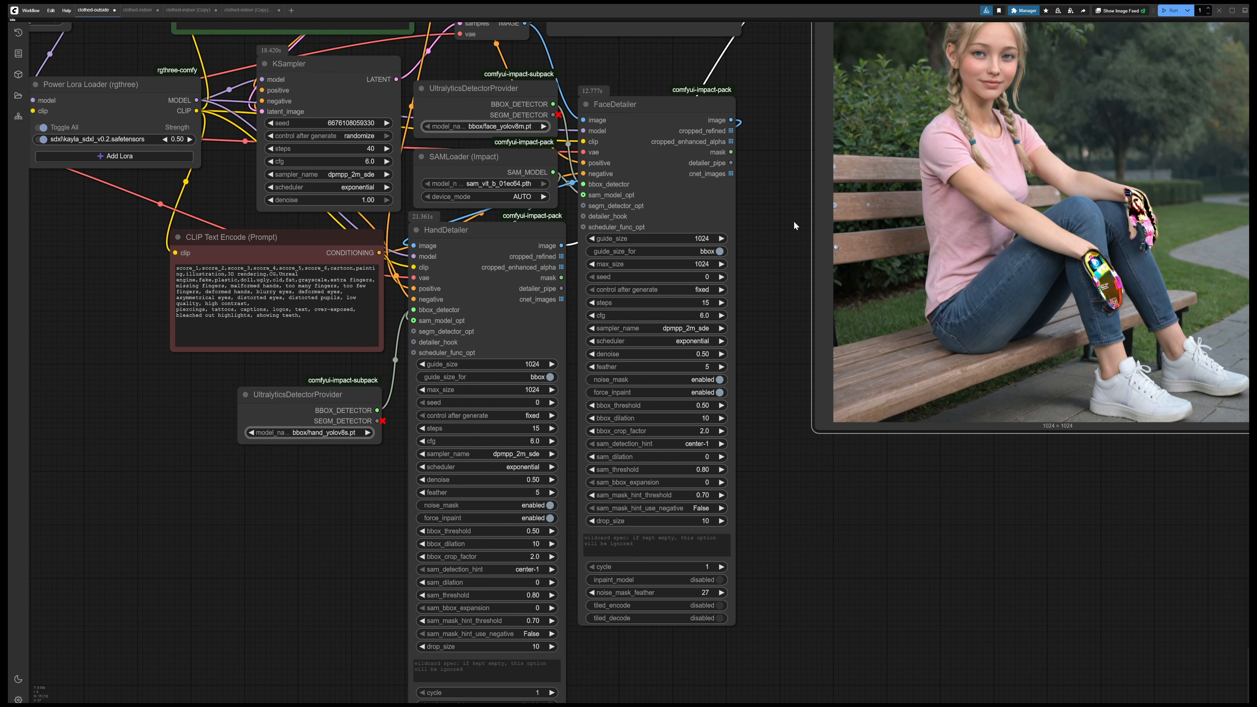
left_click_drag(793, 220, 733, 356)
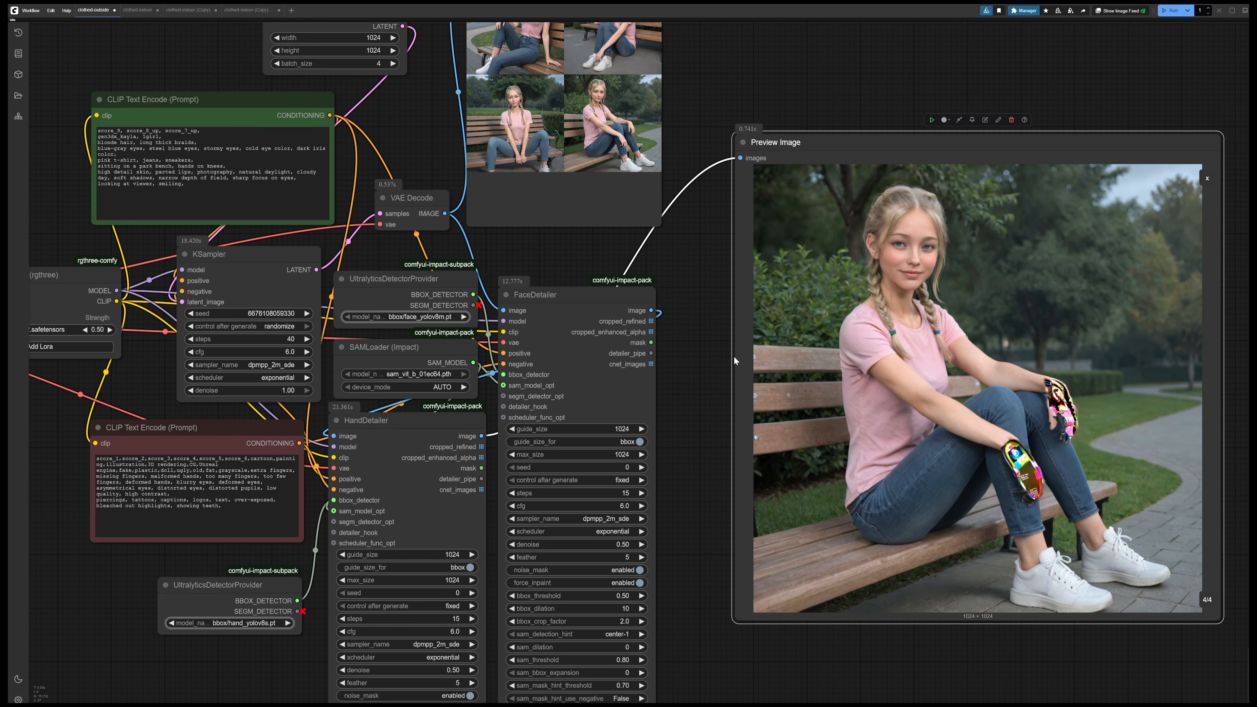
left_click(708, 403)
key("ctrl+Return")
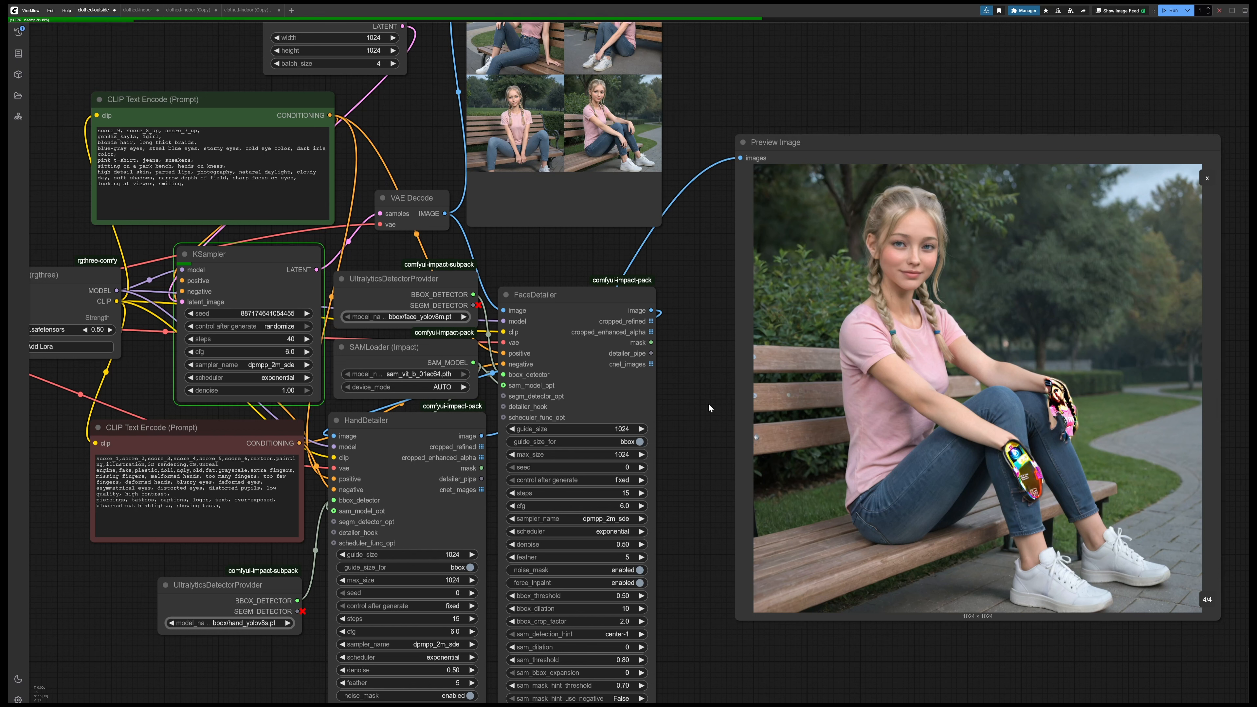